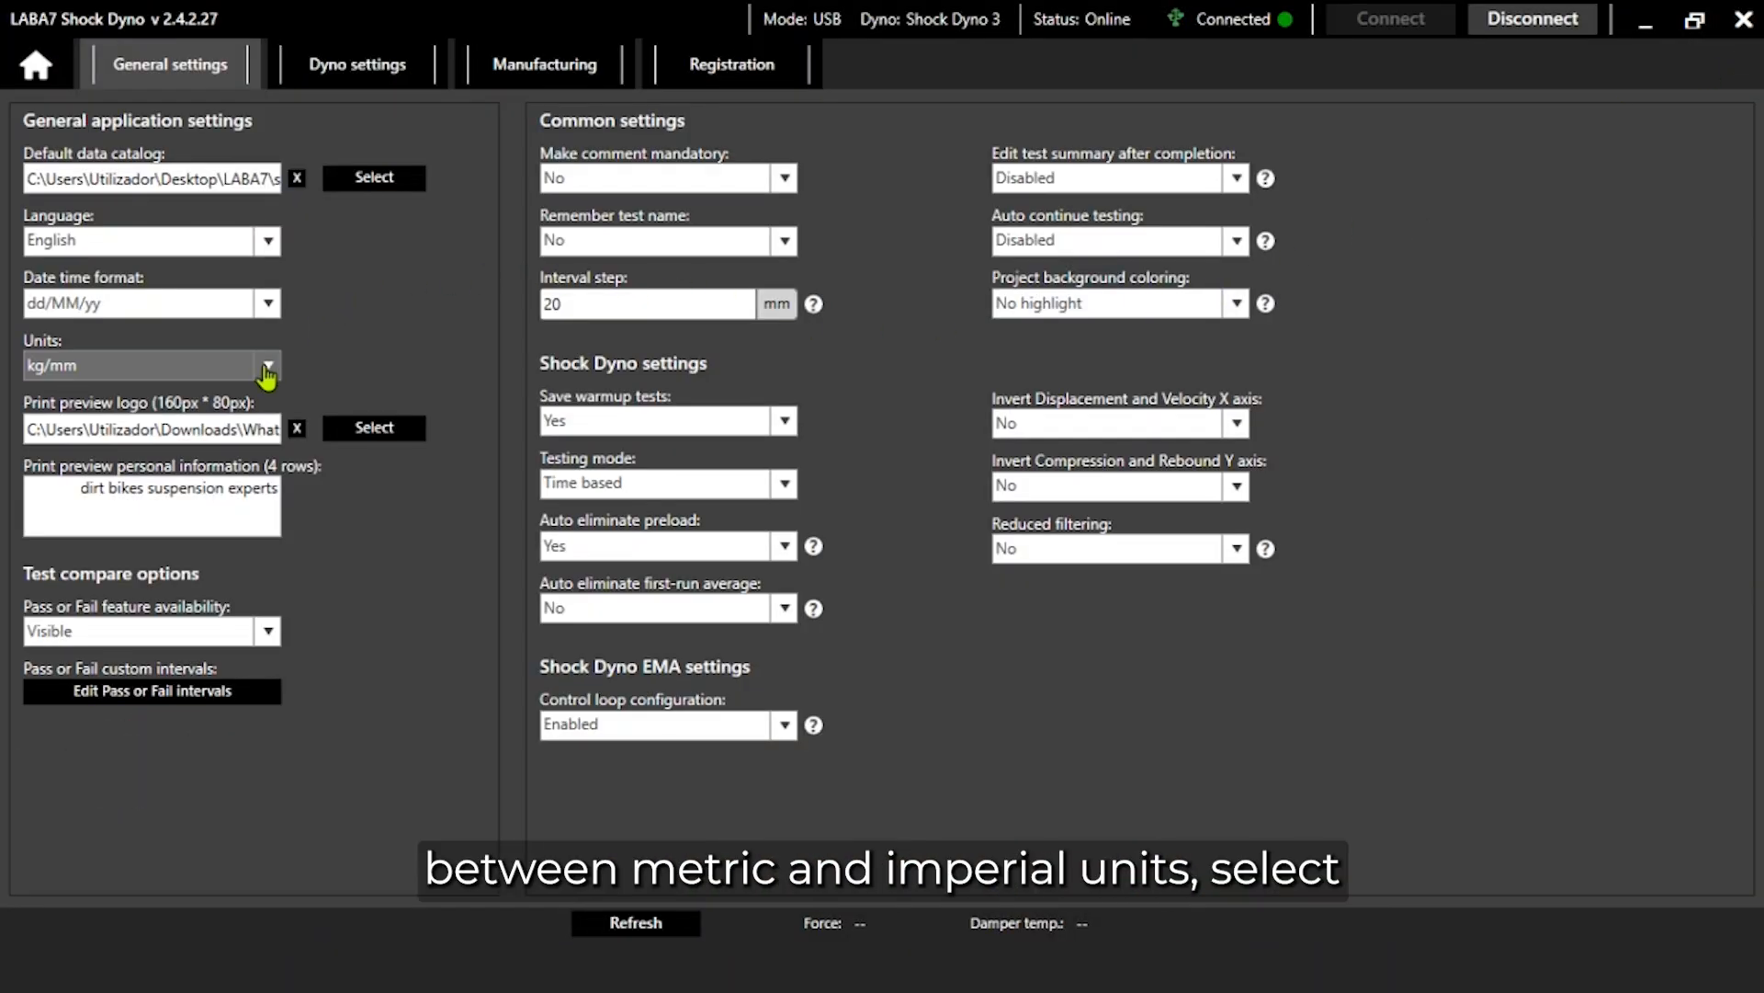
# Step: Review the available options for units, language and date time format in the general application settings
pyautogui.click(266, 365)
pyautogui.click(216, 451)
pyautogui.click(267, 240)
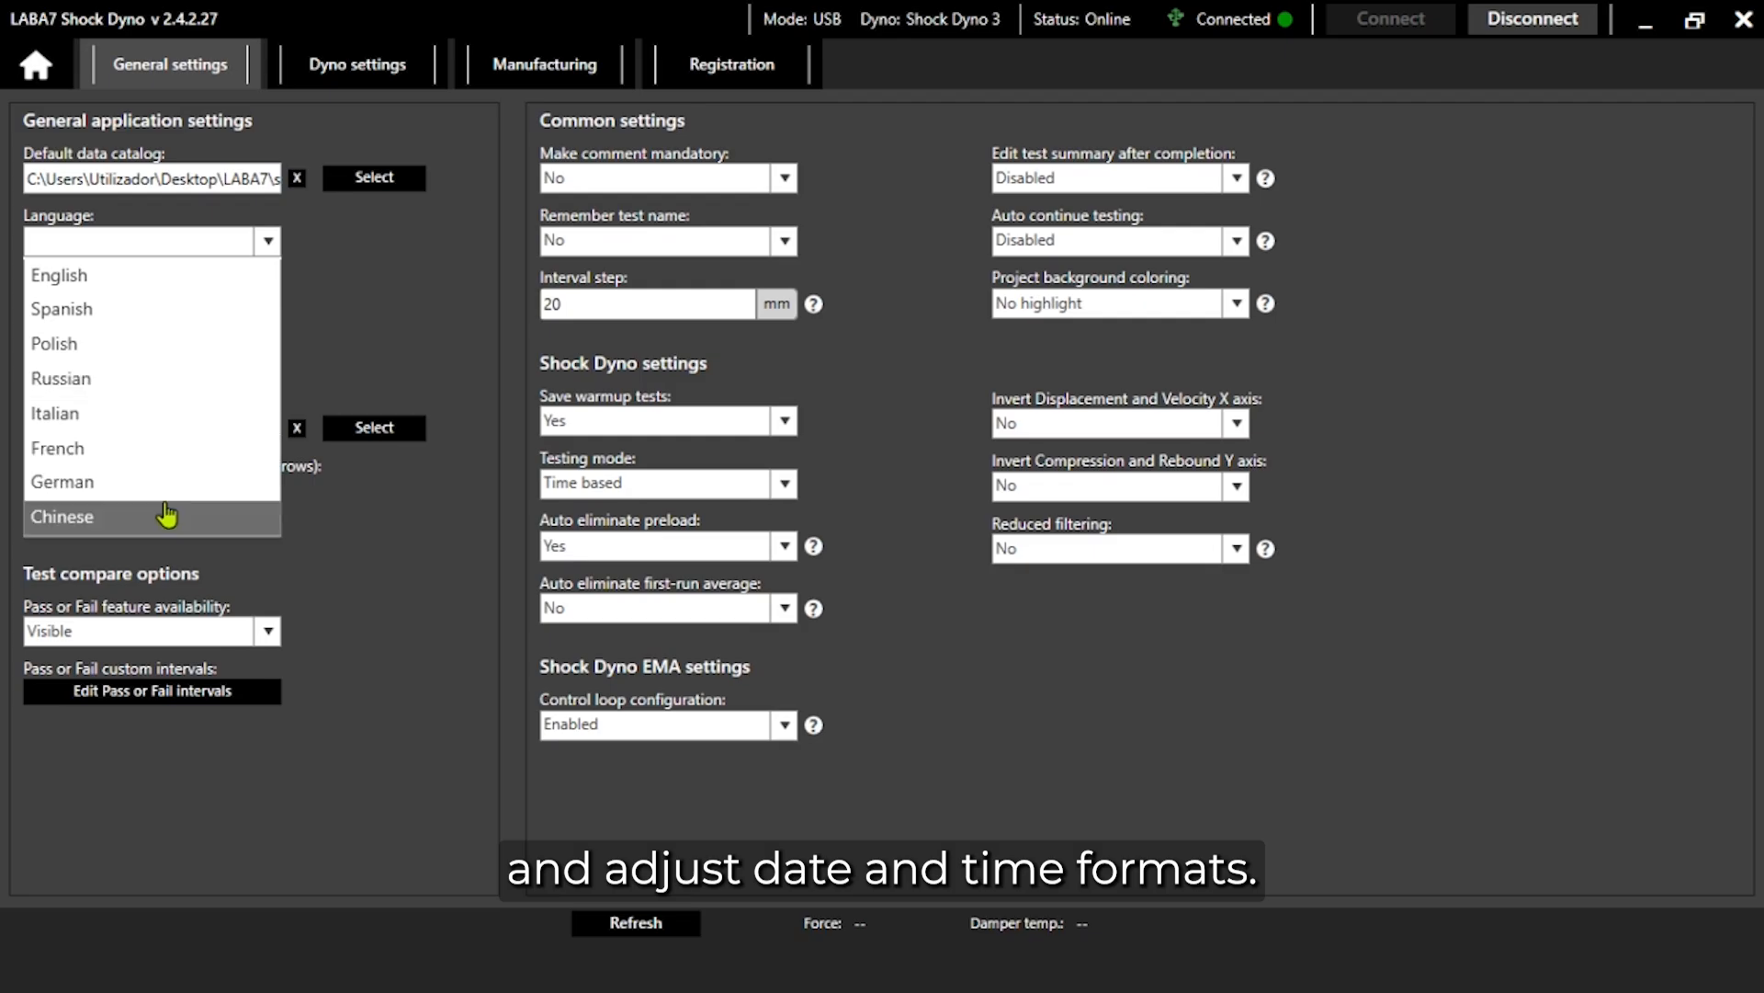
pyautogui.click(82, 275)
pyautogui.click(269, 311)
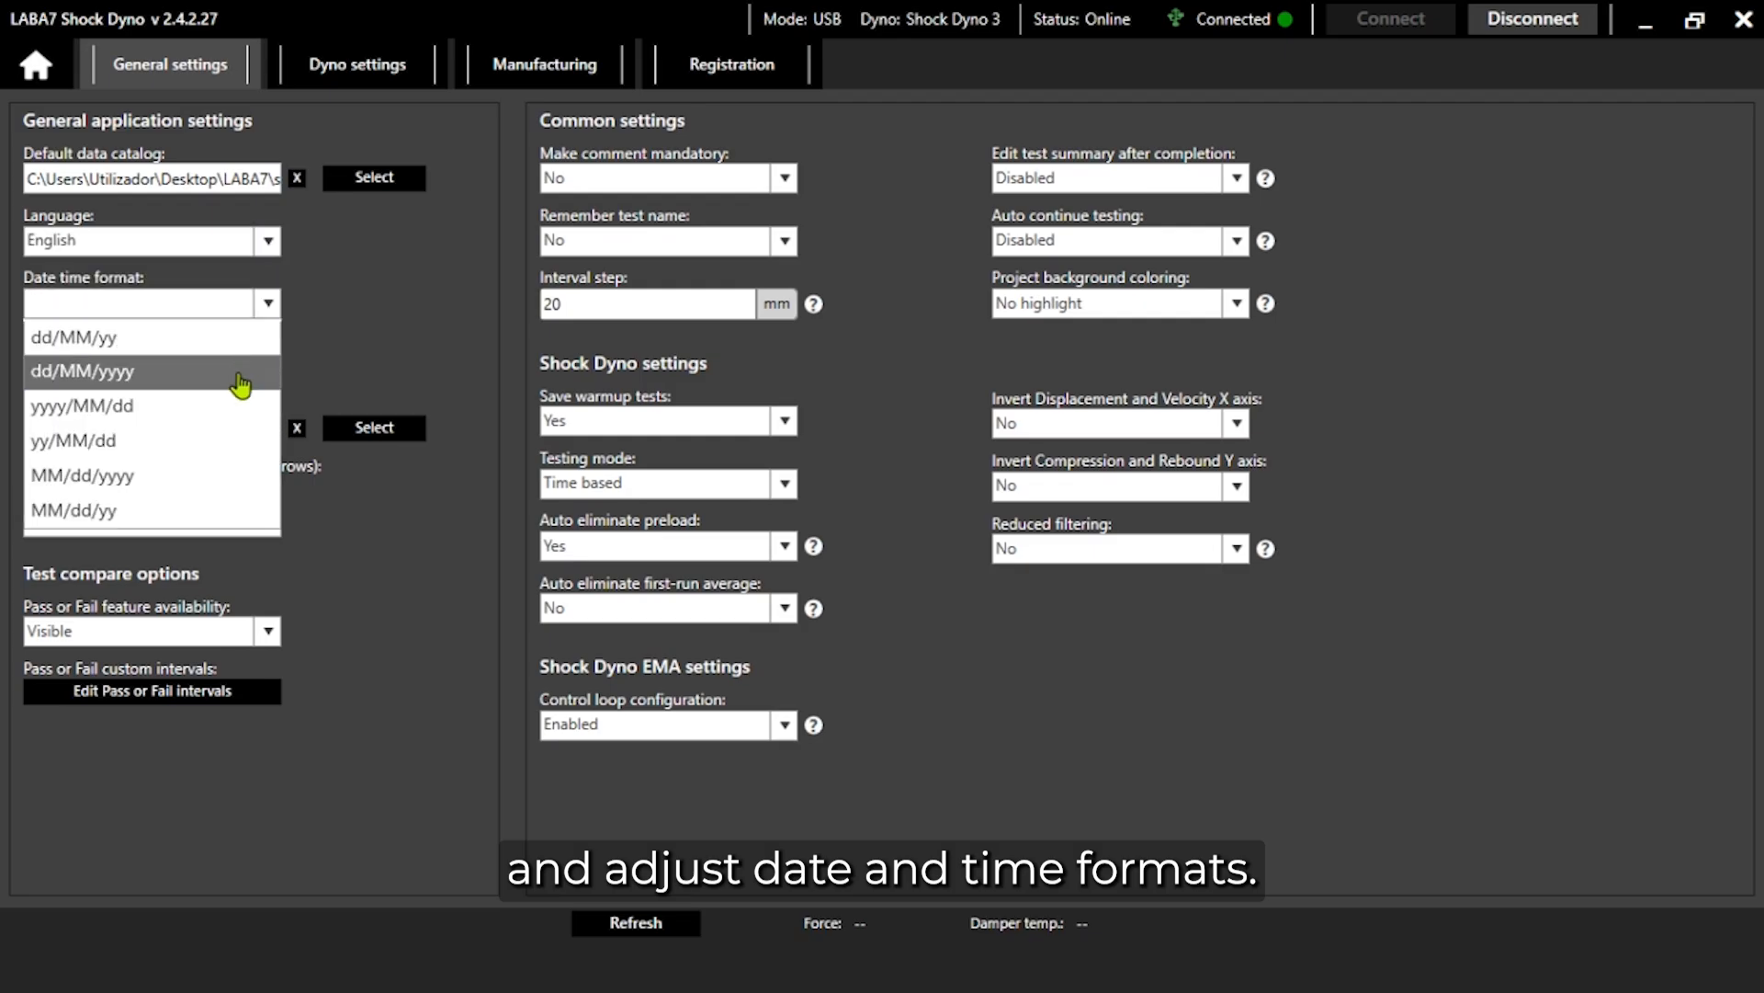
pyautogui.click(279, 312)
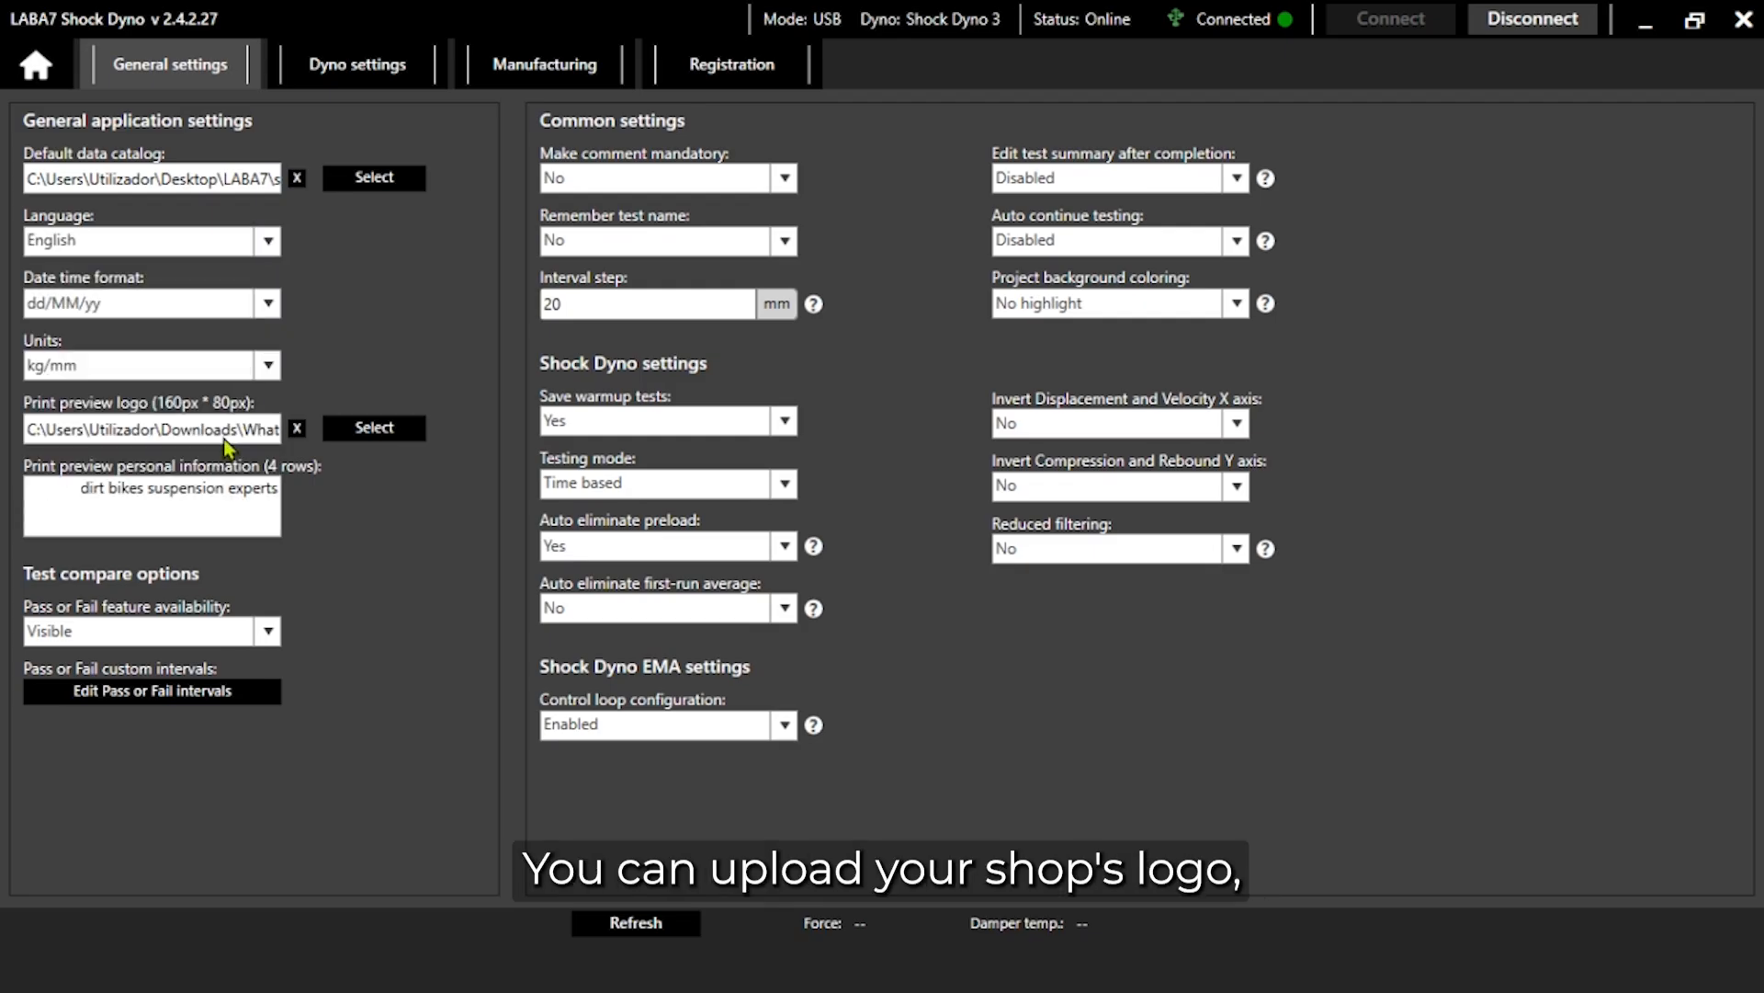
# Step: Add the line "contact us at xxxxxx" to the print preview personal information
pyautogui.tripleClick(272, 490)
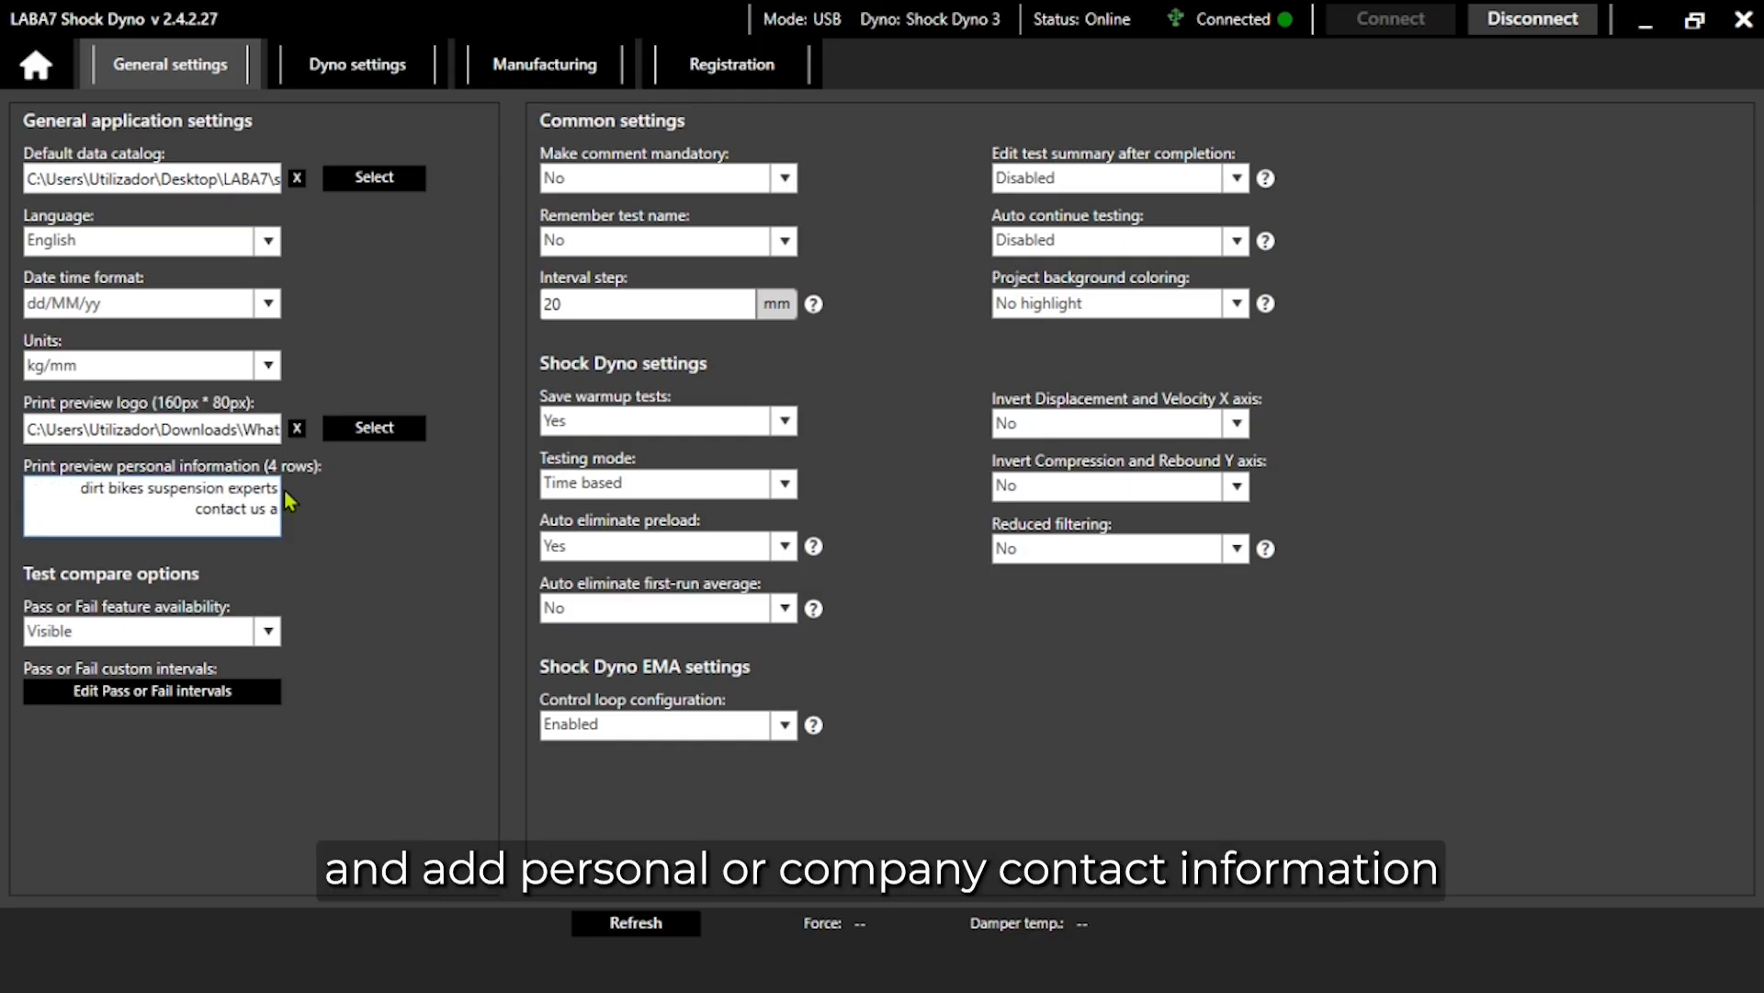
pyautogui.write('xxxxxx')
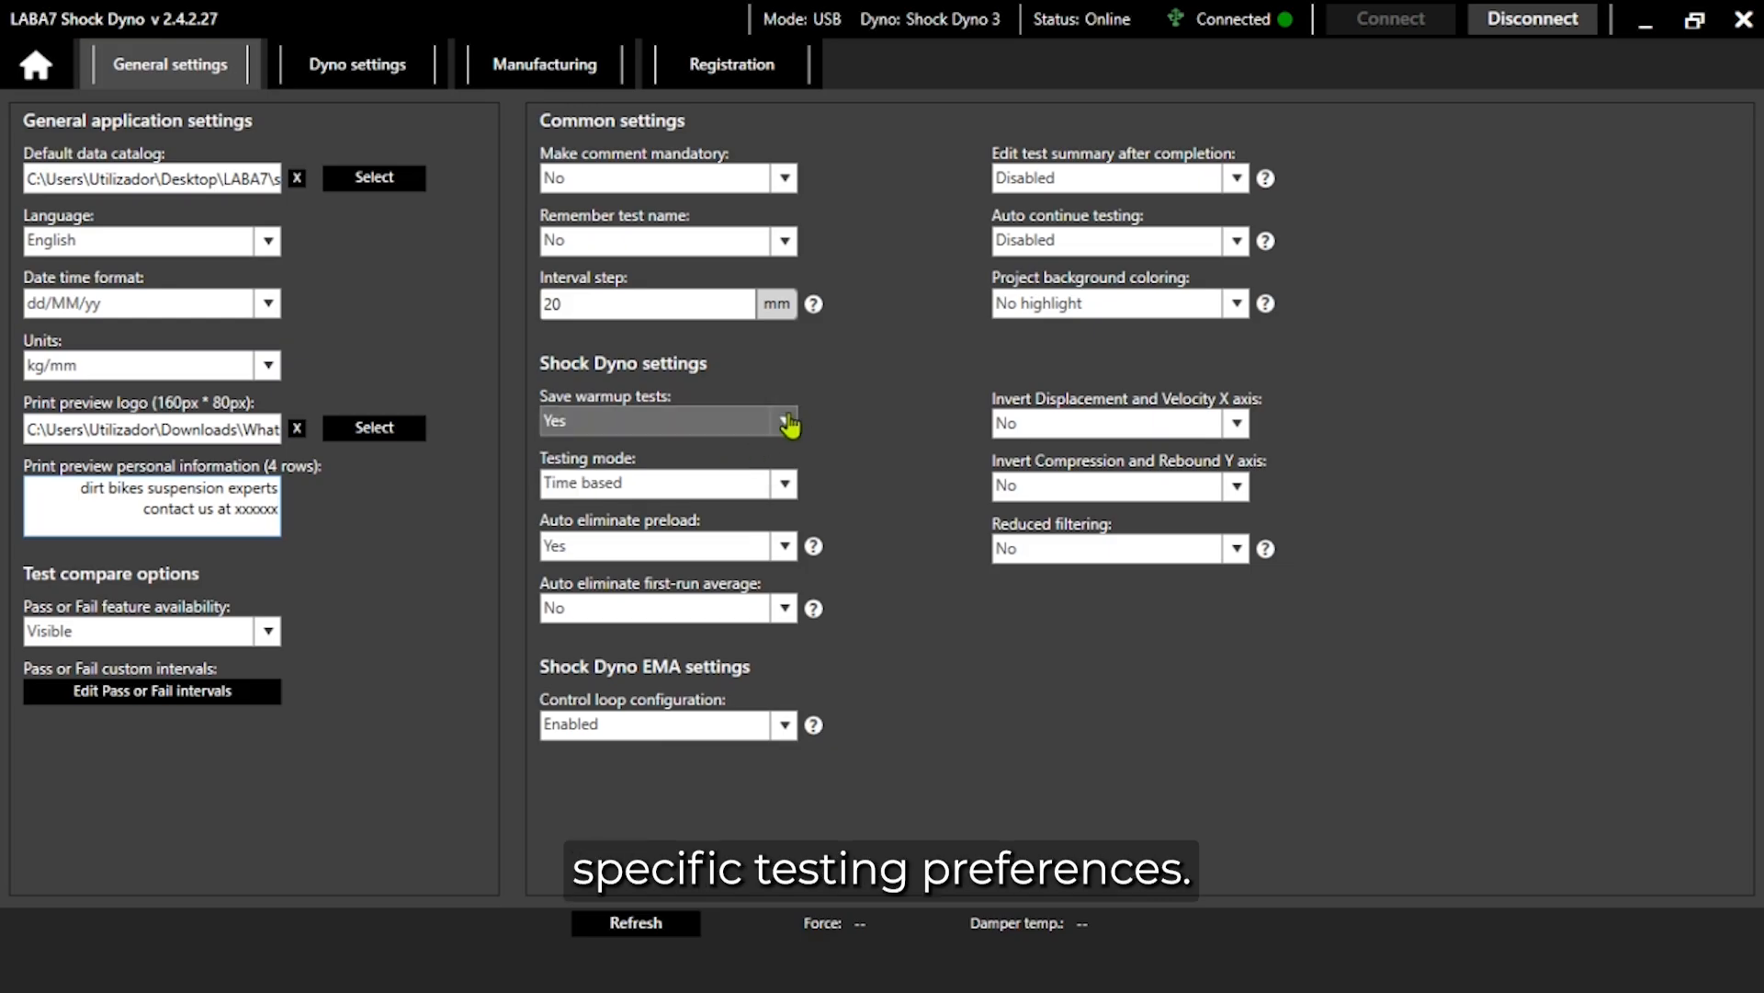
# Step: Examine the options for saving warmup tests, testing mode, preload elimination and first-run average elimination
pyautogui.click(787, 421)
pyautogui.click(786, 480)
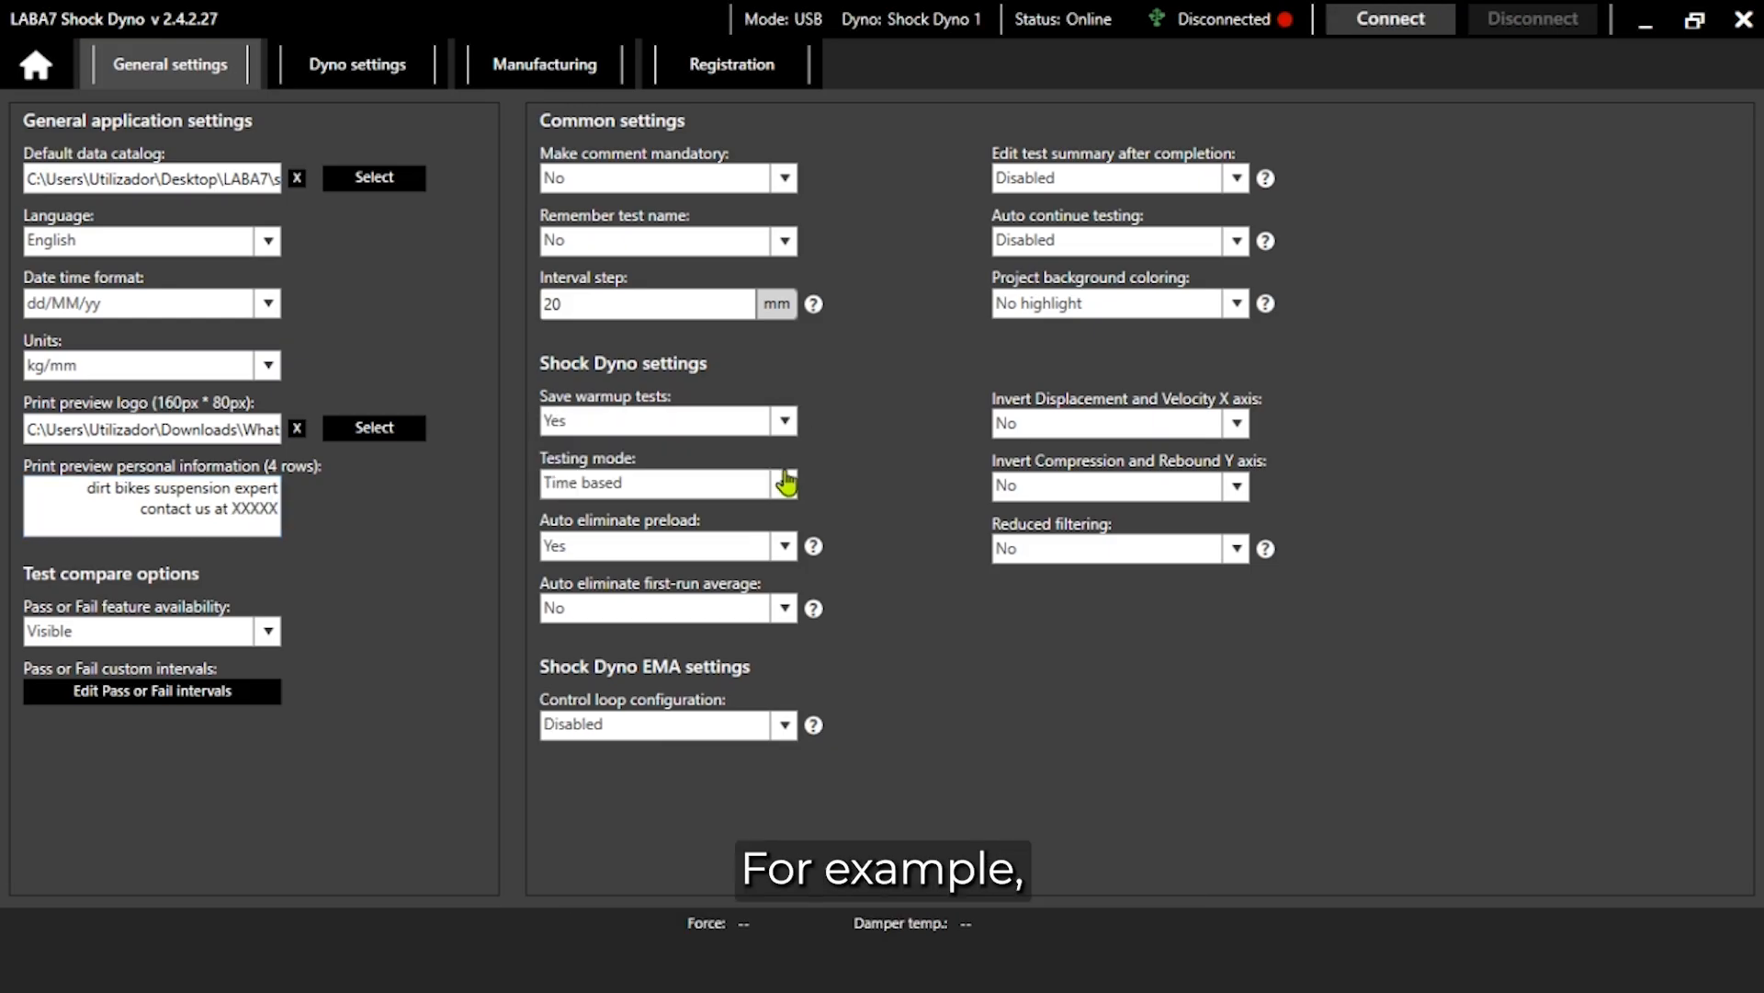
pyautogui.click(786, 484)
pyautogui.click(790, 515)
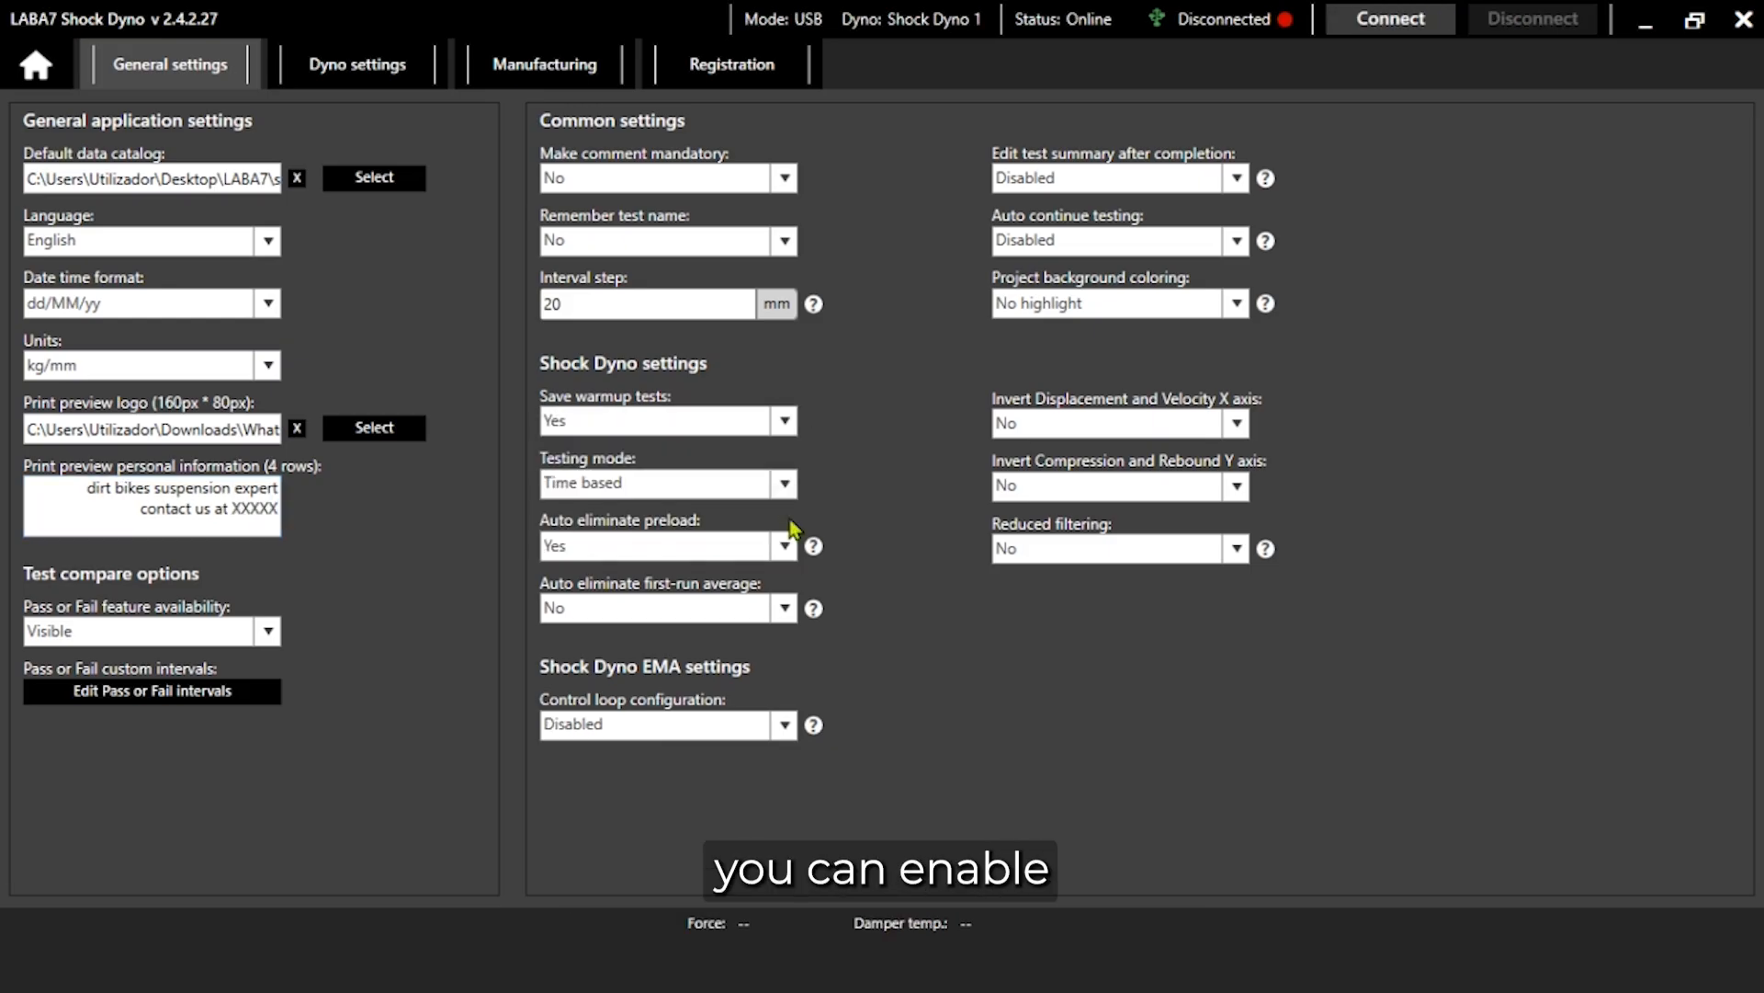
pyautogui.click(786, 546)
pyautogui.click(788, 610)
pyautogui.click(787, 608)
pyautogui.click(786, 610)
# Step: Examine the options for inverting the X and Y graph axes and for reduced filtering
pyautogui.click(1237, 425)
pyautogui.click(1241, 459)
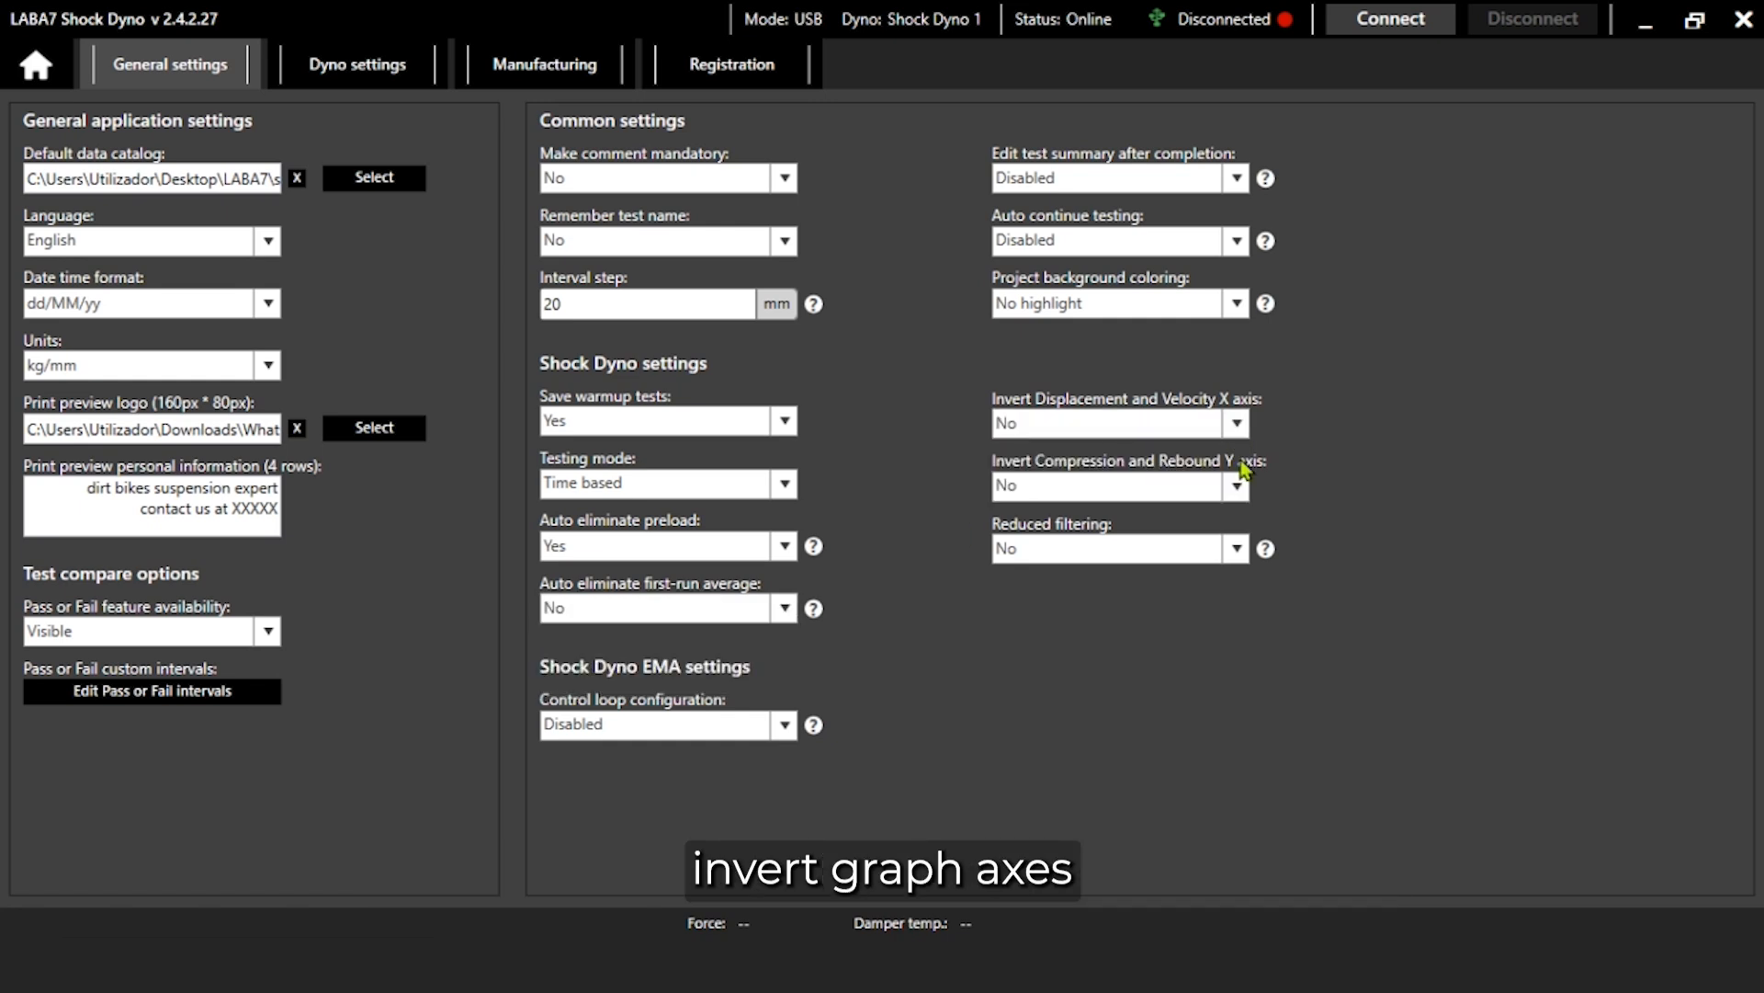
pyautogui.click(1241, 487)
pyautogui.click(1245, 501)
pyautogui.click(1239, 552)
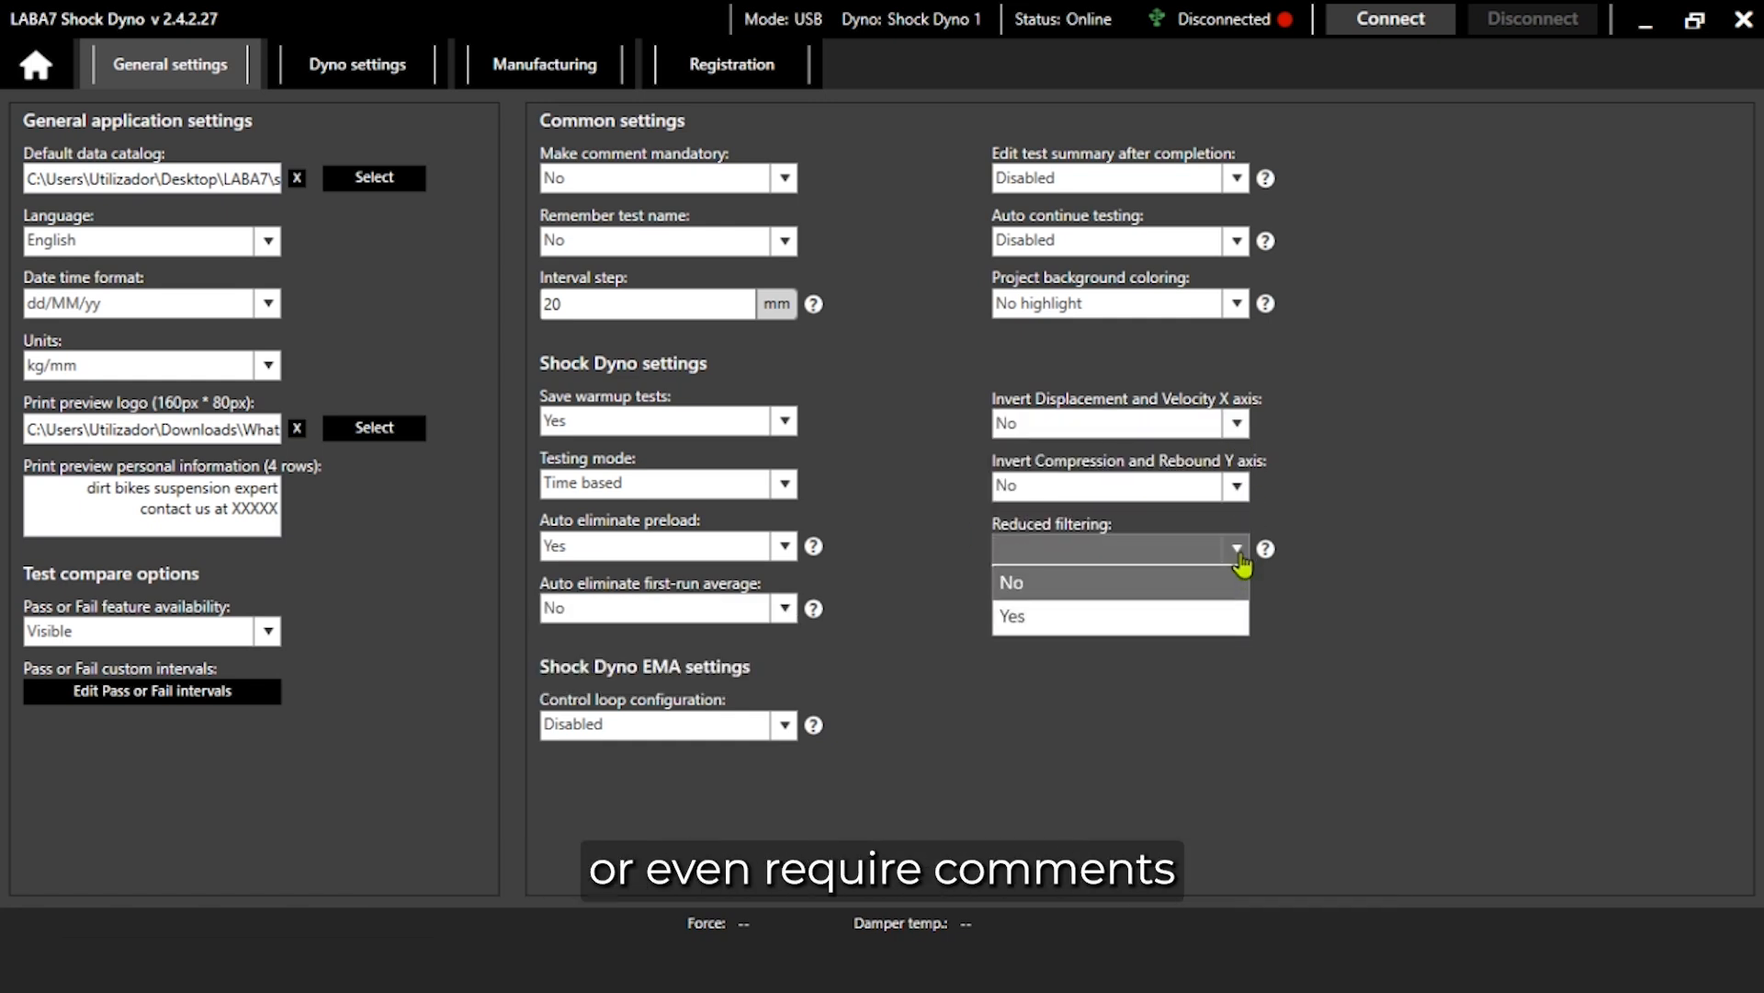
pyautogui.click(1238, 554)
# Step: Check the choices for making comments mandatory and remembering the test name
pyautogui.click(785, 178)
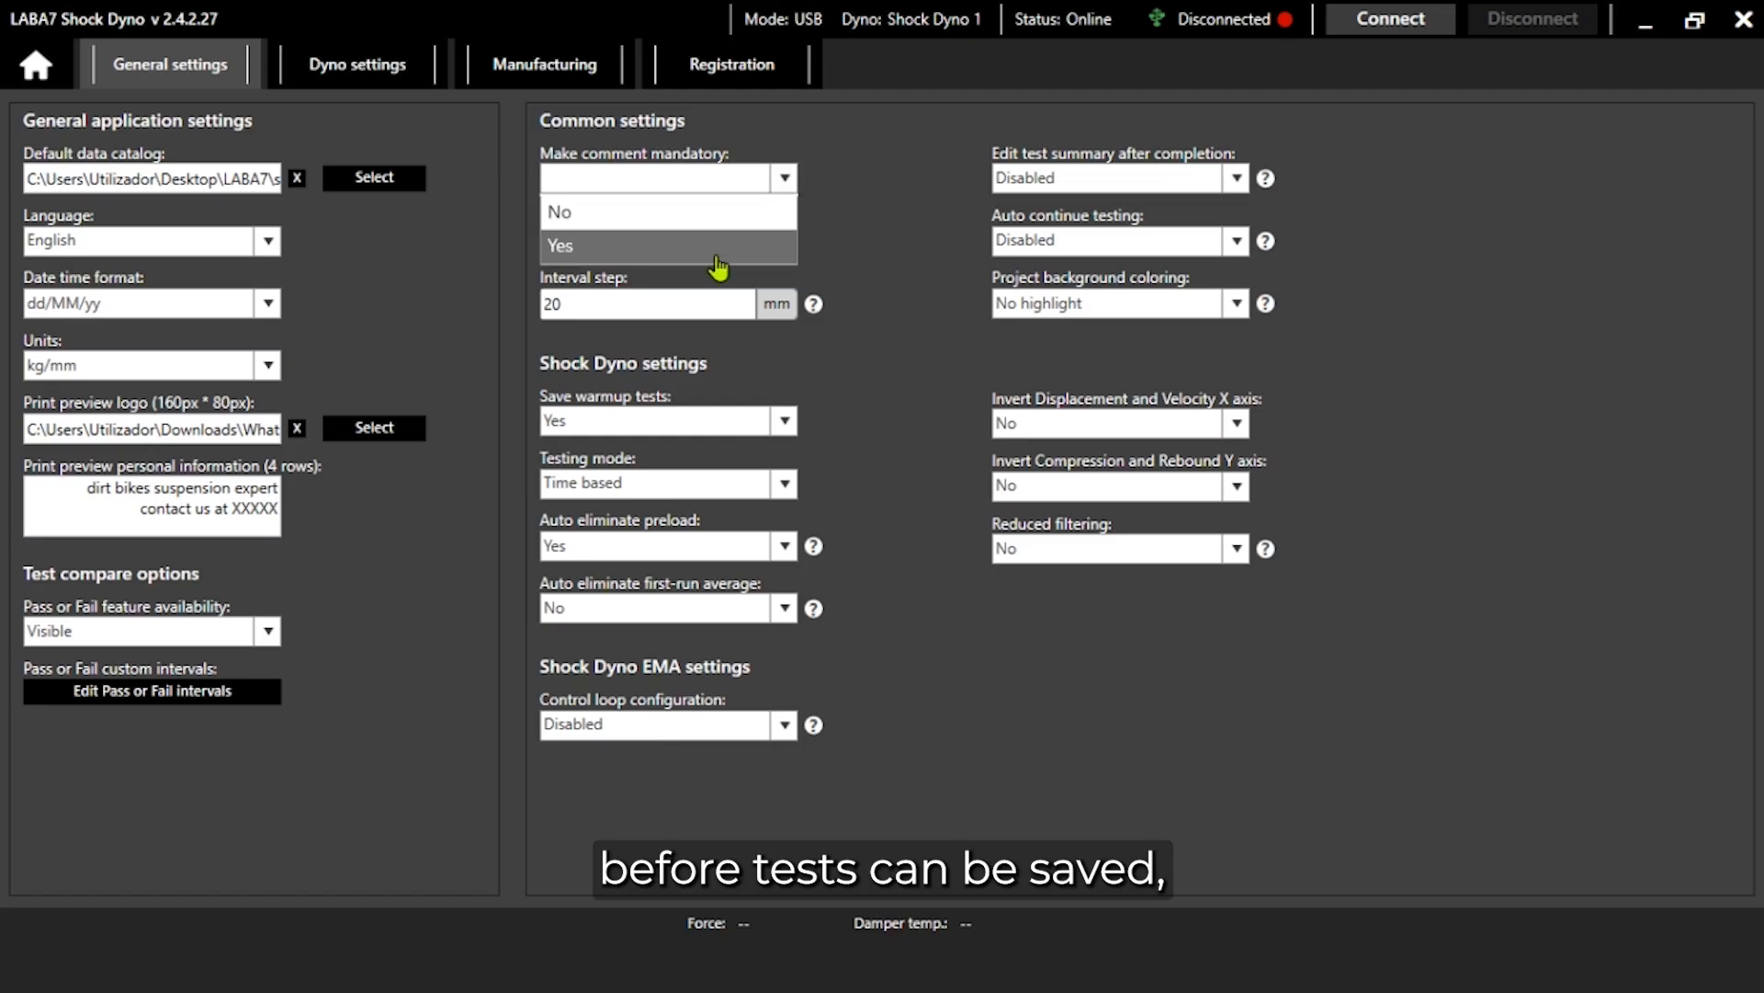
pyautogui.click(784, 178)
pyautogui.click(787, 241)
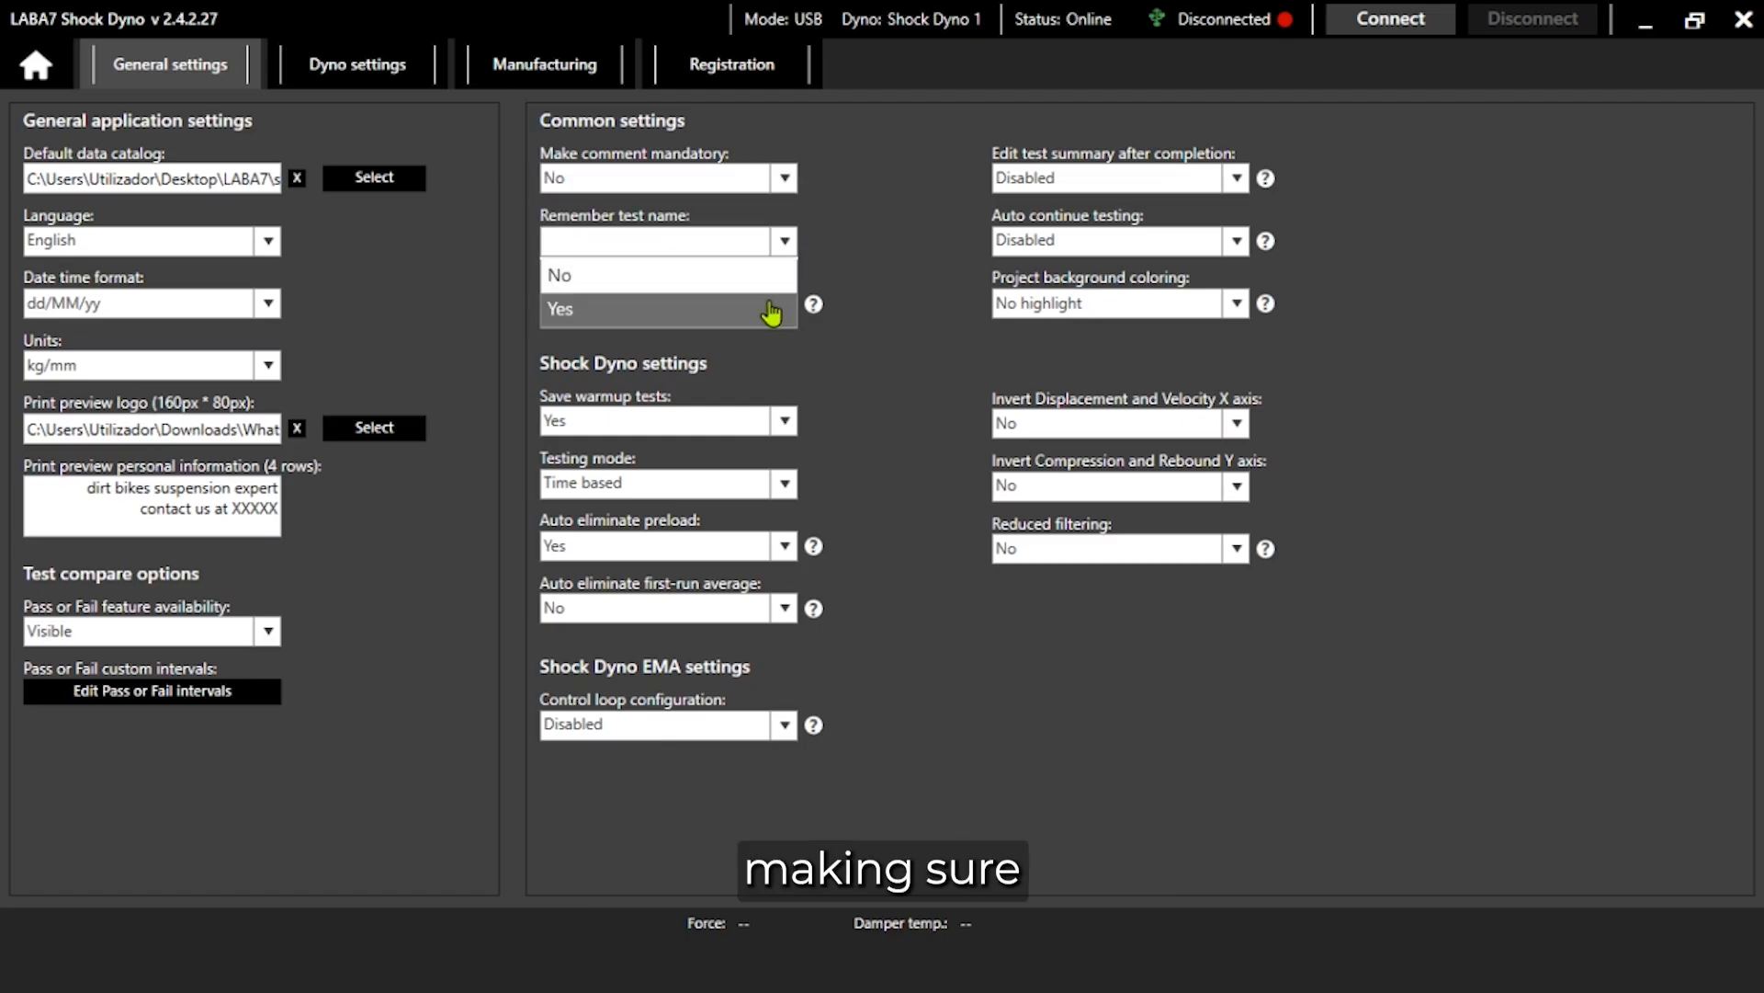
pyautogui.click(887, 270)
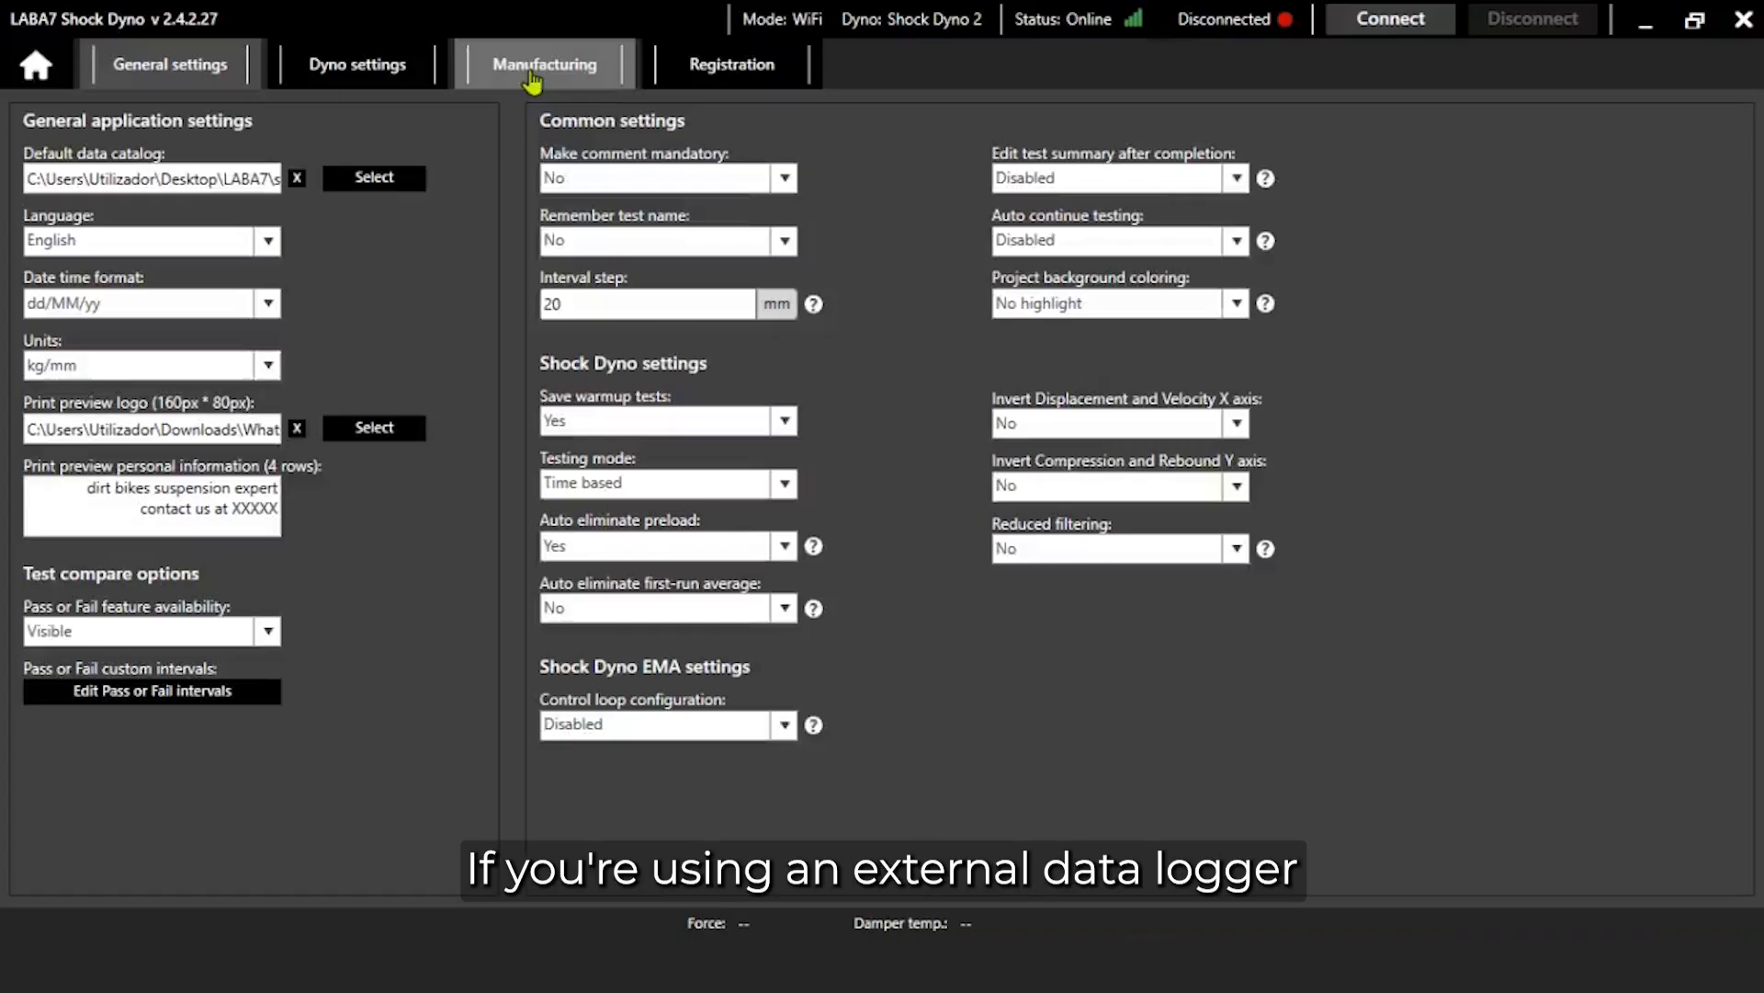
# Step: Enable the EMA custom sensors in the manufacturing settings with a sampling rate of 500 Hz
pyautogui.click(536, 74)
pyautogui.click(927, 178)
pyautogui.click(891, 250)
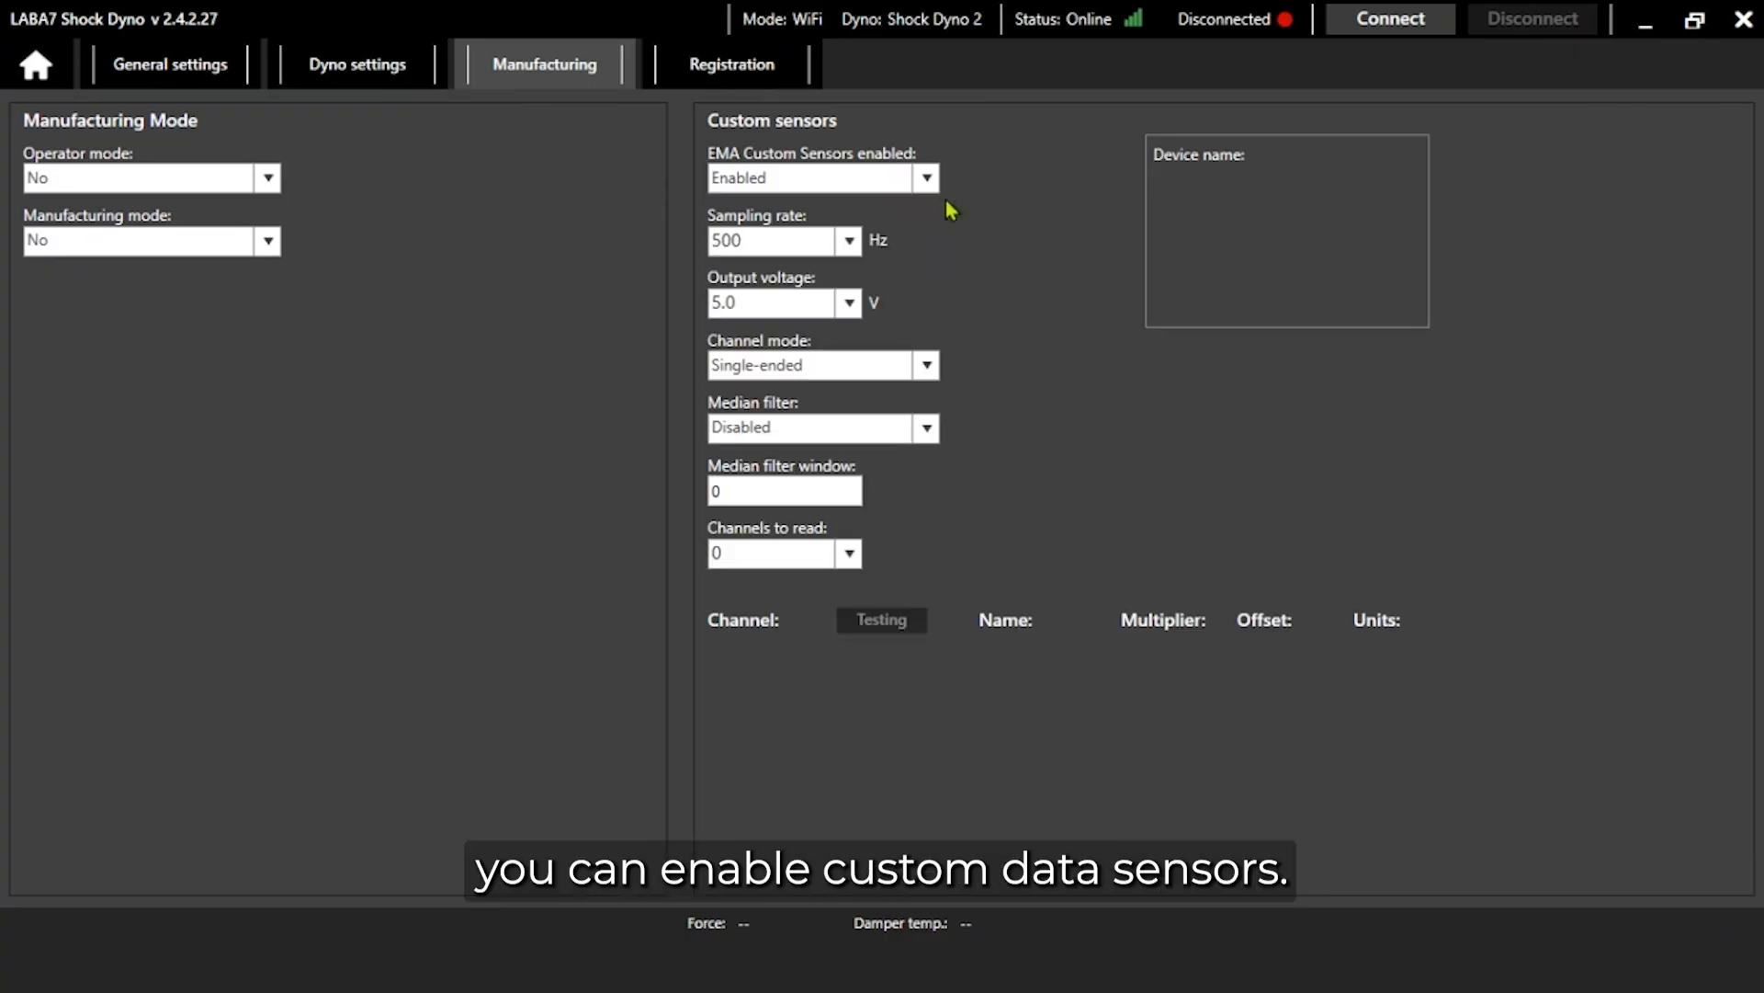
pyautogui.click(849, 241)
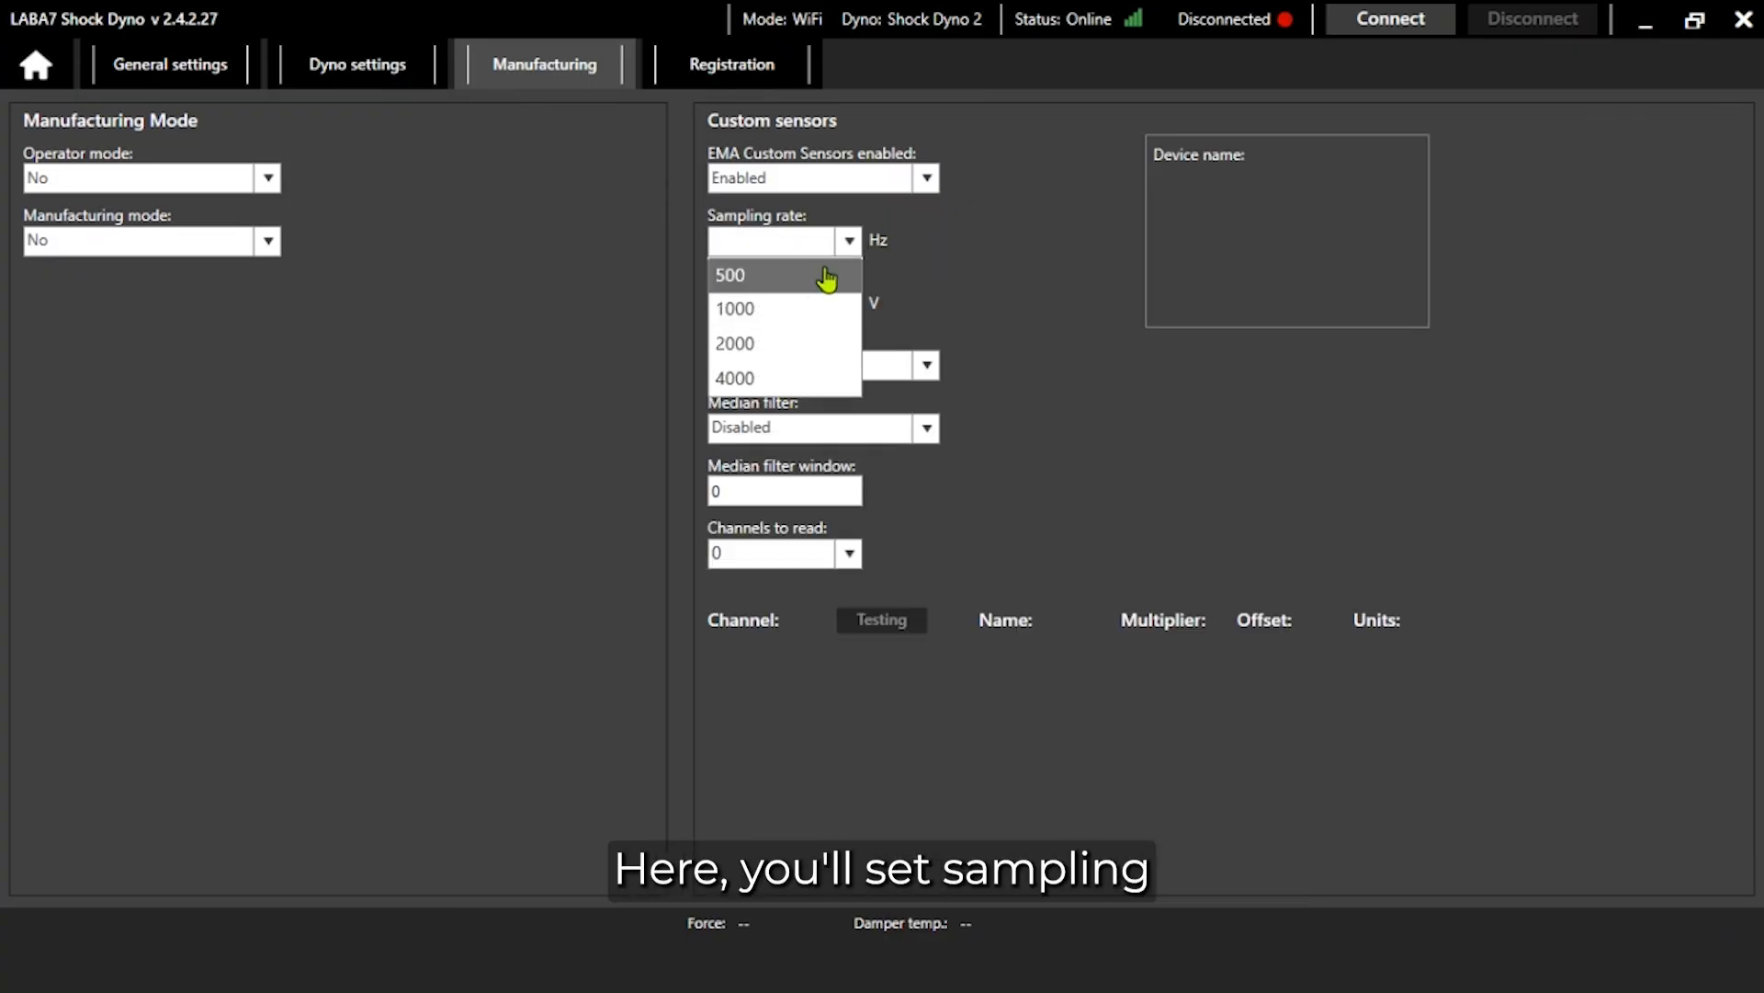
pyautogui.click(827, 272)
# Step: Review the output voltage and channel mode options for the custom sensors
pyautogui.click(836, 302)
pyautogui.click(943, 317)
pyautogui.click(922, 365)
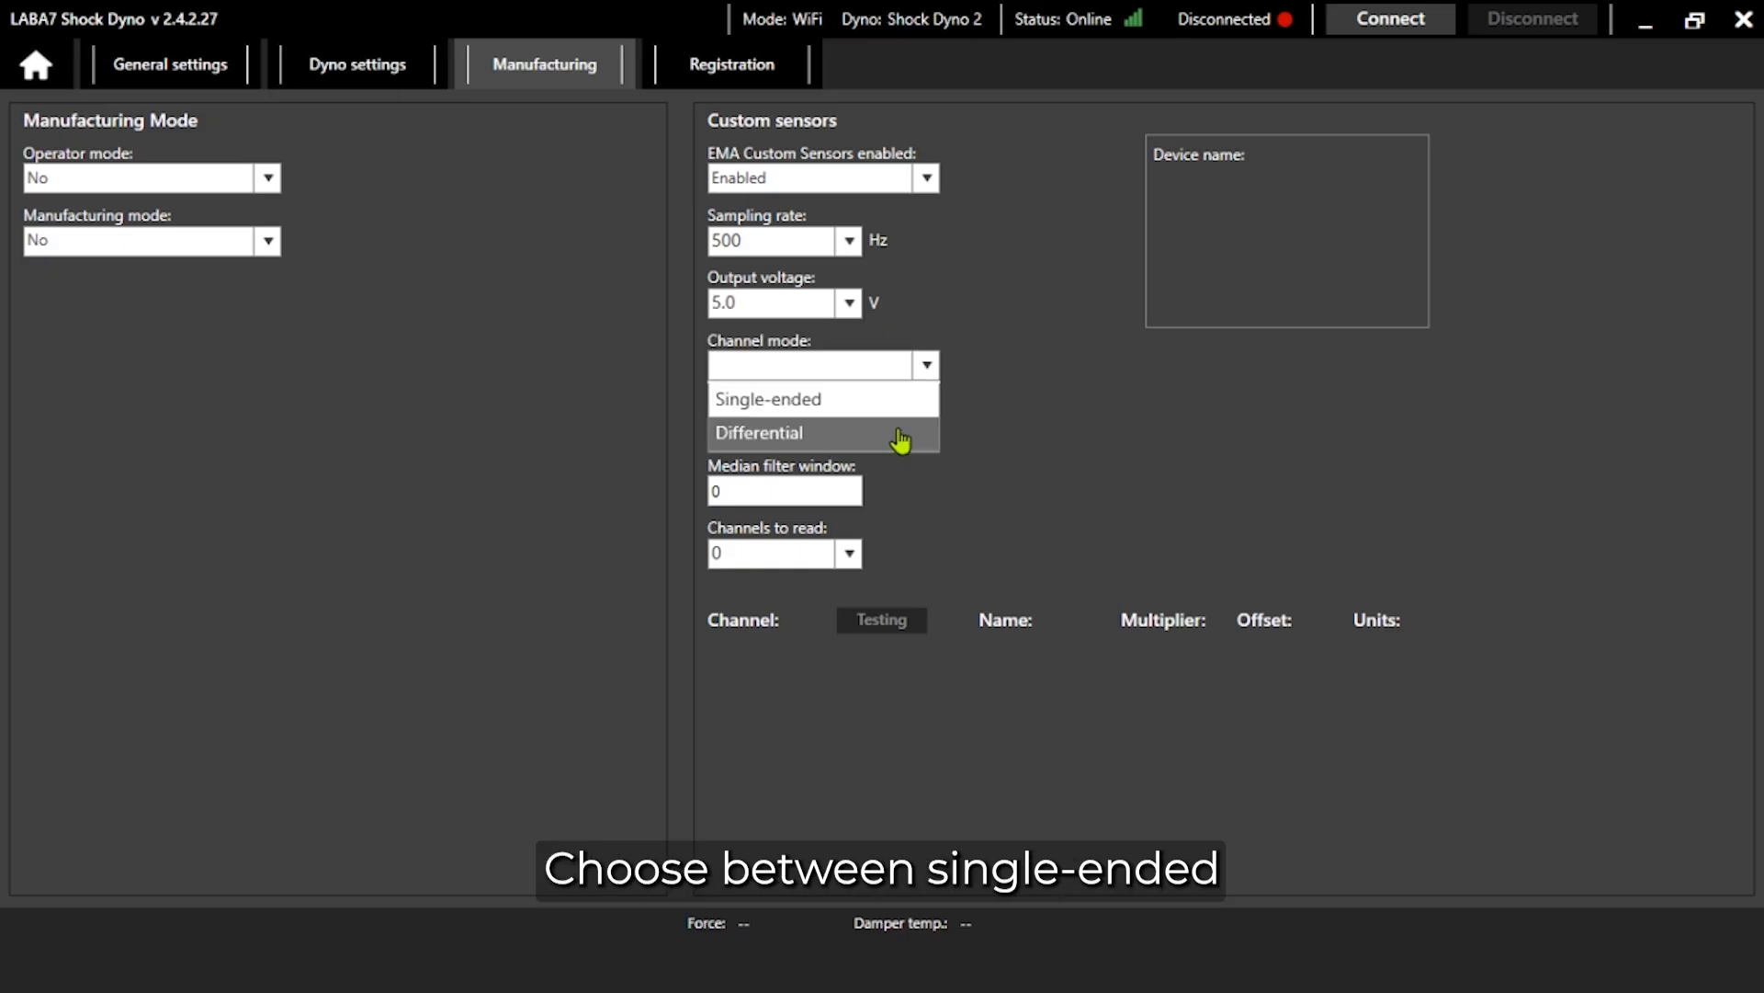
pyautogui.click(1007, 415)
# Step: Enable the median filter for the custom sensors and set the channels to read to 2
pyautogui.click(941, 432)
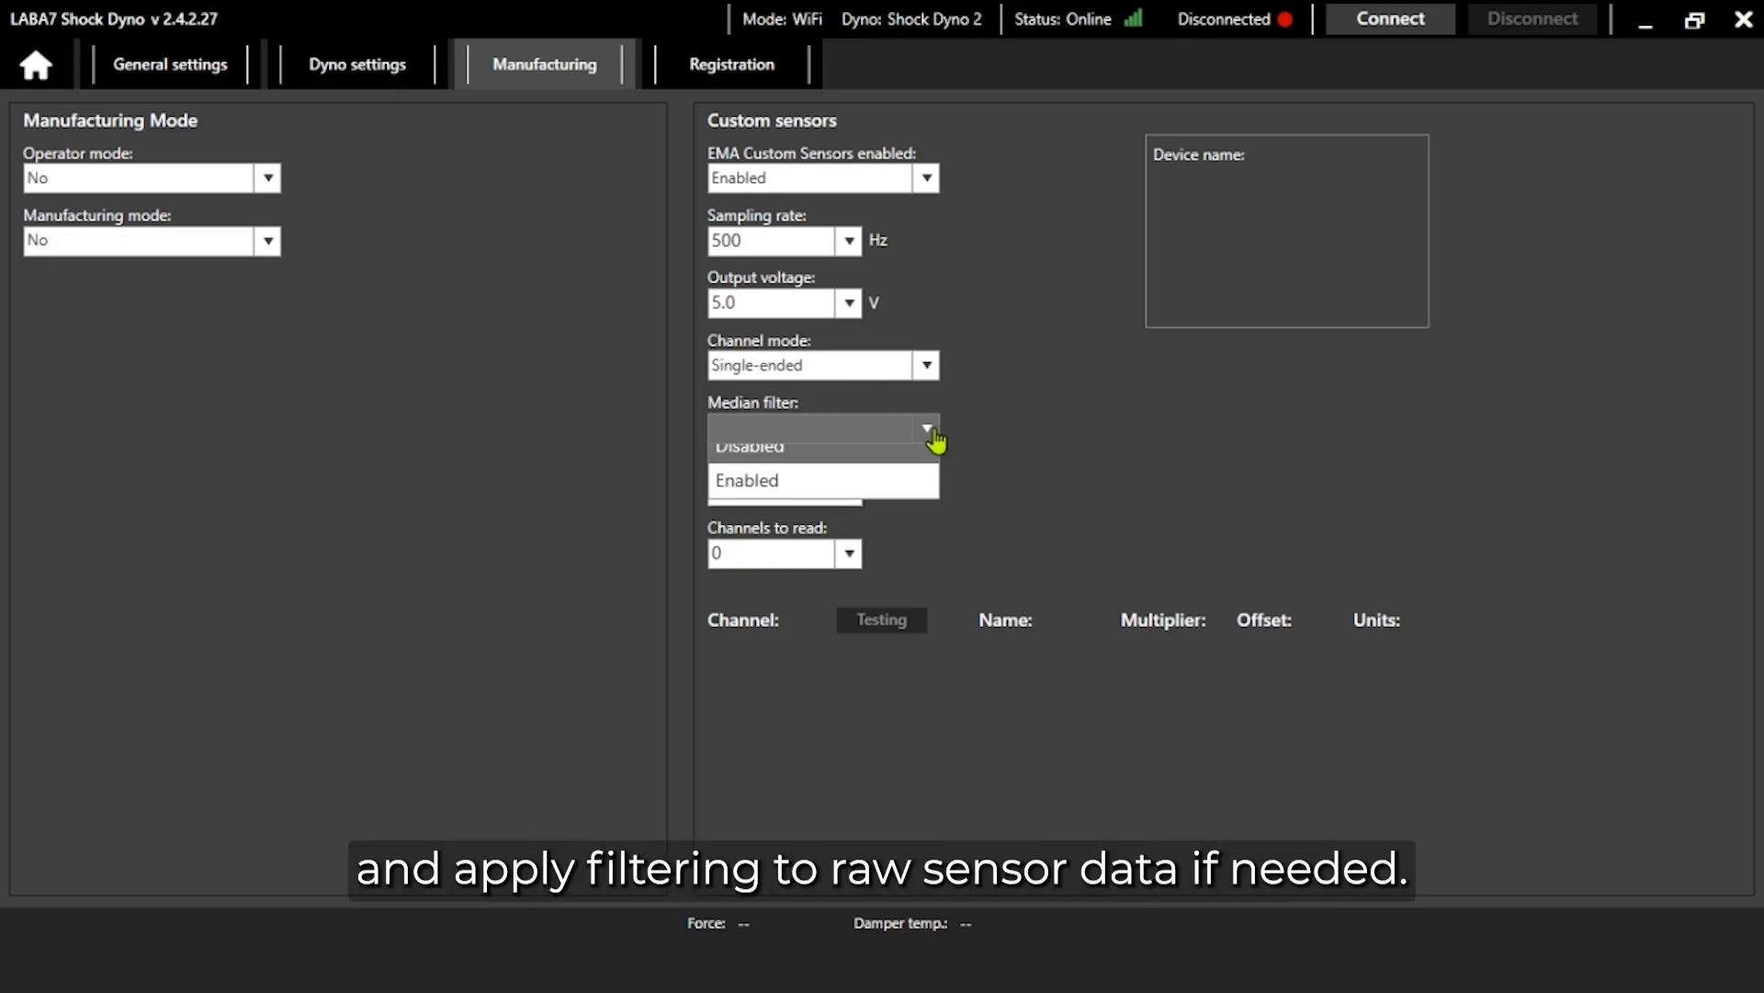
pyautogui.click(916, 501)
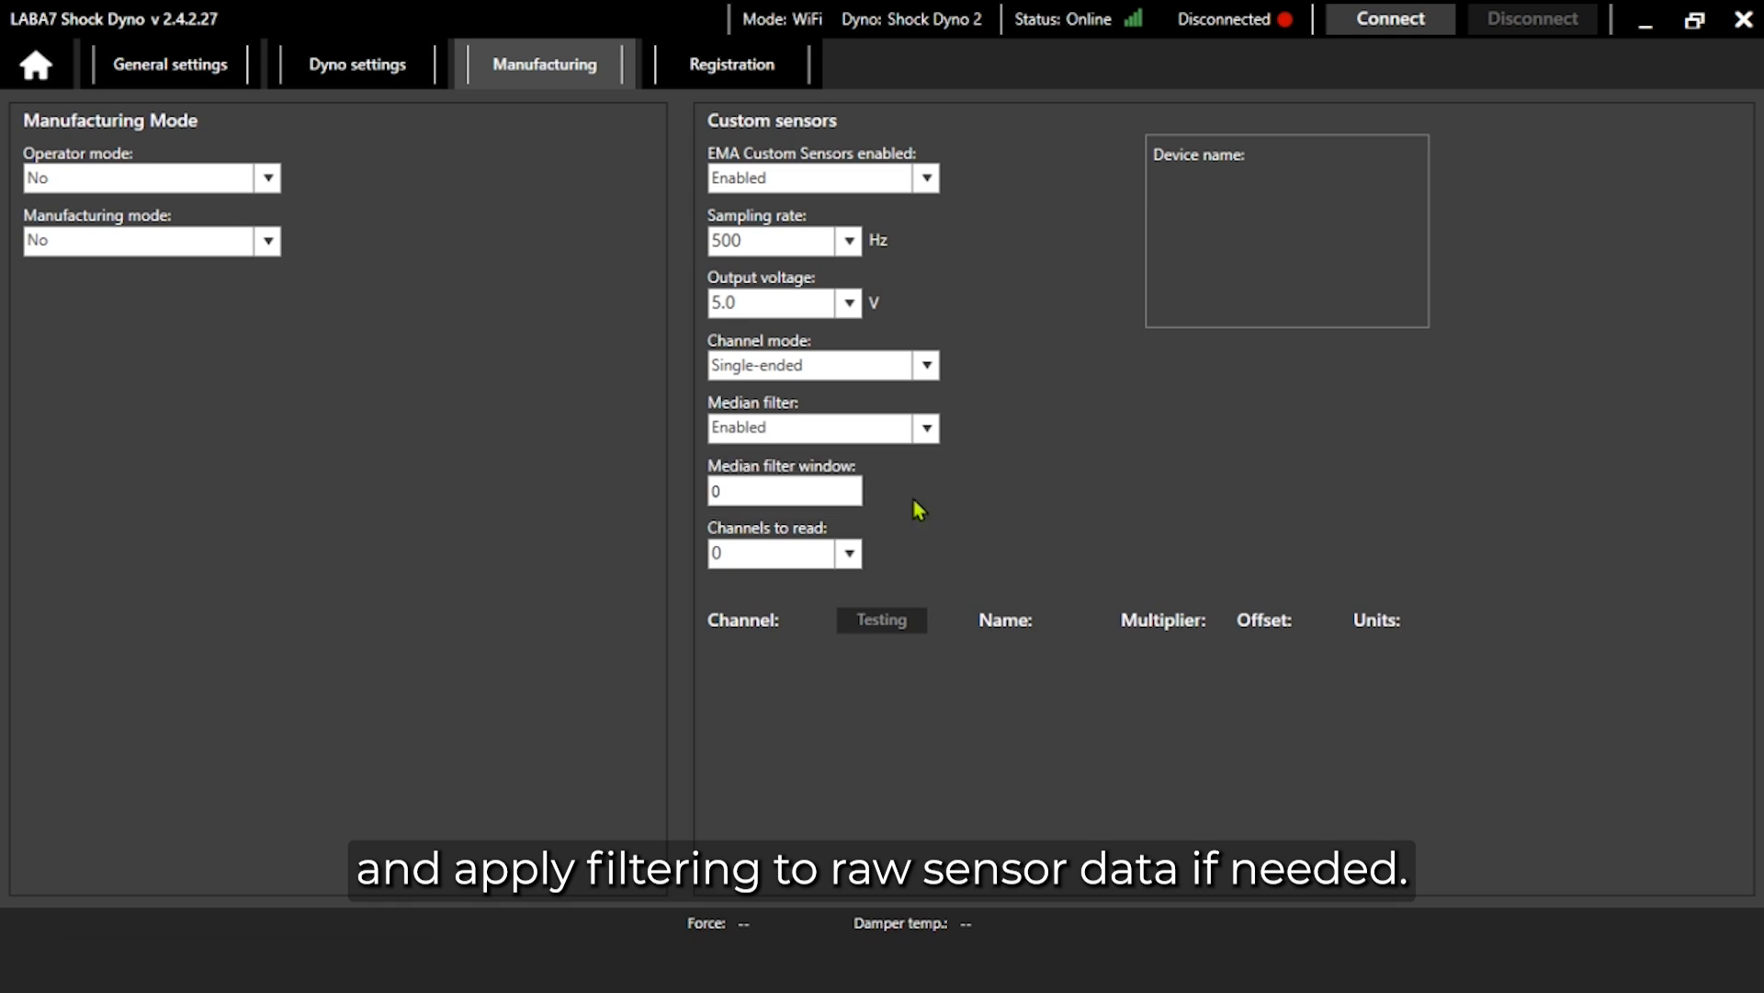
pyautogui.click(850, 553)
pyautogui.click(777, 658)
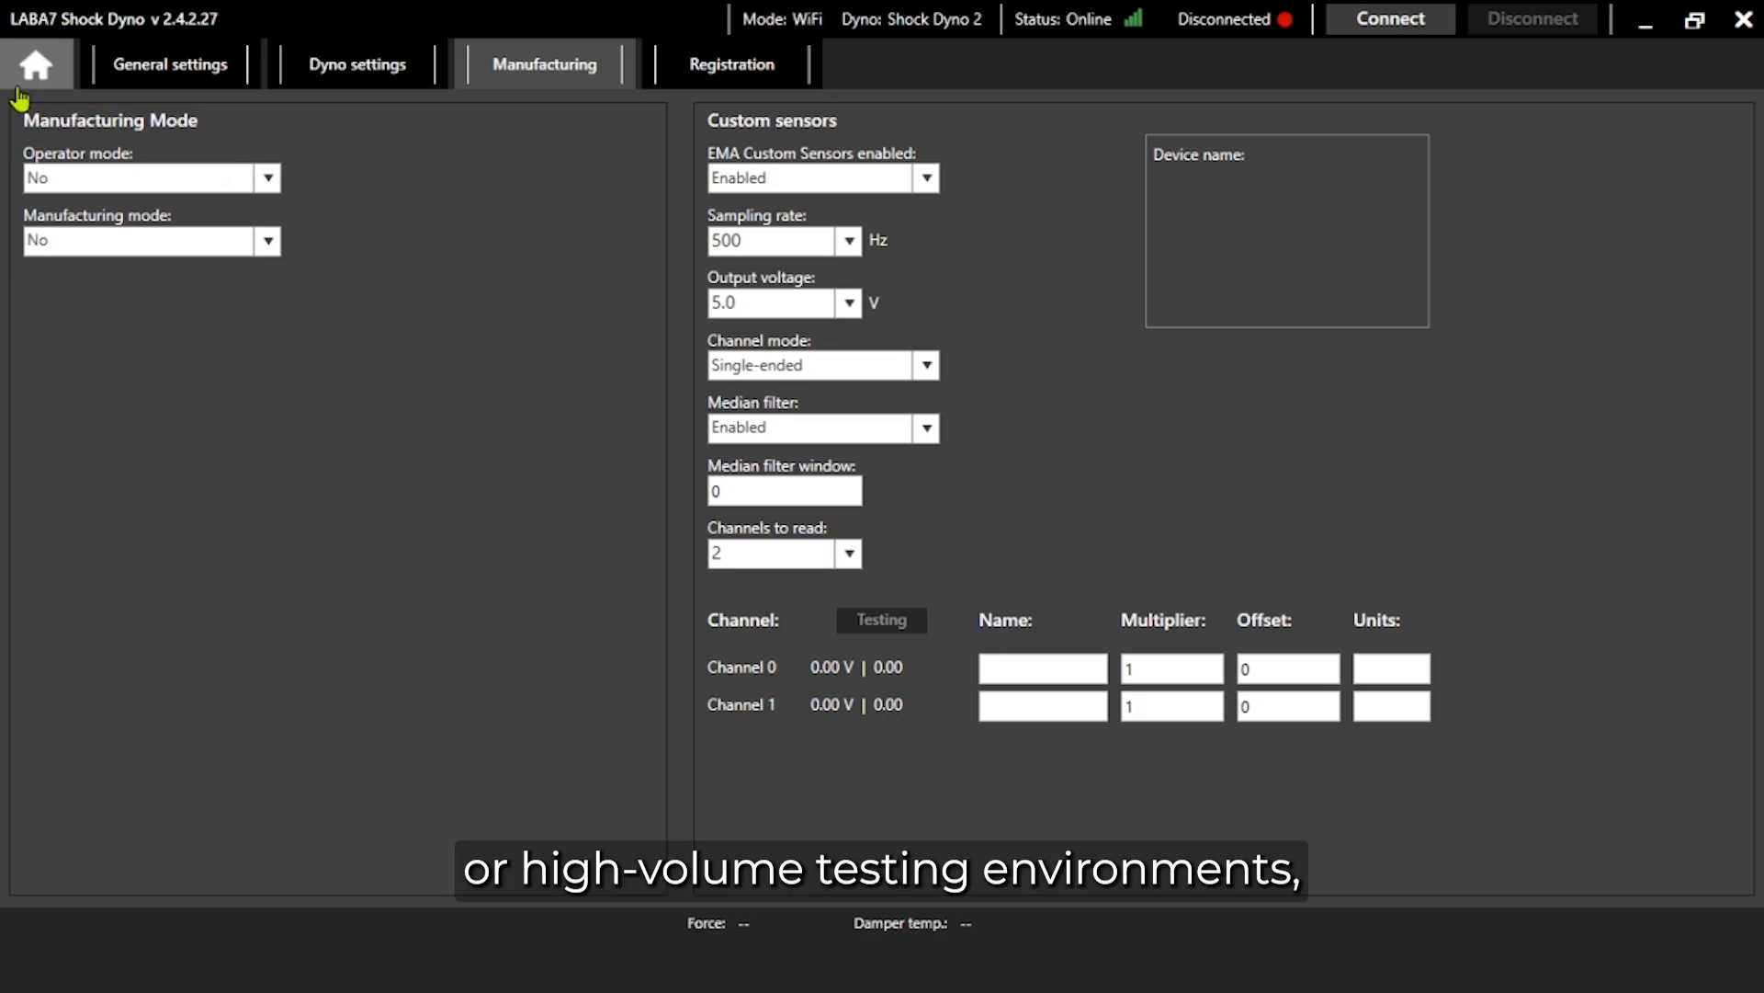
# Step: Turn on operator mode and set the operator admin password
pyautogui.click(269, 180)
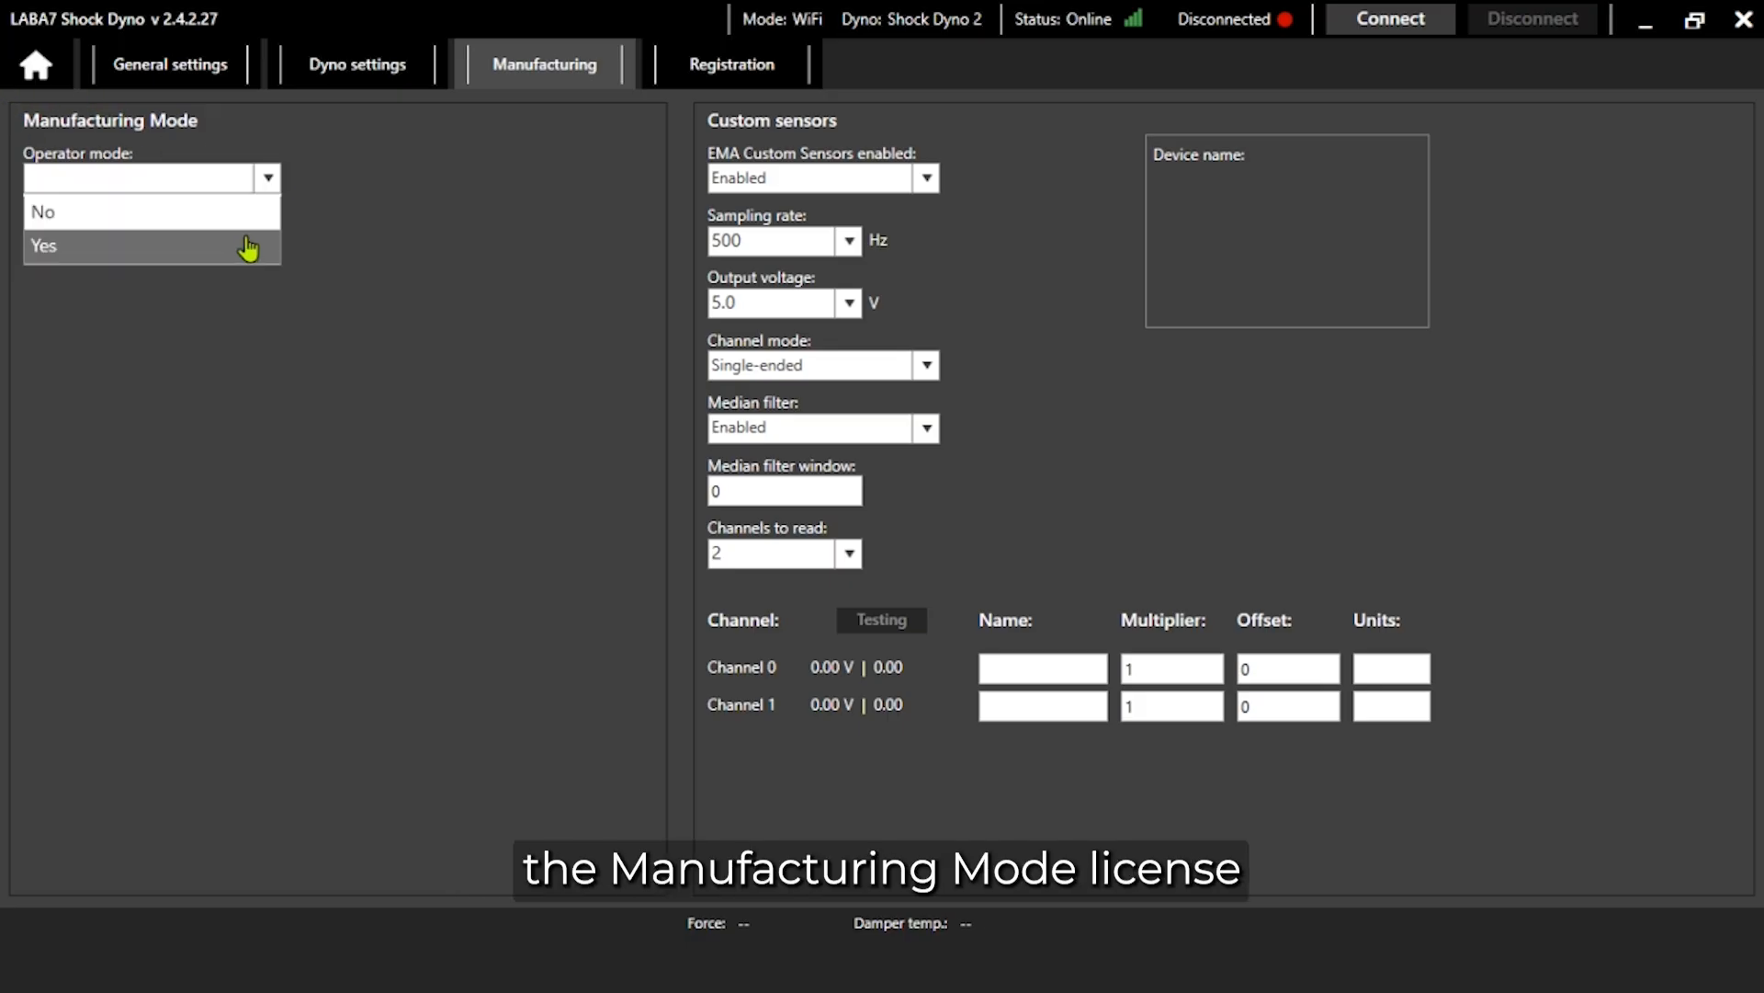
pyautogui.click(244, 243)
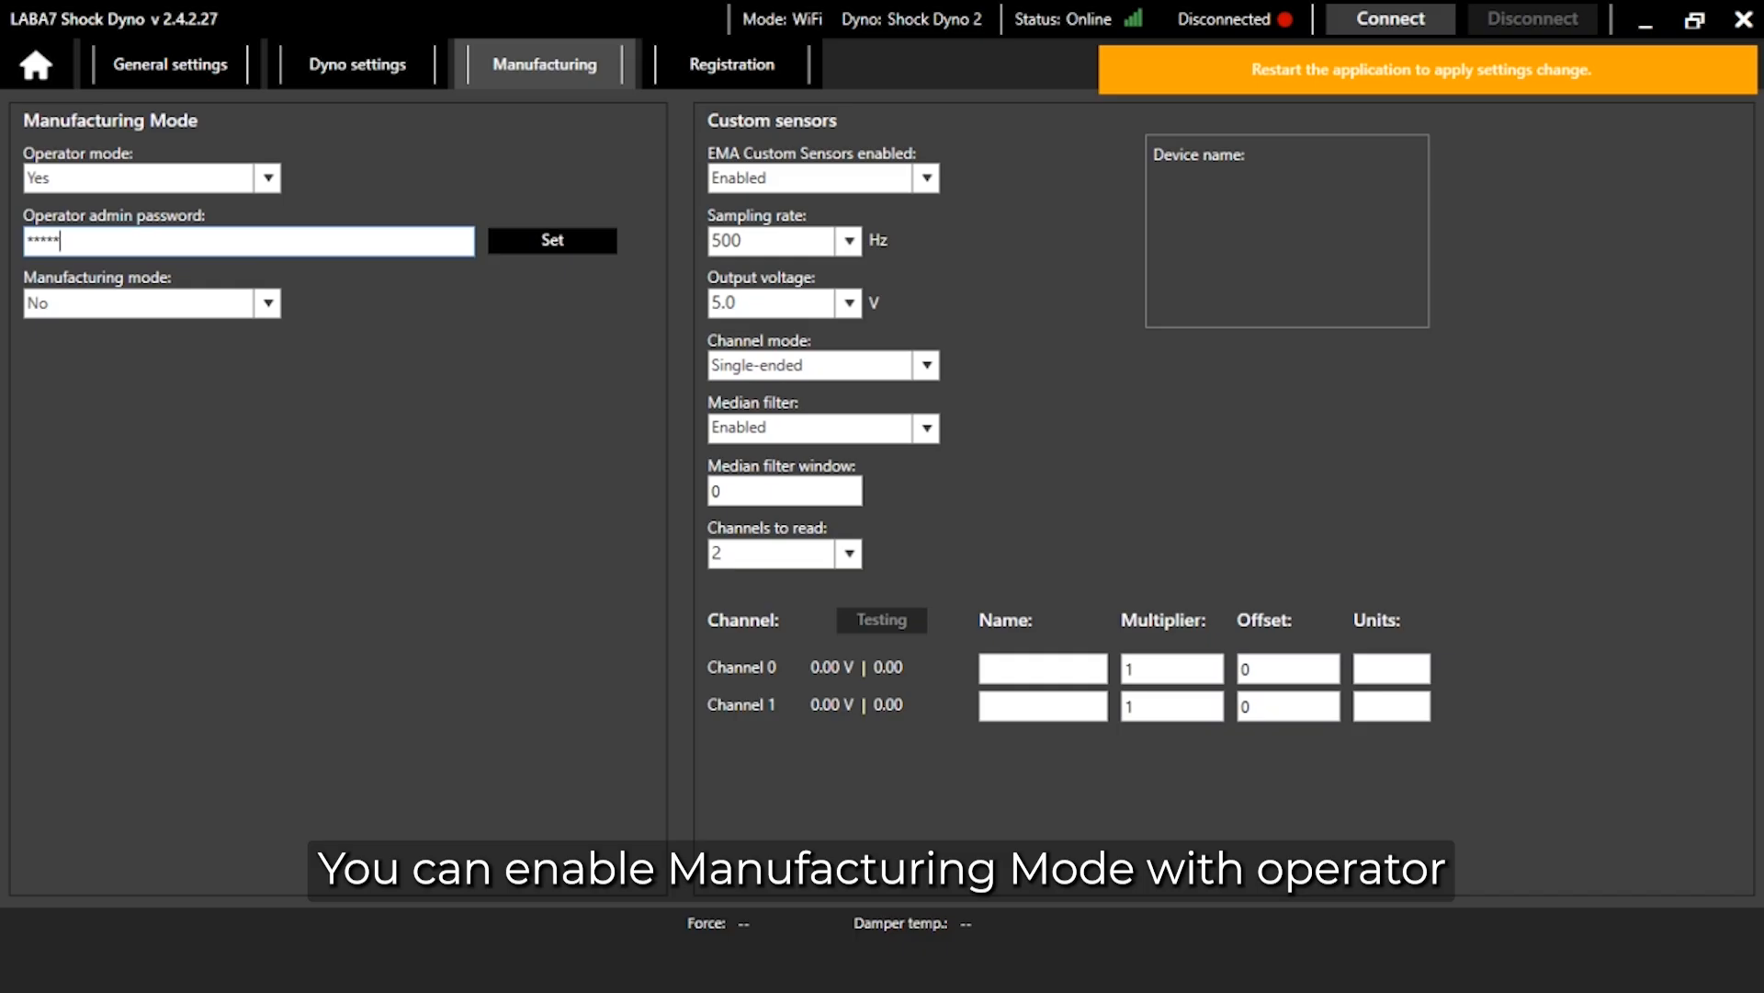
pyautogui.click(552, 241)
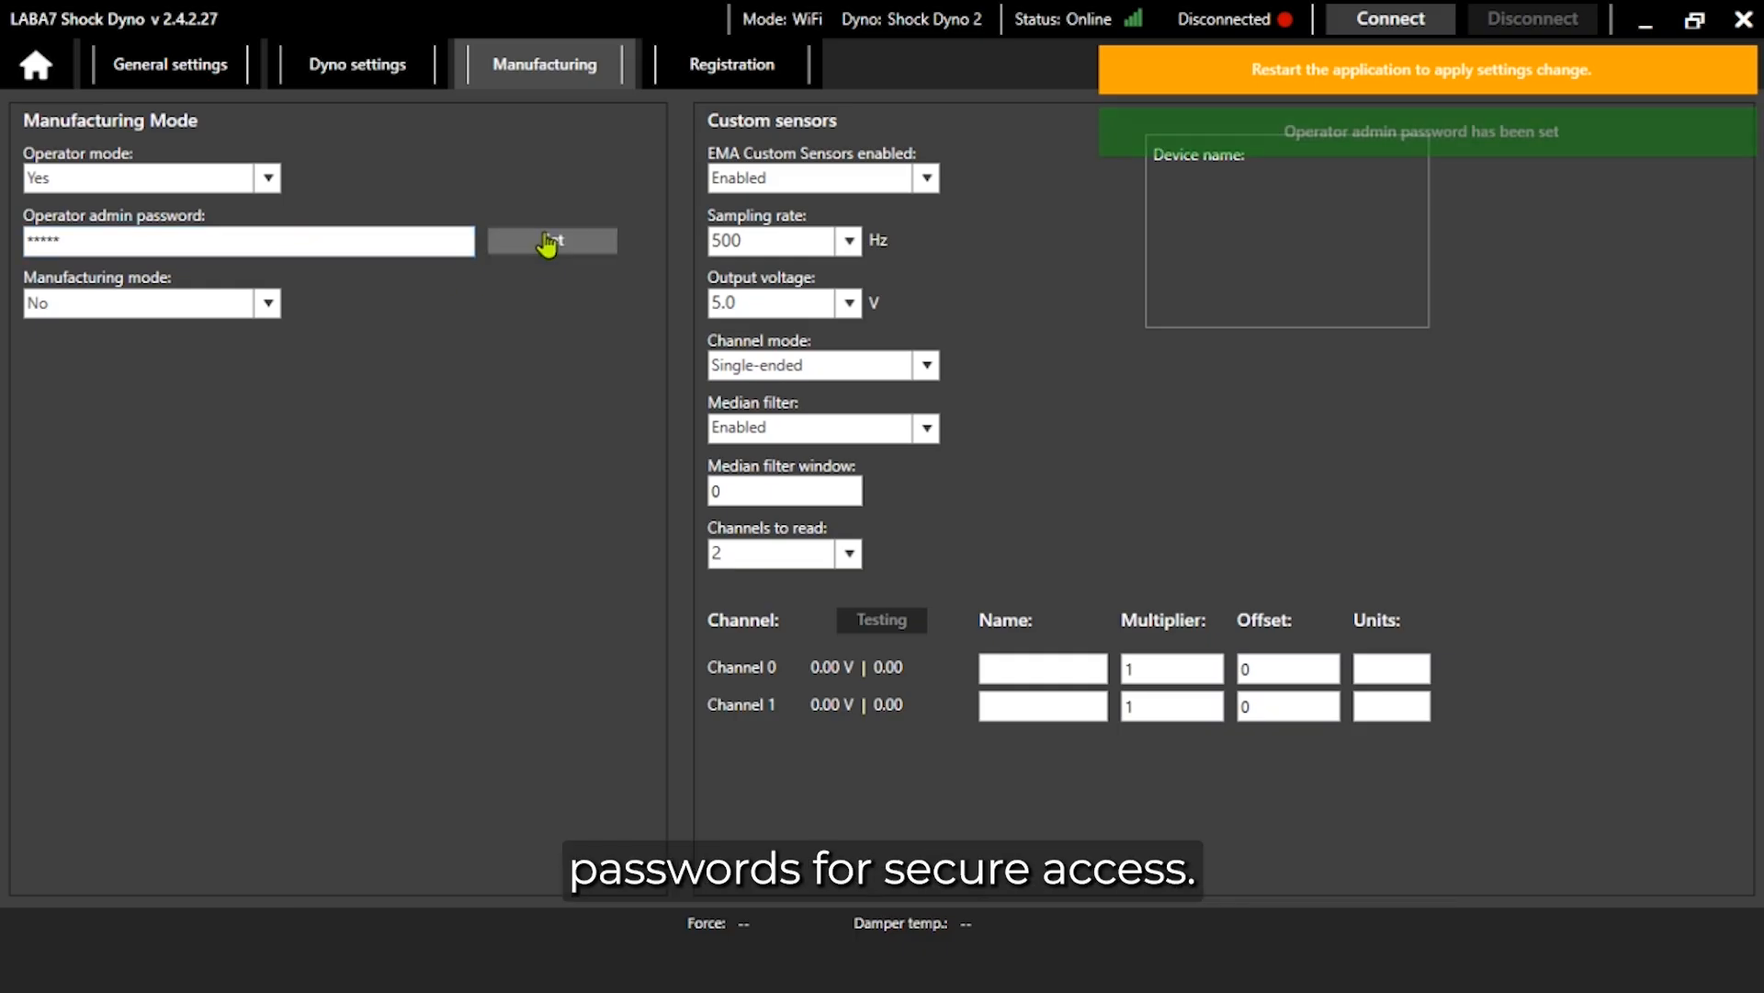
# Step: Turn on manufacturing mode, check the Pass or Fail interval choices and reset the manufacturing preset
pyautogui.click(268, 304)
pyautogui.click(232, 377)
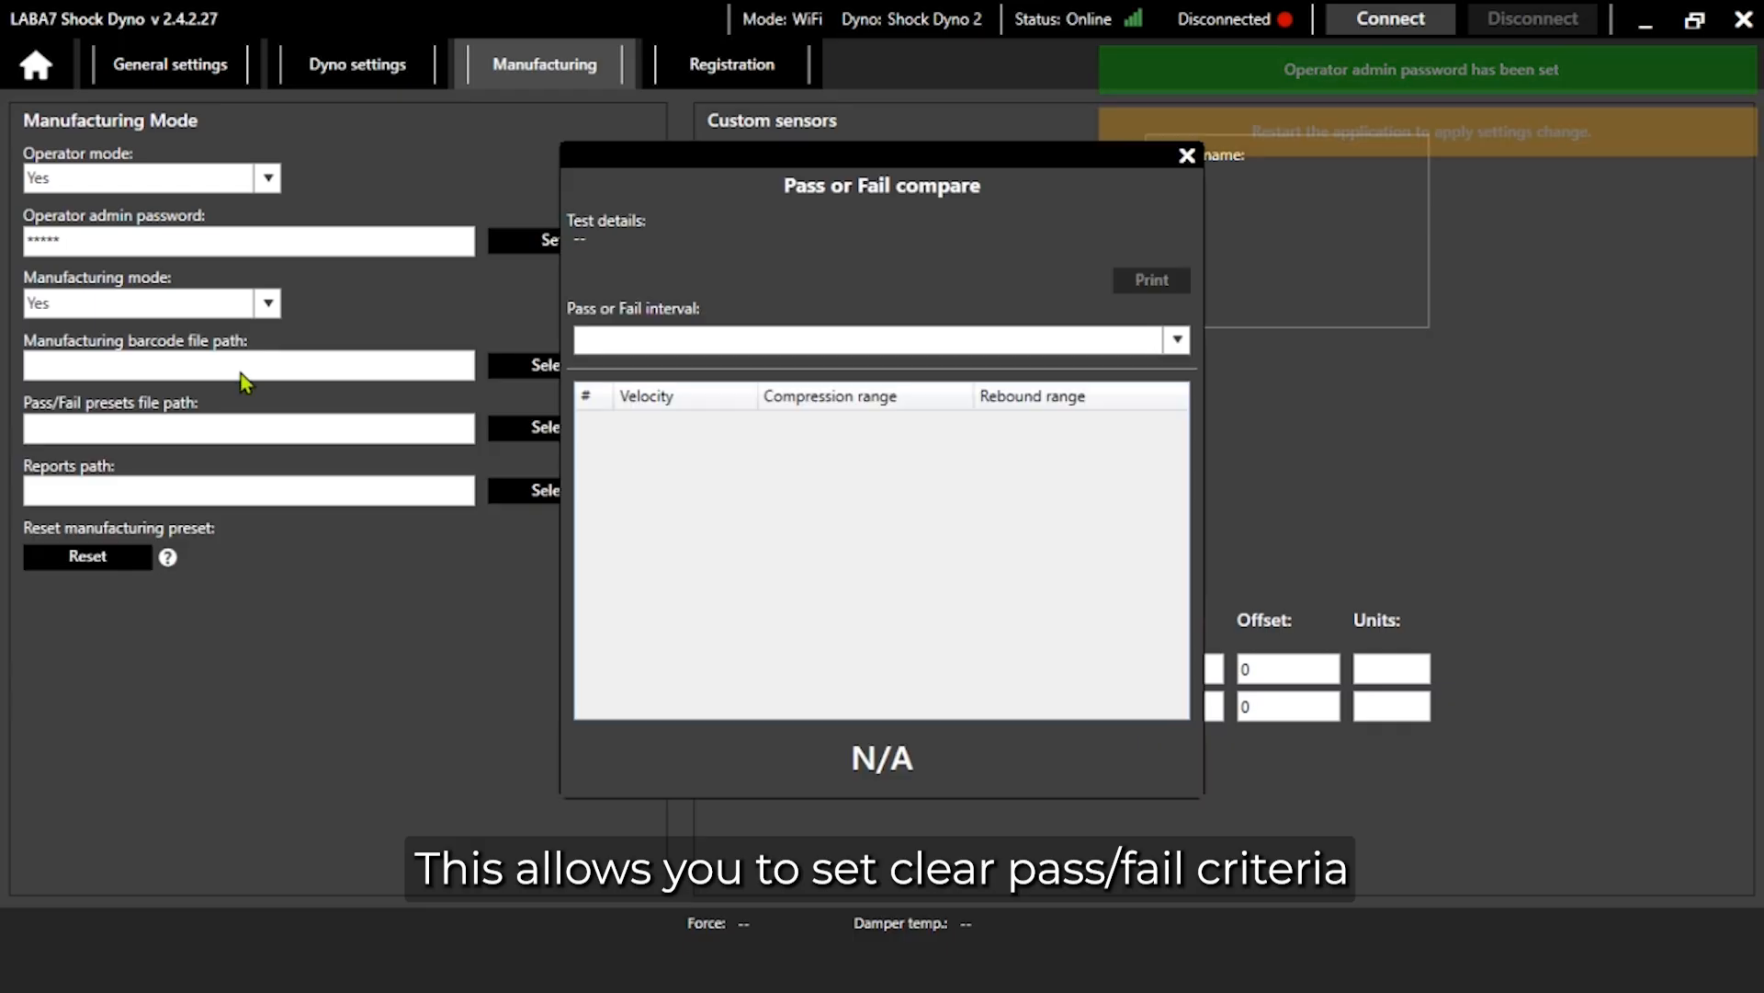
pyautogui.click(824, 343)
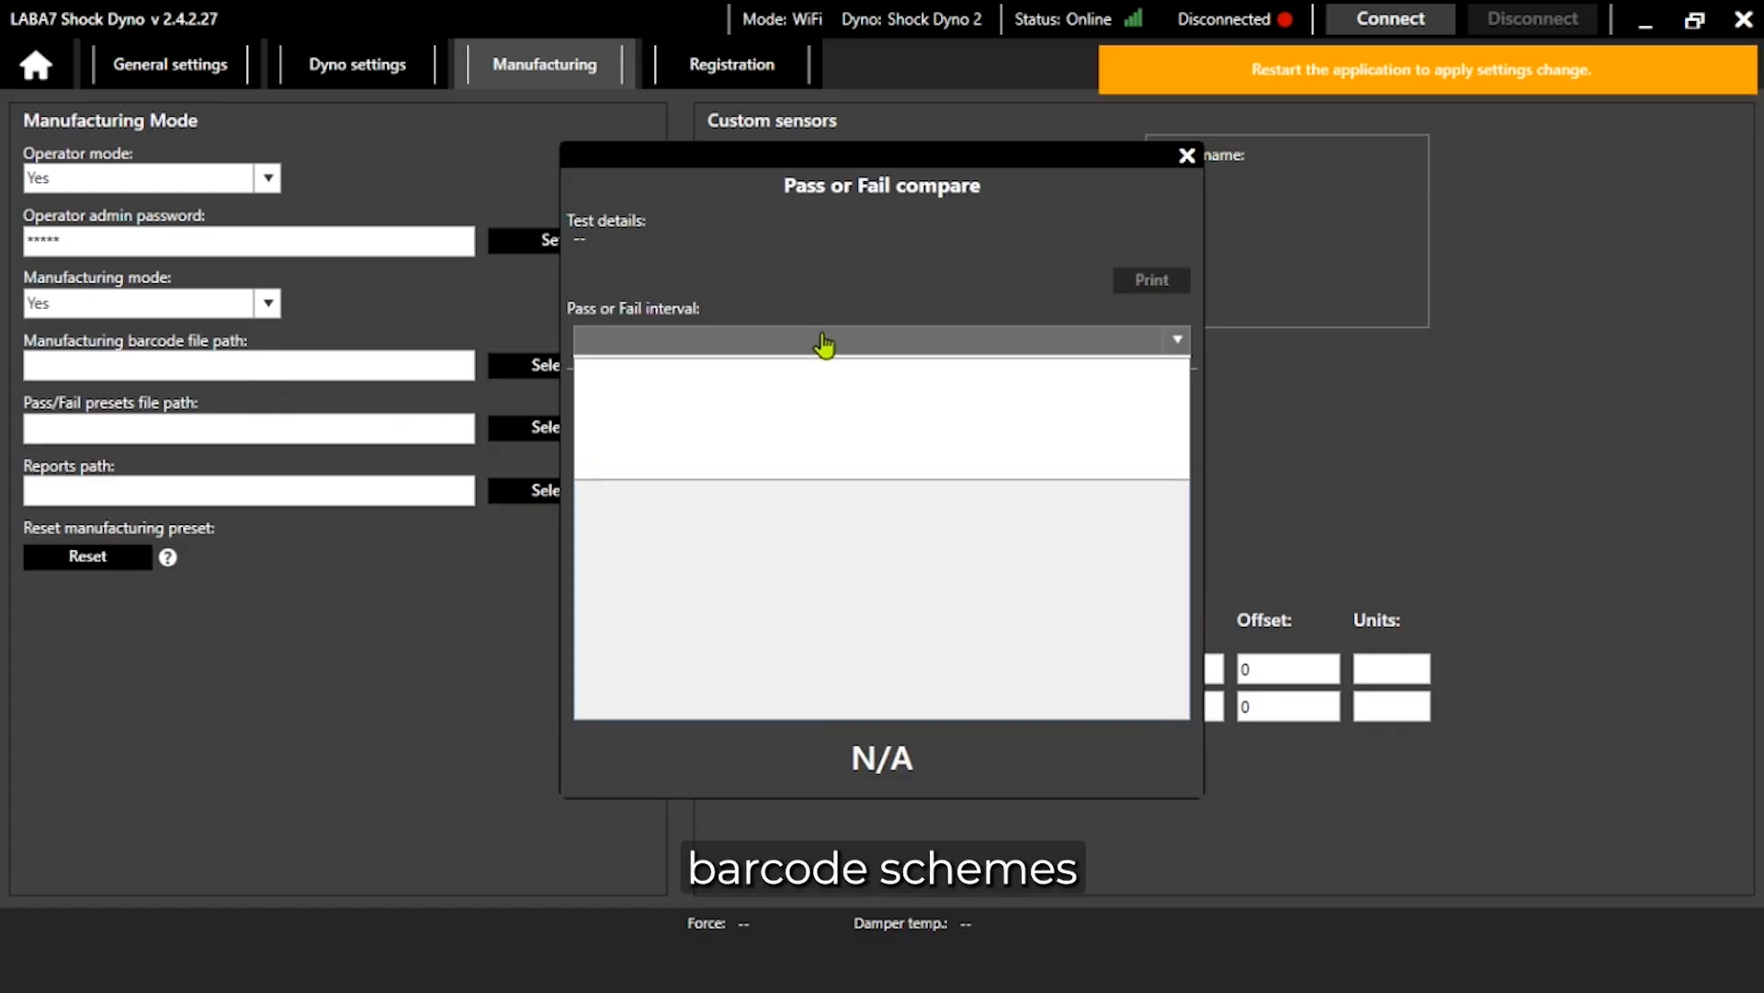
pyautogui.click(823, 345)
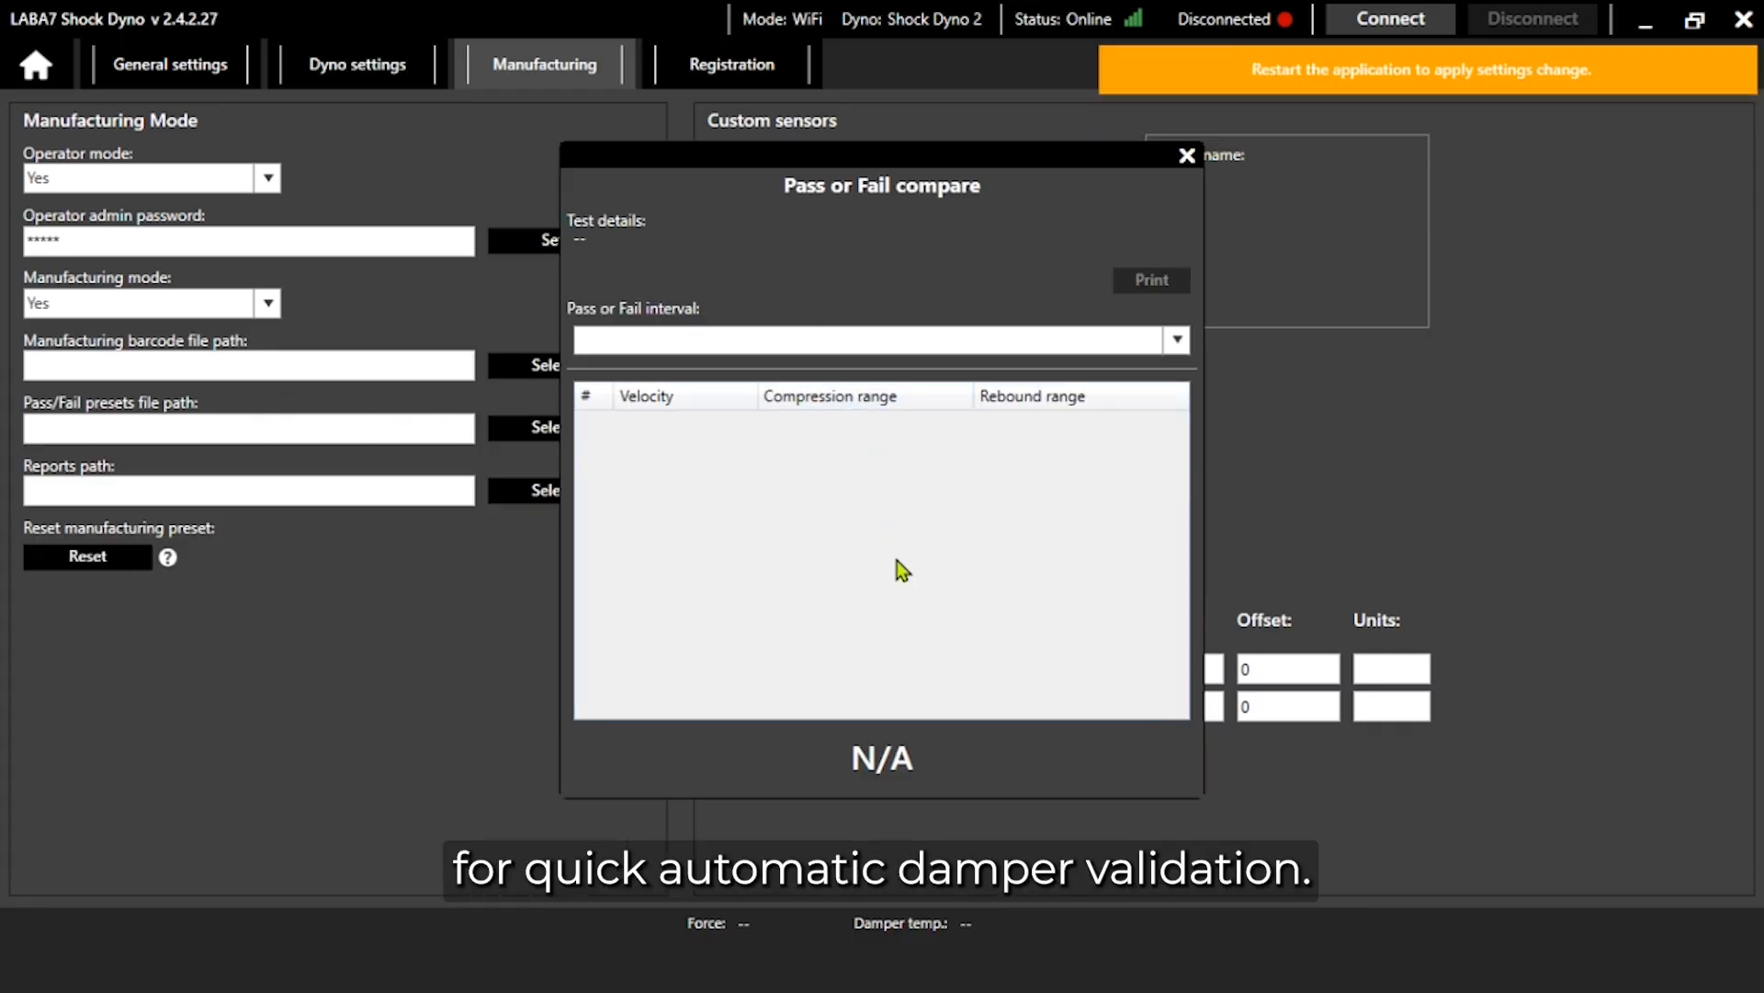
pyautogui.click(150, 559)
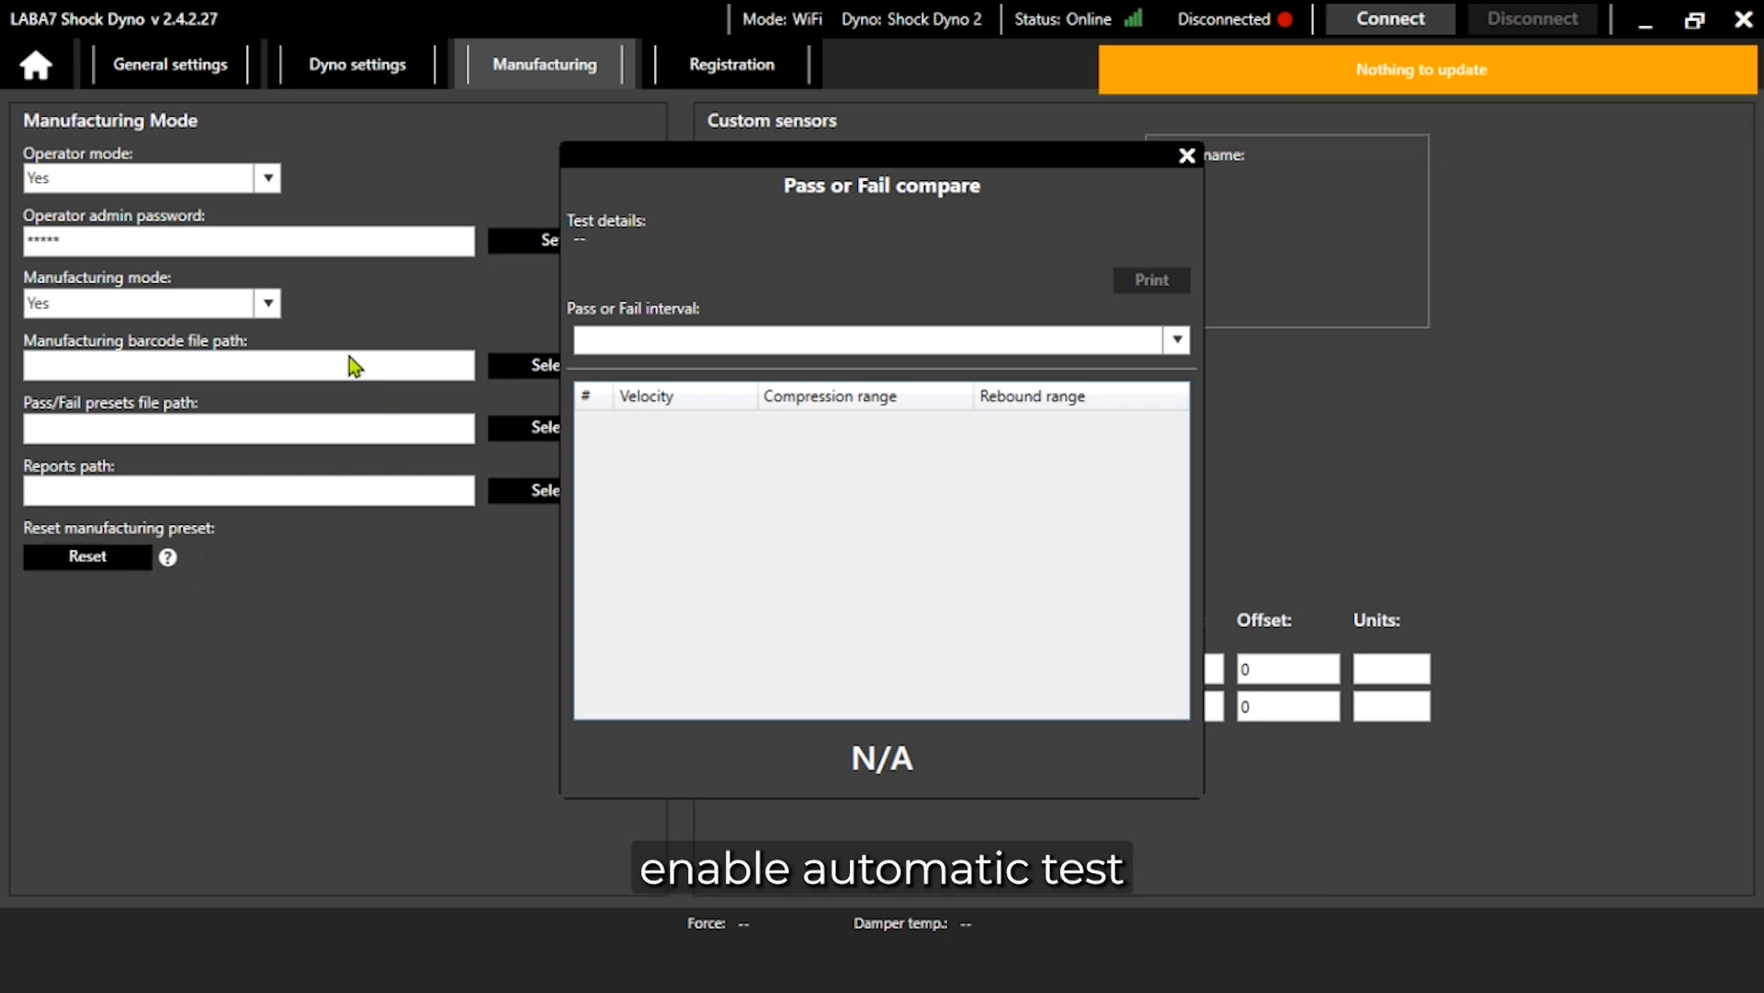
# Step: Set manufacturing mode back to No and close the Pass or Fail compare window
pyautogui.click(262, 308)
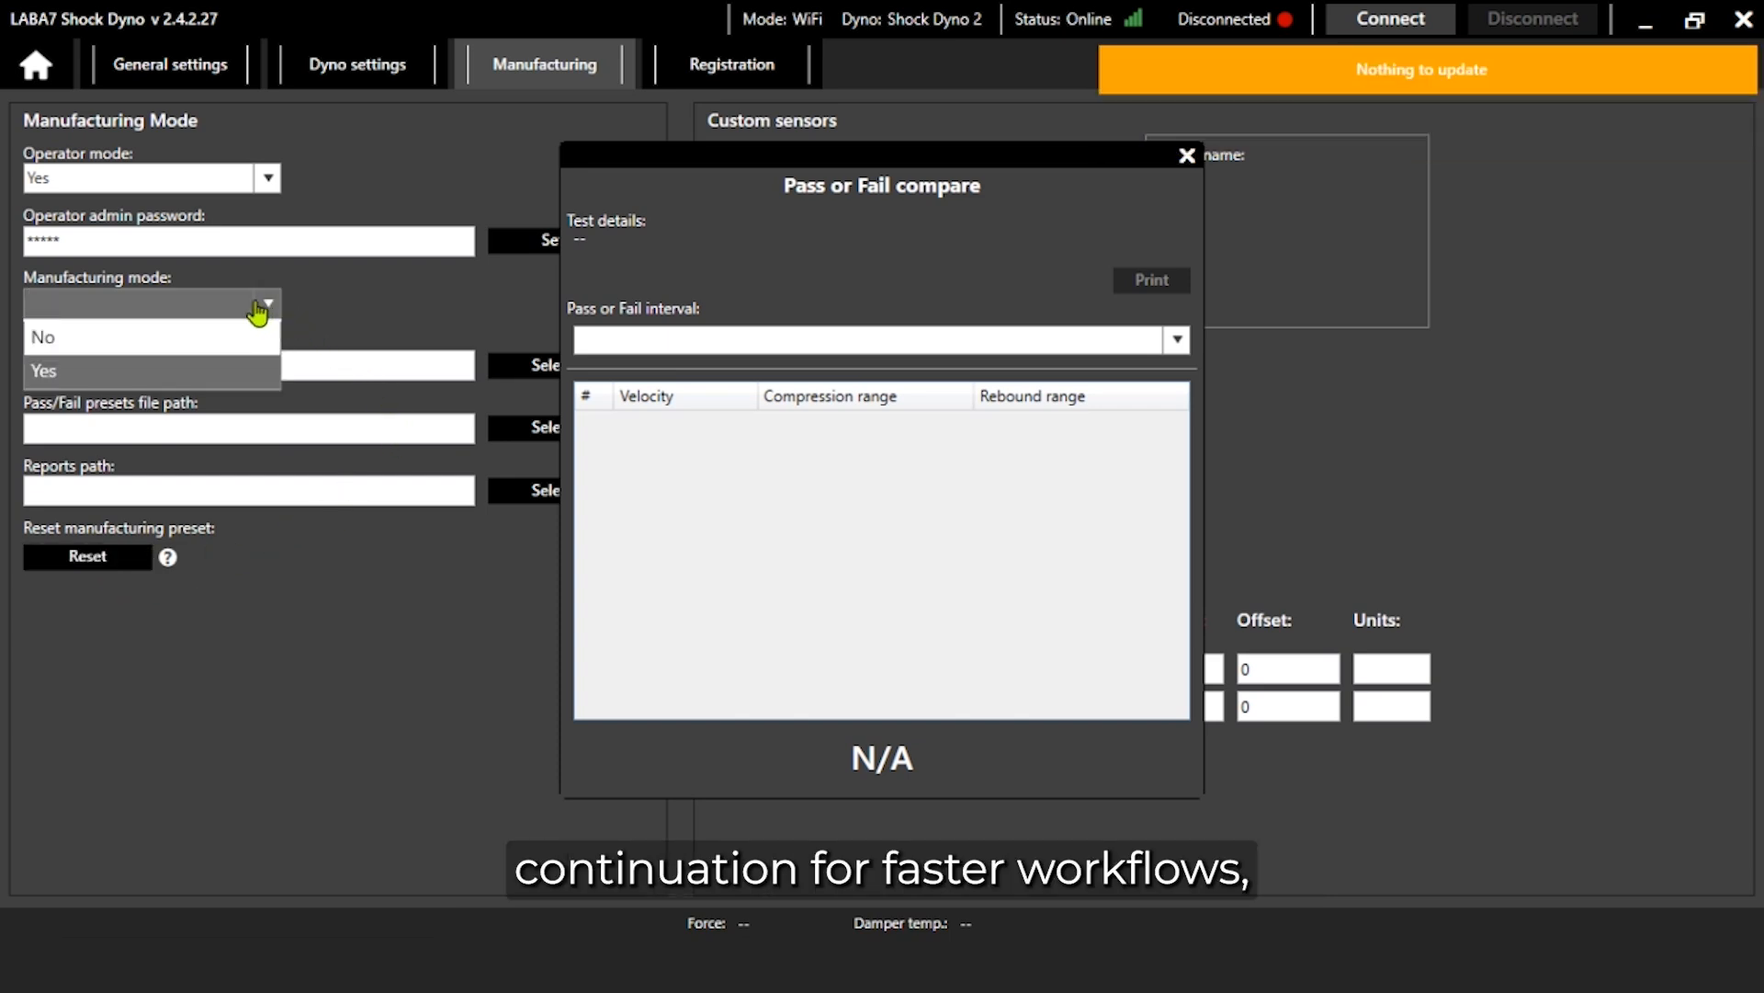
pyautogui.click(231, 342)
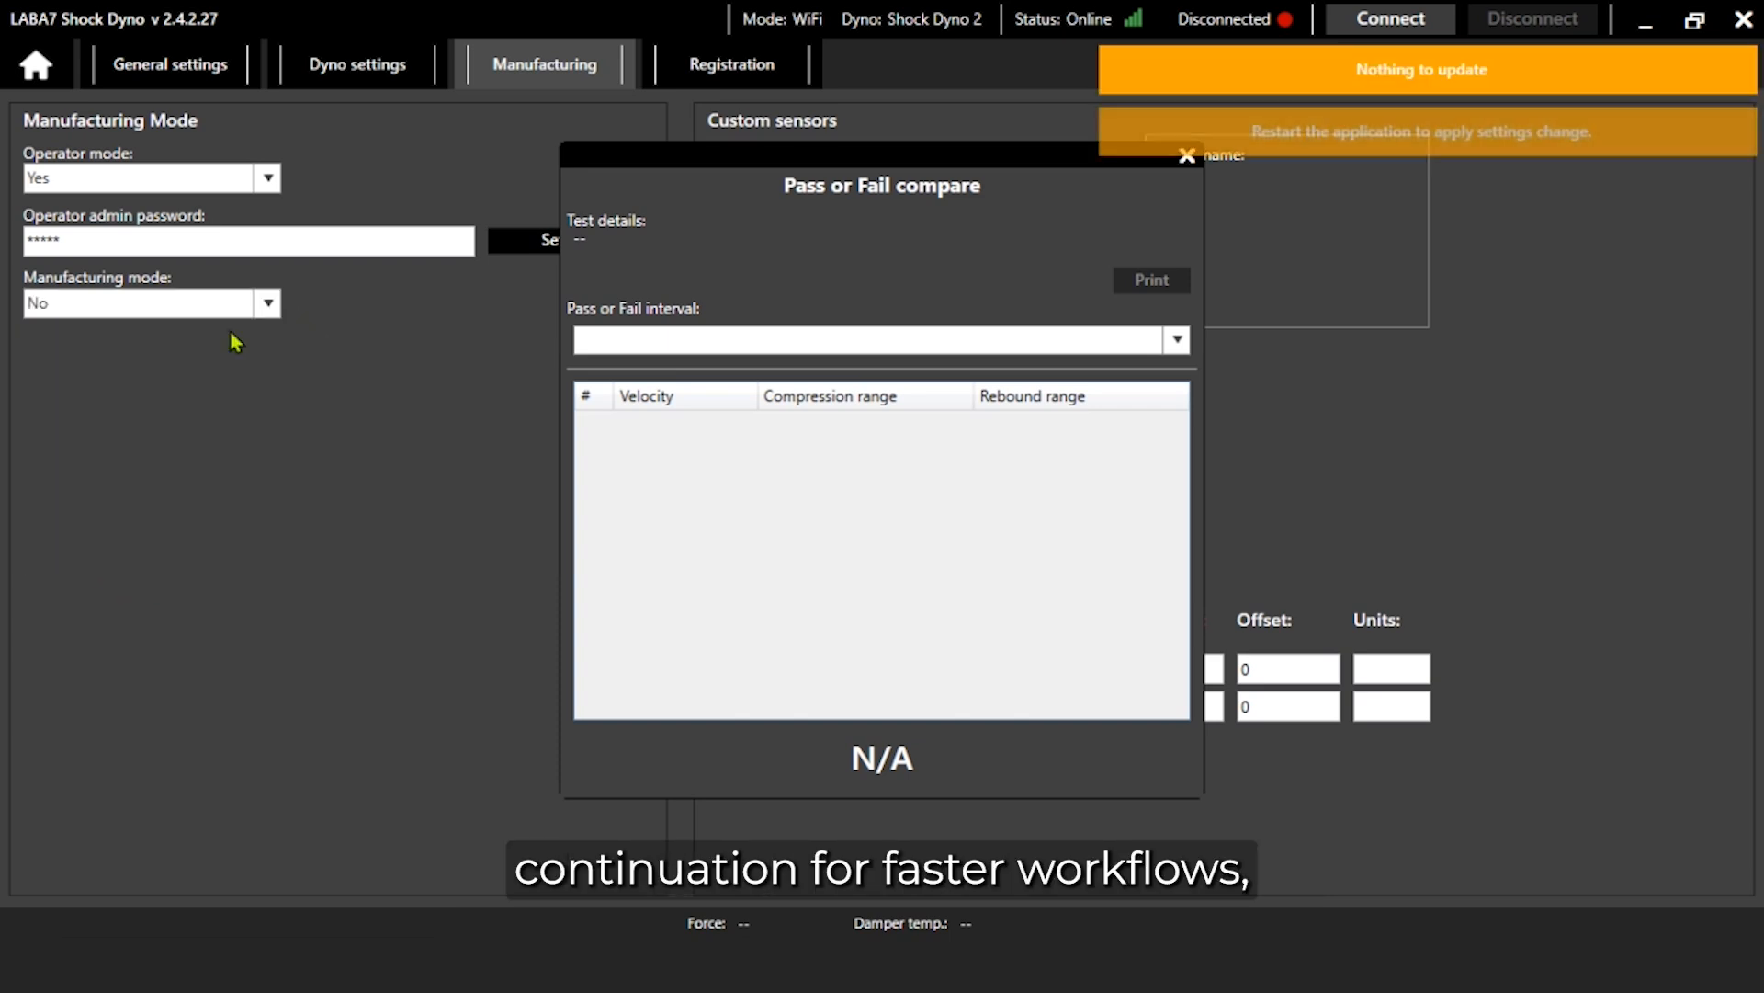
pyautogui.click(1186, 171)
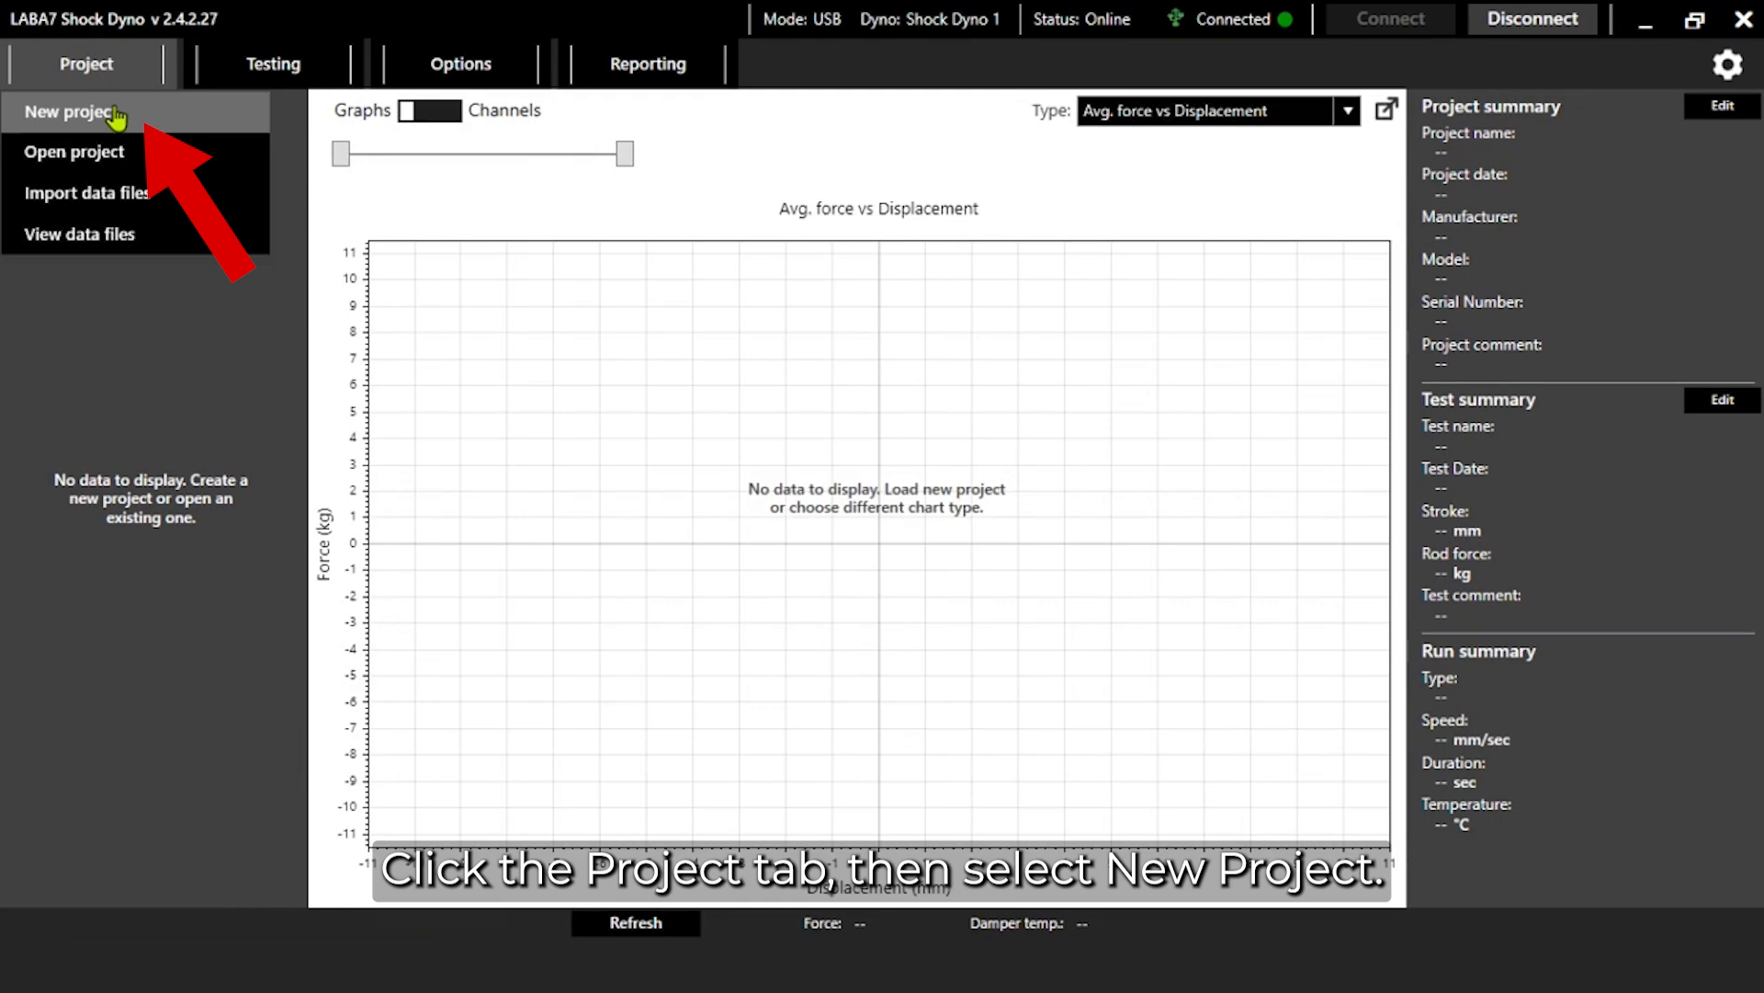
# Step: Start a new project and name it with the customer number followed by "- shock"
pyautogui.click(116, 114)
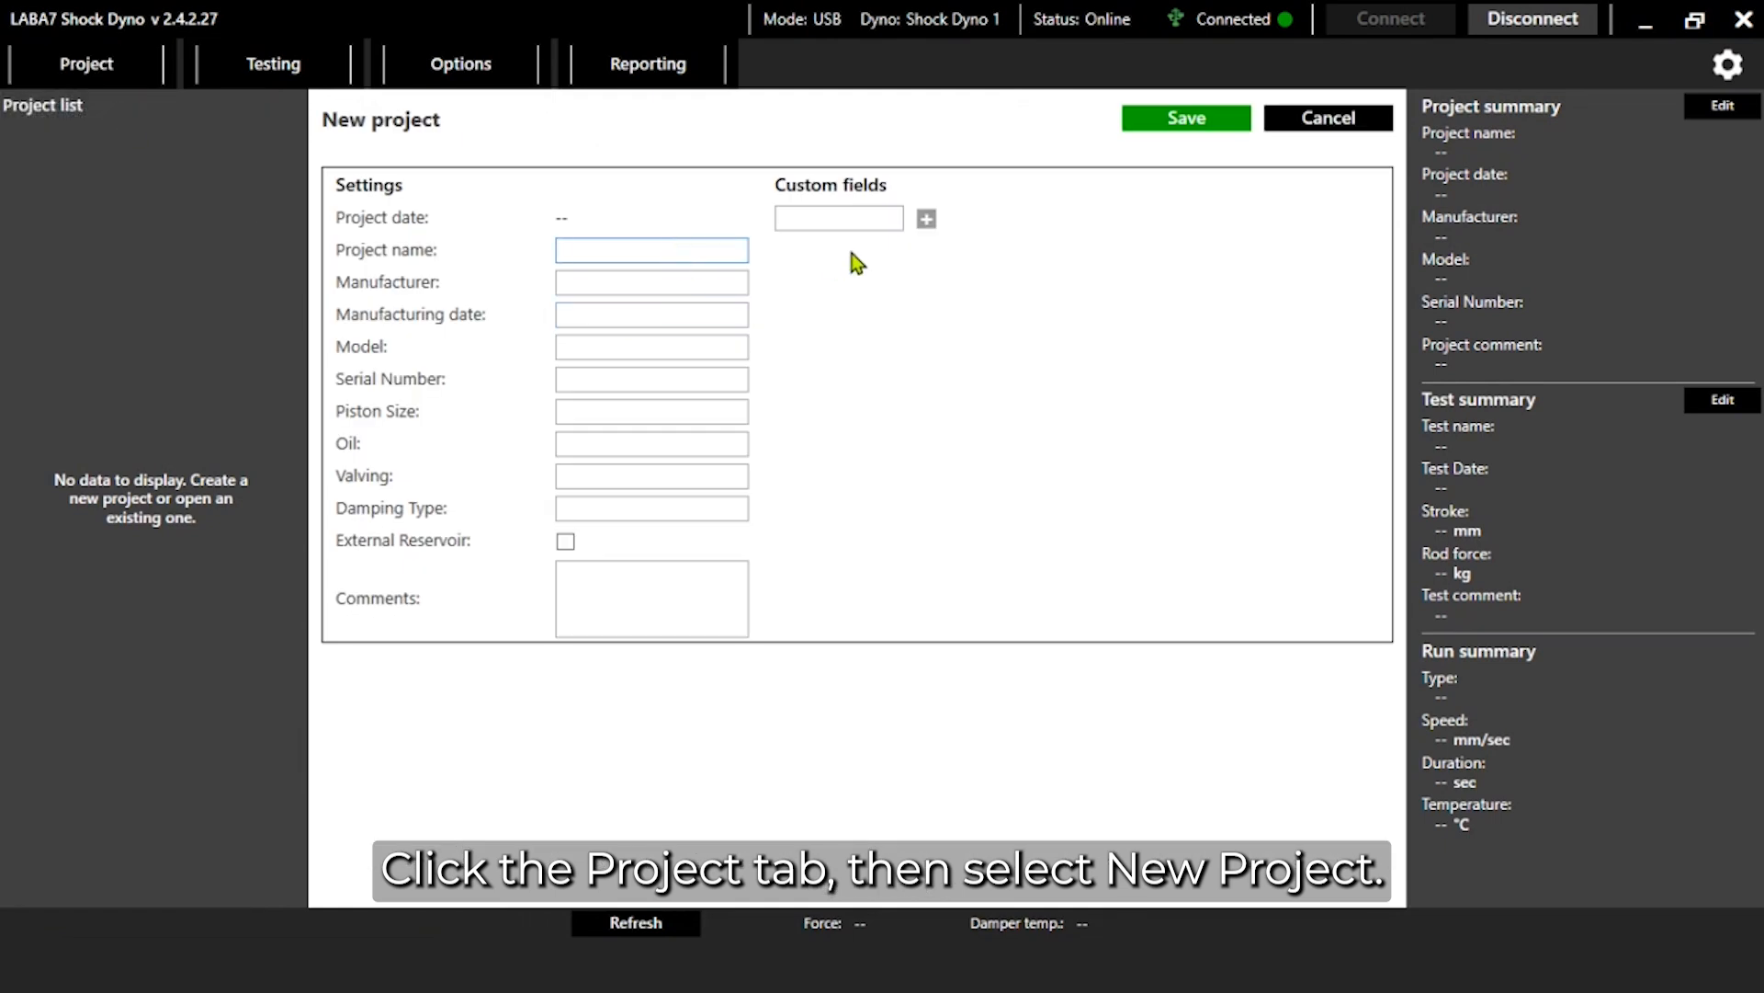
pyautogui.write('Customer #11')
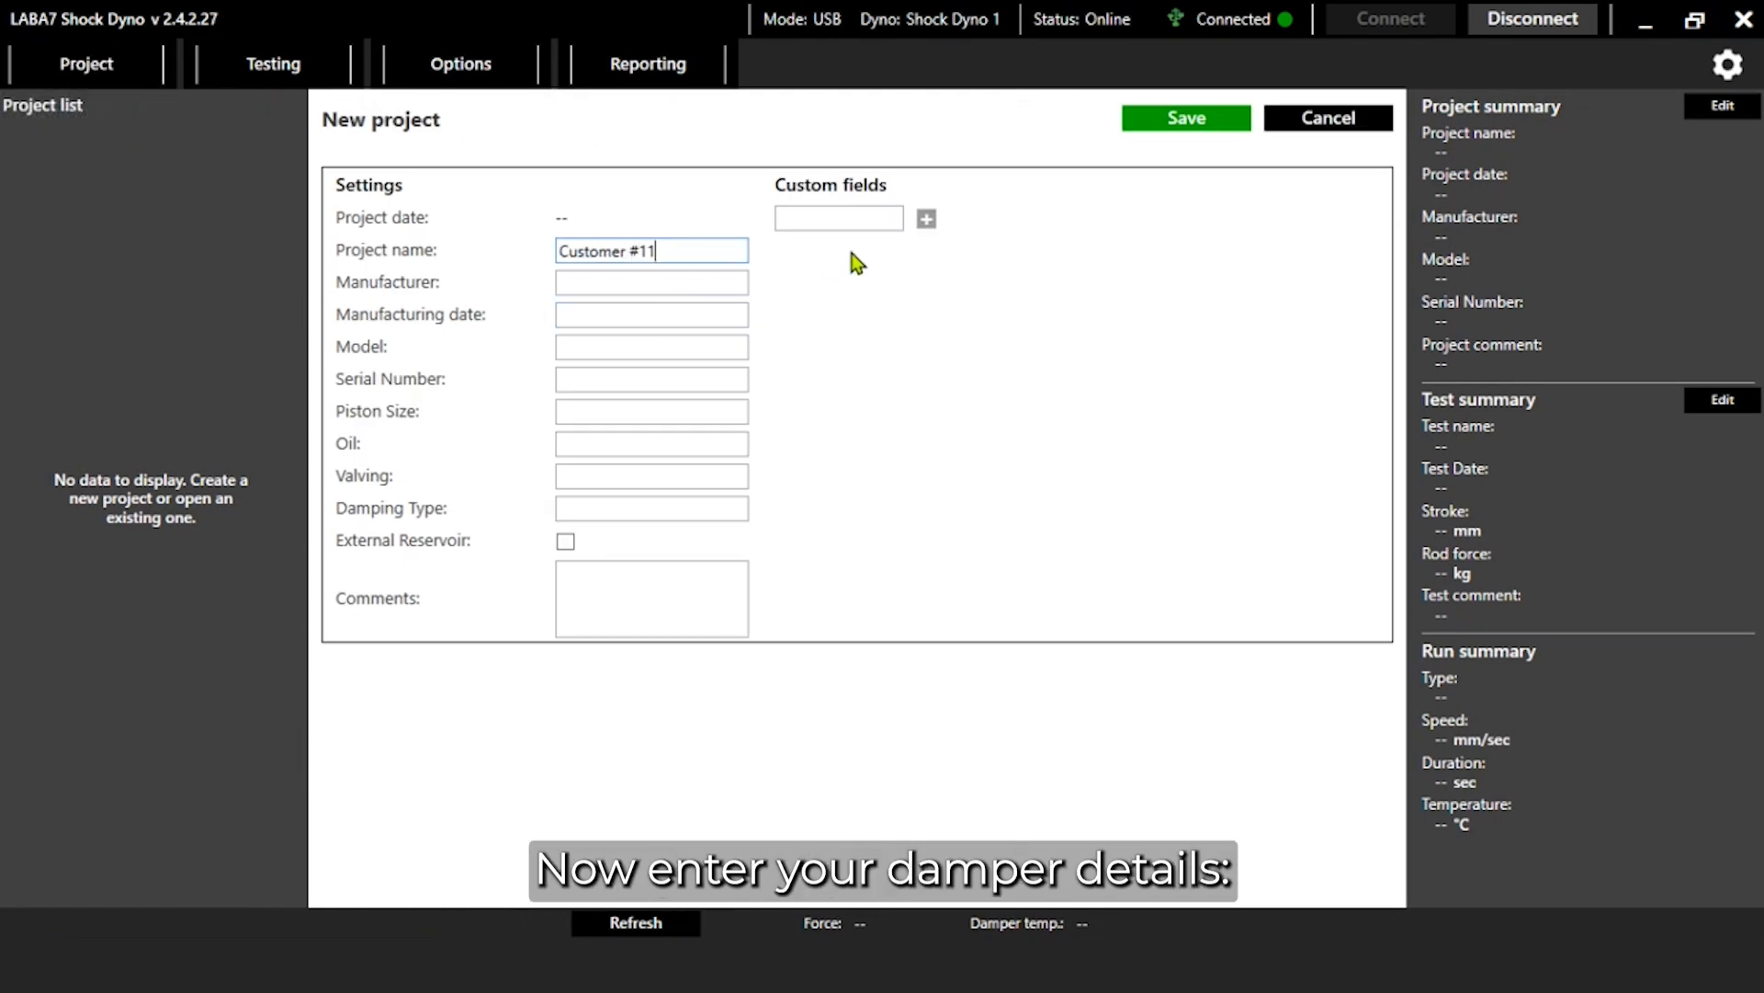
pyautogui.write('1 - s')
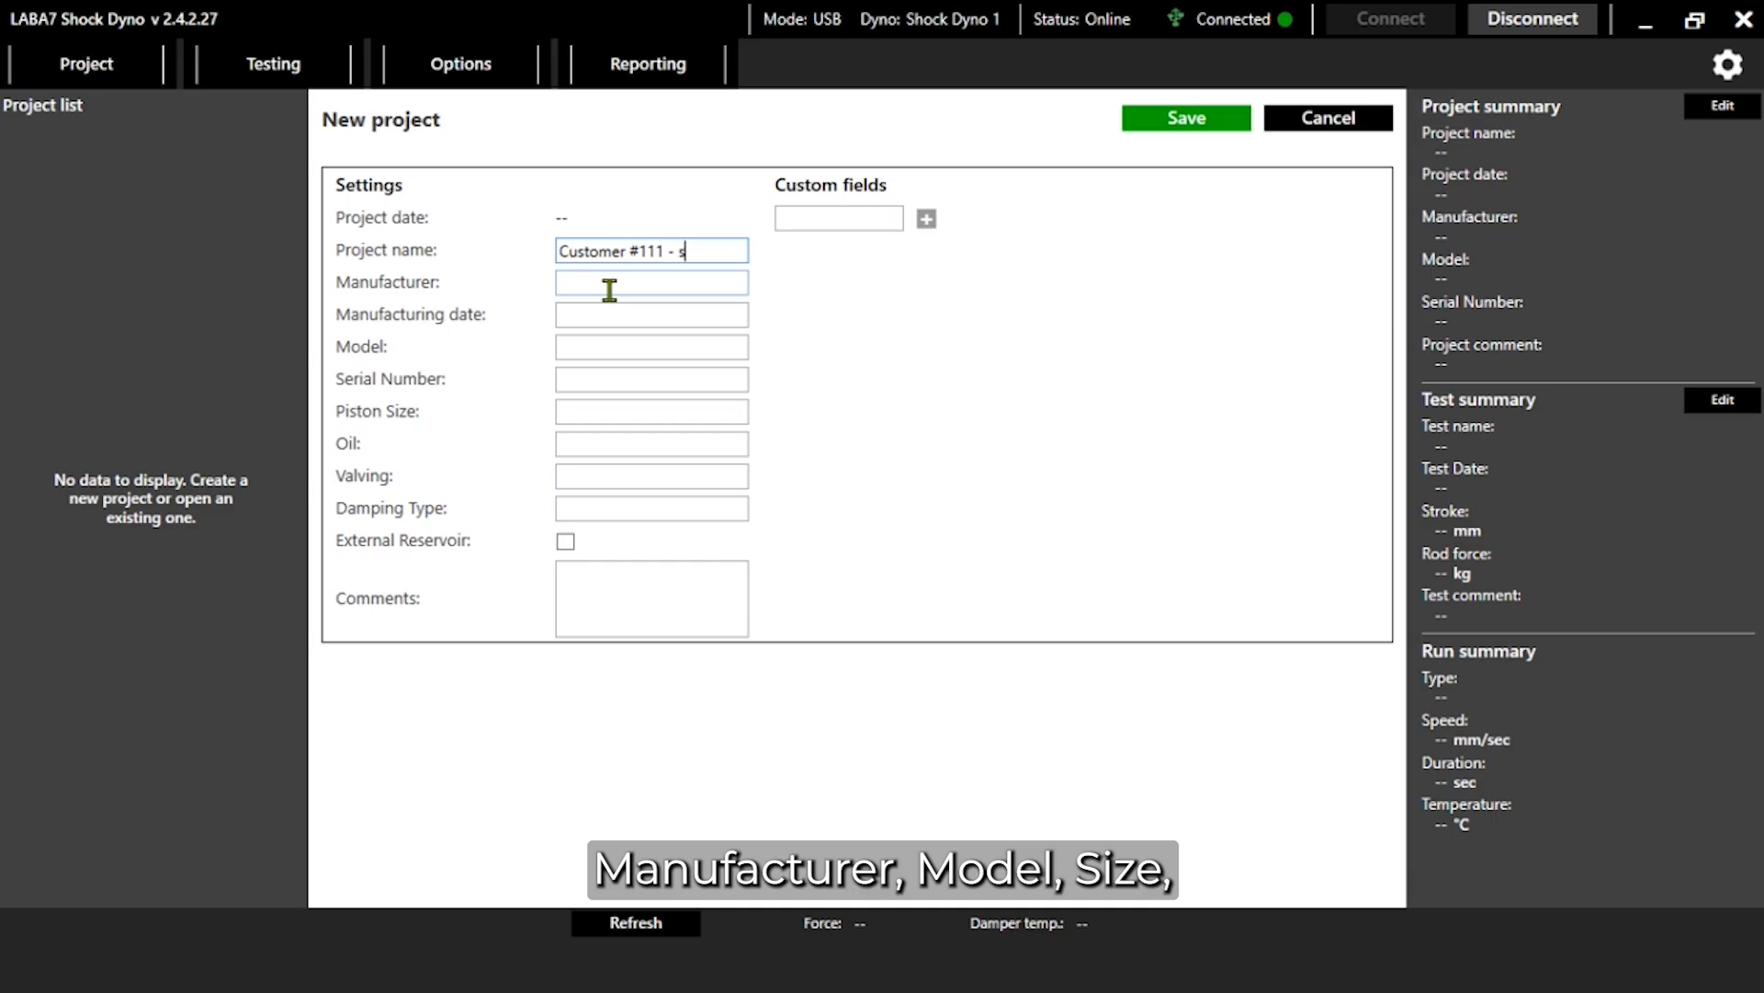
pyautogui.write('hock')
# Step: Enter the damper's manufacturer ZF Sachs, manufacturing date 2020, model RR and serial number DF345
pyautogui.write('ZF S')
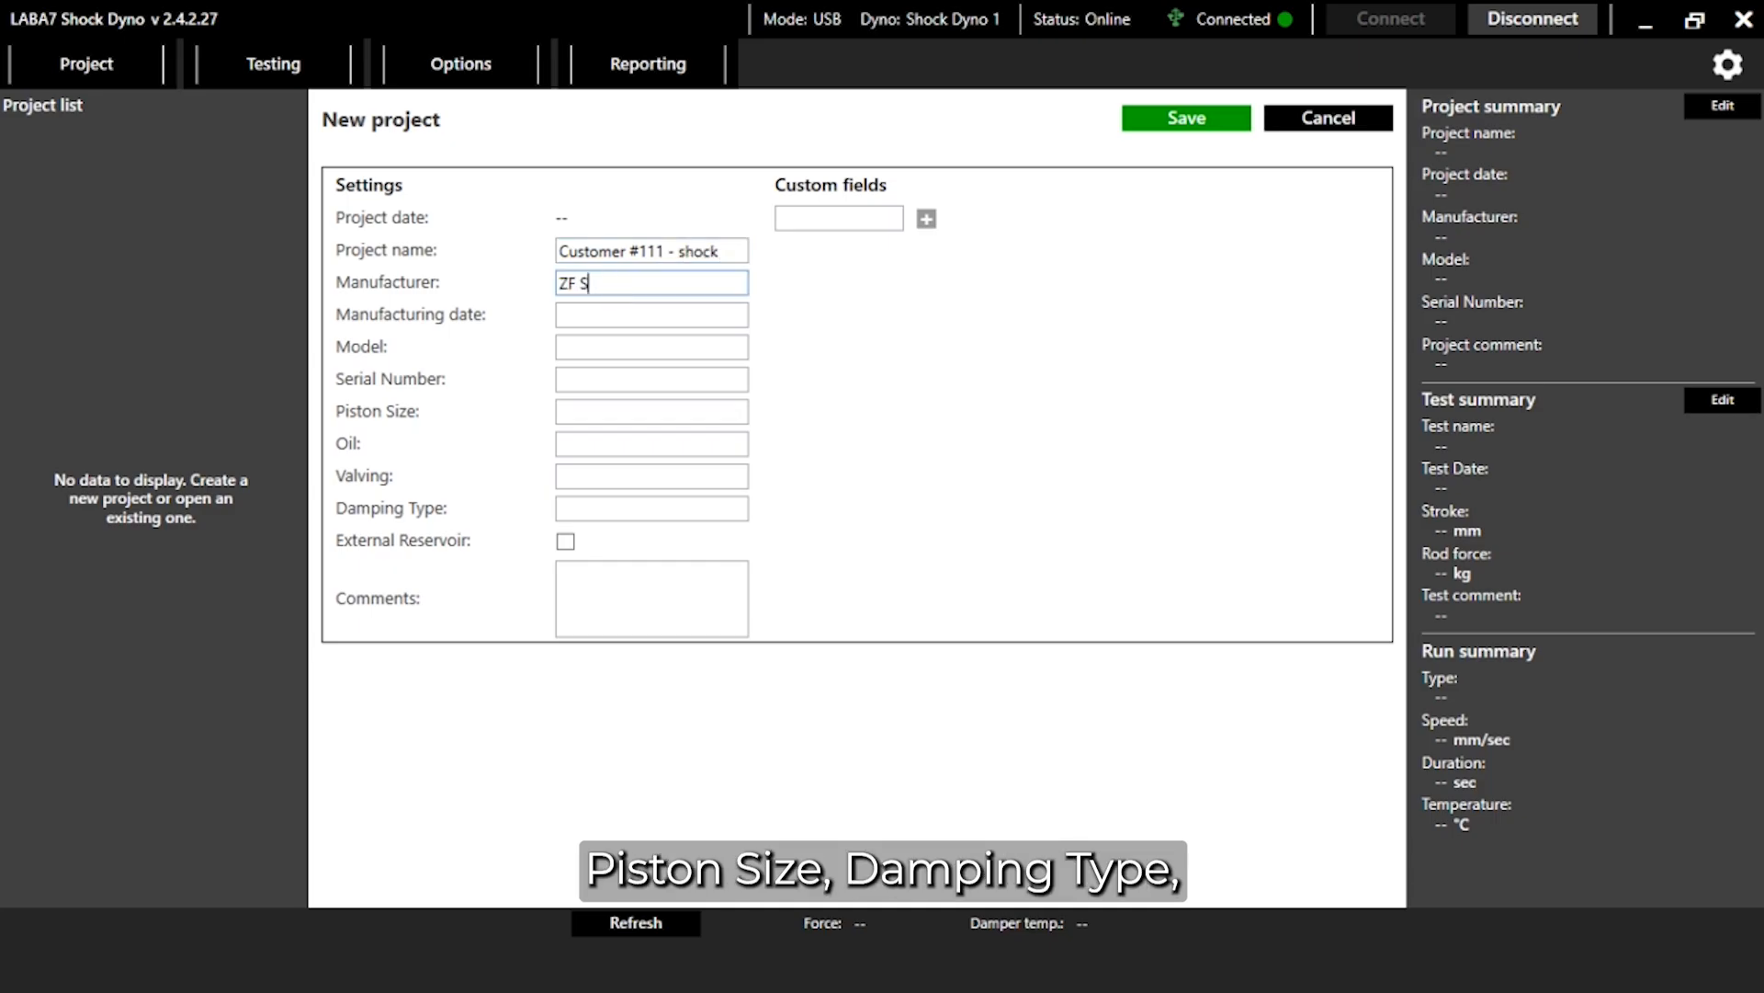
pyautogui.write('achs')
pyautogui.click(589, 312)
pyautogui.write('202')
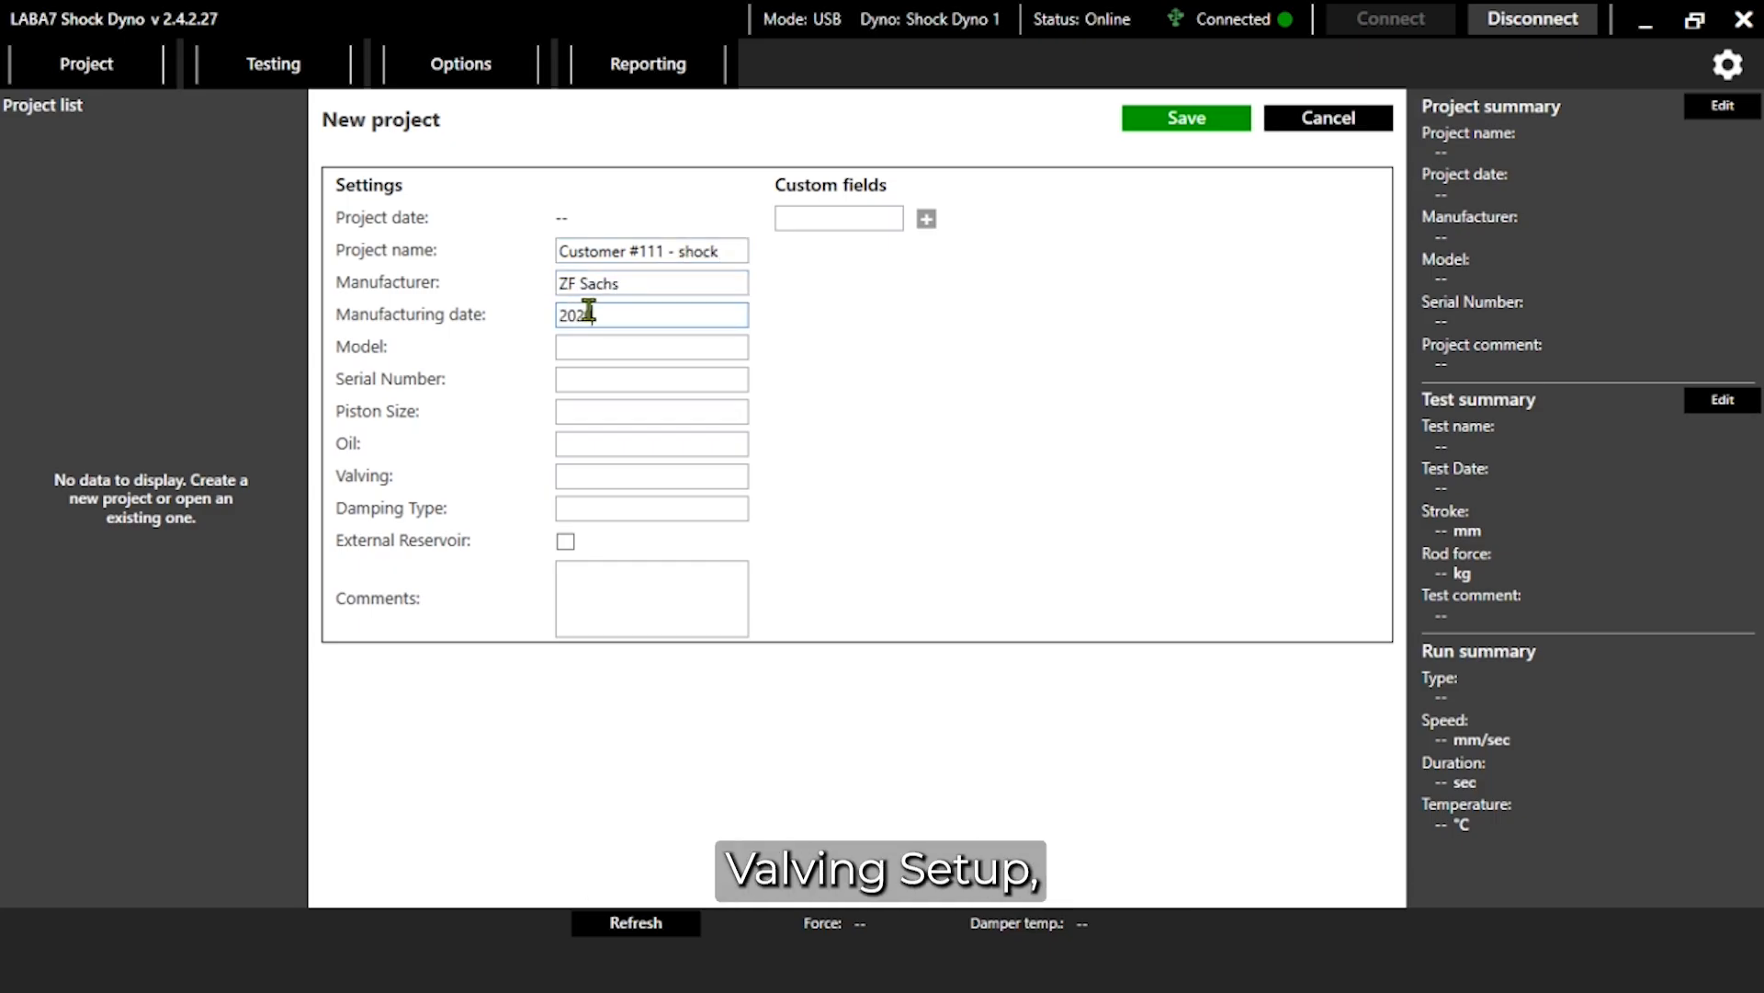
pyautogui.write('0')
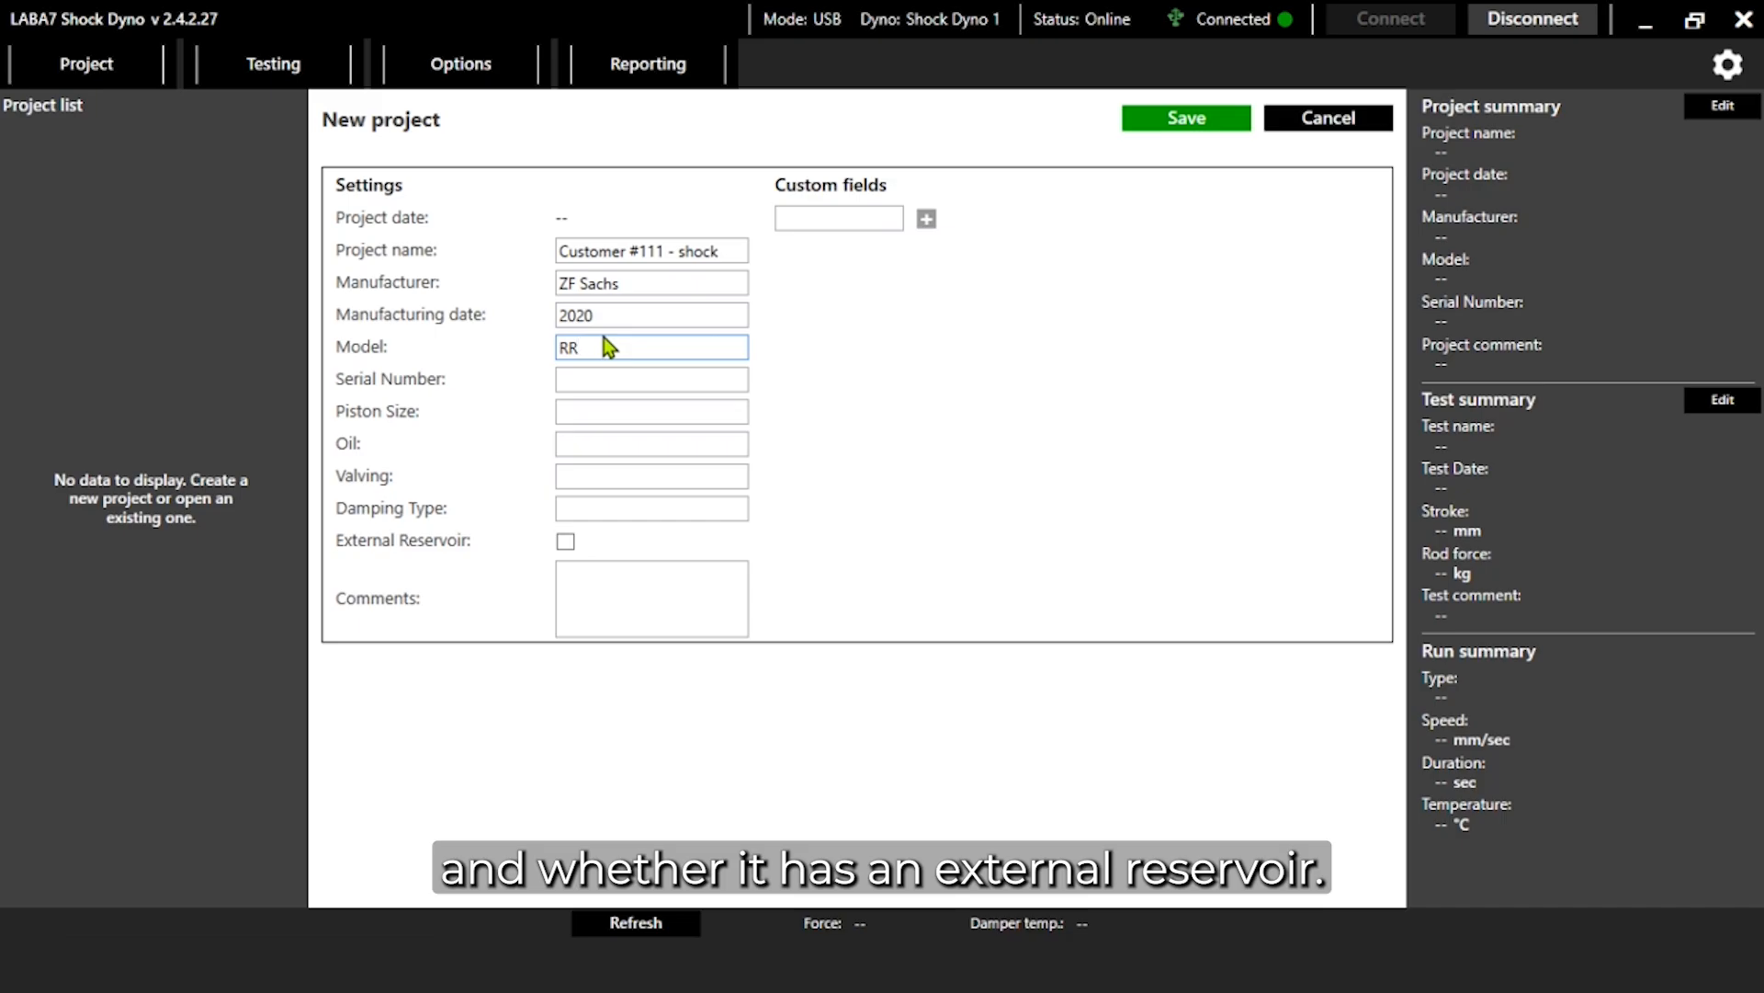
pyautogui.click(600, 378)
pyautogui.write('DF345')
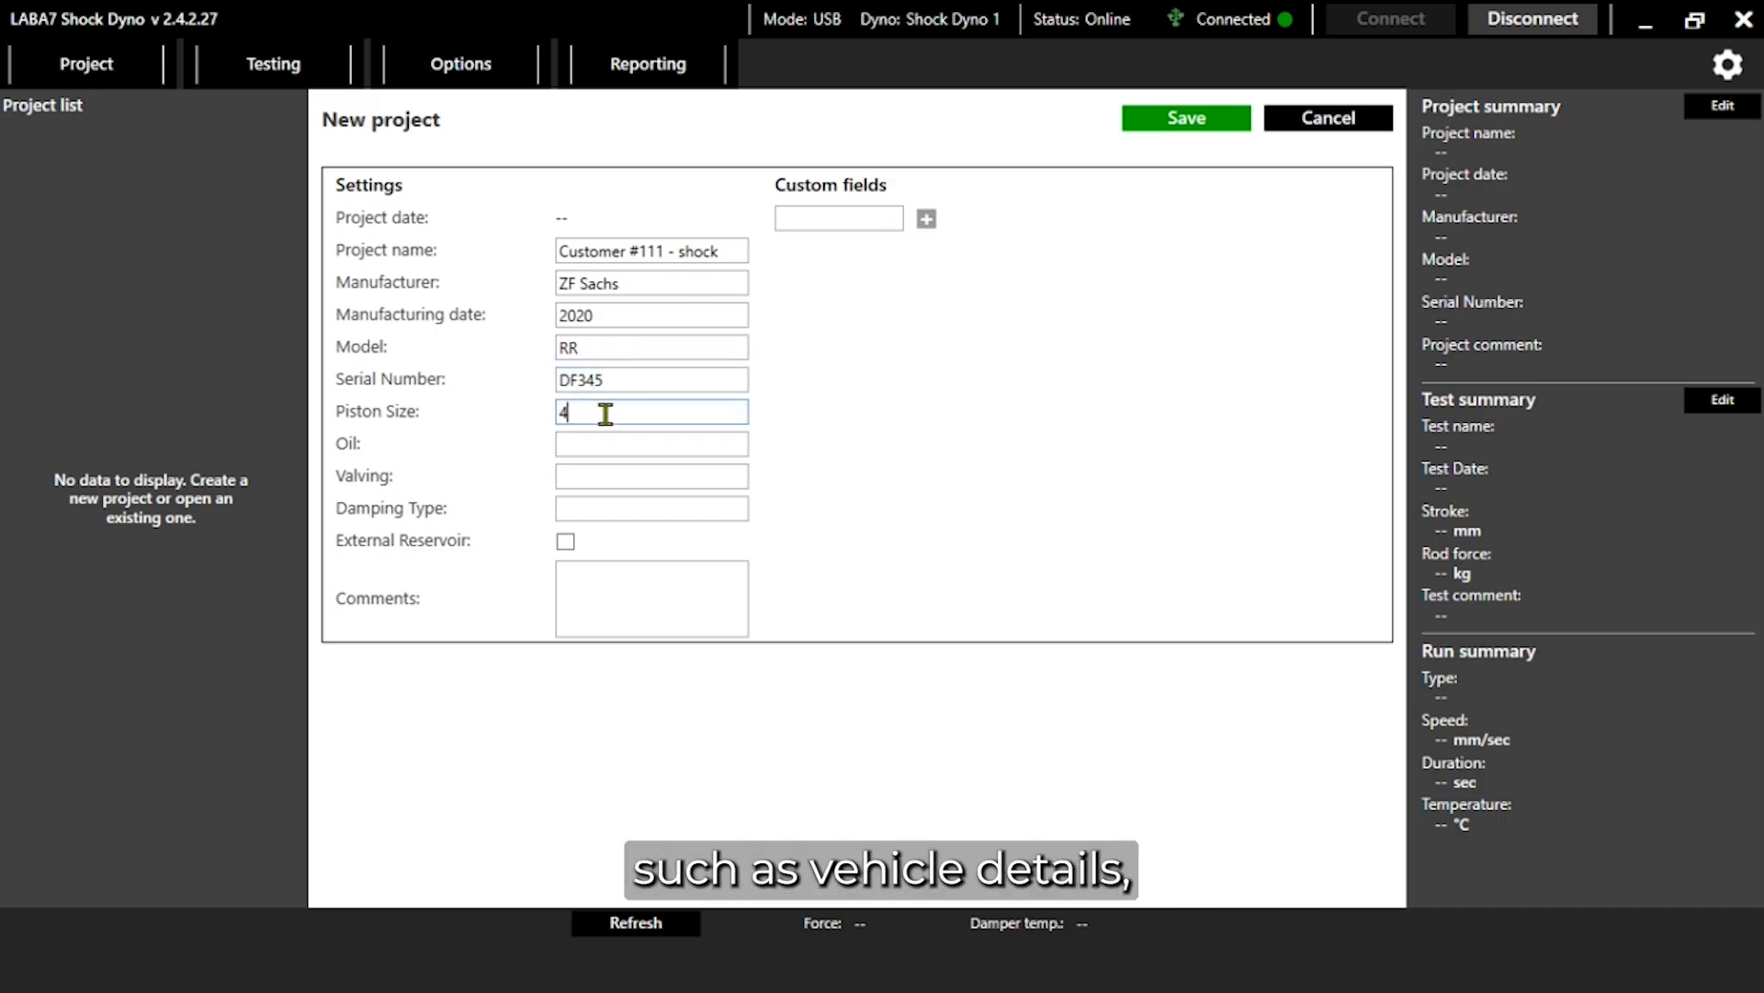
# Step: Enter piston size 46, oil 2.5wt, valving stock and damping type Enduro, and mark the damper as having an external reservoir
pyautogui.click(591, 442)
pyautogui.write('2.5wt')
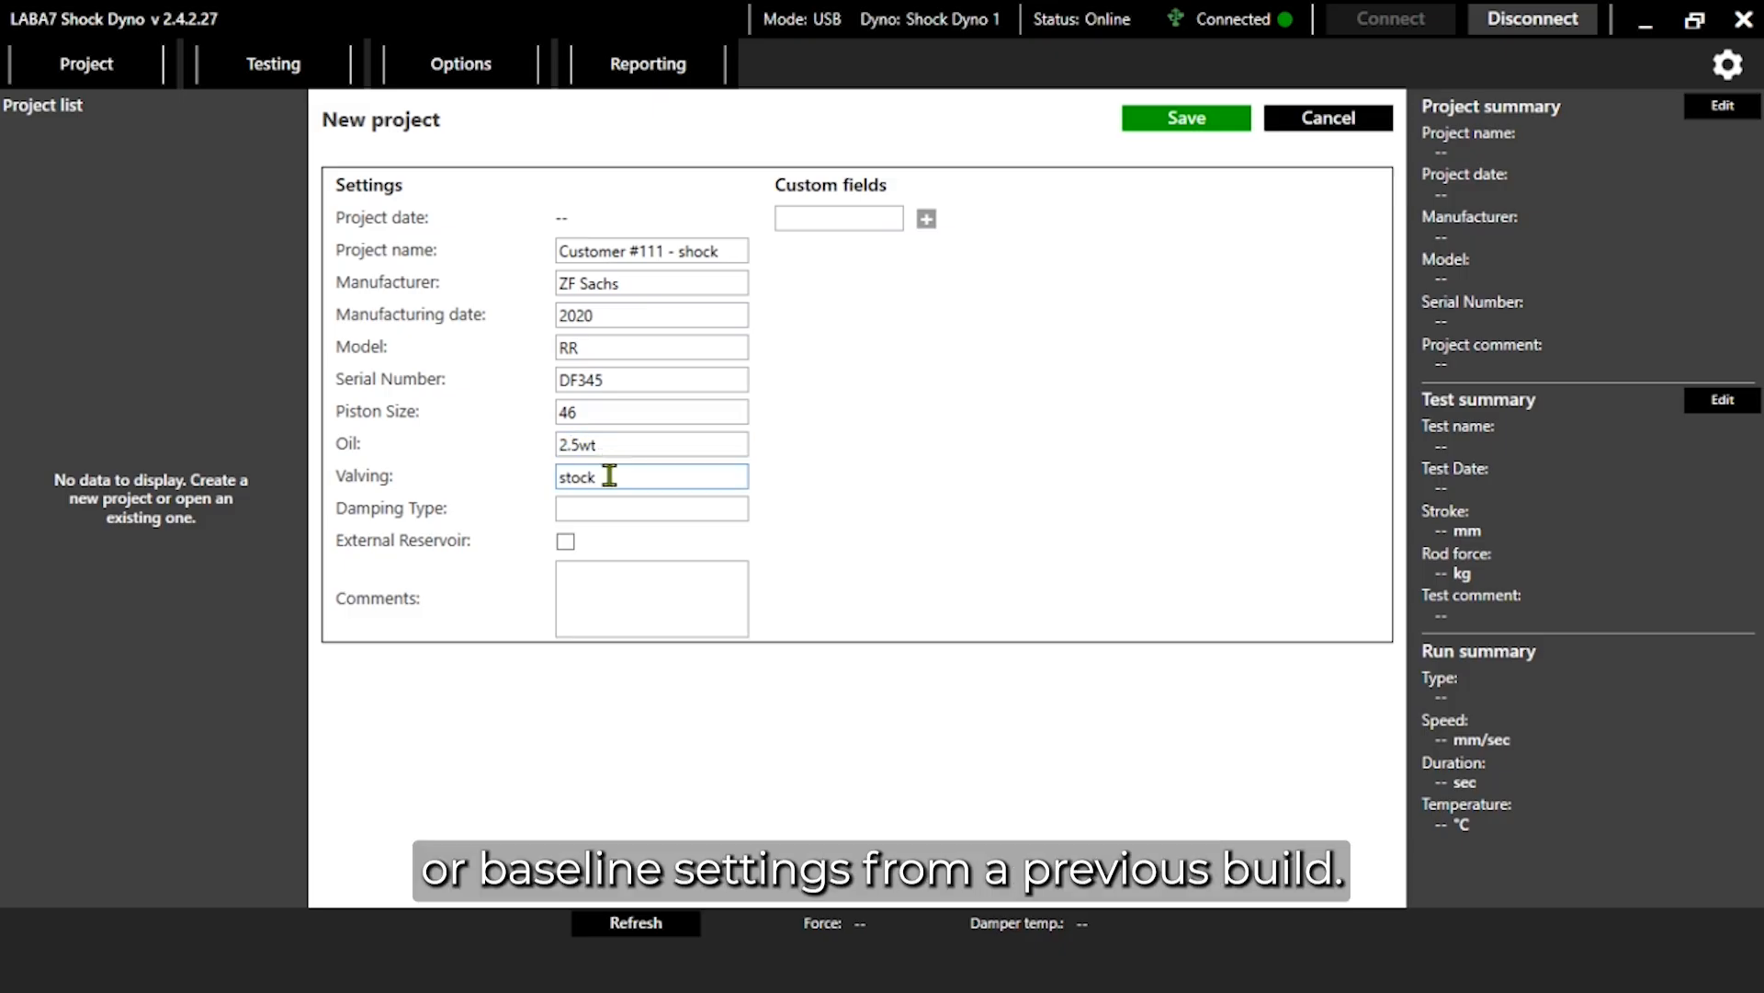
pyautogui.click(623, 506)
pyautogui.write('Enduro')
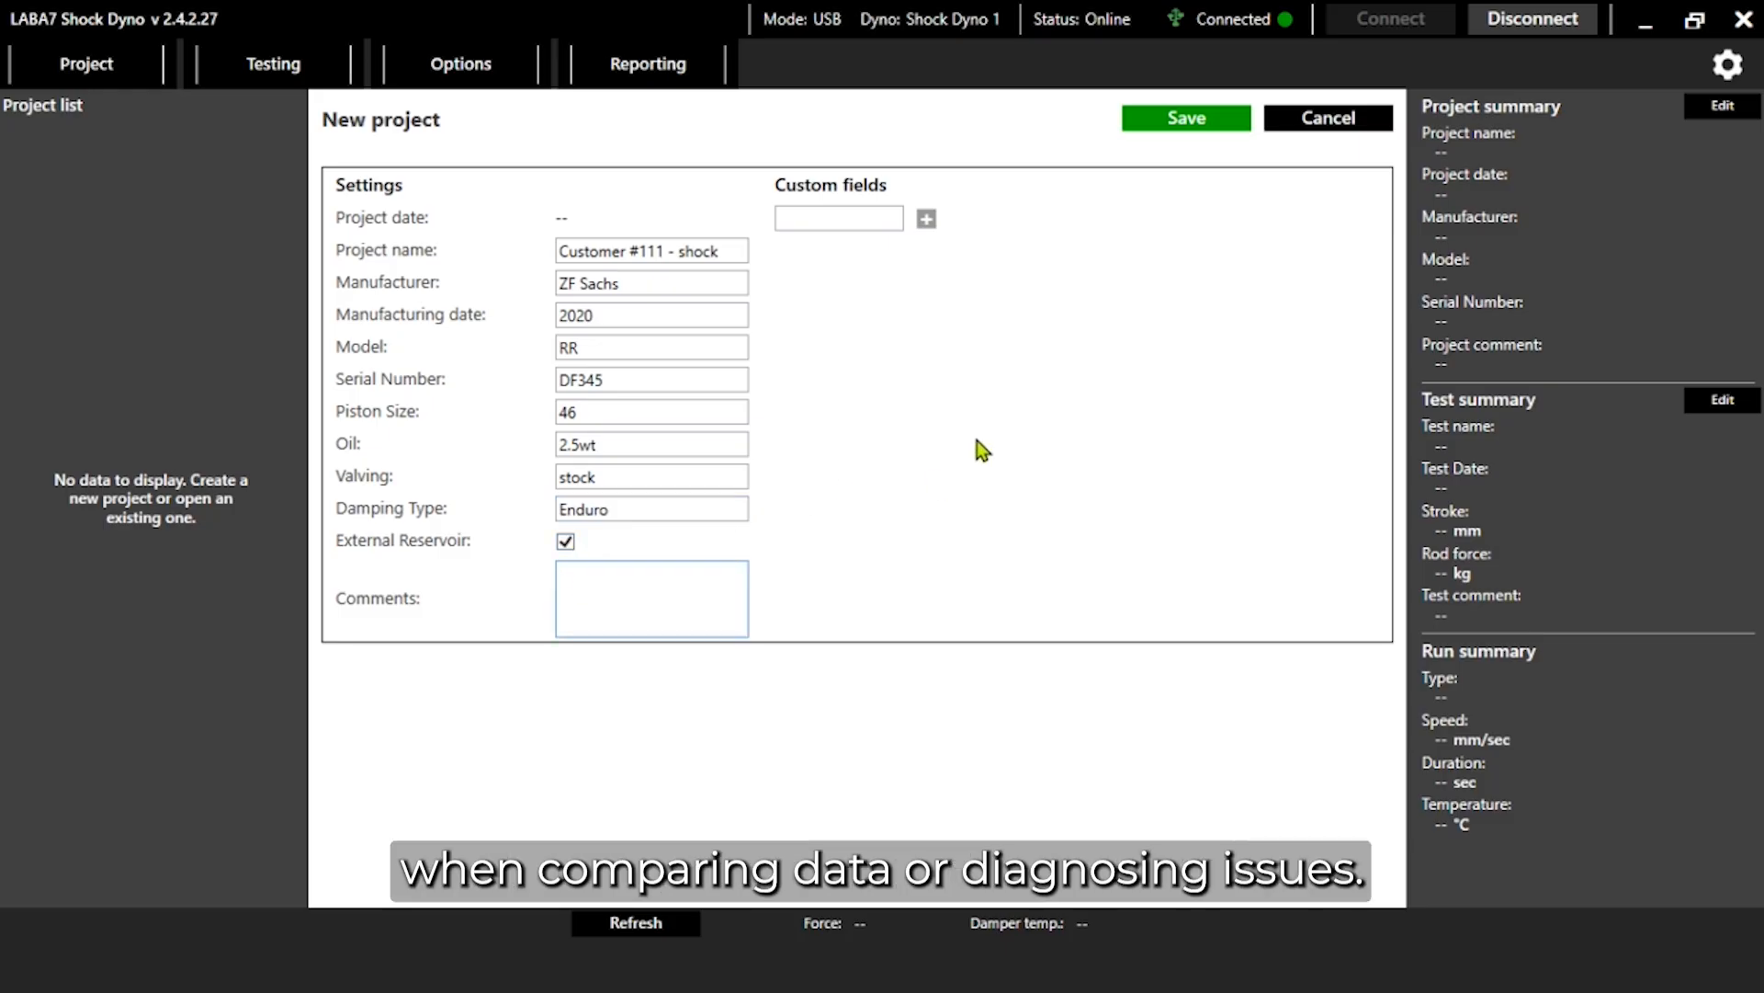
# Step: Enter the project comment "customers complains that needs more bottoming resistance"
pyautogui.write('rs complains that nee')
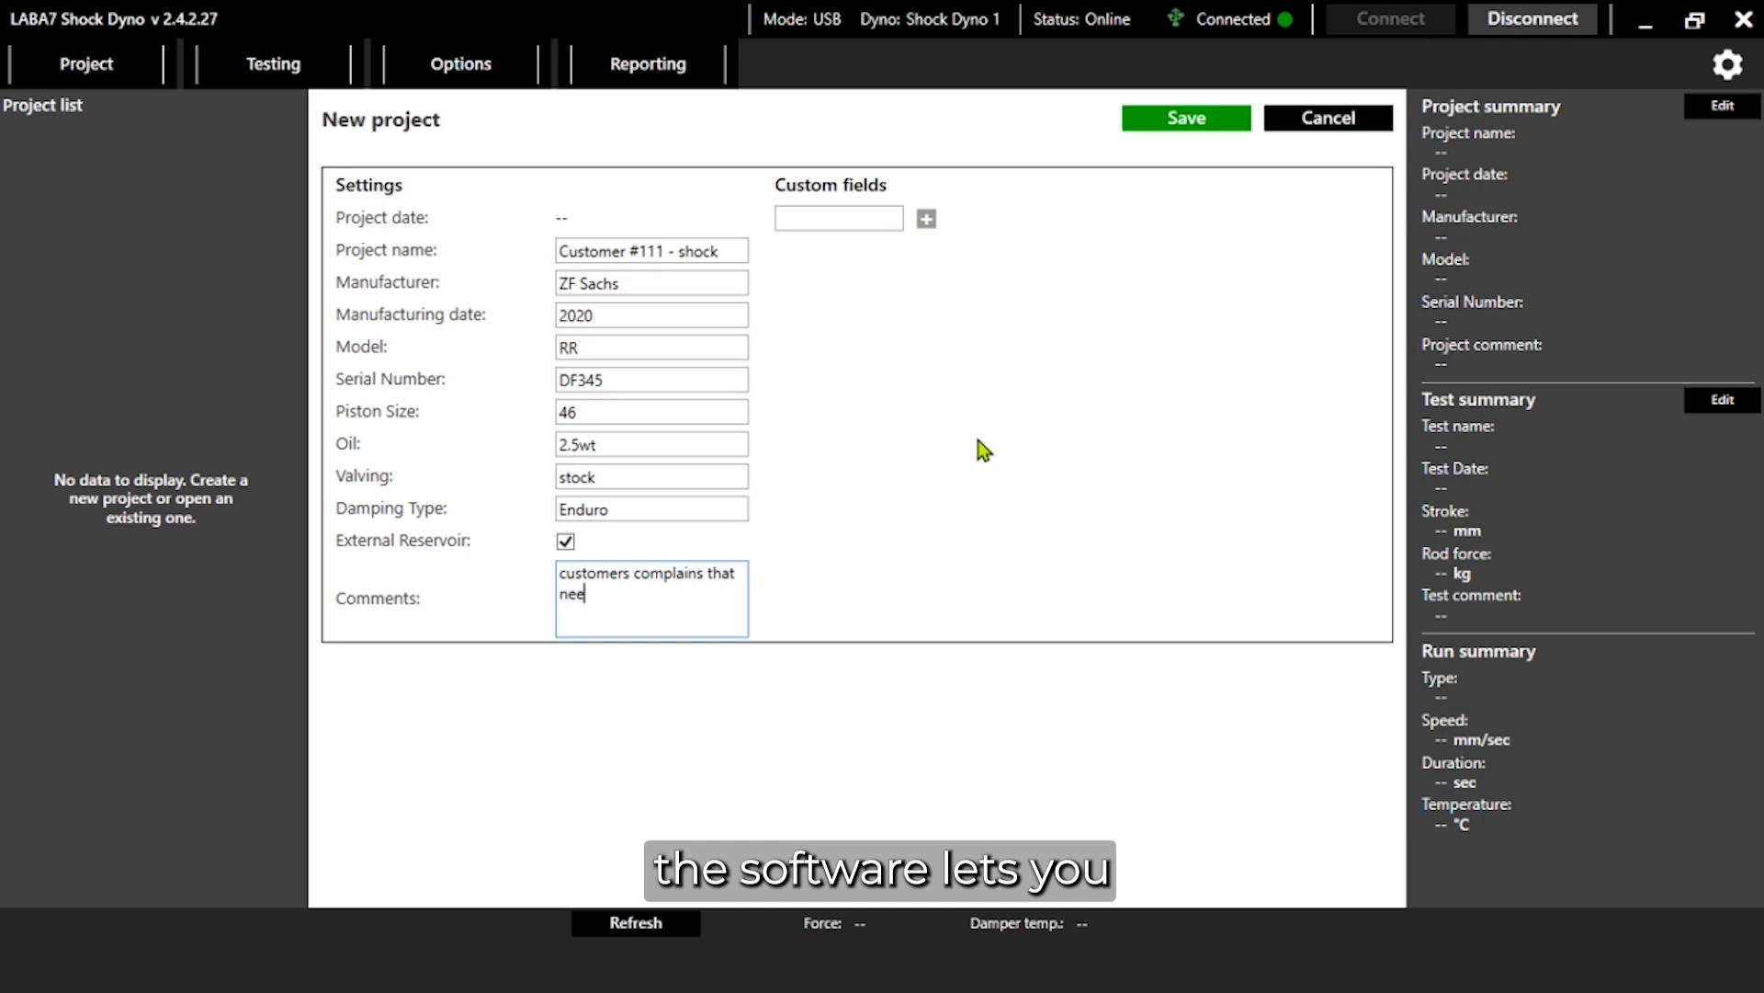
pyautogui.write('ds more bottoming')
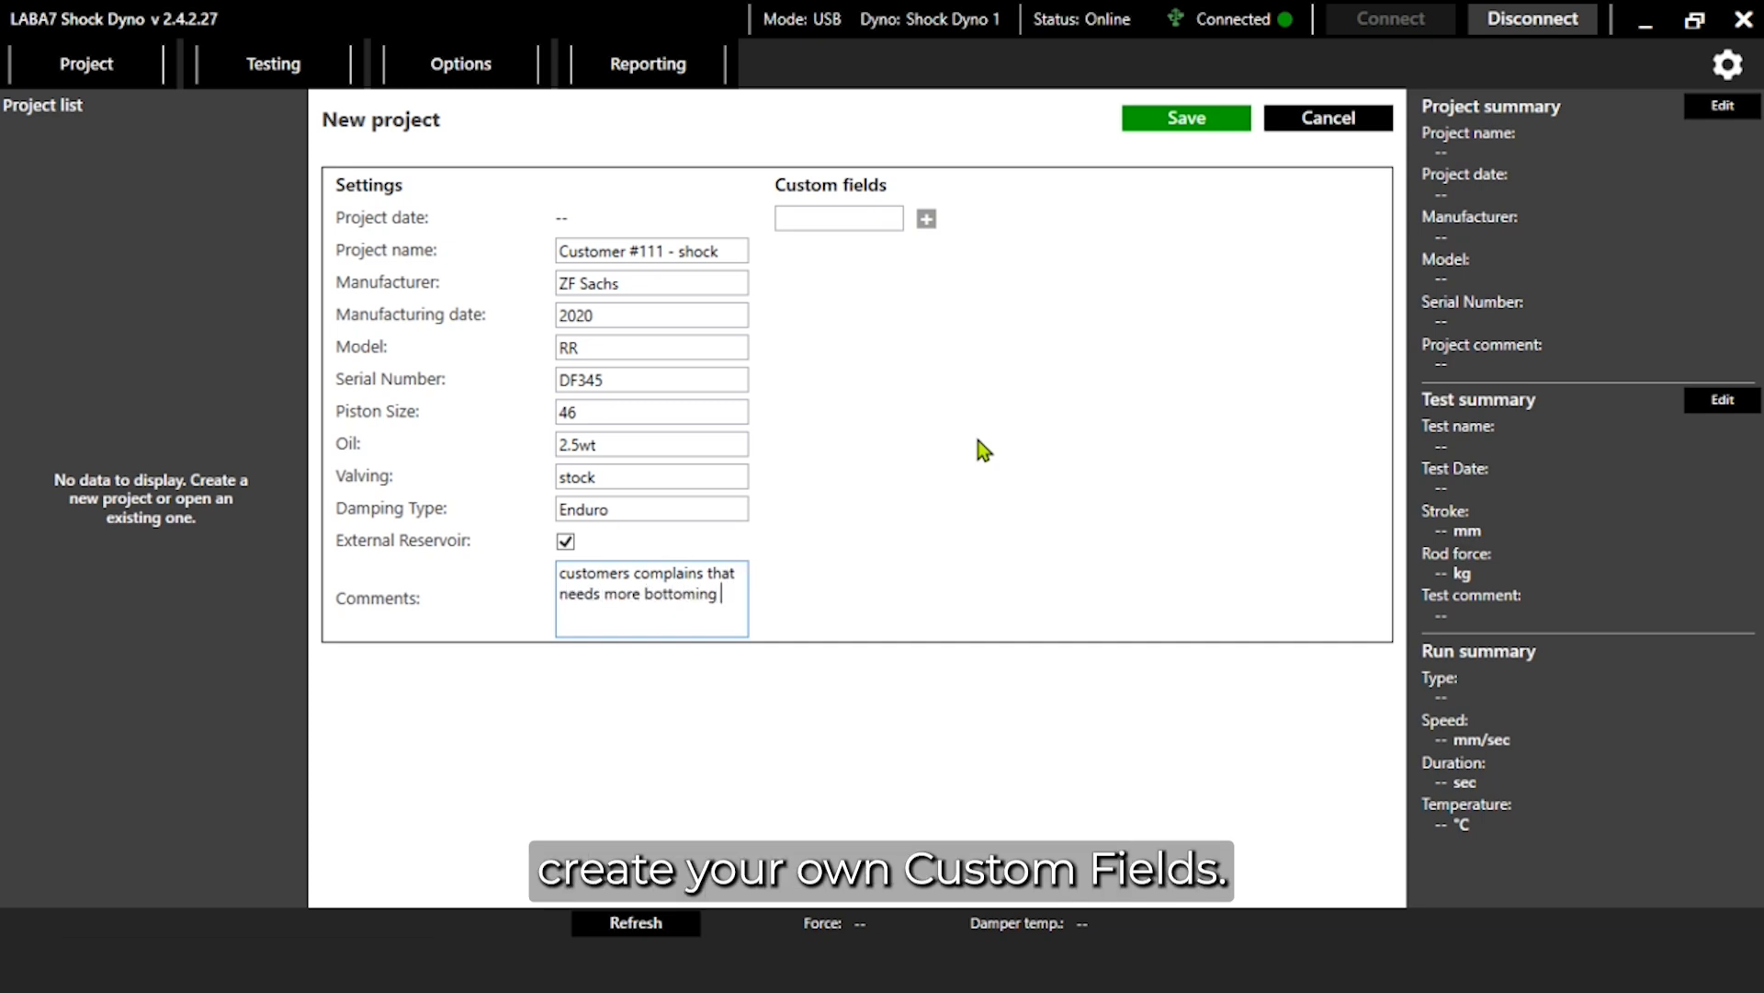
pyautogui.write('ance')
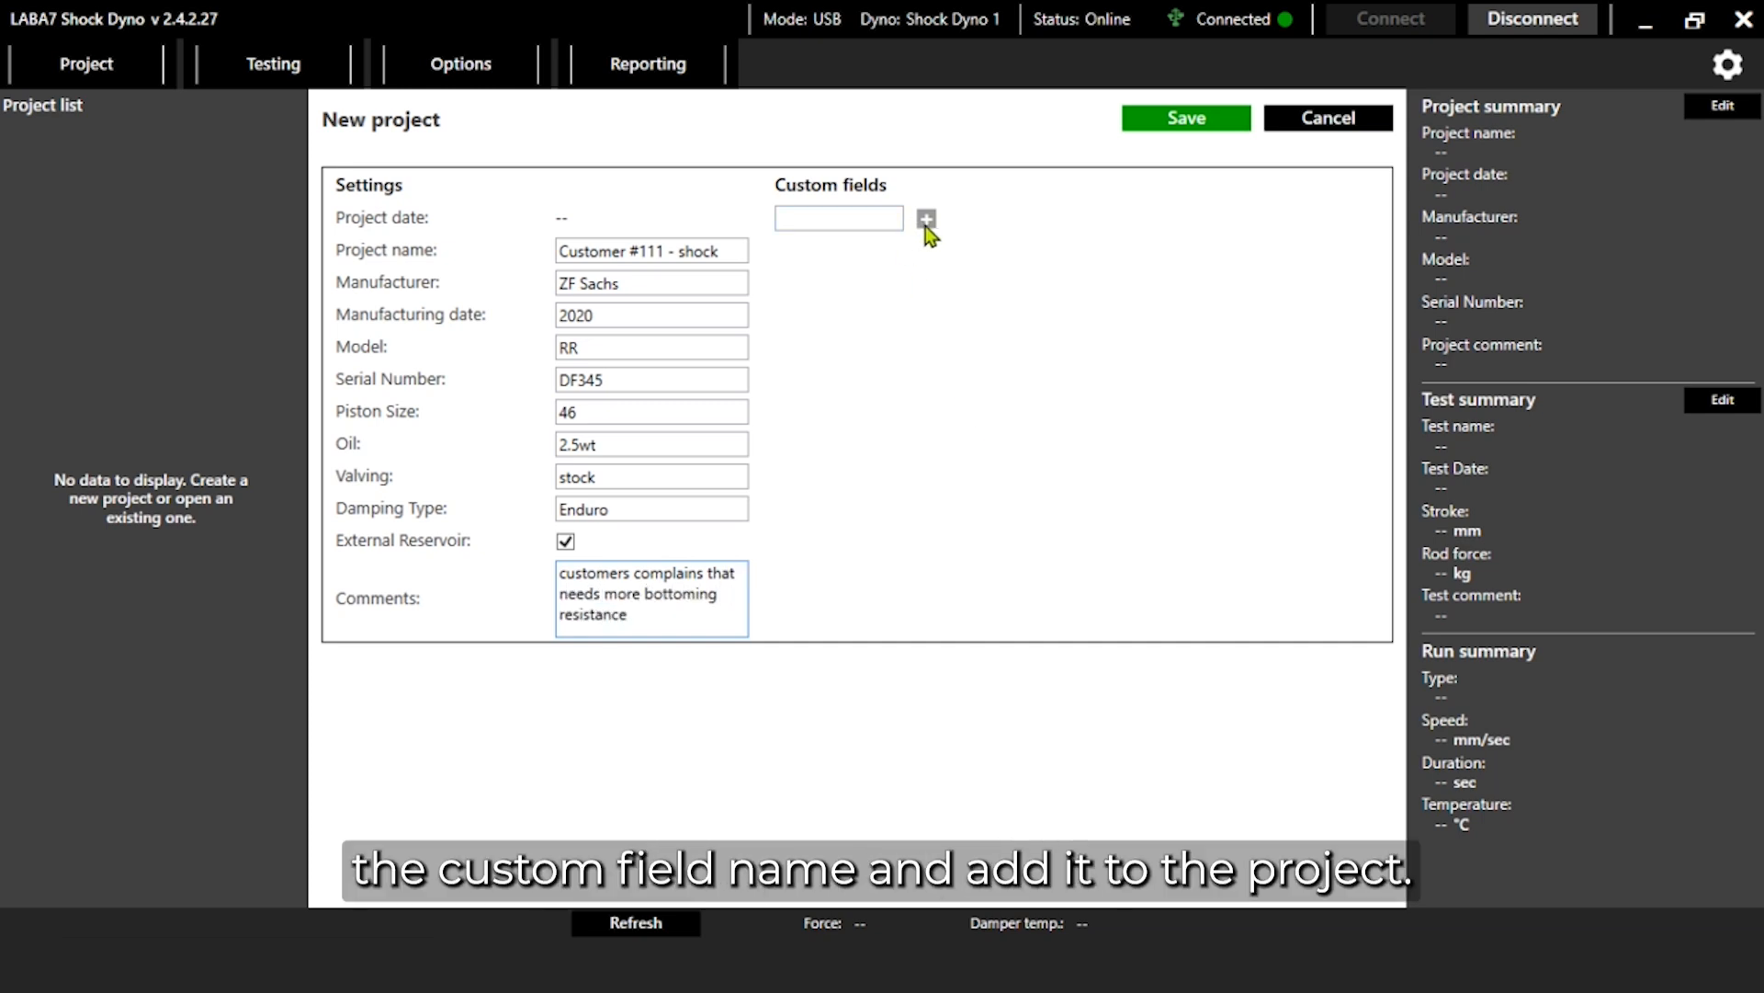
# Step: Add a custom field named S2P revalve and save the project as a LABA7 library in the shock data folder
pyautogui.click(882, 213)
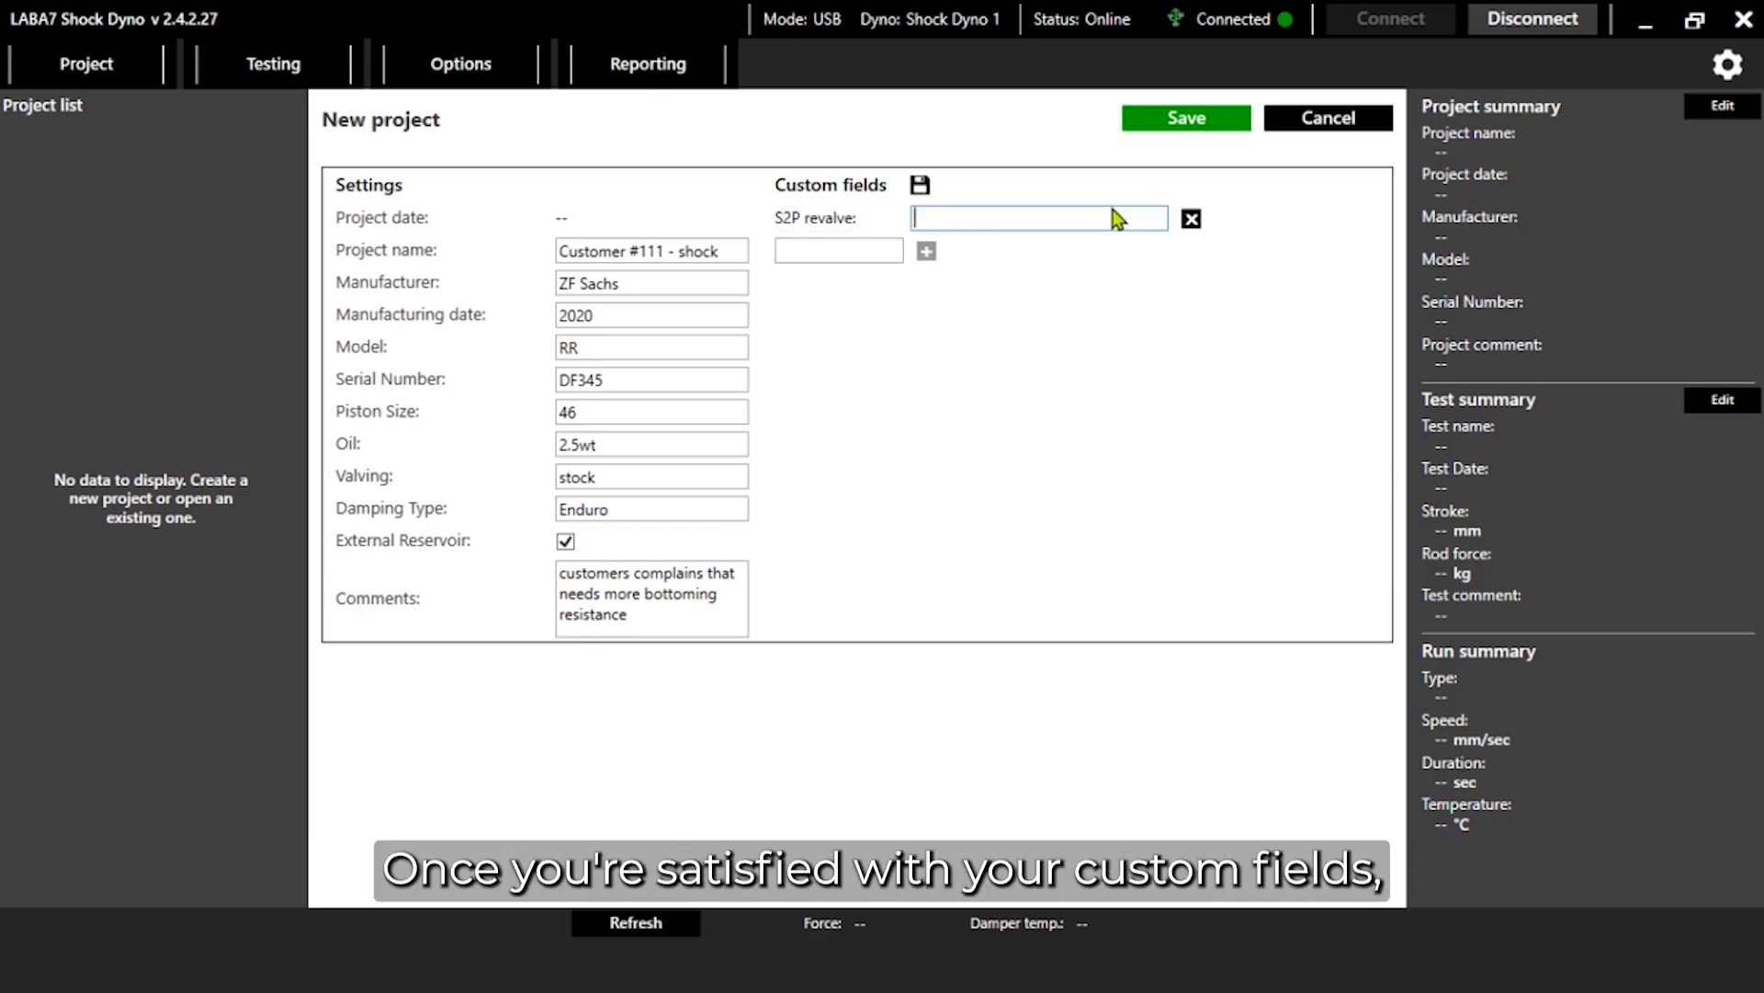
pyautogui.click(1178, 120)
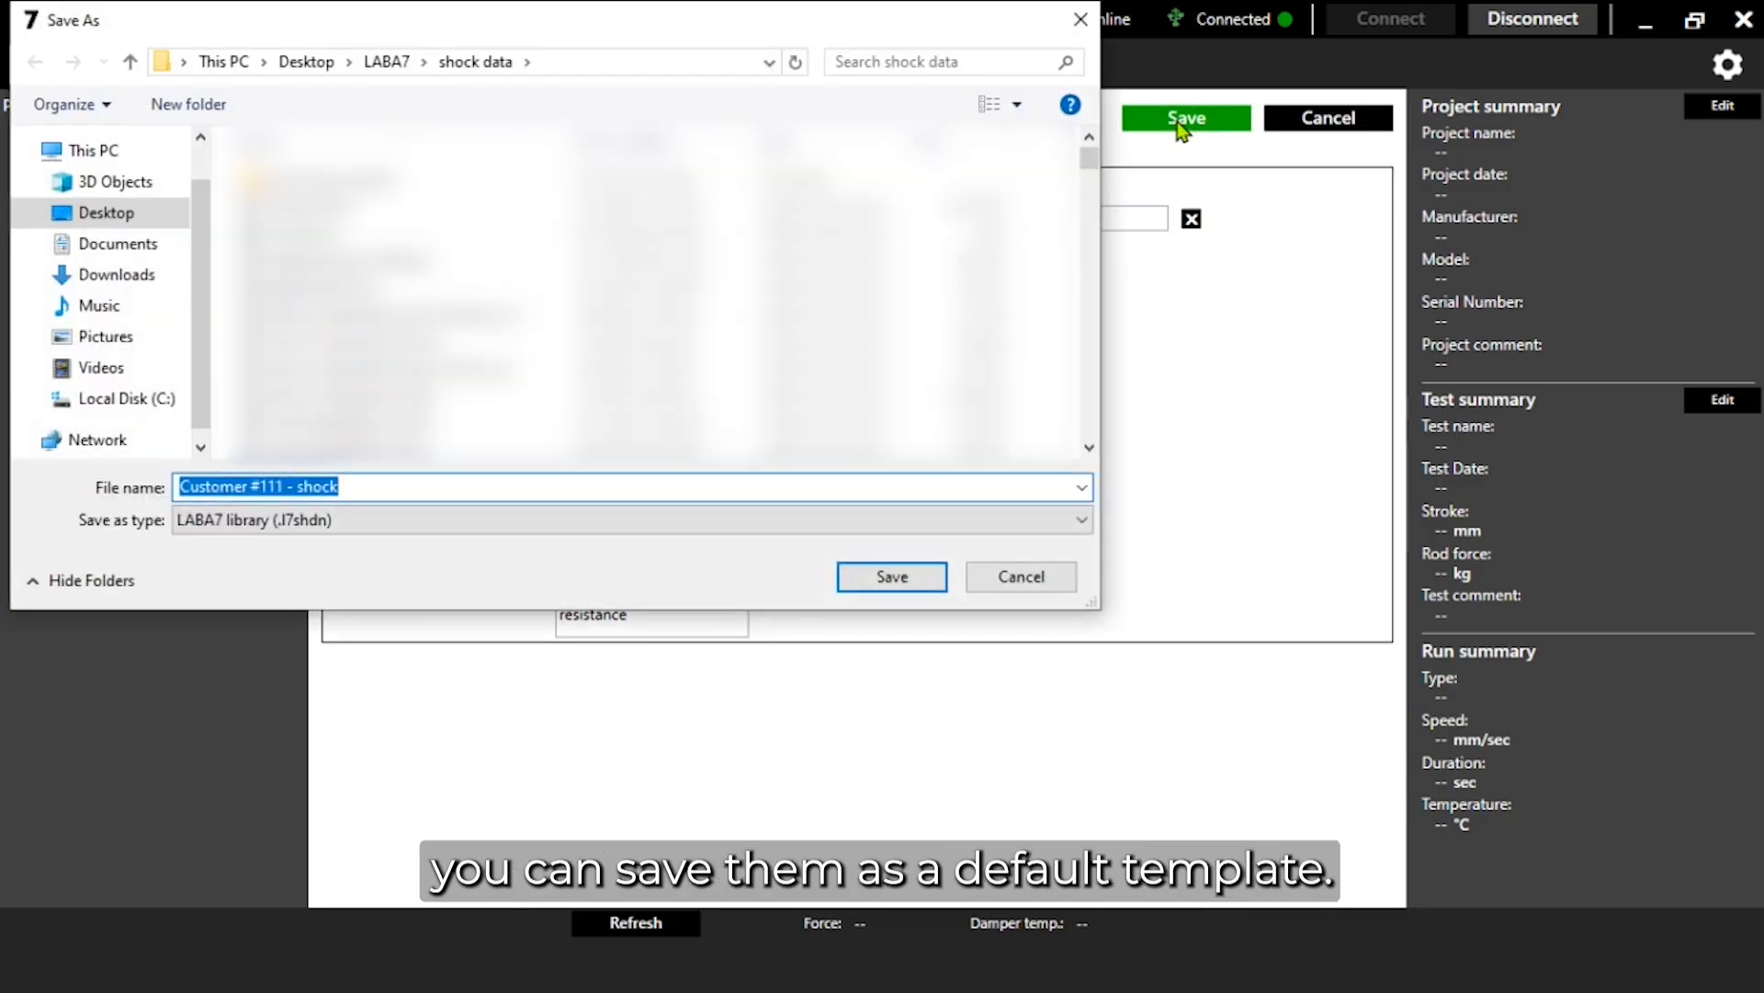
pyautogui.click(881, 579)
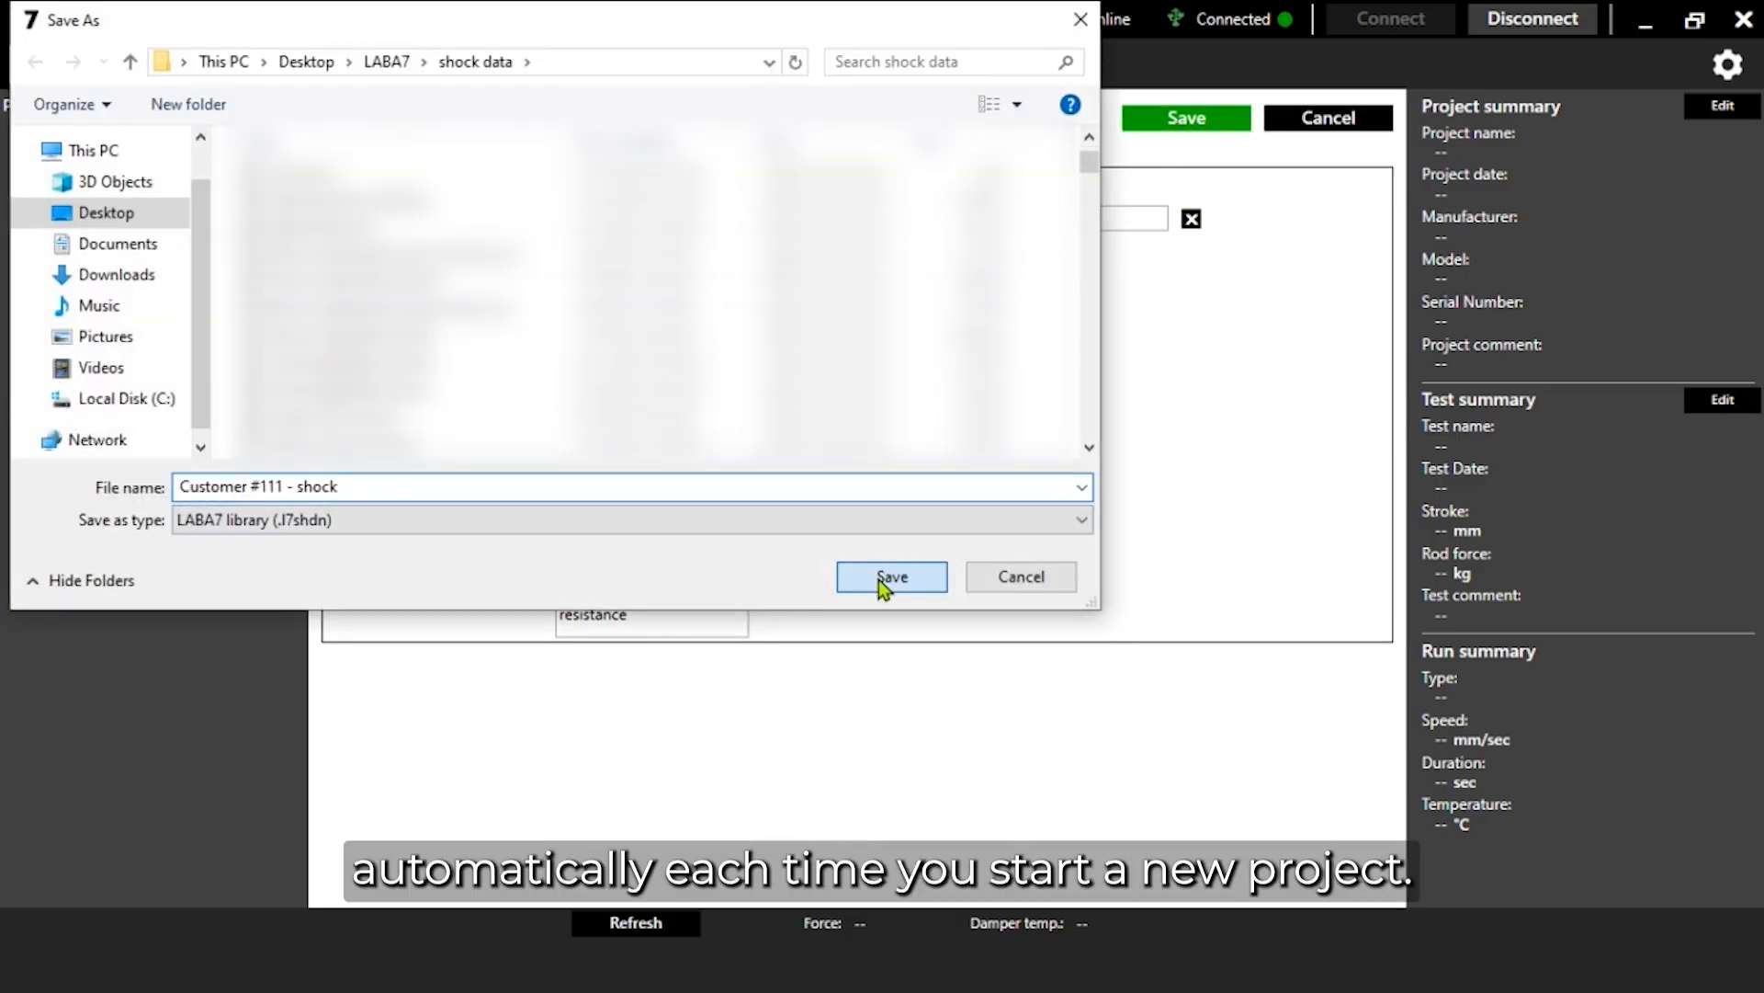
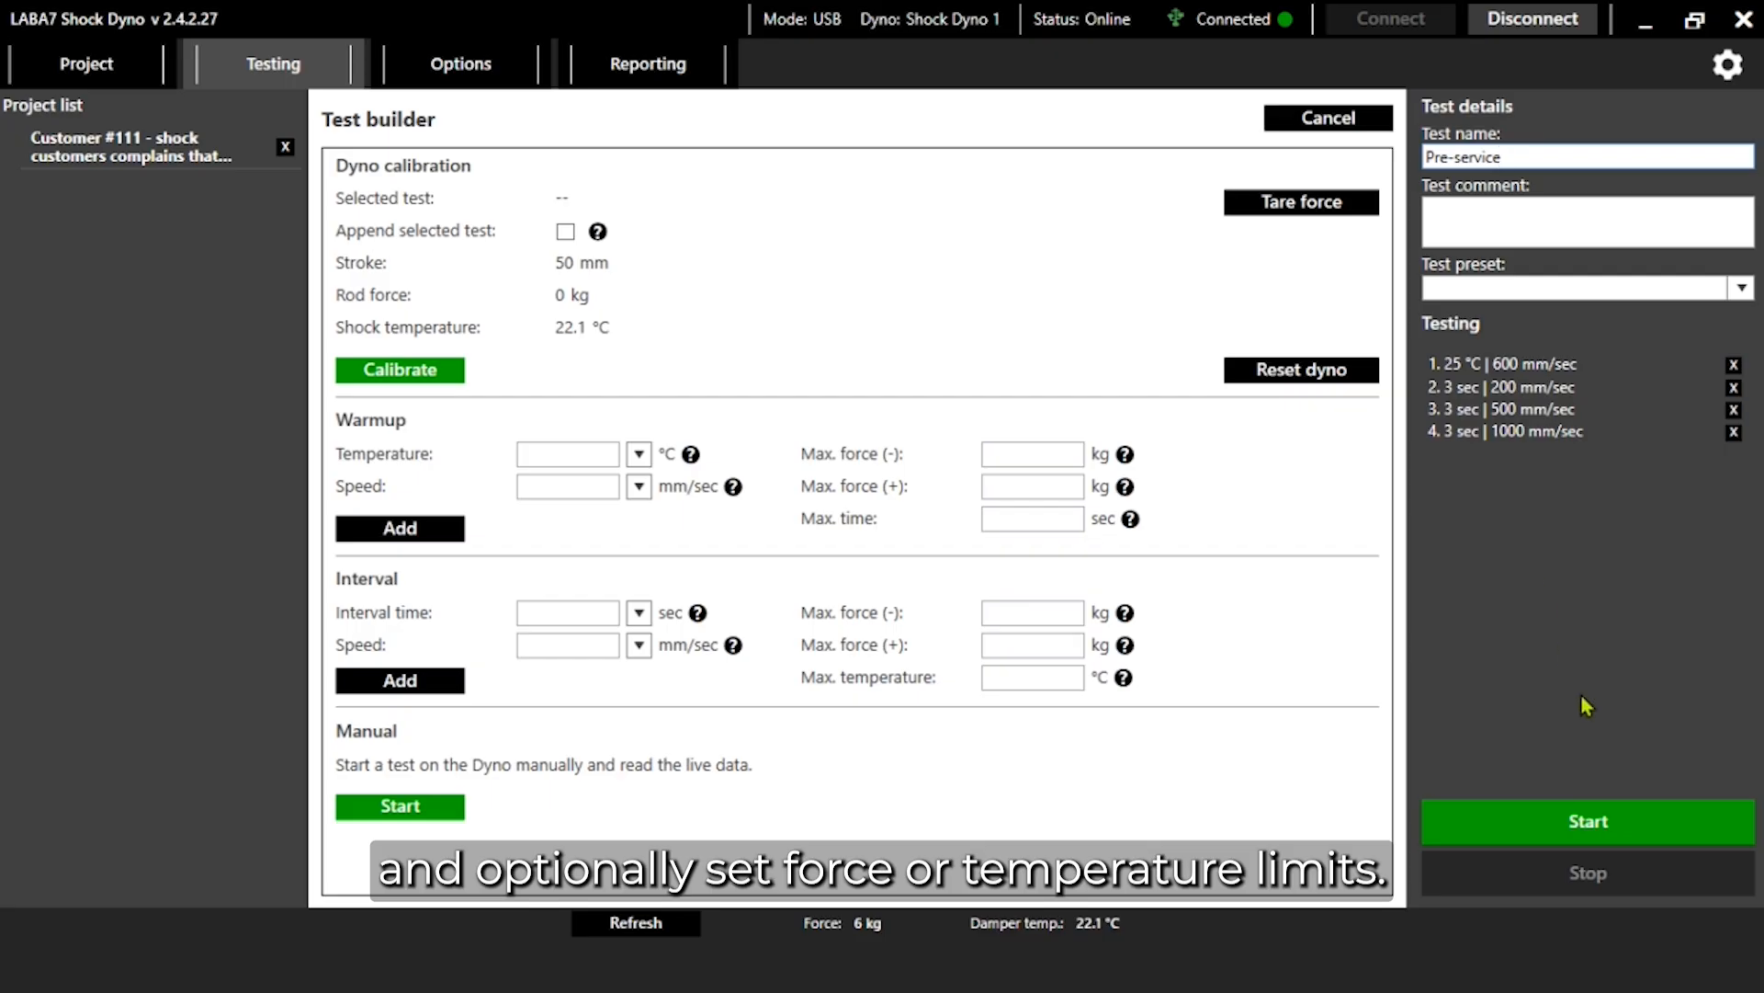
# Step: Run the Pre-service interval test and plot all its runs as Avg. force vs Displacement
pyautogui.click(1595, 822)
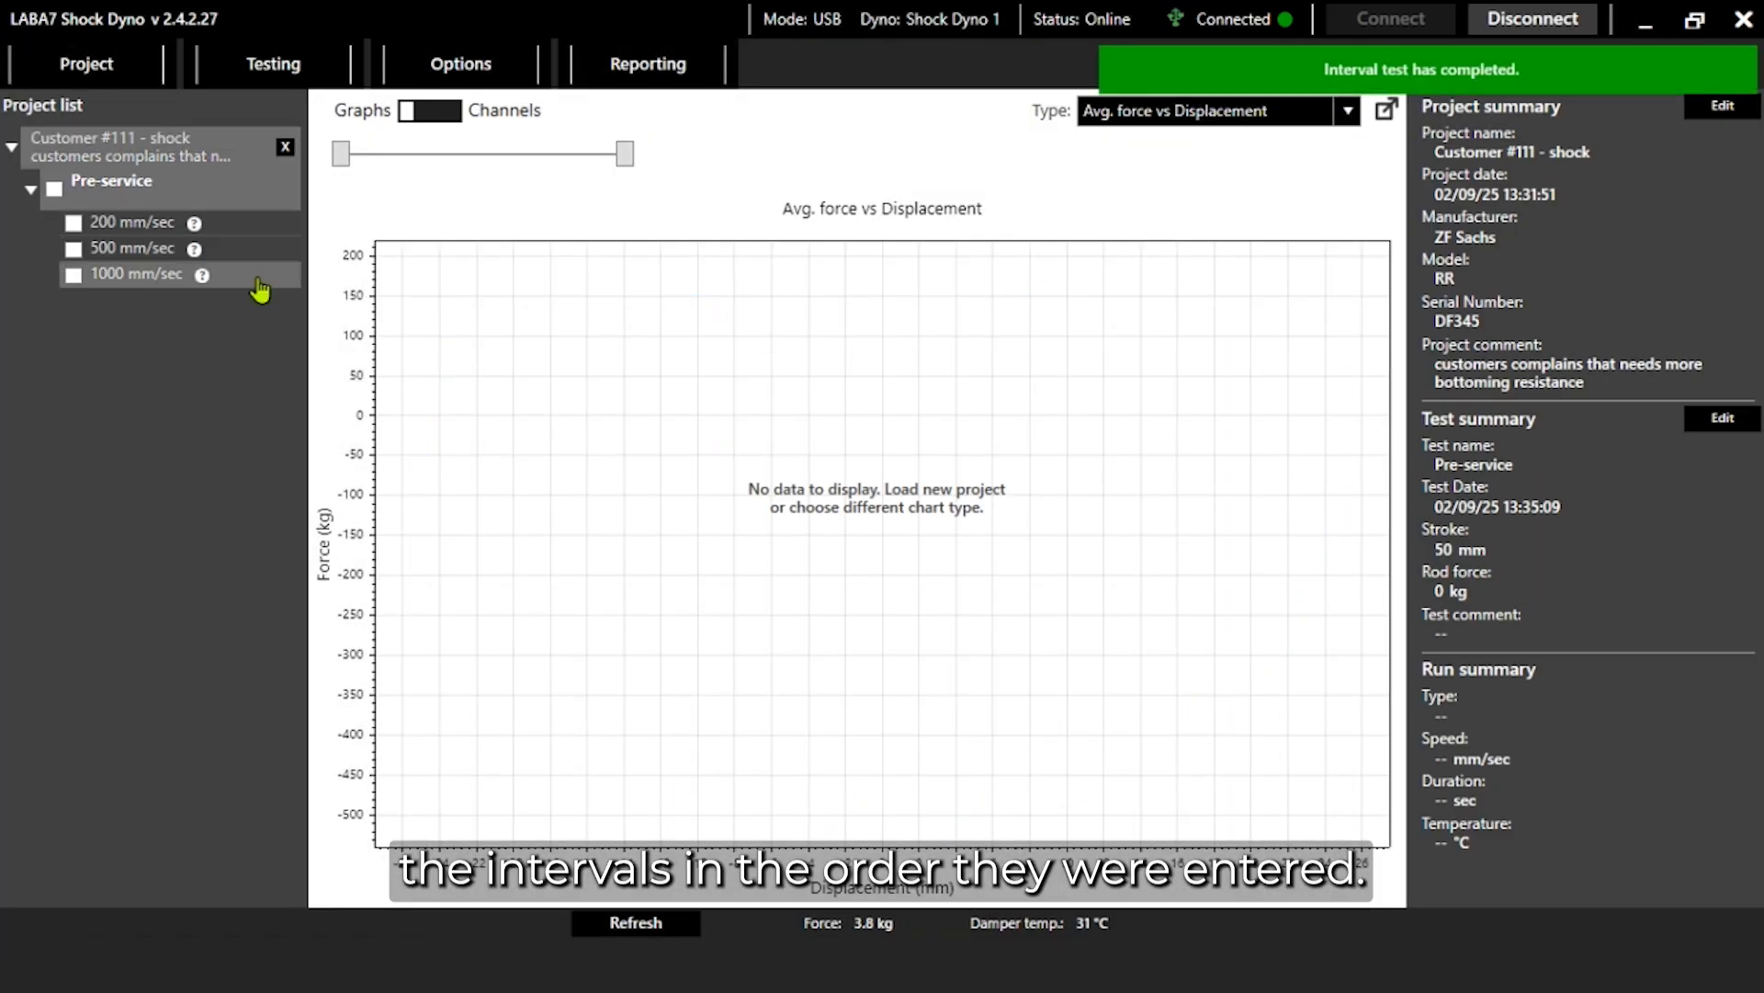
pyautogui.click(55, 190)
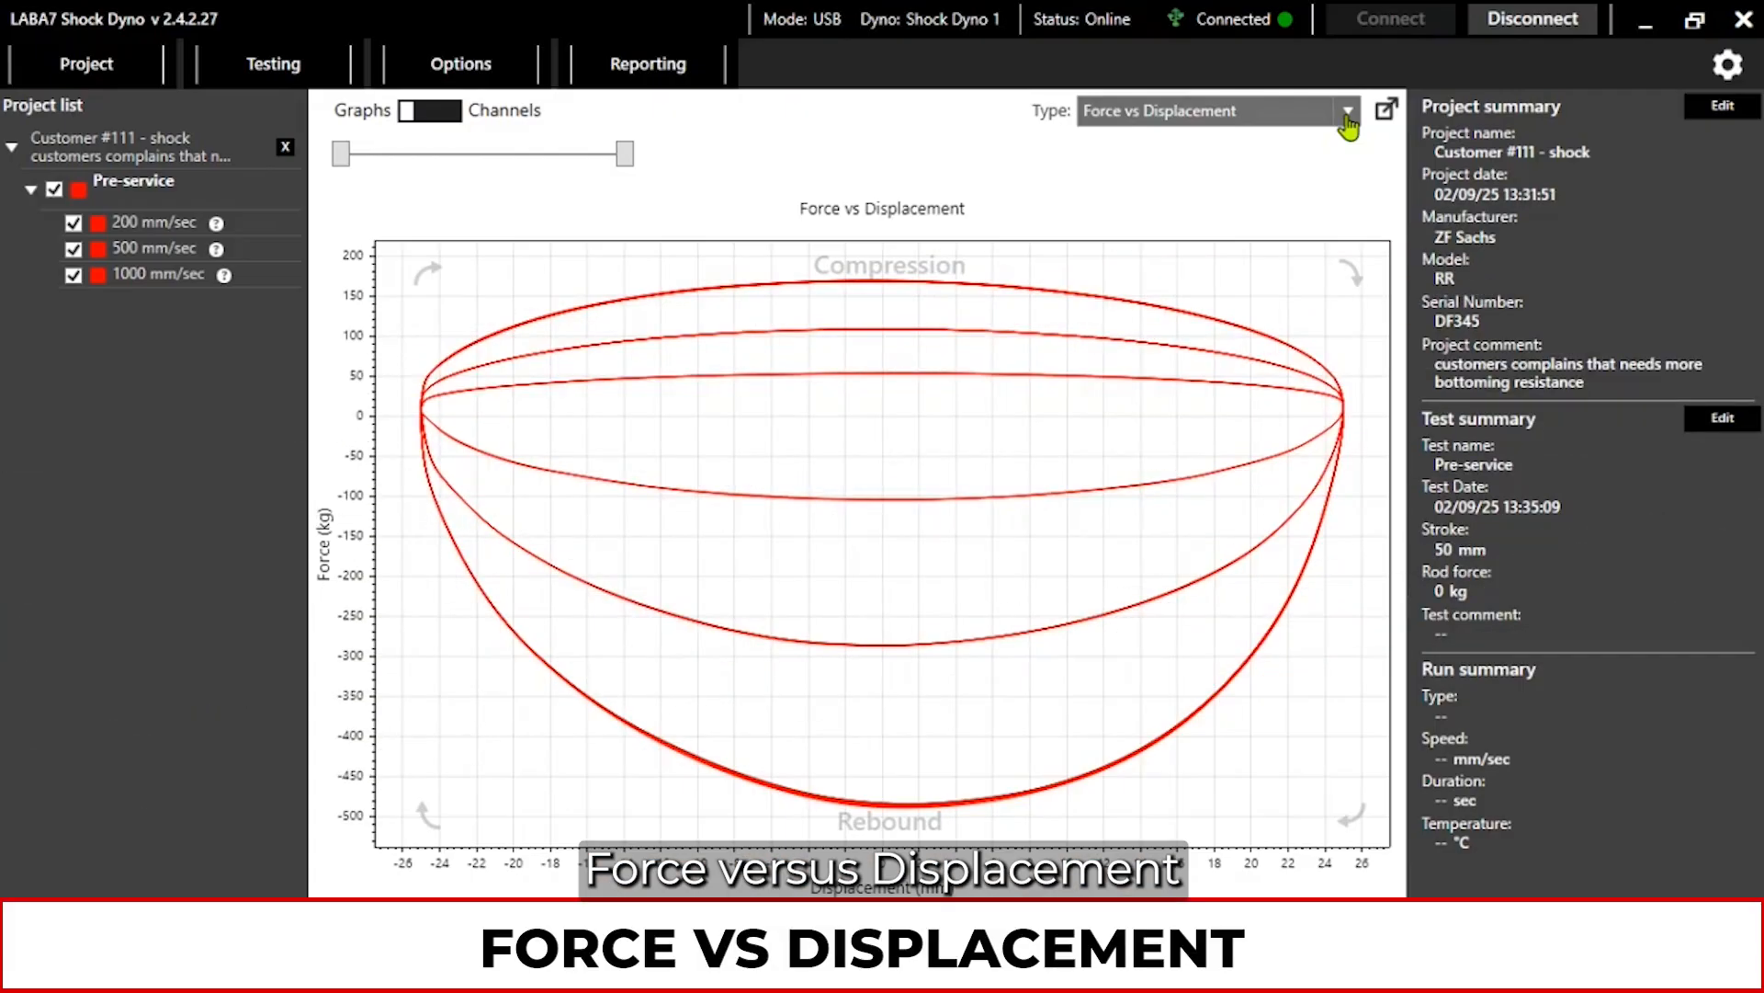
pyautogui.click(1349, 111)
pyautogui.click(1269, 183)
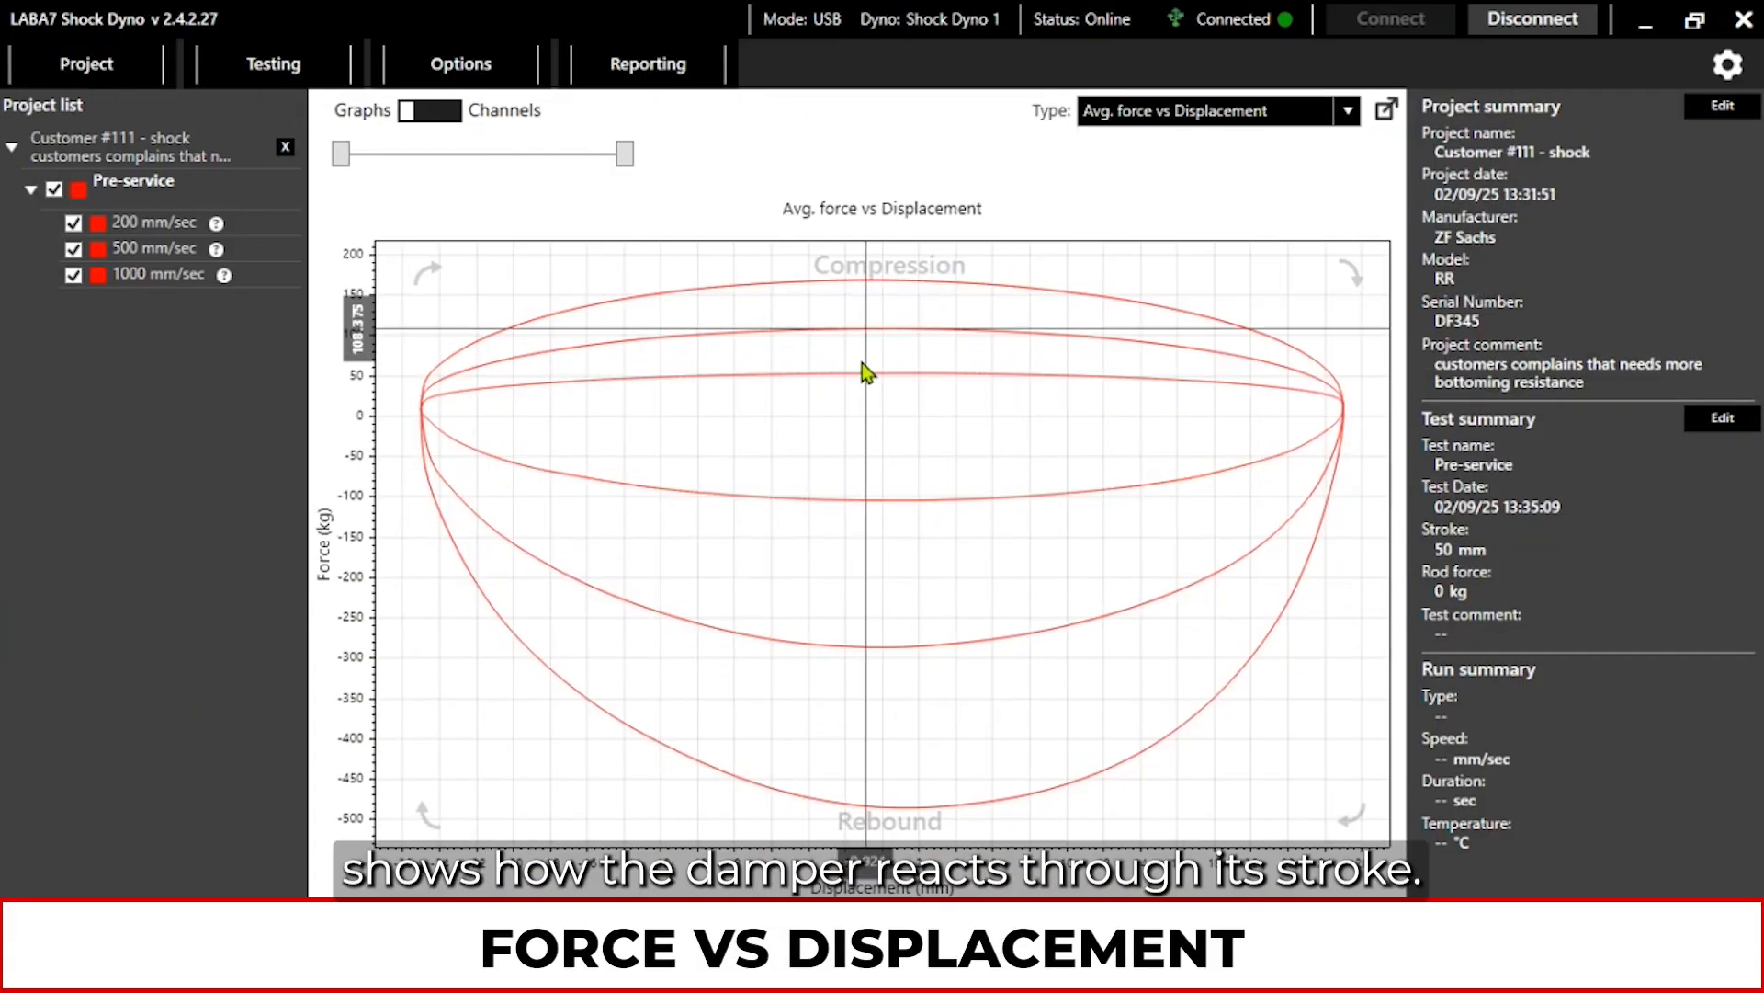
# Step: View the Force vs Velocity graph with the PVP overlay and zero point, and try the absolute velocity and shift velocity options
pyautogui.click(1348, 111)
pyautogui.click(1246, 213)
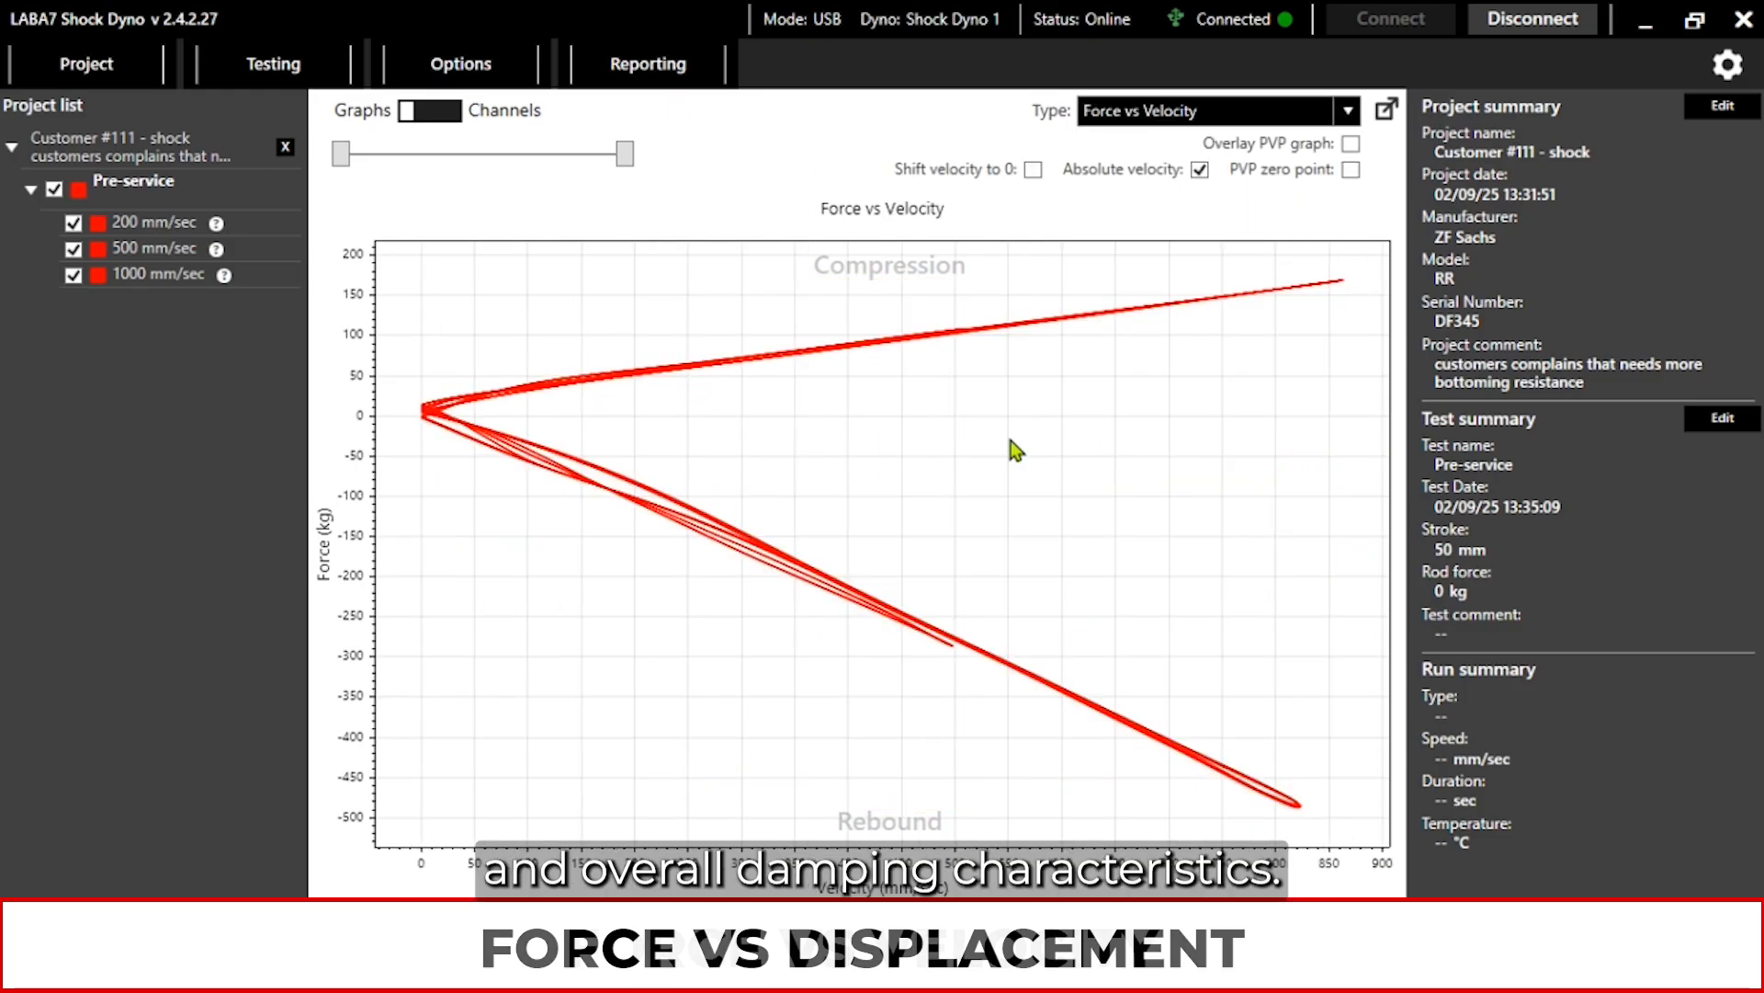
pyautogui.click(1351, 144)
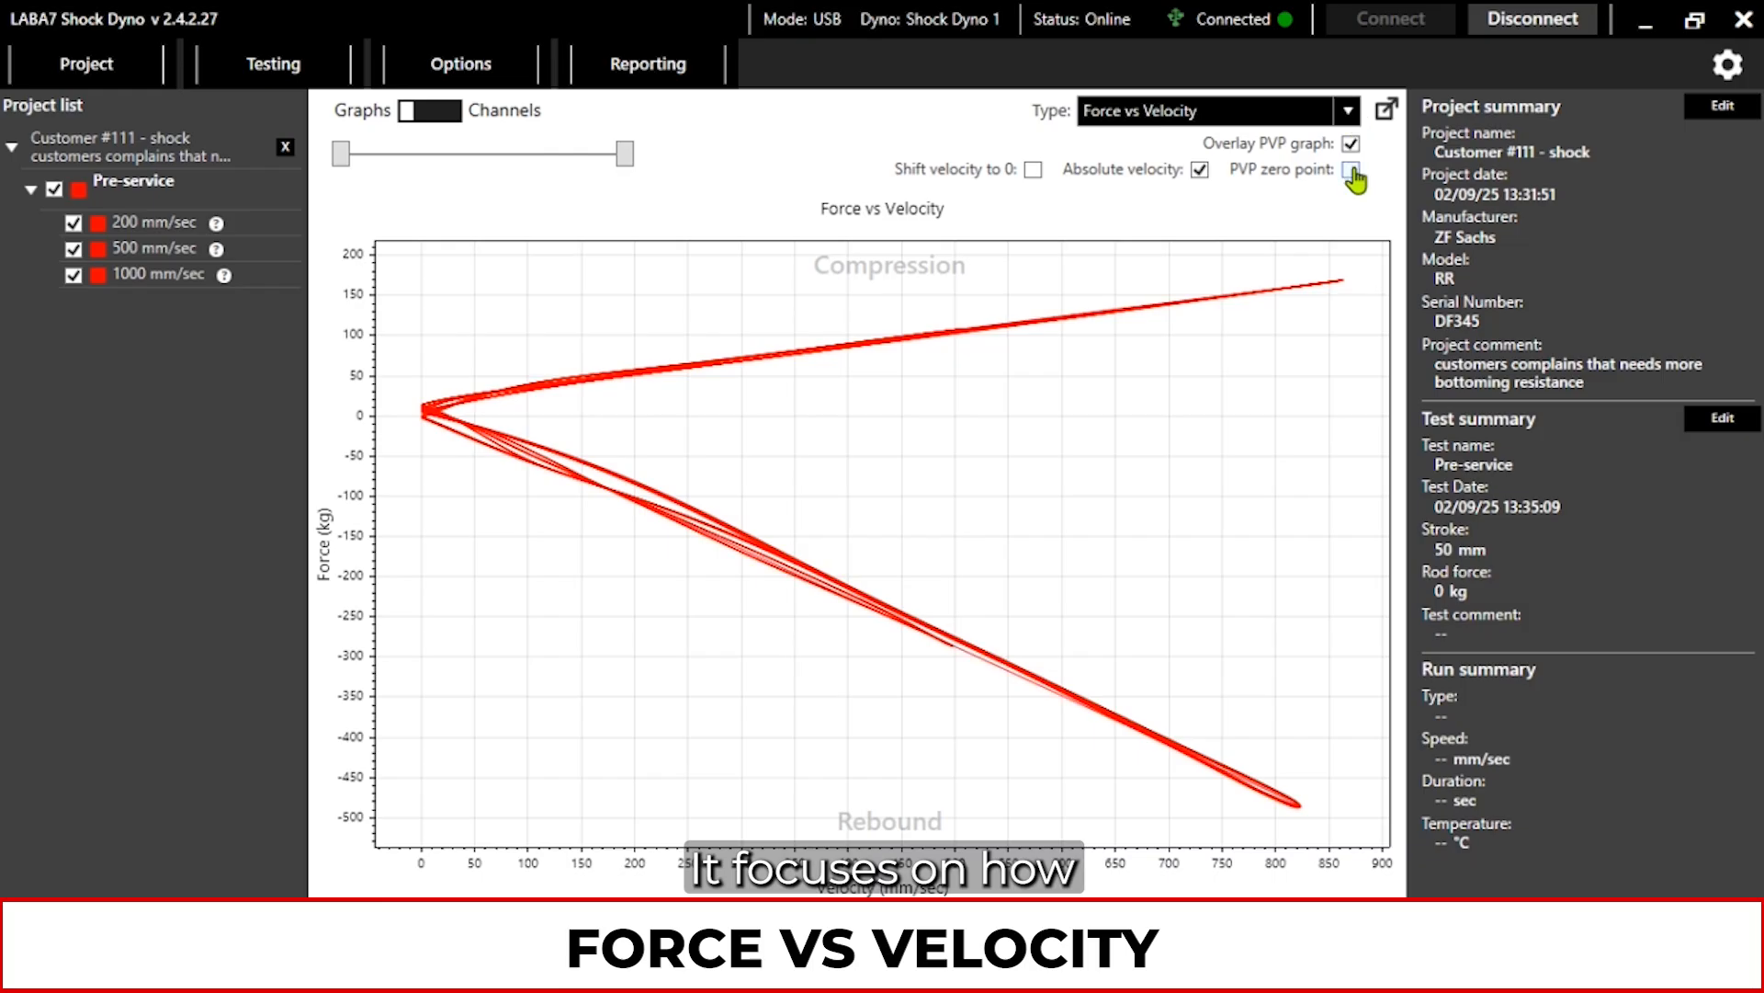
pyautogui.click(1199, 170)
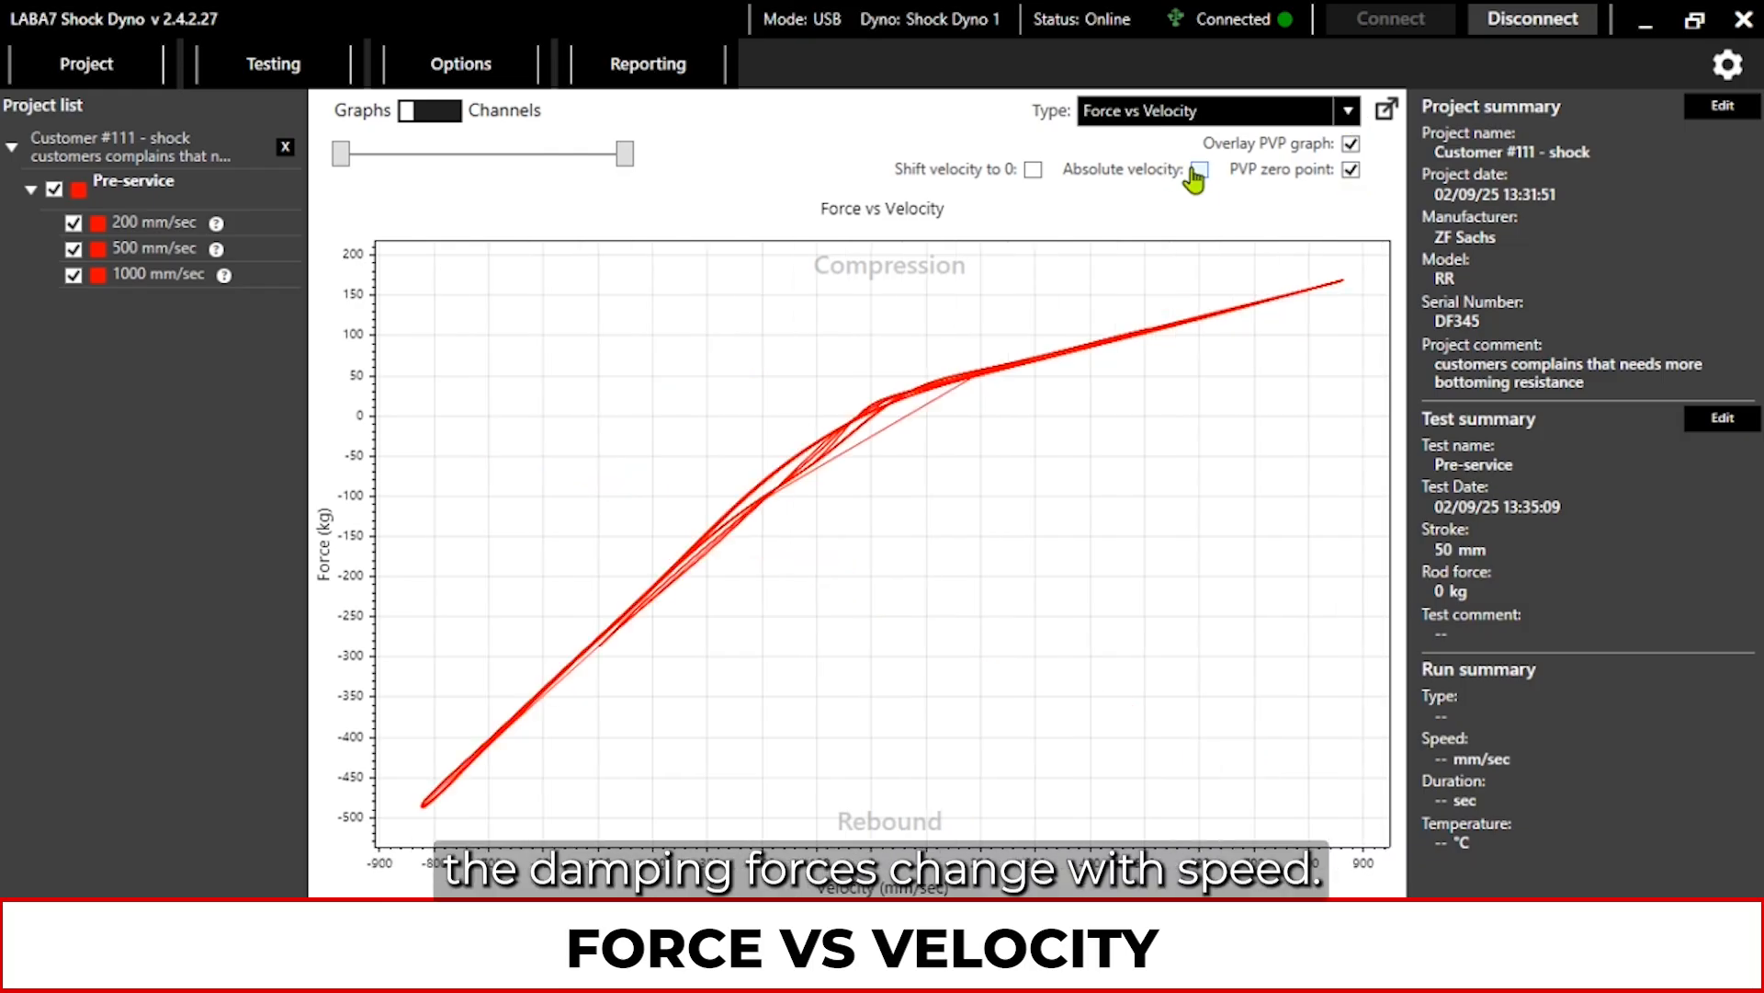
pyautogui.click(1199, 170)
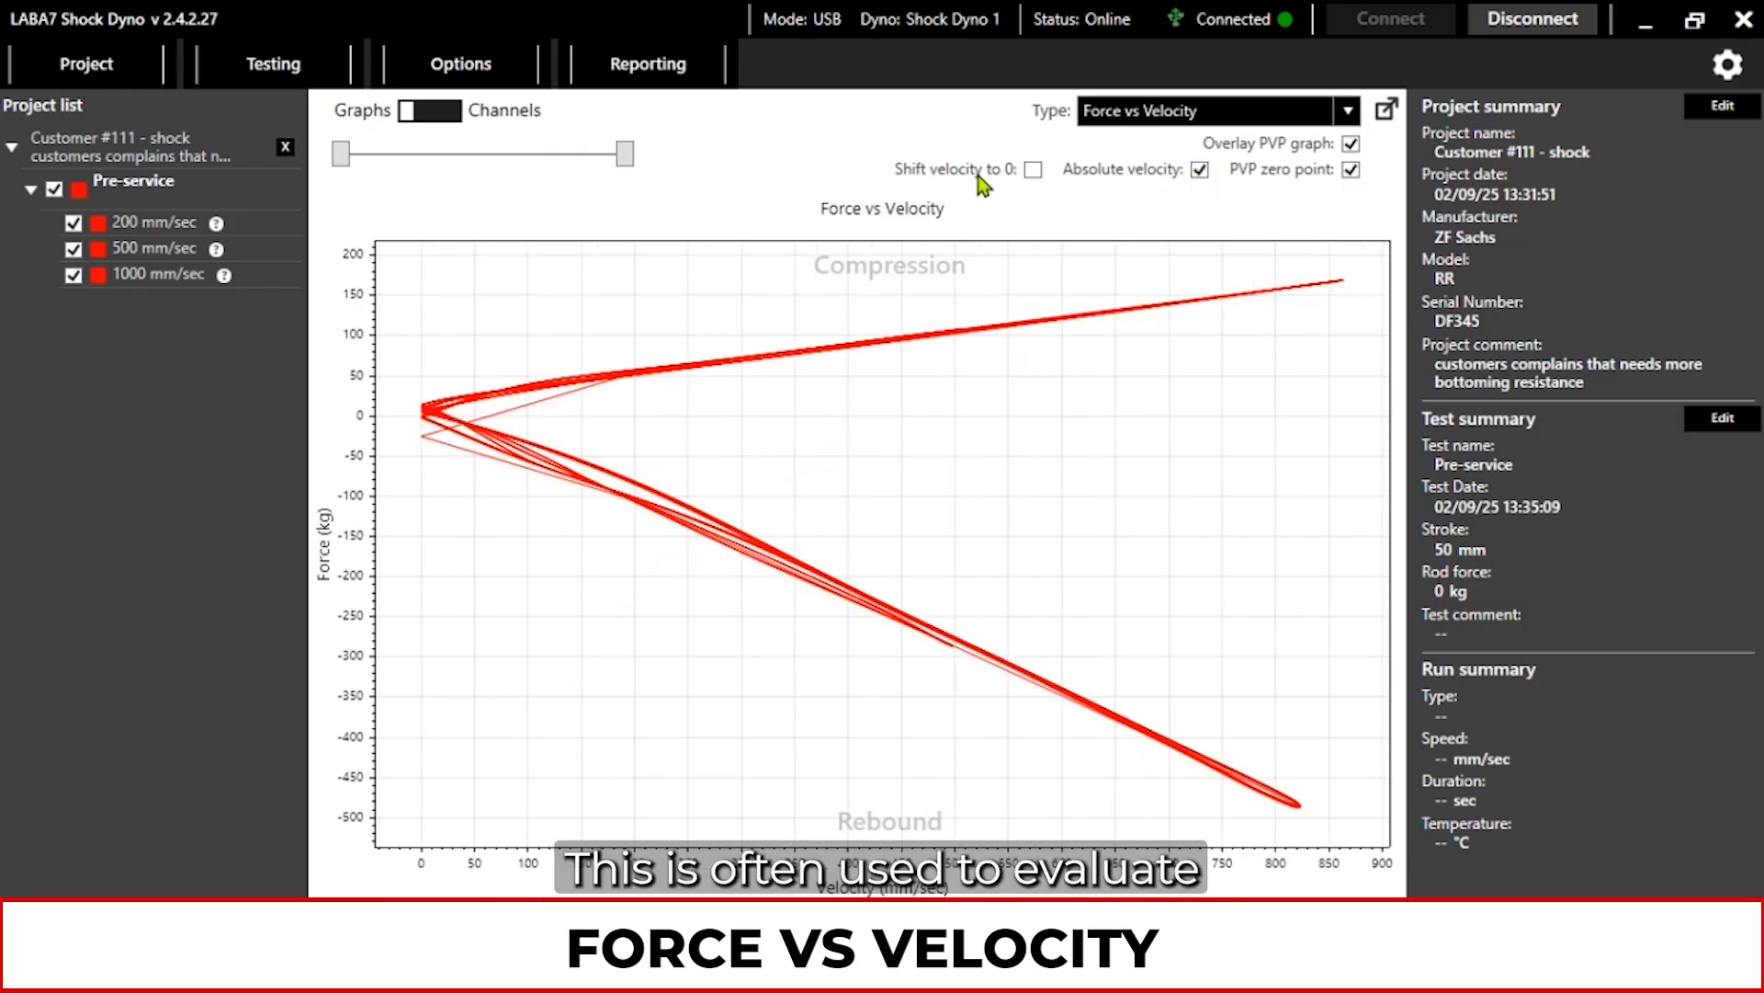
pyautogui.click(1033, 171)
pyautogui.click(1033, 171)
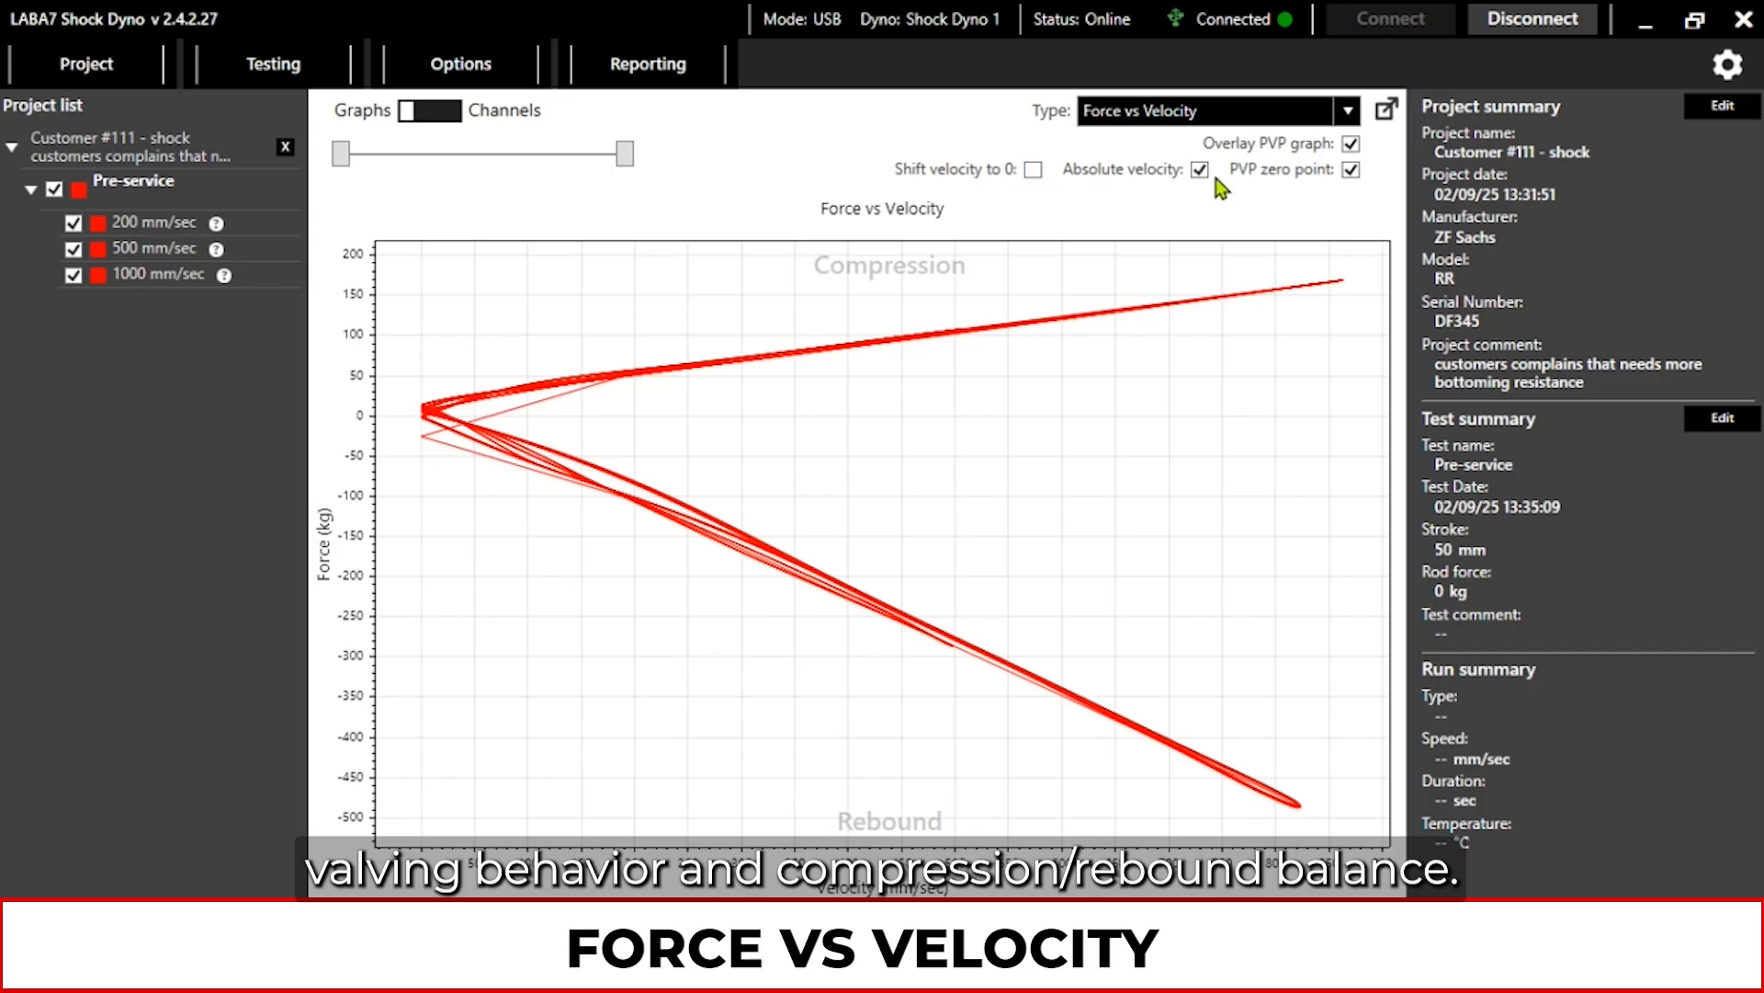
# Step: View the runs as Force vs Avg. velocity and as Force vs Combined velocity, checking the CC/RO and RC/CO options
pyautogui.click(1348, 112)
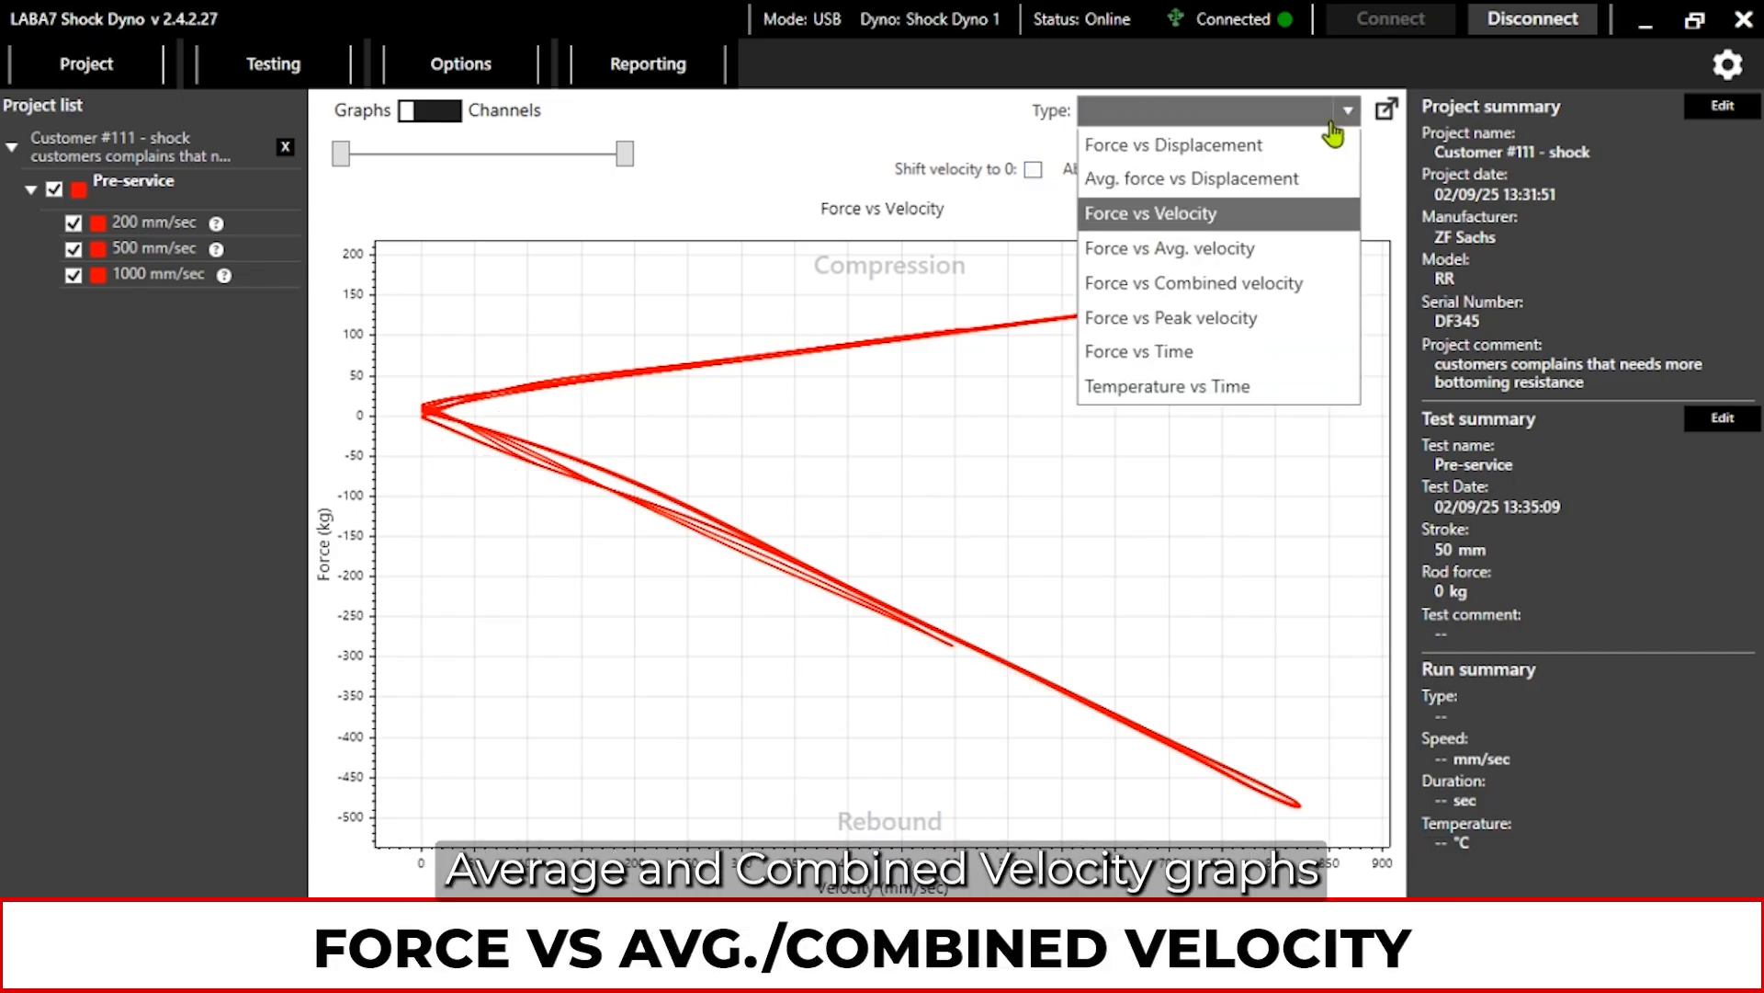
pyautogui.click(1264, 250)
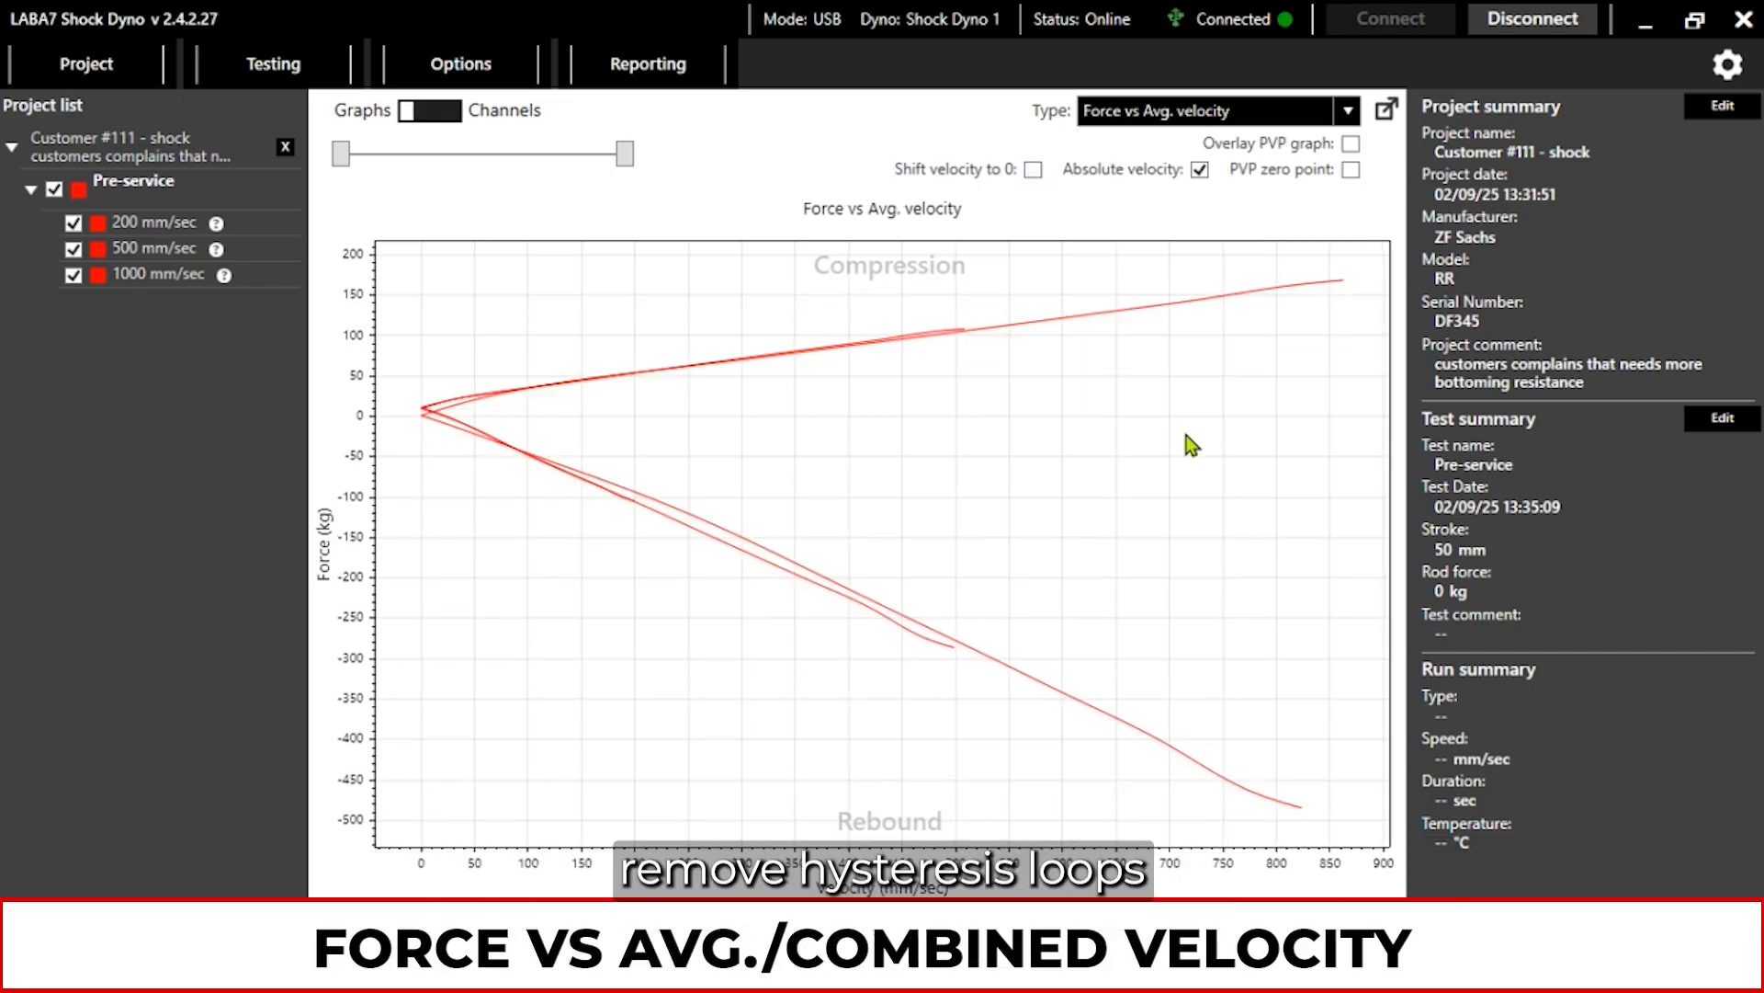
pyautogui.click(1349, 111)
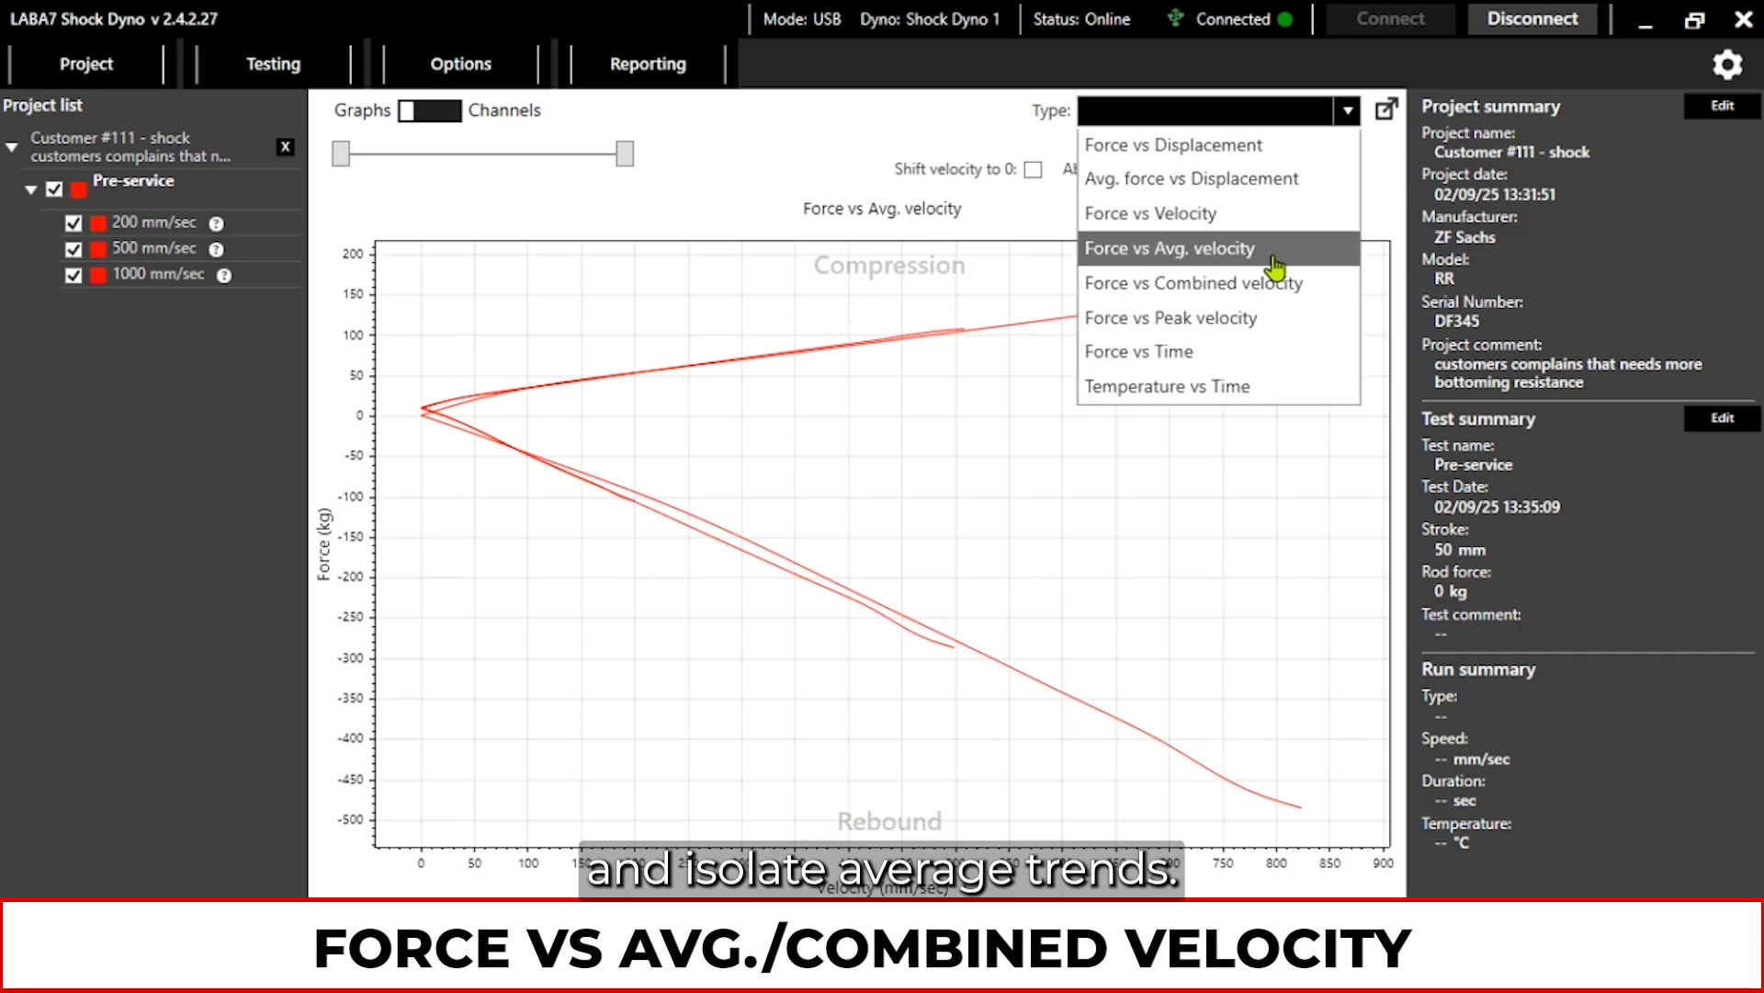
pyautogui.click(1268, 280)
pyautogui.click(1082, 144)
pyautogui.click(1175, 144)
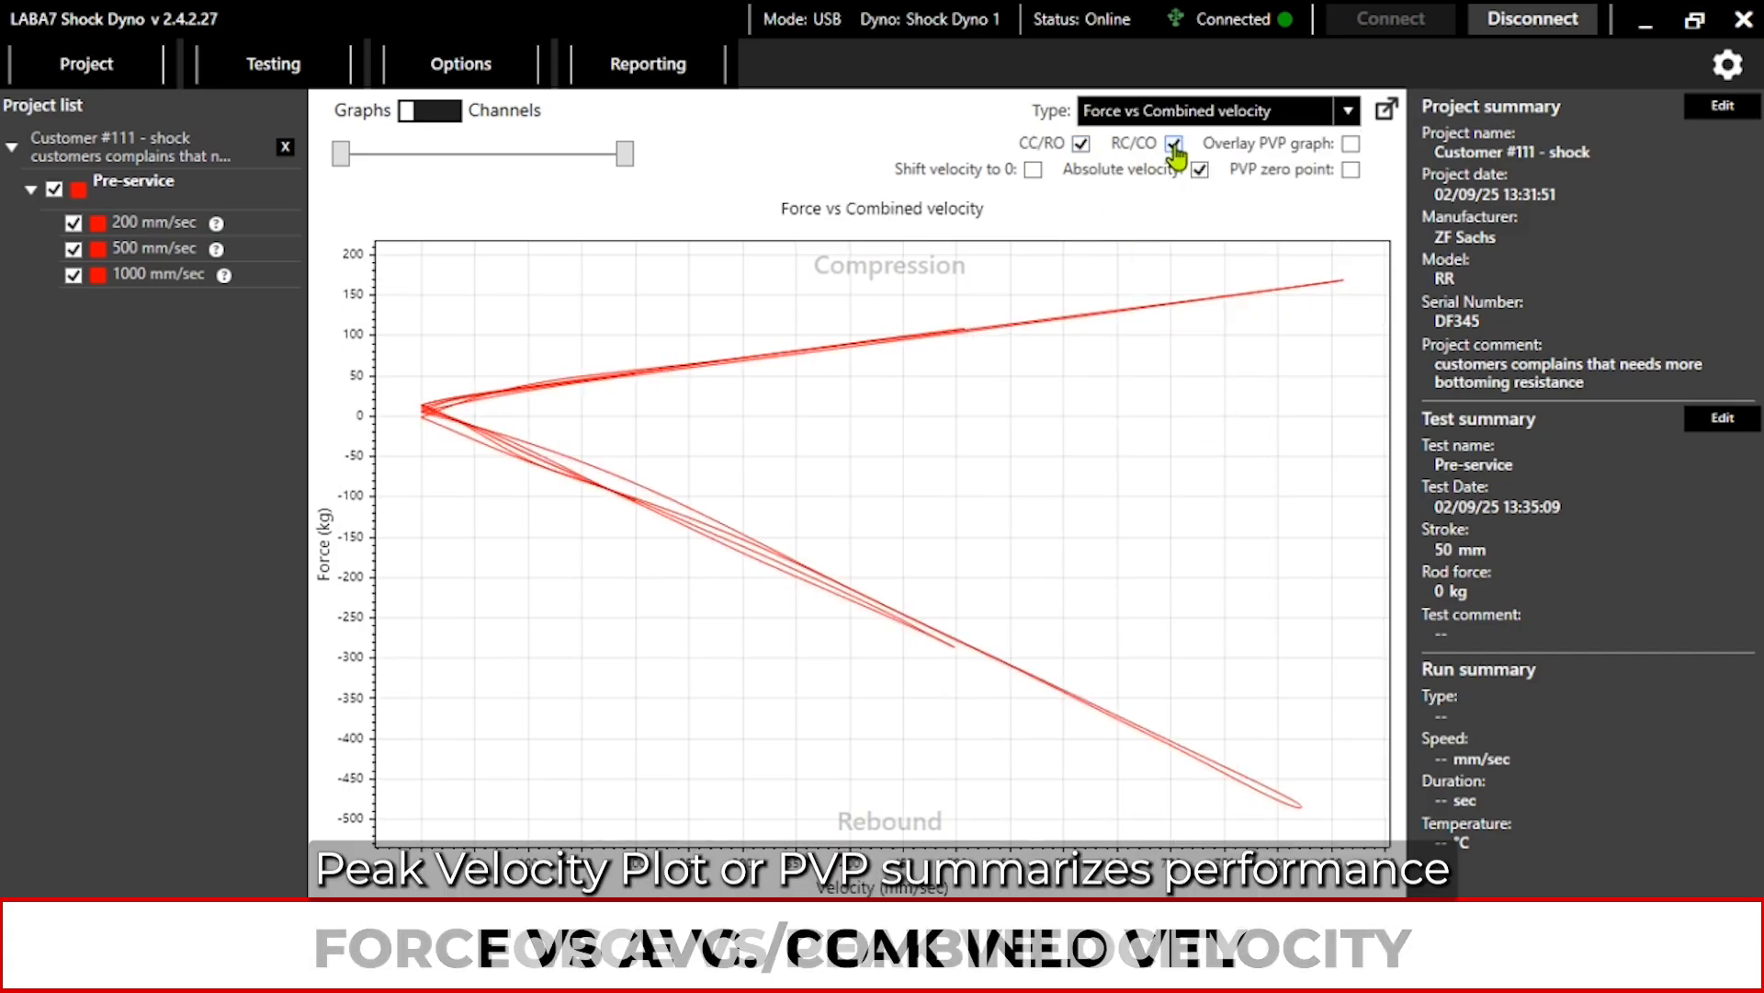
# Step: View the Force vs Peak velocity, Force vs Time and Temperature vs Time graphs of the Pre-service test
pyautogui.click(1348, 111)
pyautogui.click(1258, 318)
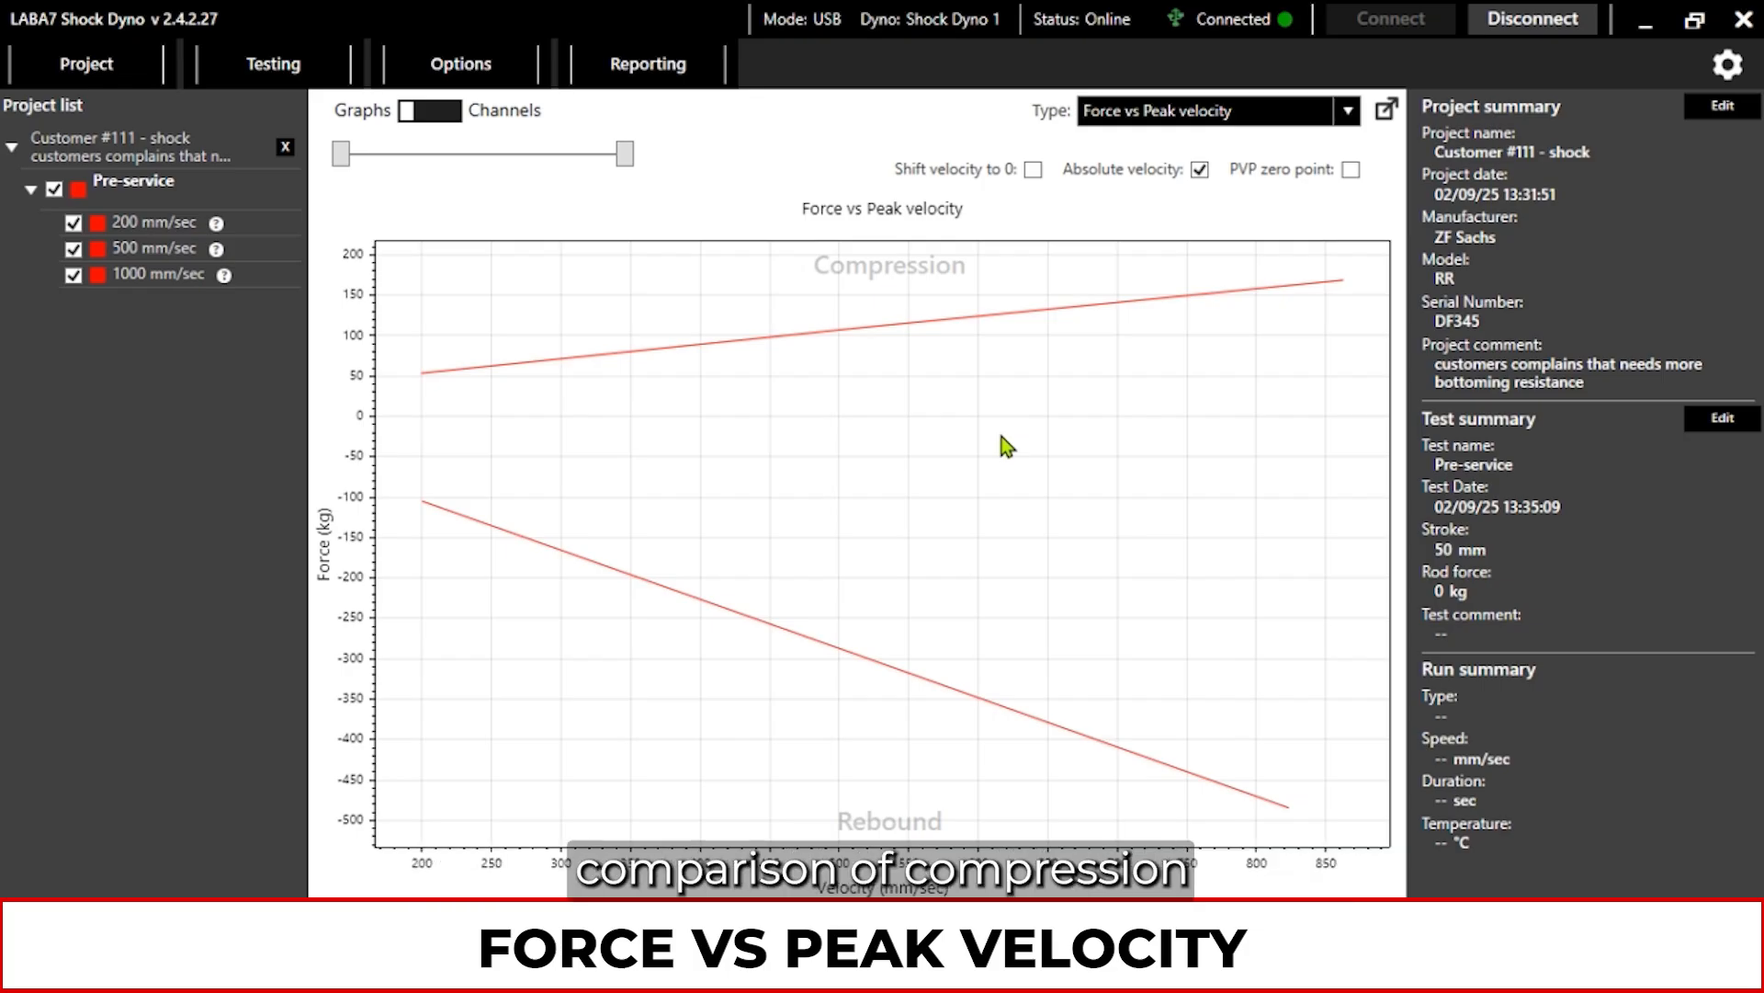
pyautogui.click(1345, 119)
pyautogui.click(1222, 350)
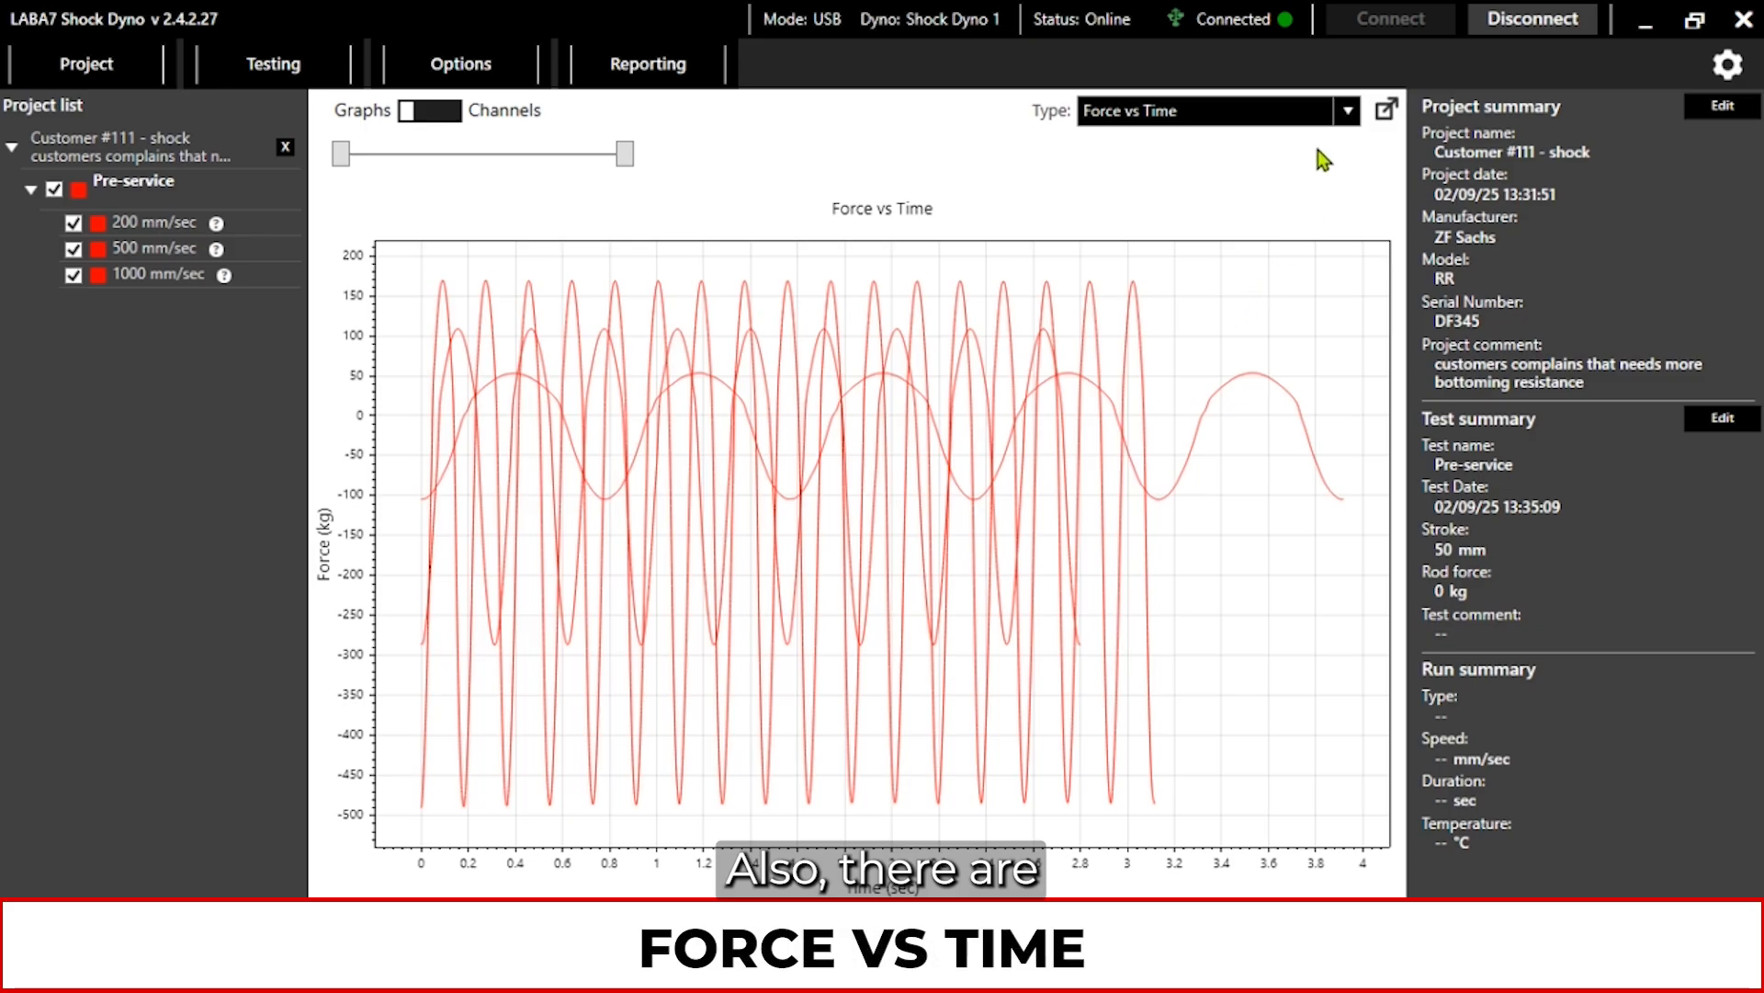
pyautogui.click(1346, 112)
pyautogui.click(1205, 386)
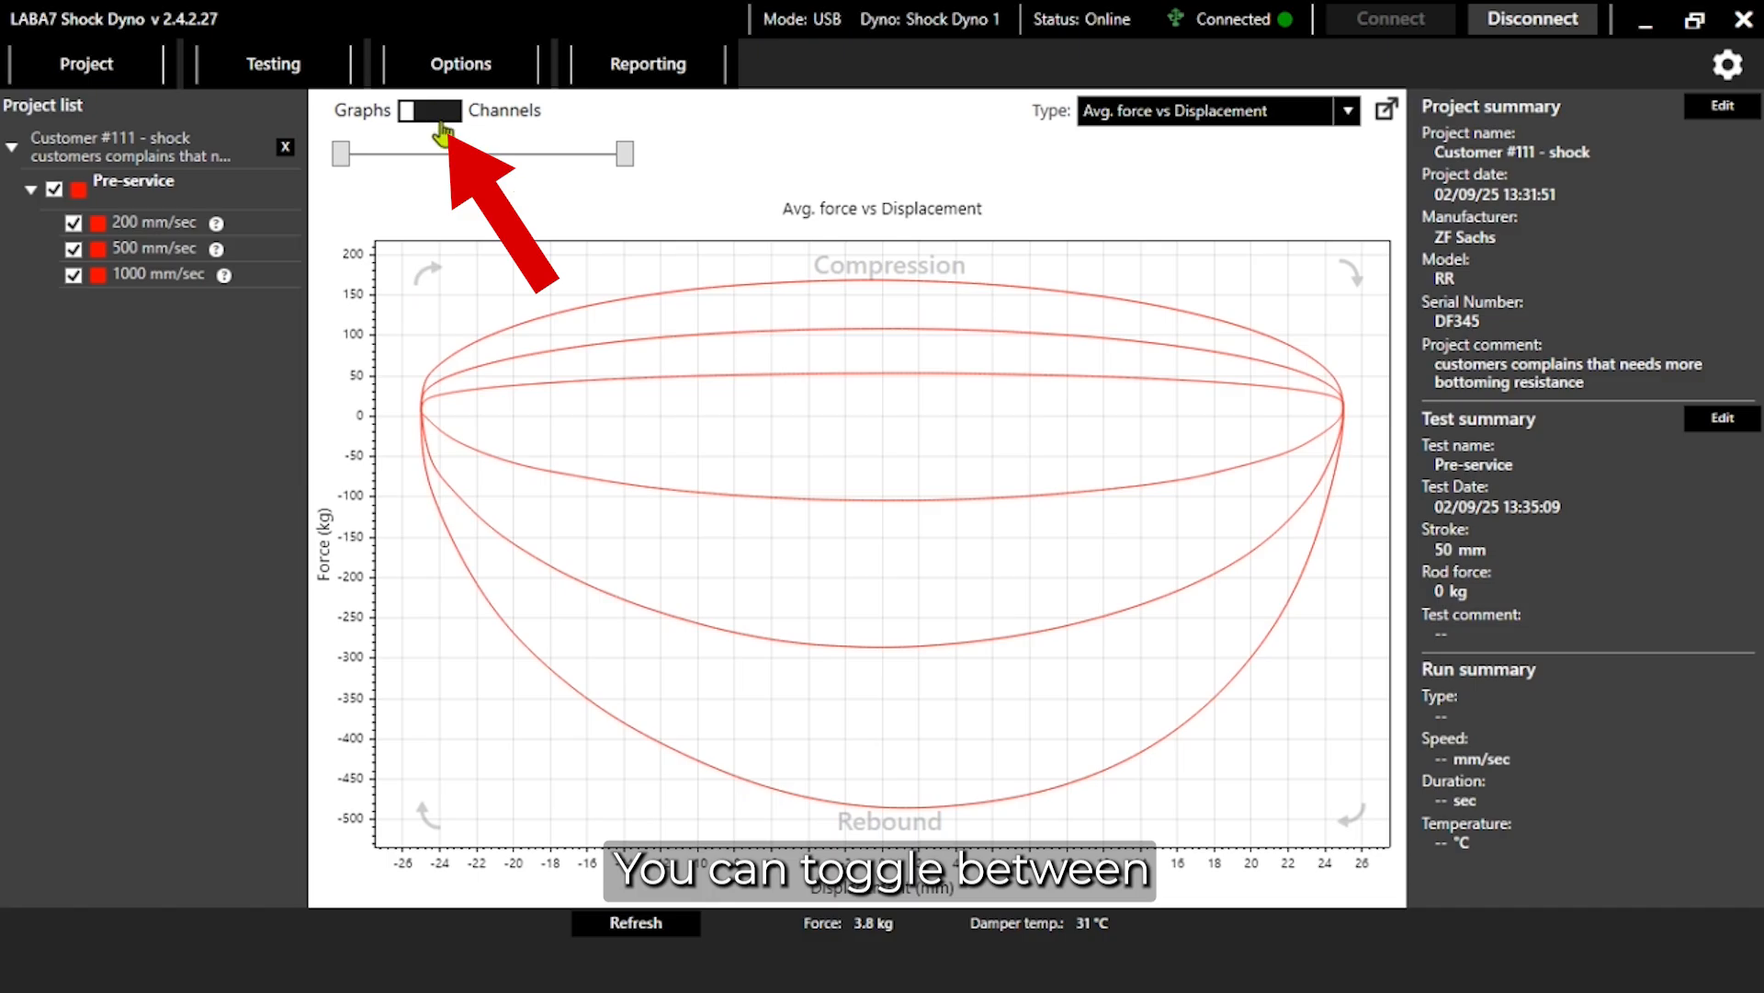
# Step: Check the graph and channel display modes and examine the Avg. force vs Displacement curves up close
pyautogui.click(443, 118)
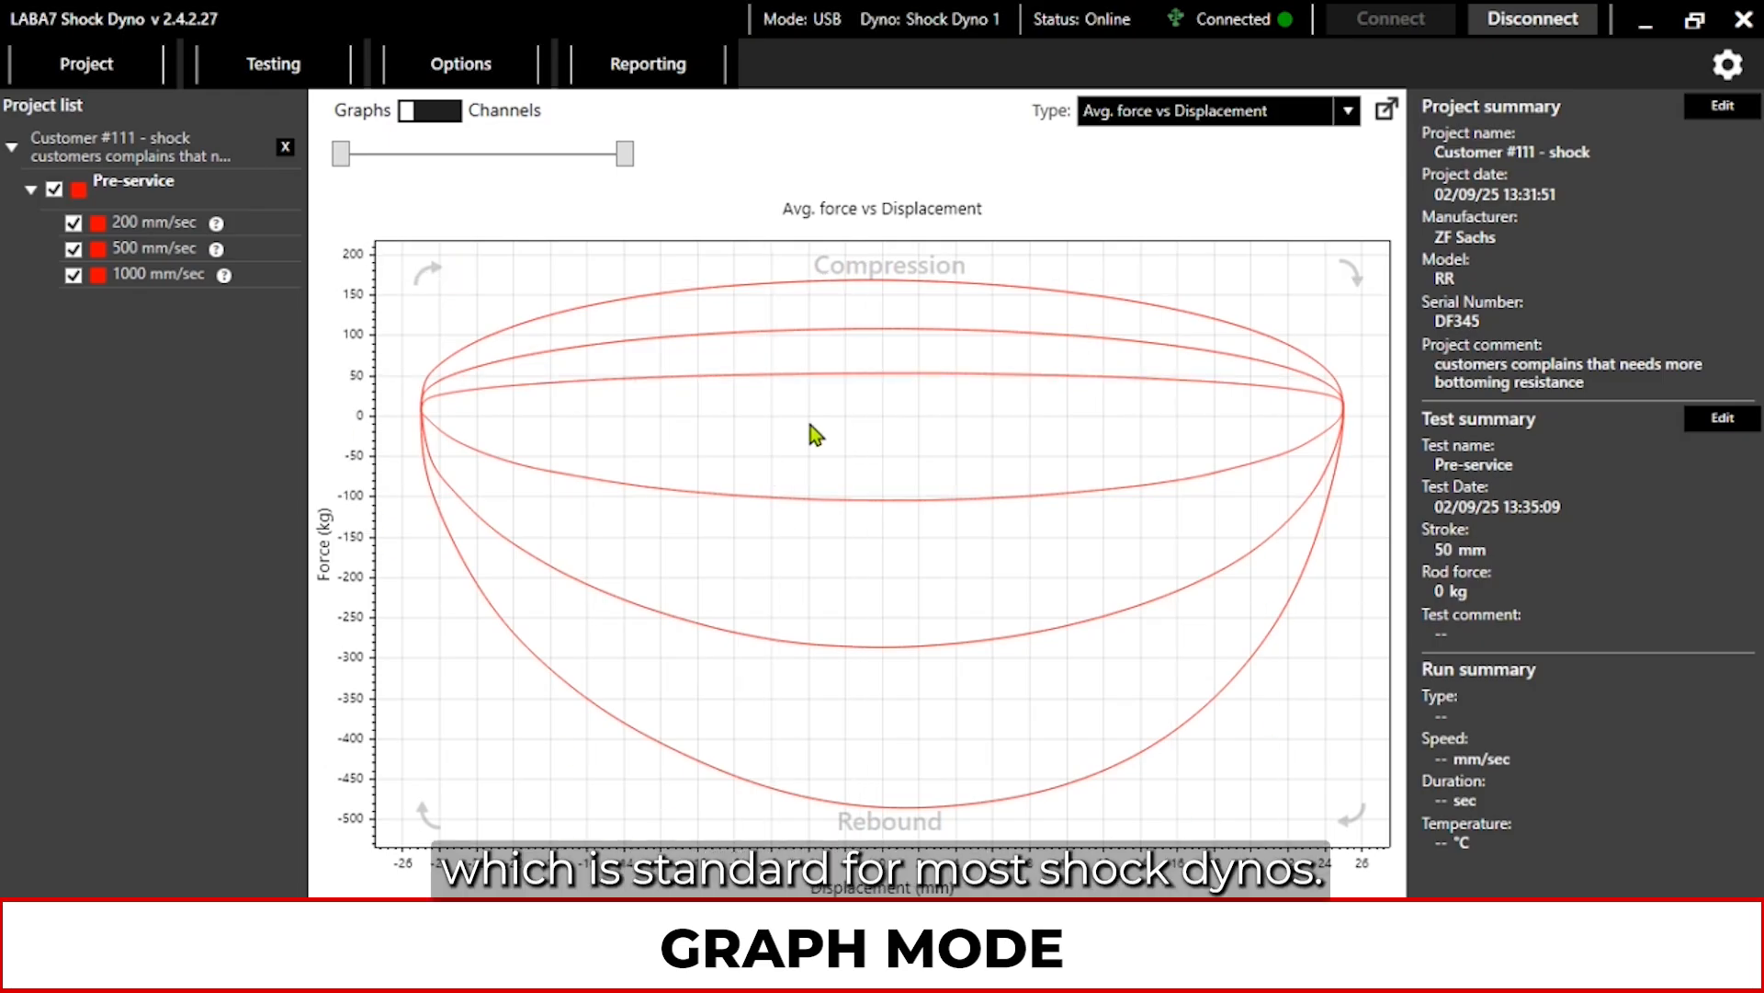
pyautogui.scroll(1, 810, 424)
pyautogui.moveTo(811, 410); pyautogui.dragTo(810, 452)
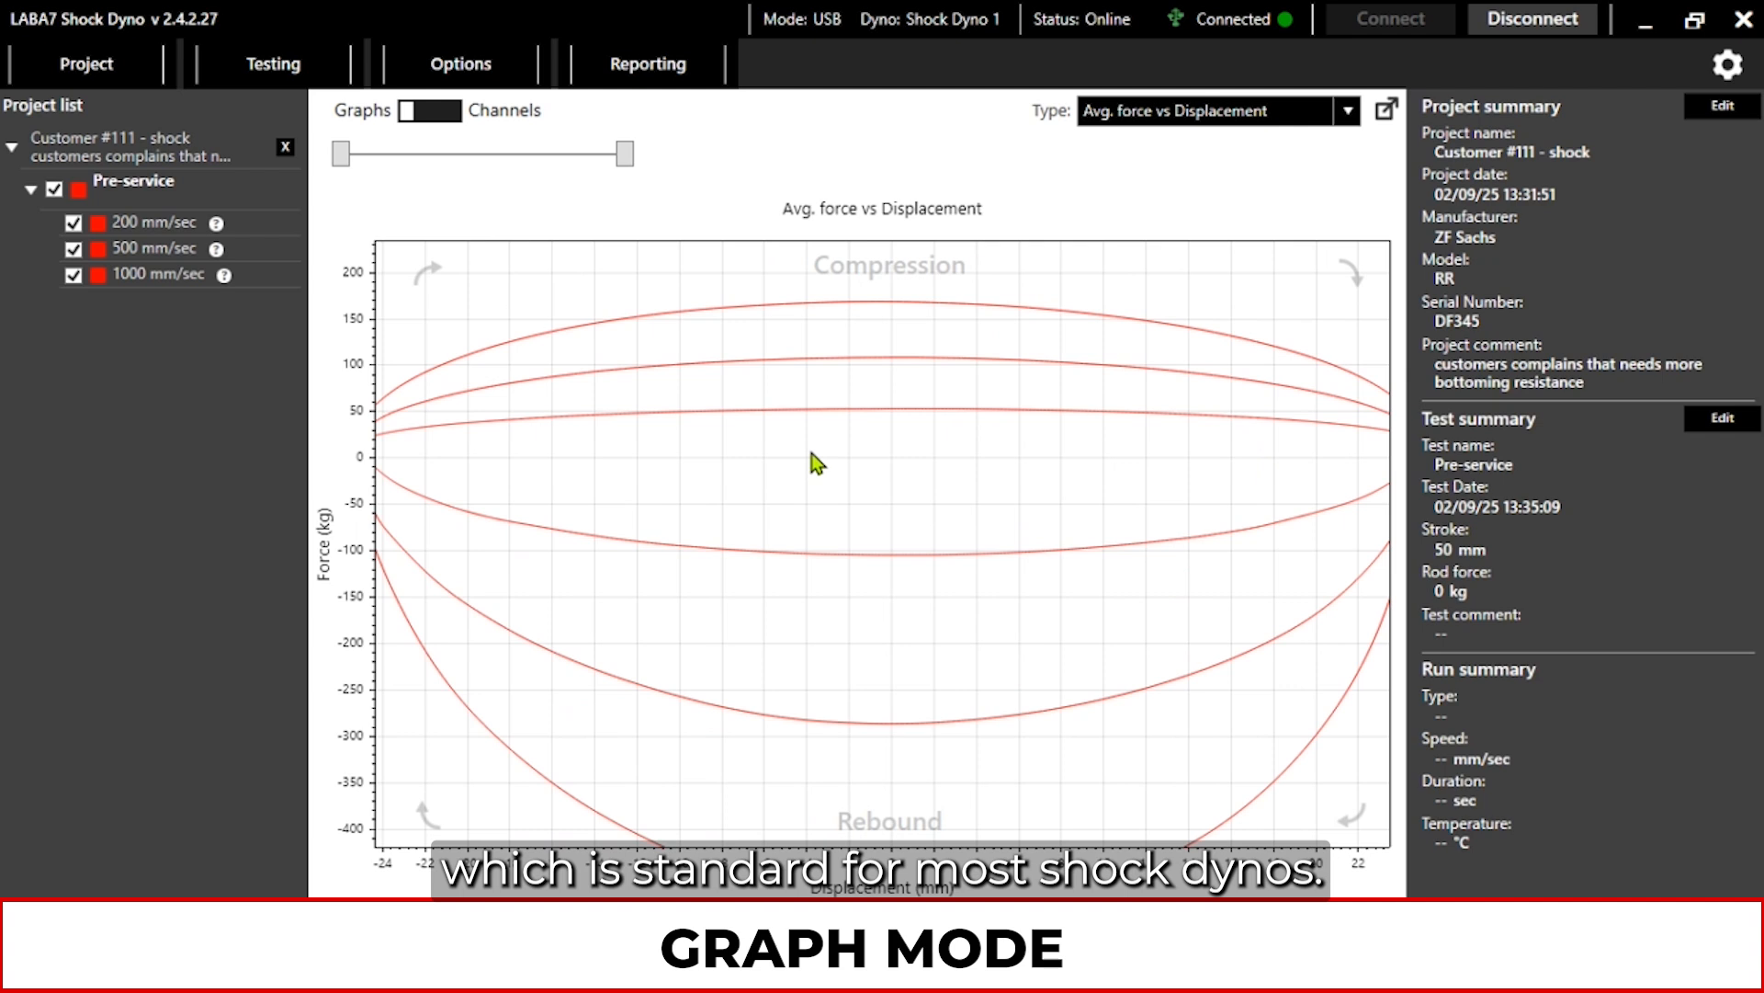
pyautogui.scroll(-1, 815, 459)
pyautogui.middleClick(819, 466)
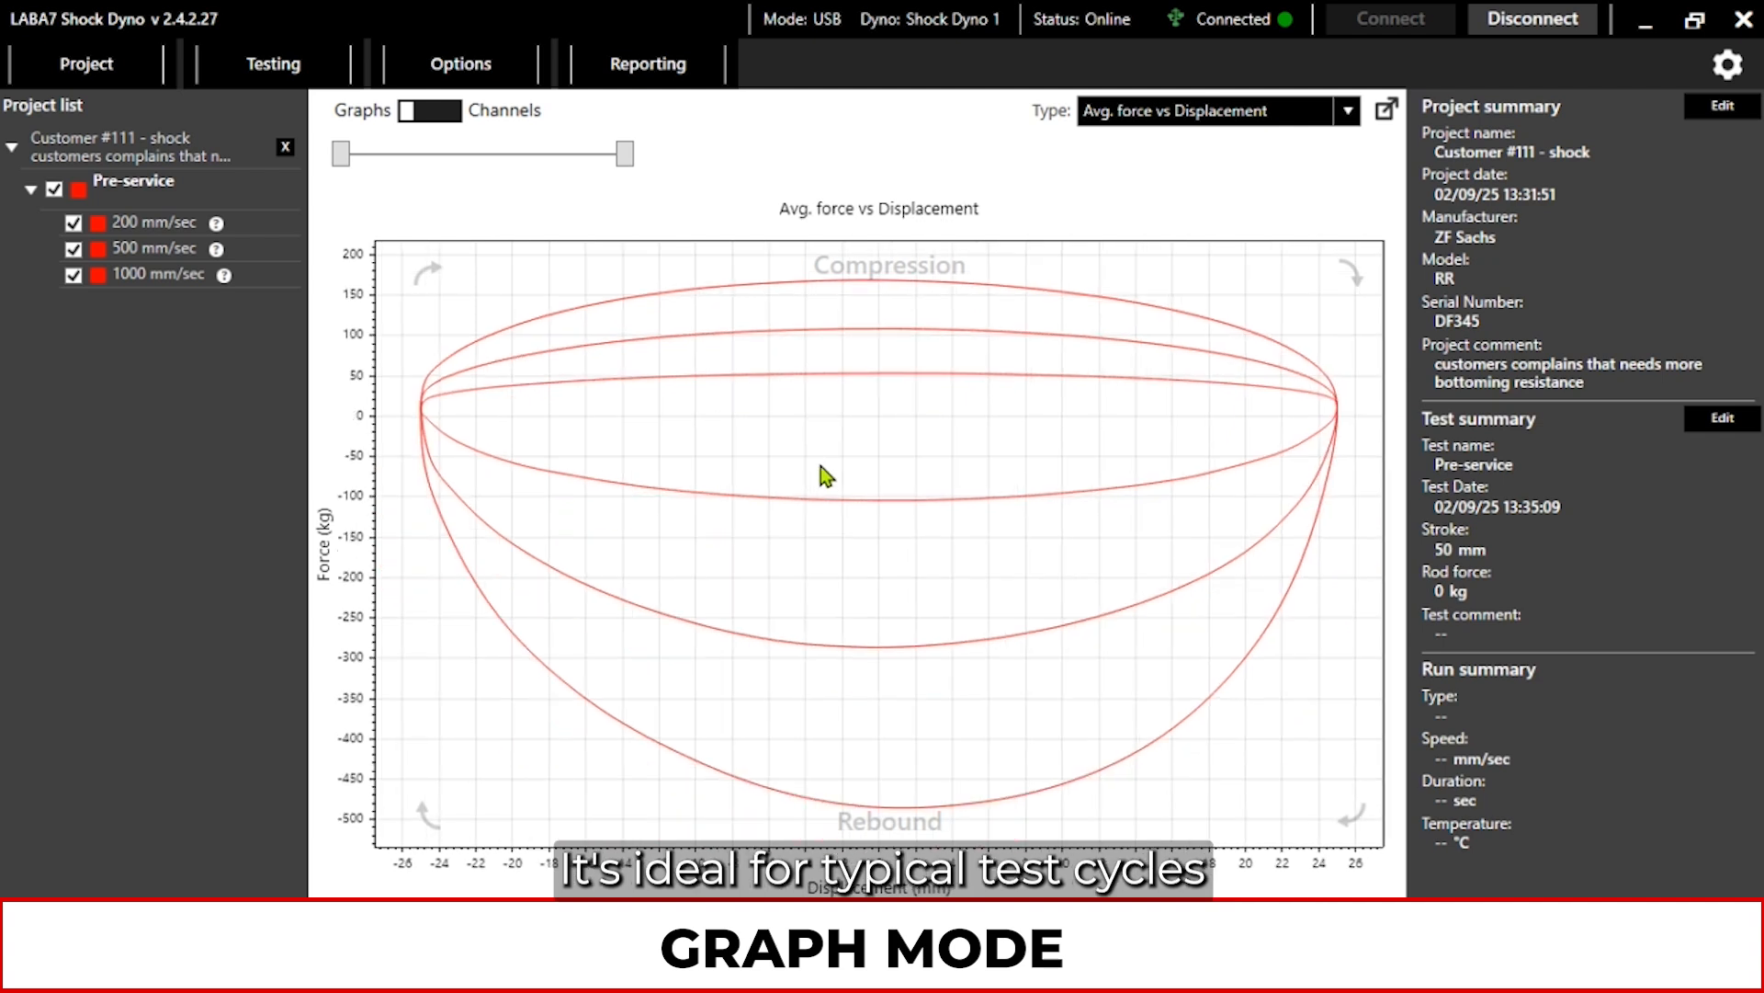
# Step: Switch to channel mode, add Displacement to the Velocity chart, and try Current before choosing Temperature as the middle Force chart's second channel
pyautogui.click(447, 119)
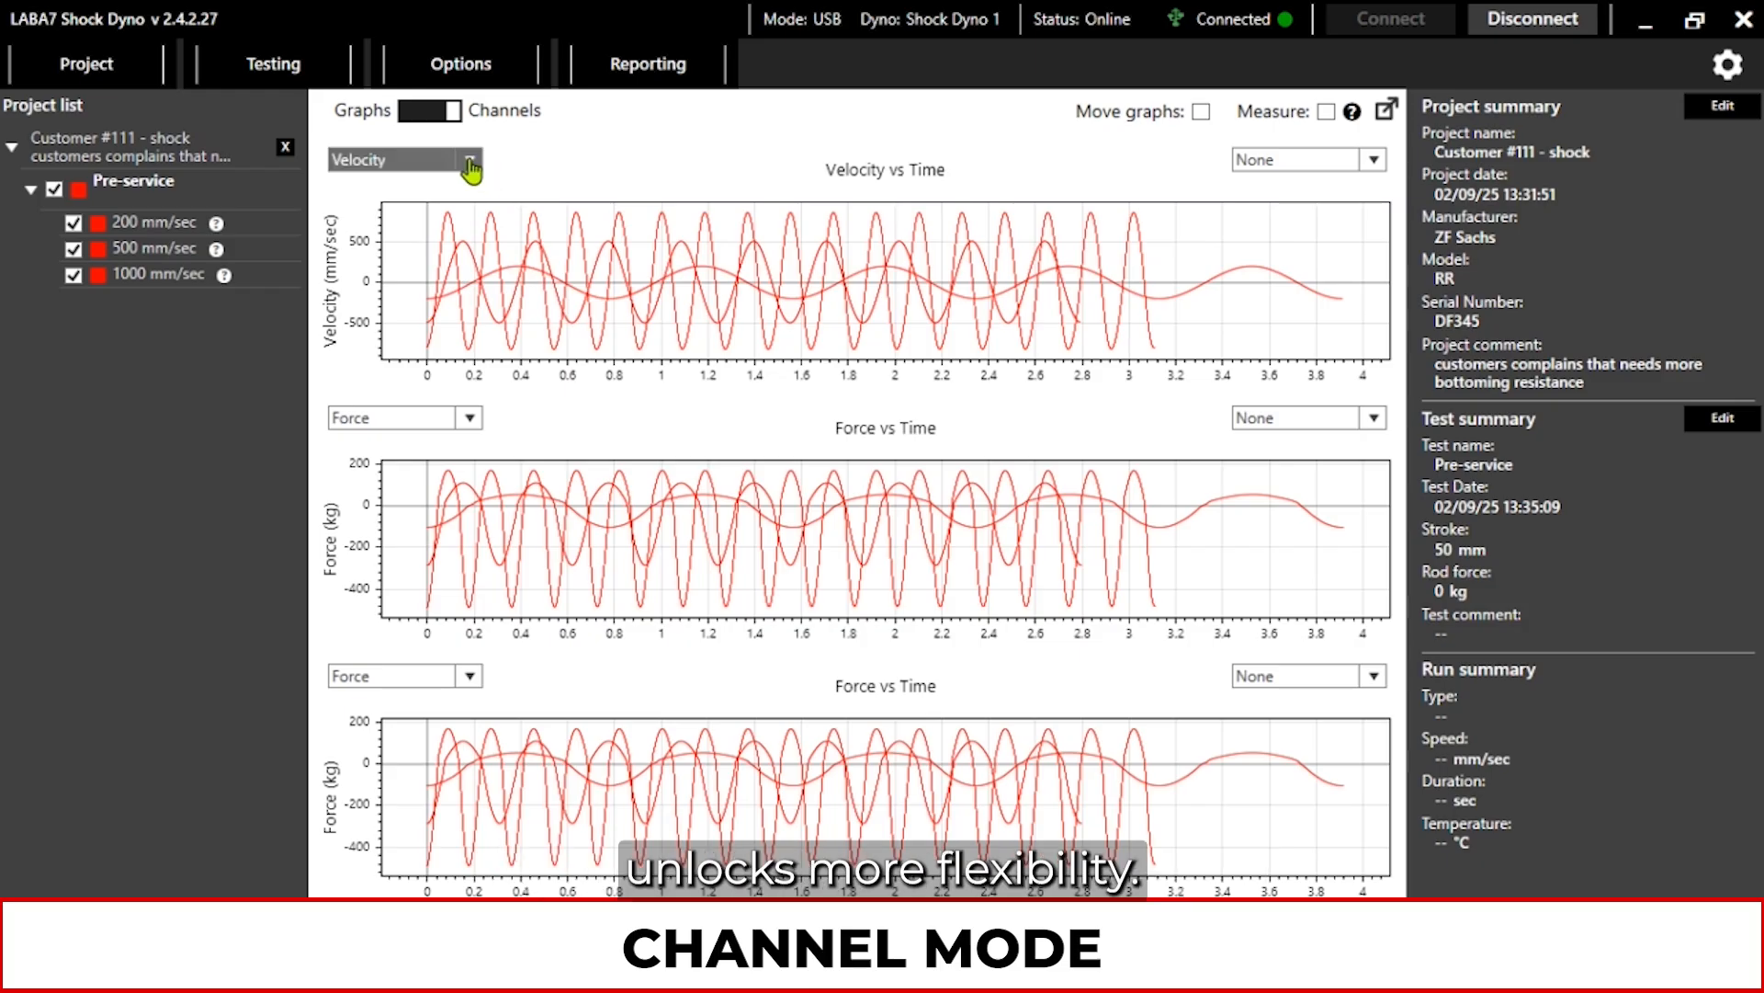
pyautogui.click(1375, 161)
pyautogui.click(1337, 271)
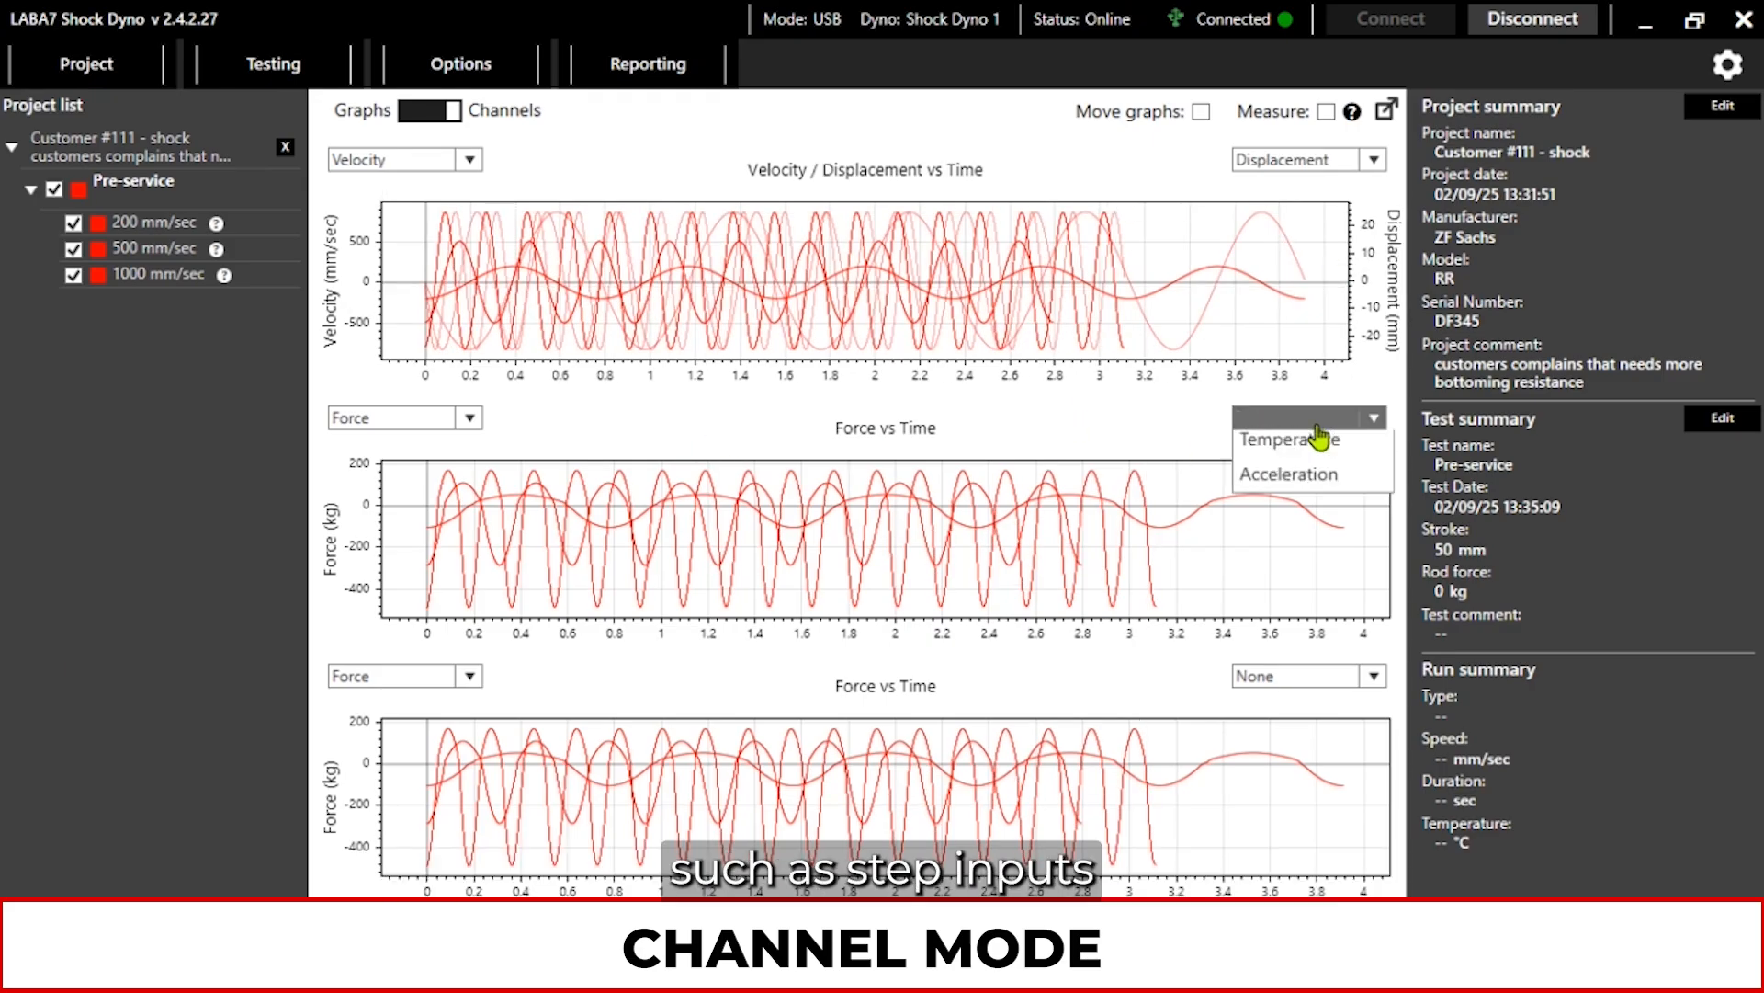
pyautogui.click(1340, 588)
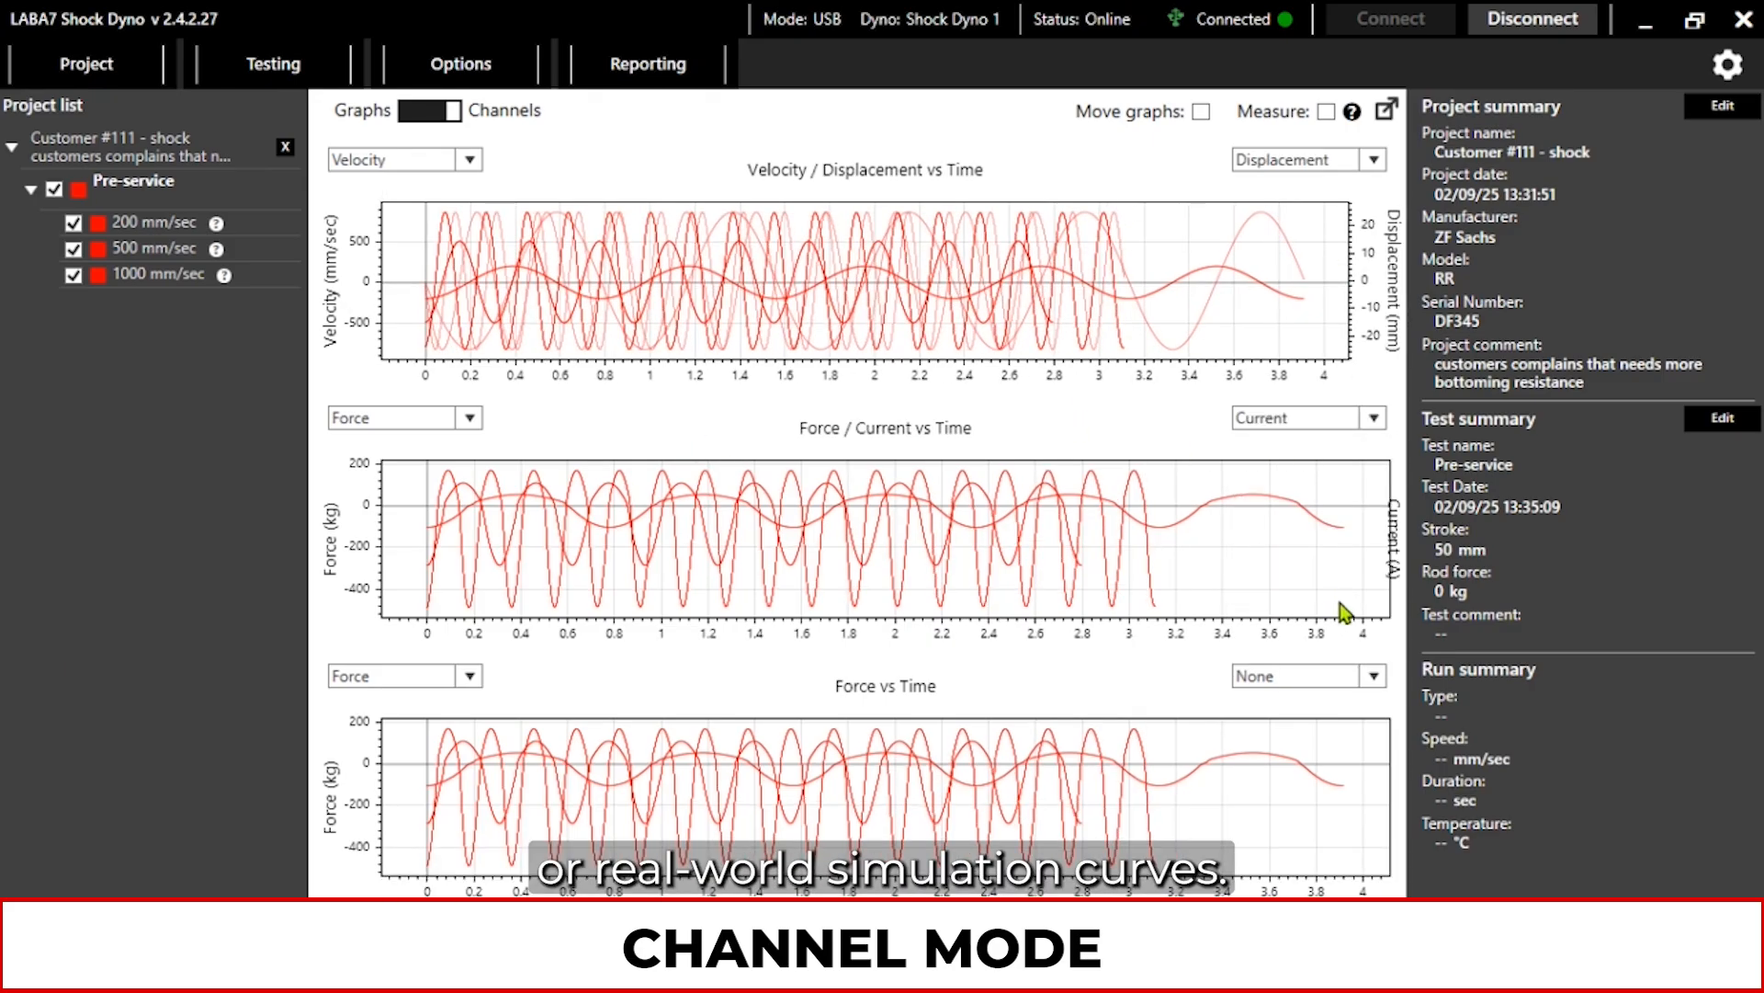
pyautogui.click(1369, 421)
pyautogui.click(1342, 626)
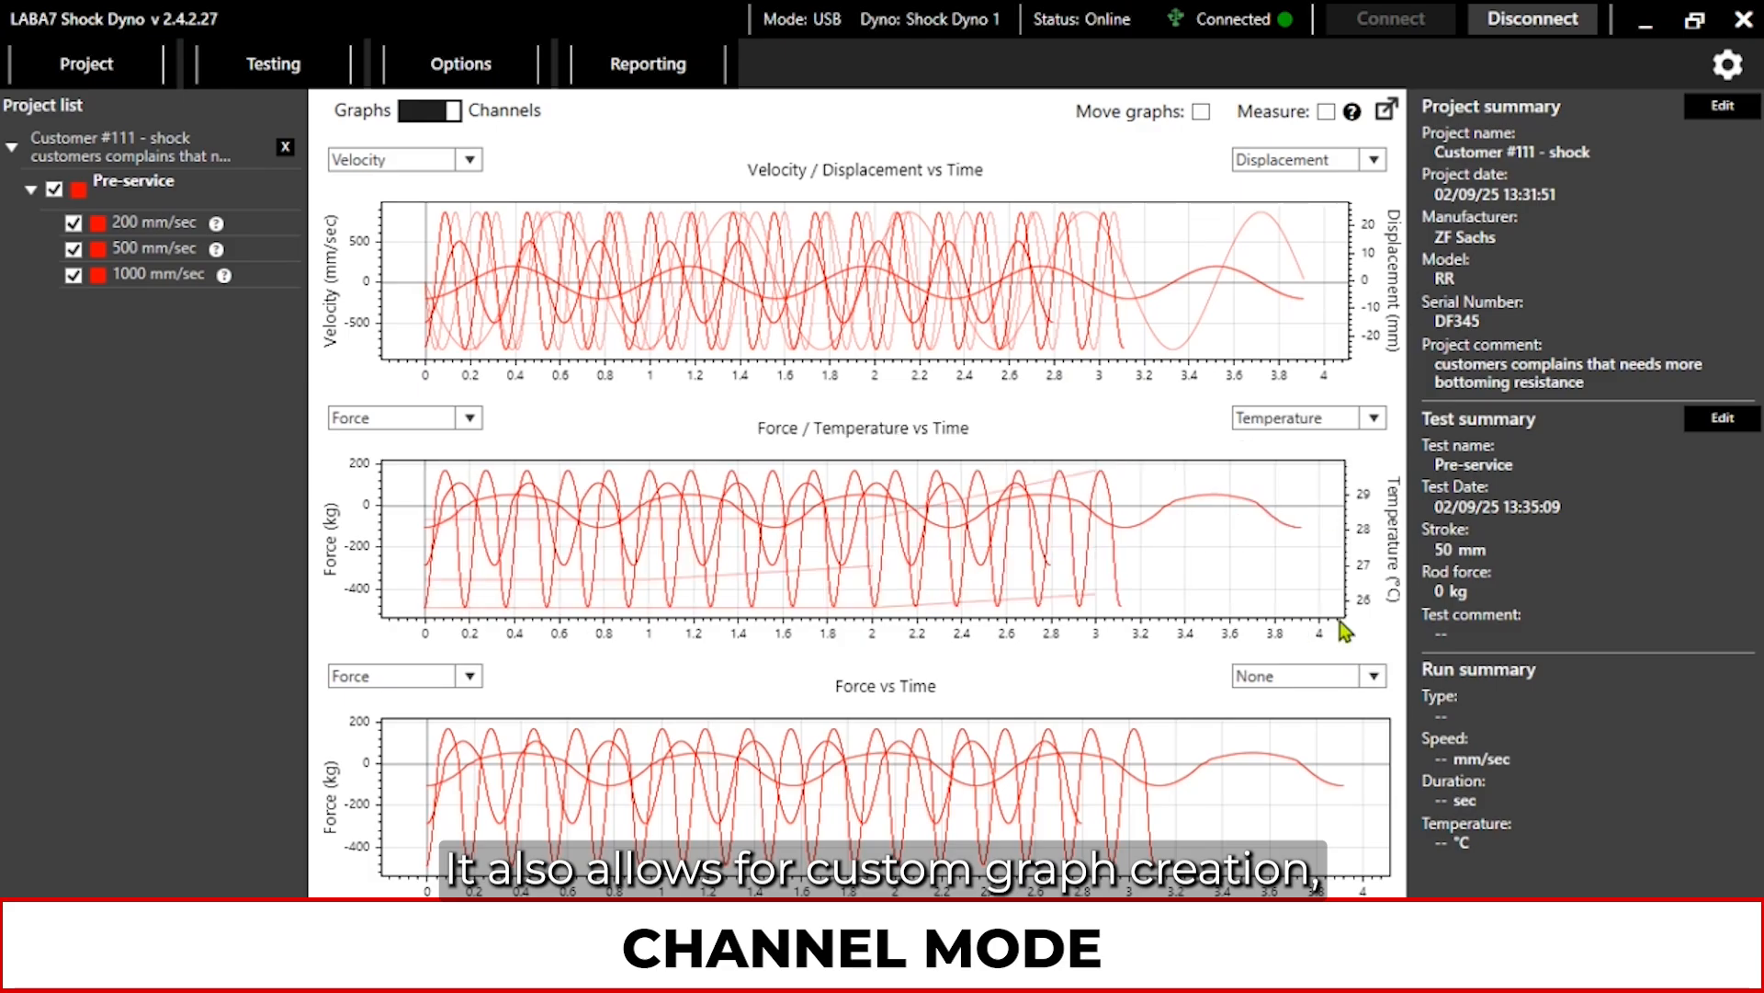
# Step: Add Acceleration as the second channel of the lowest Force chart and replace it with Displacement
pyautogui.click(1364, 677)
pyautogui.click(1287, 878)
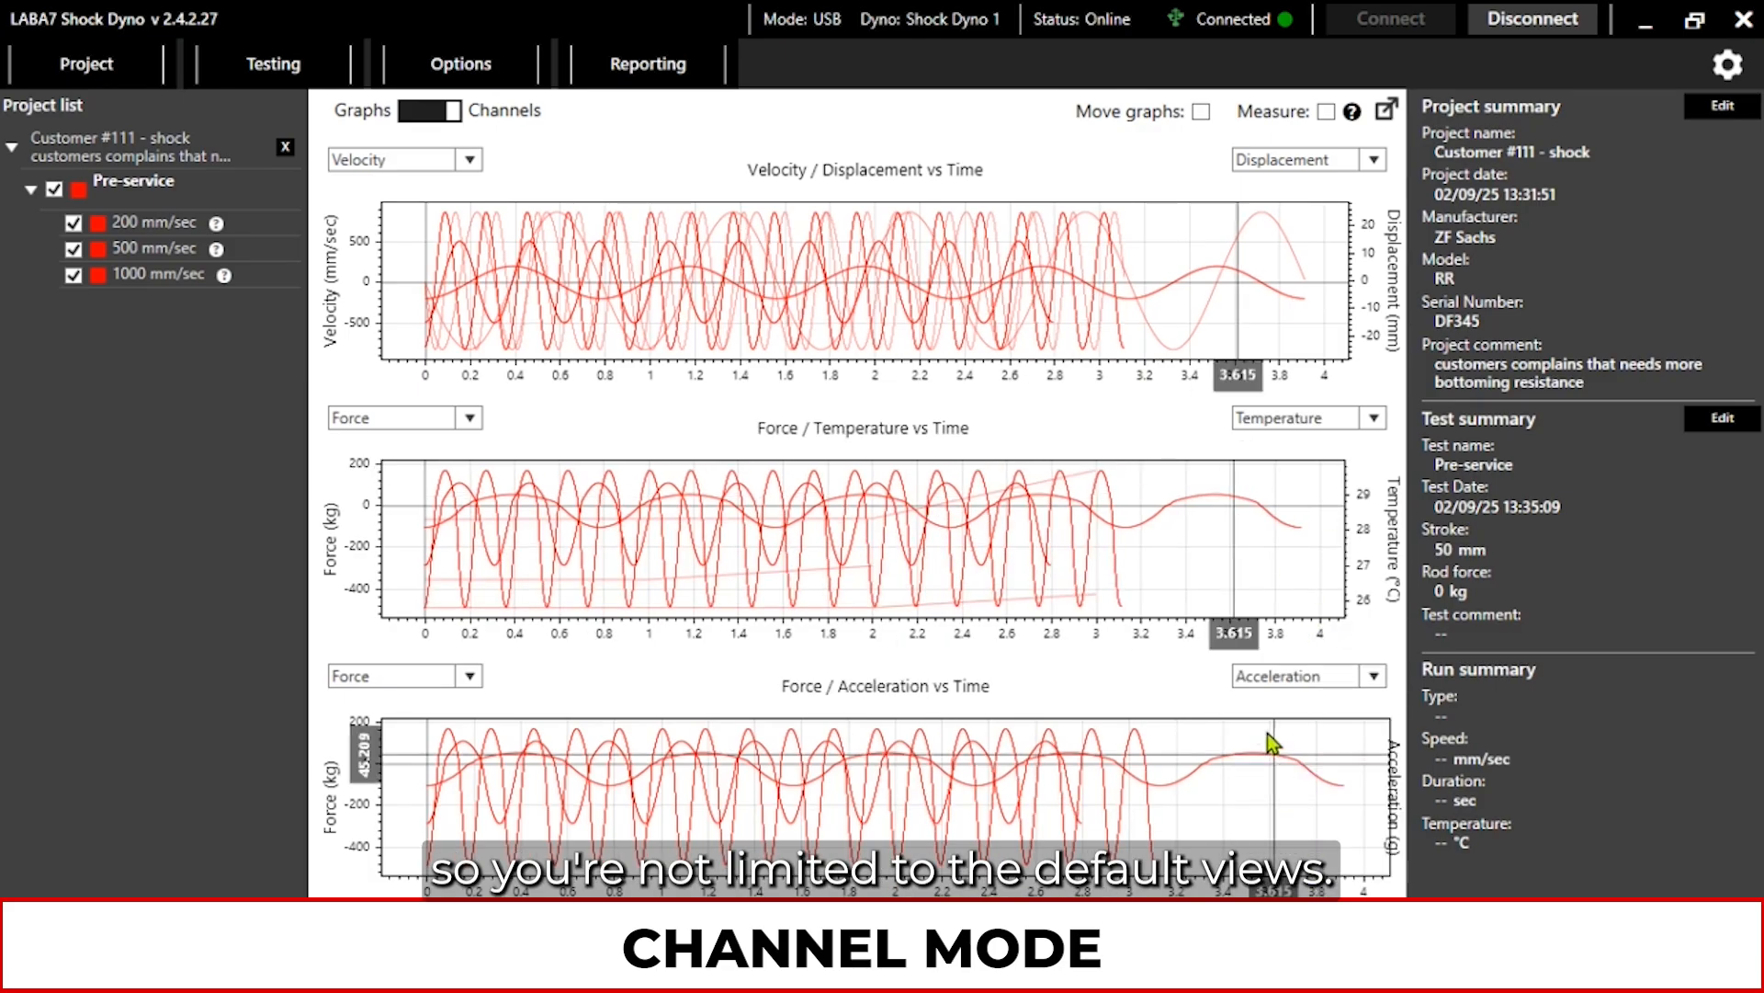
pyautogui.click(1310, 682)
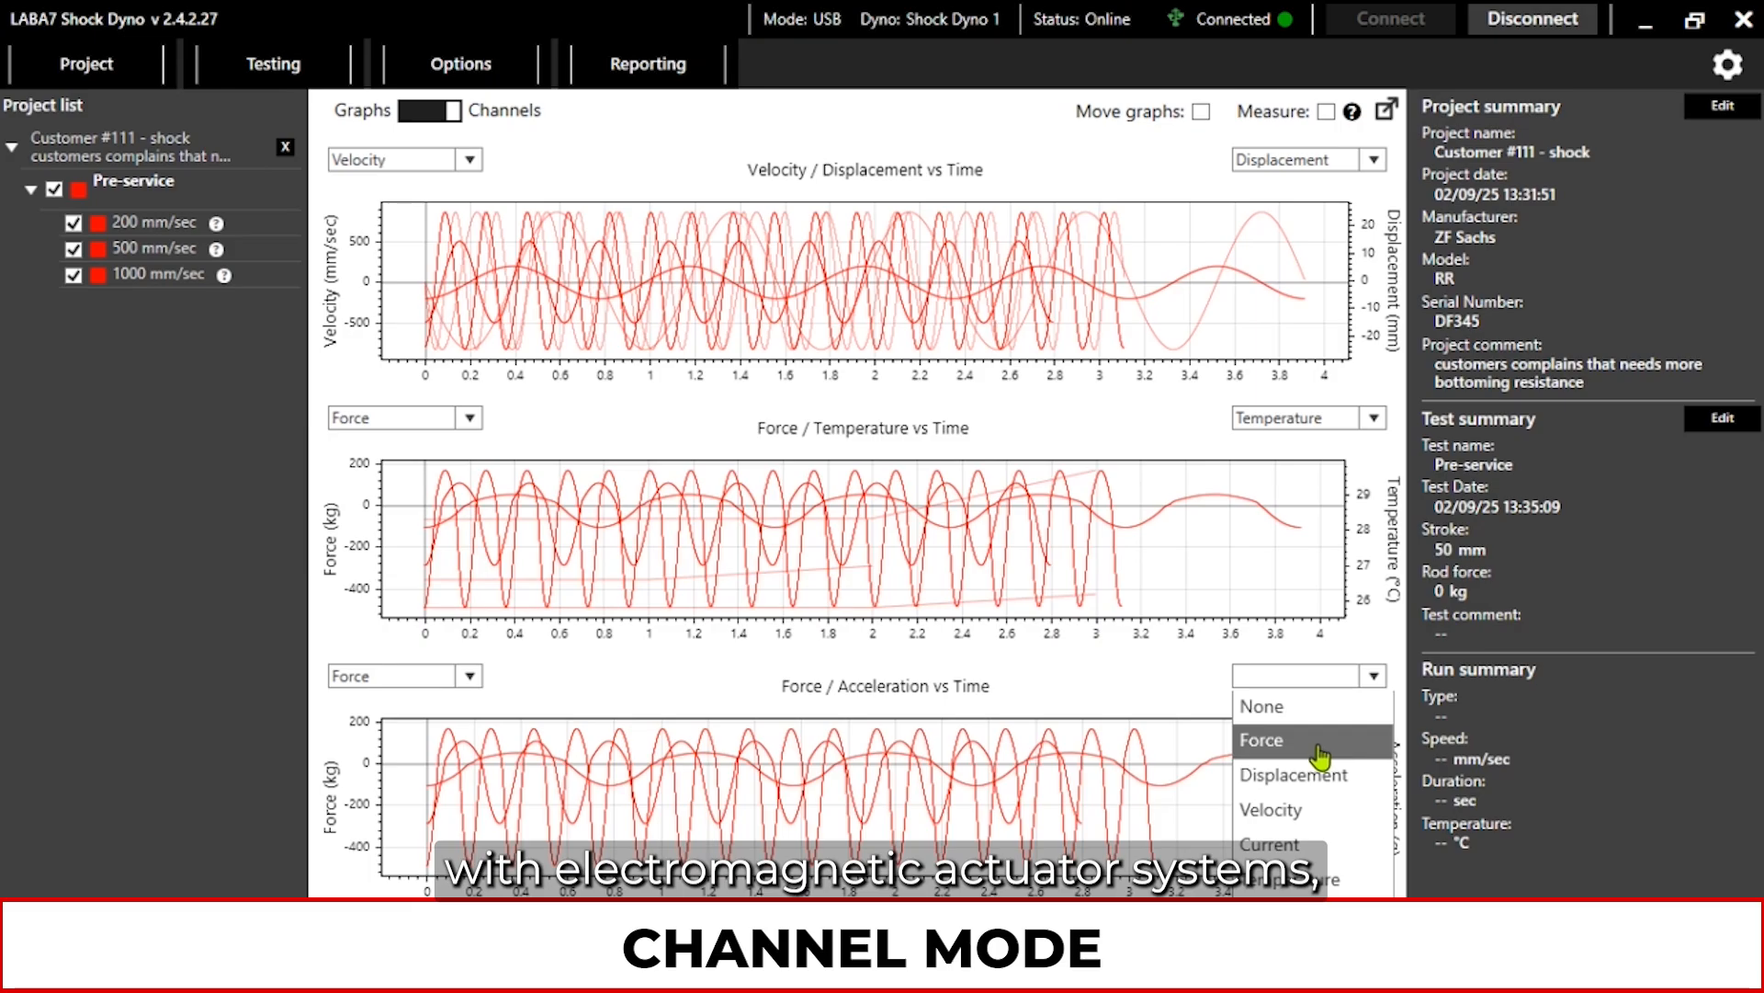
pyautogui.click(1320, 775)
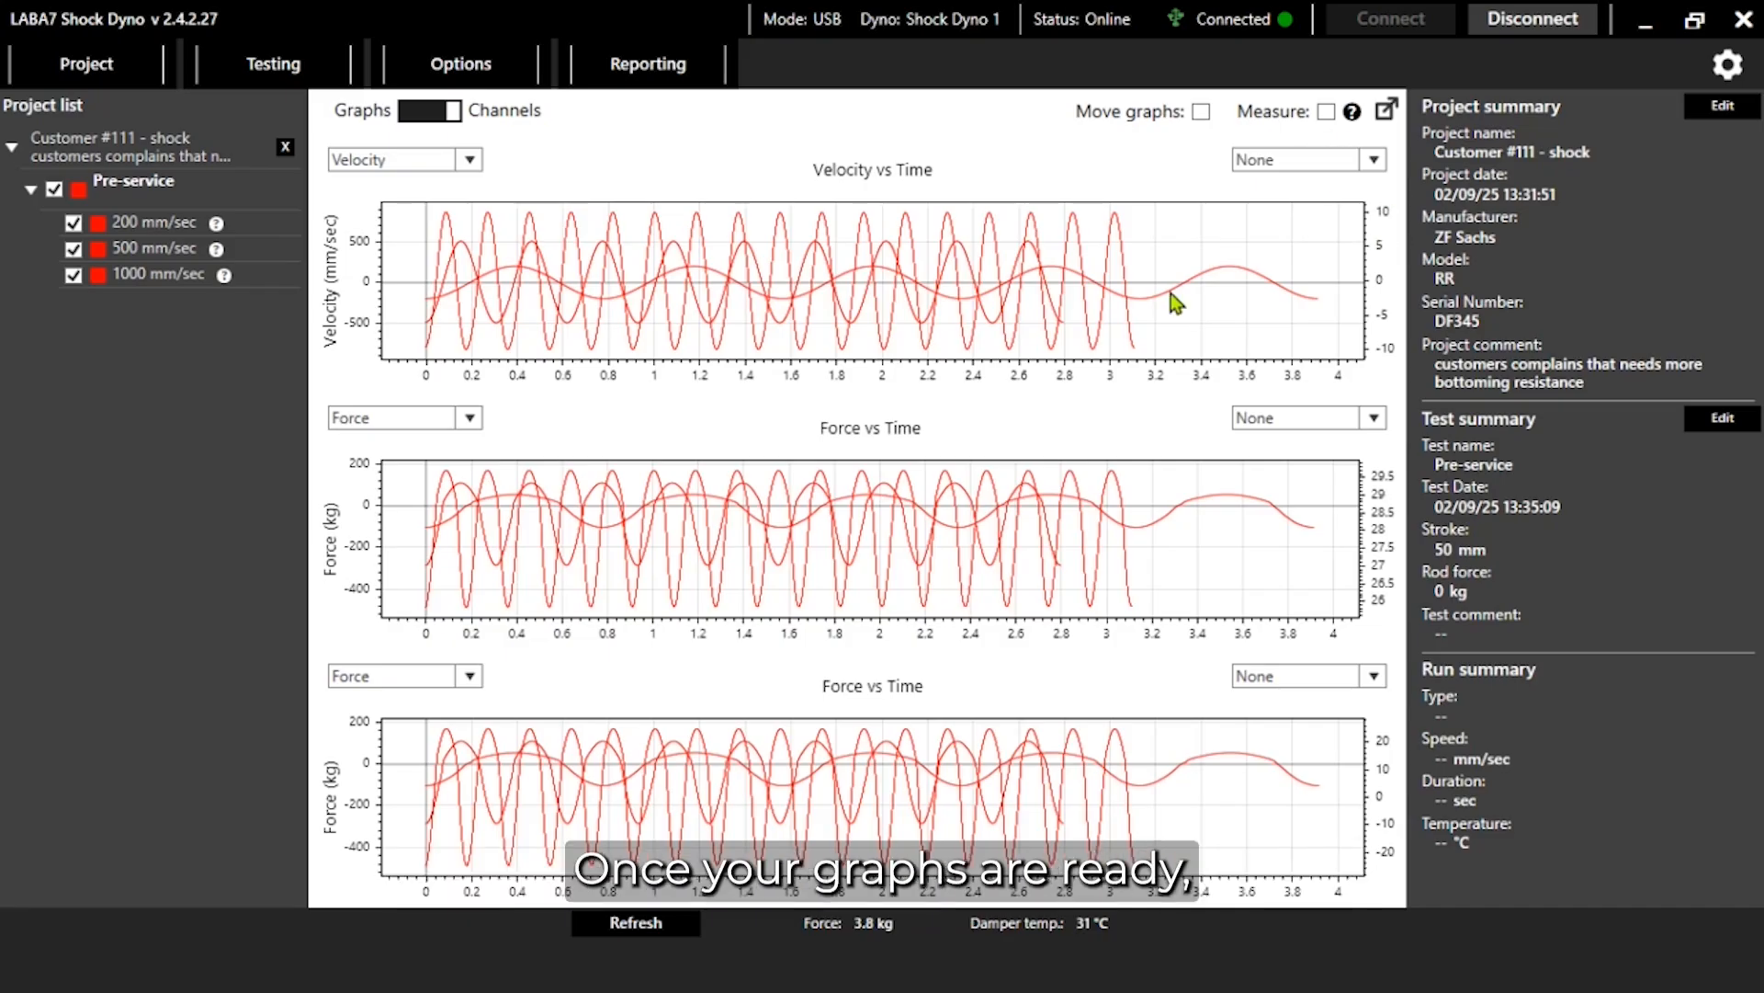
# Step: Examine a section of the Velocity vs Time chart up close
pyautogui.scroll(6, 773, 235)
pyautogui.moveTo(796, 275); pyautogui.dragTo(608, 294)
pyautogui.scroll(-4, 609, 294)
pyautogui.click(712, 290)
pyautogui.click(713, 279)
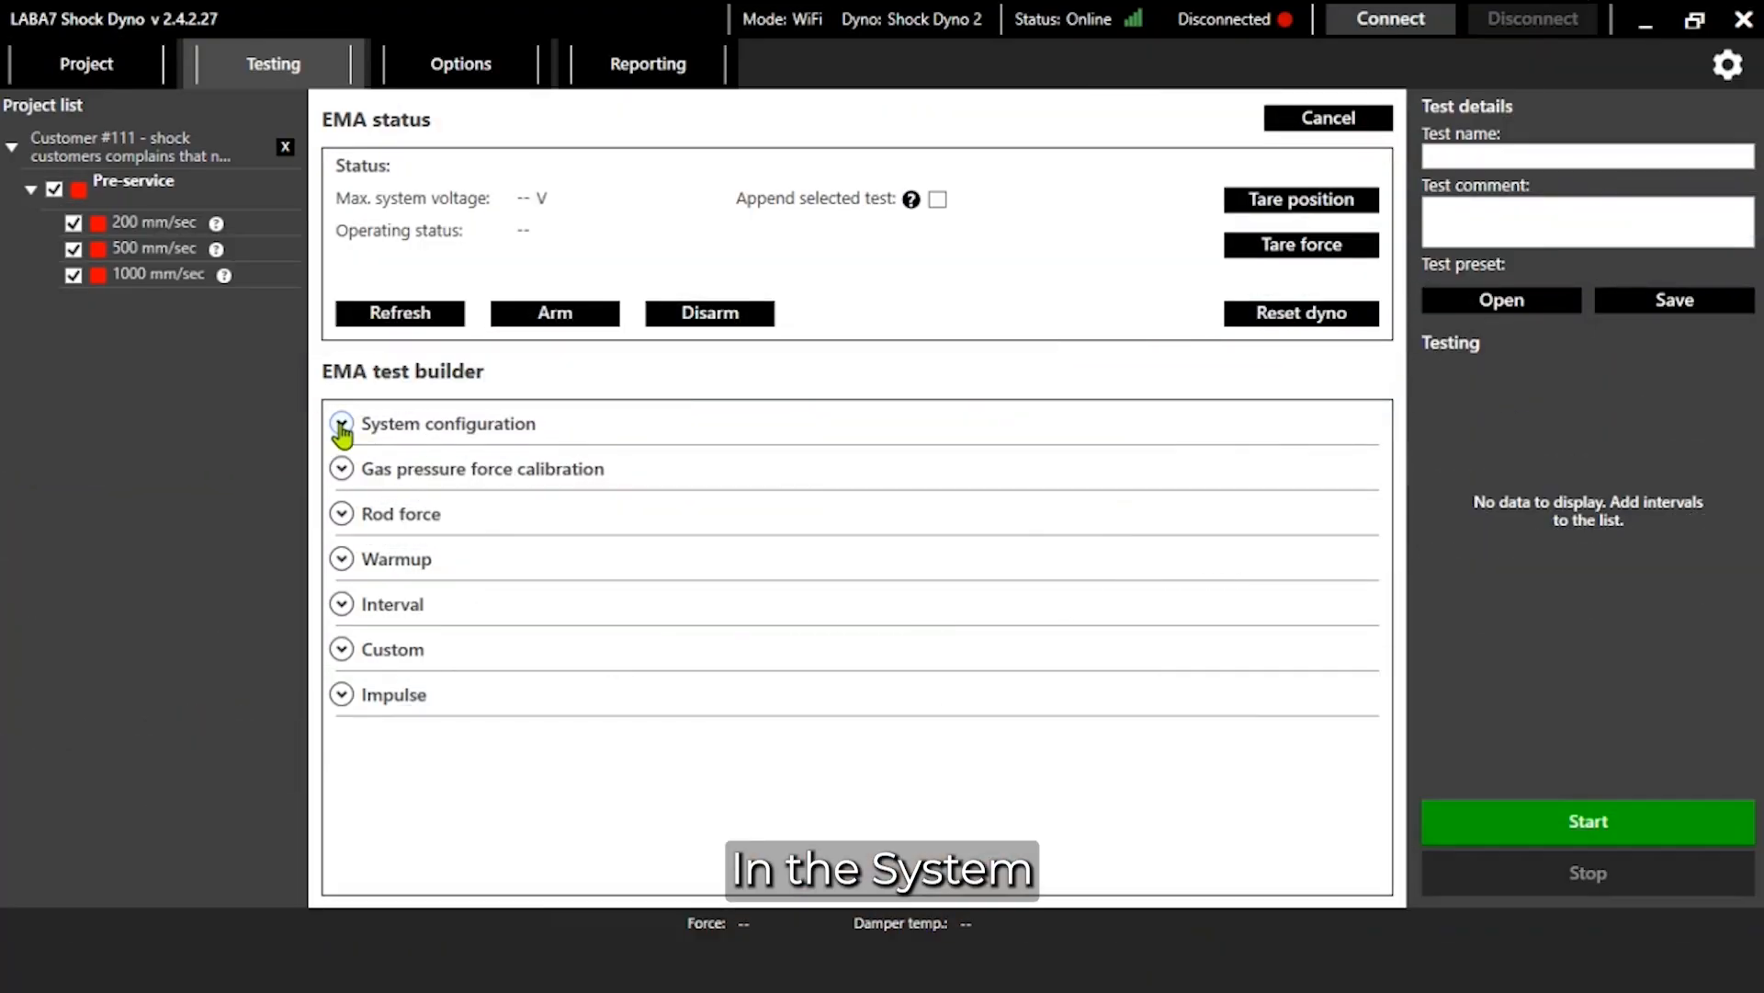
# Step: Add a system configuration with limits of 500 kg force, 1500 mm/sec speed, 750 kg motor torque and 50 mm position, plus a temperature limit
pyautogui.click(342, 424)
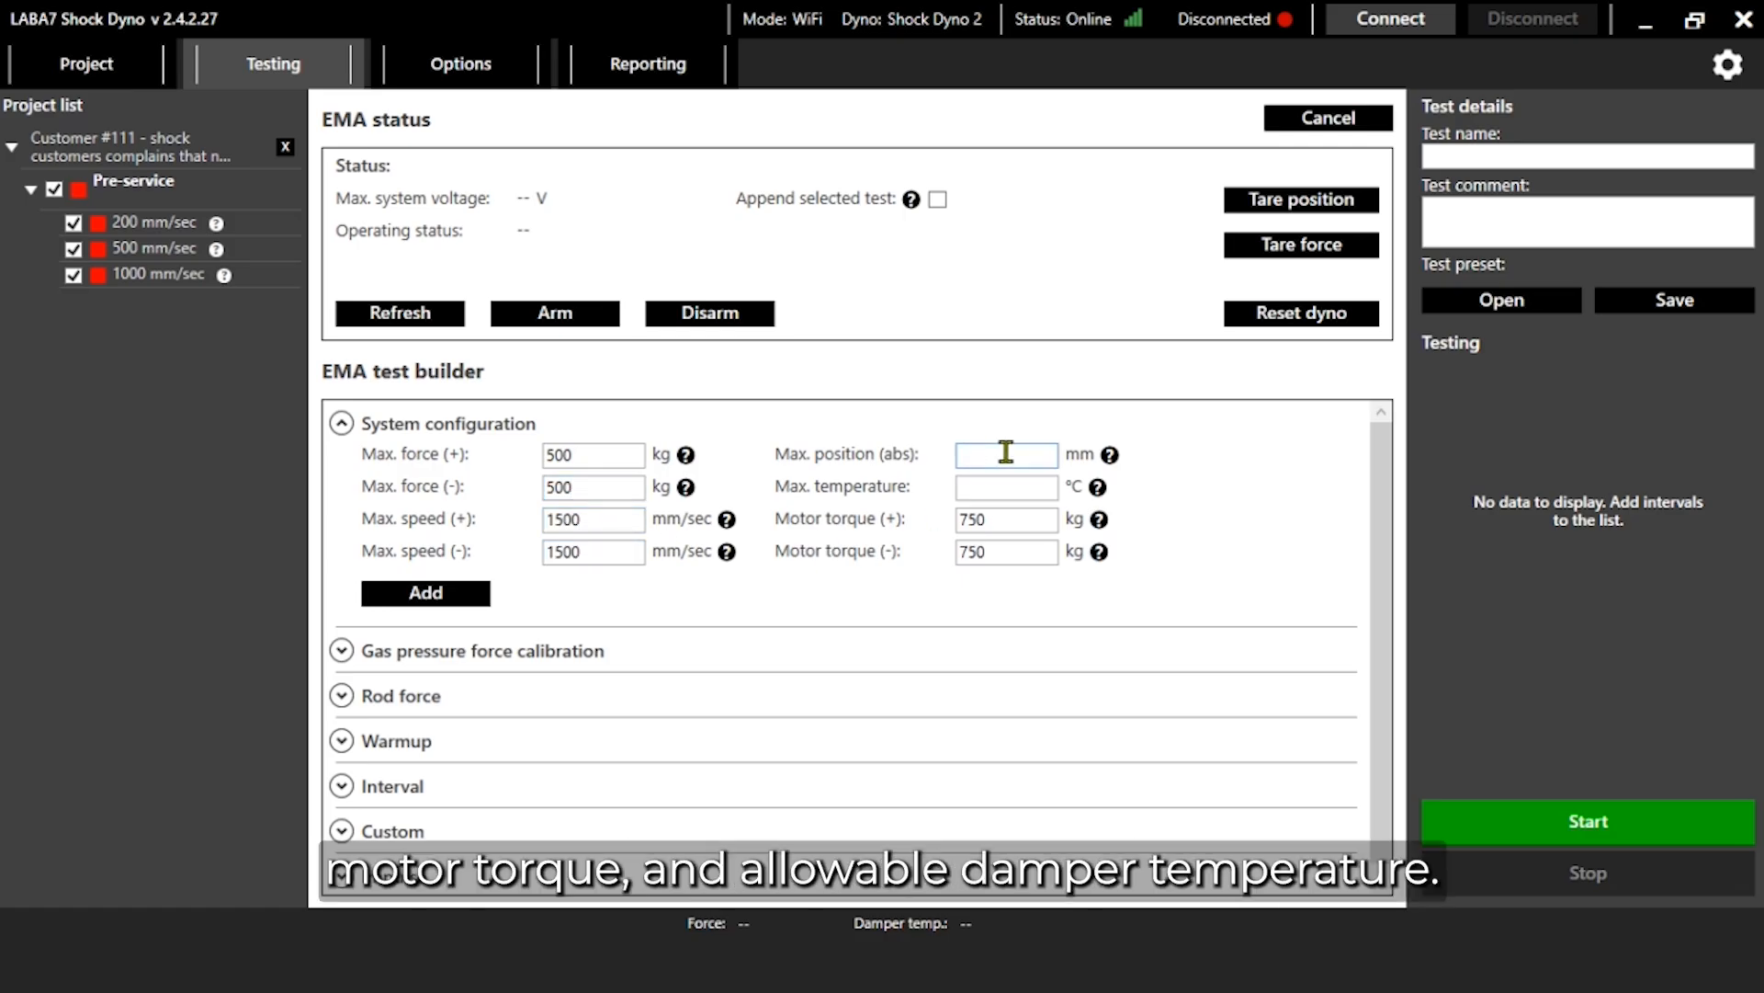
pyautogui.write('50')
pyautogui.click(1027, 487)
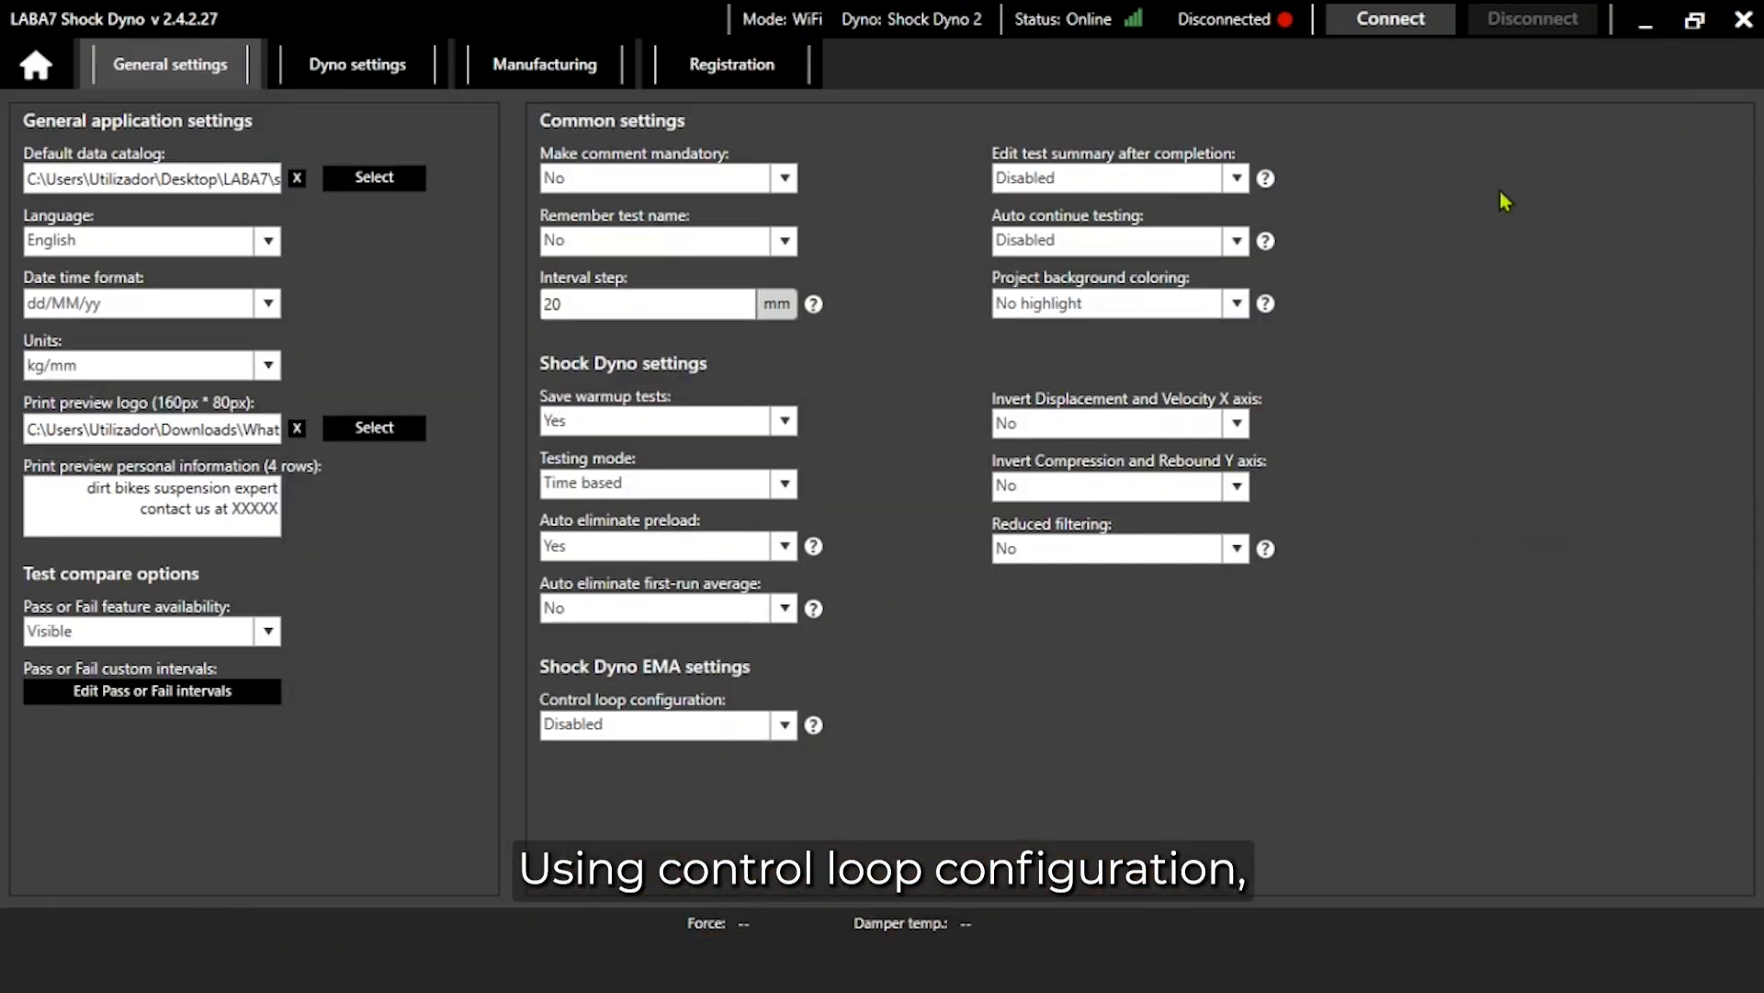
# Step: Enable control loop configuration in the general EMA settings and return to the test builder
pyautogui.click(784, 724)
pyautogui.click(735, 792)
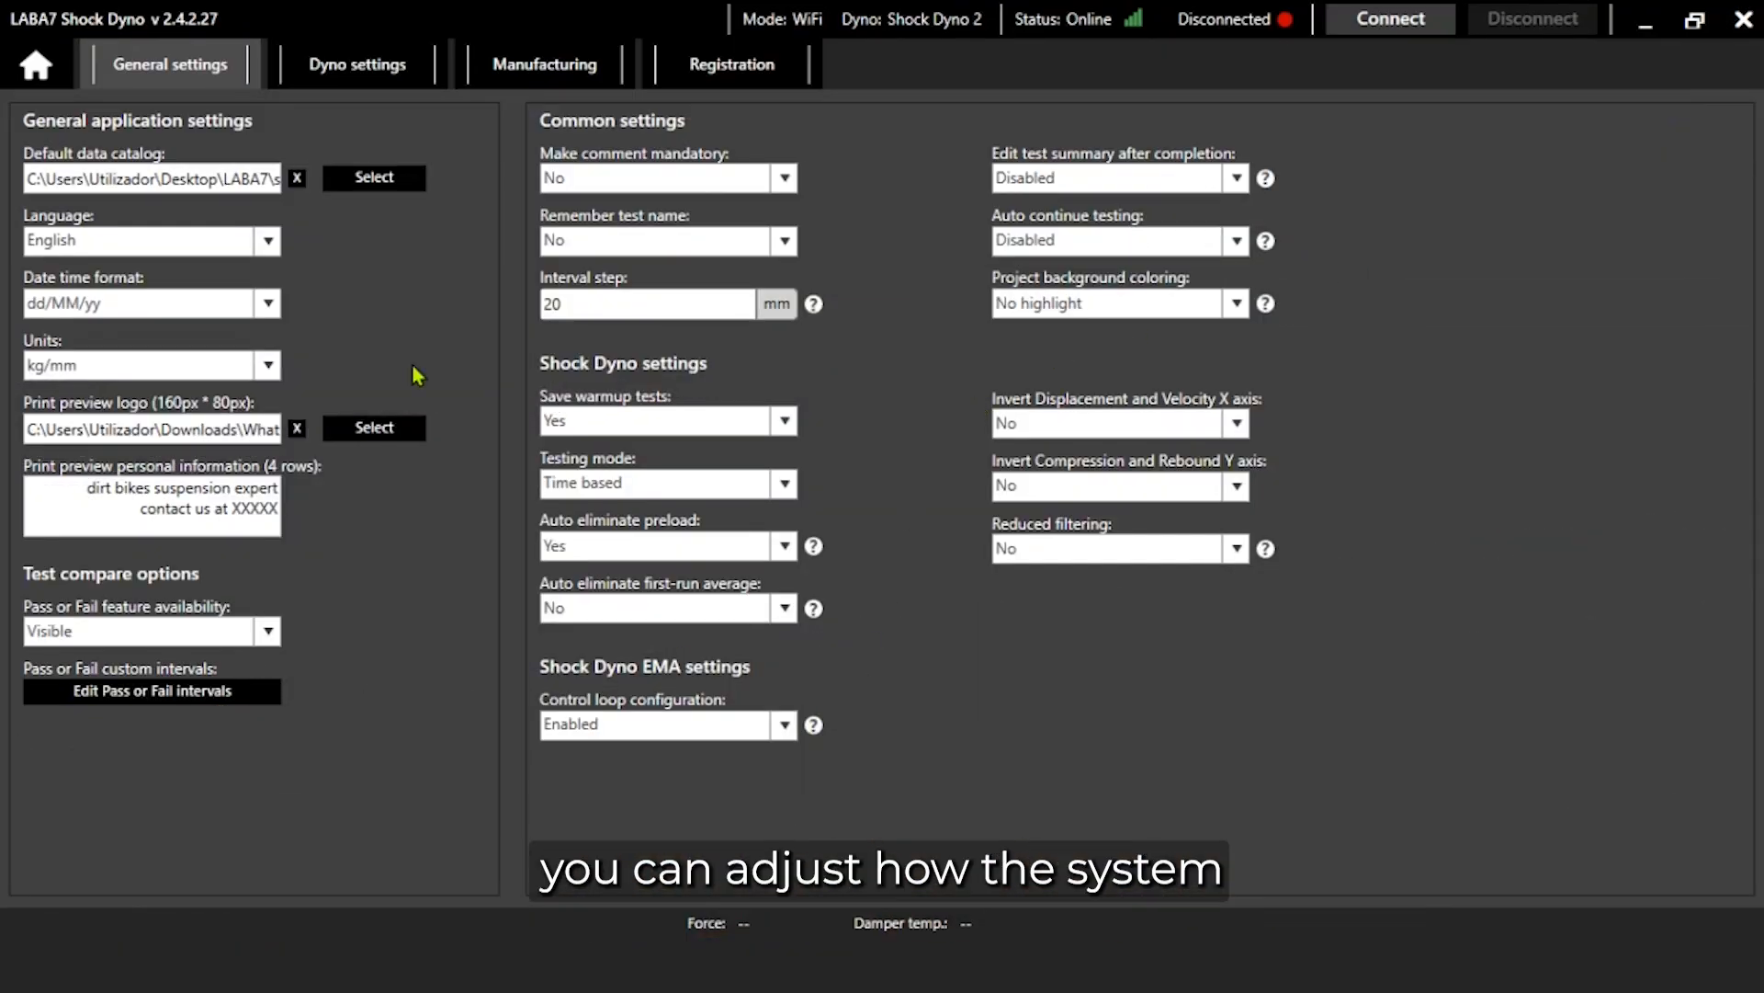
pyautogui.click(42, 66)
pyautogui.click(272, 66)
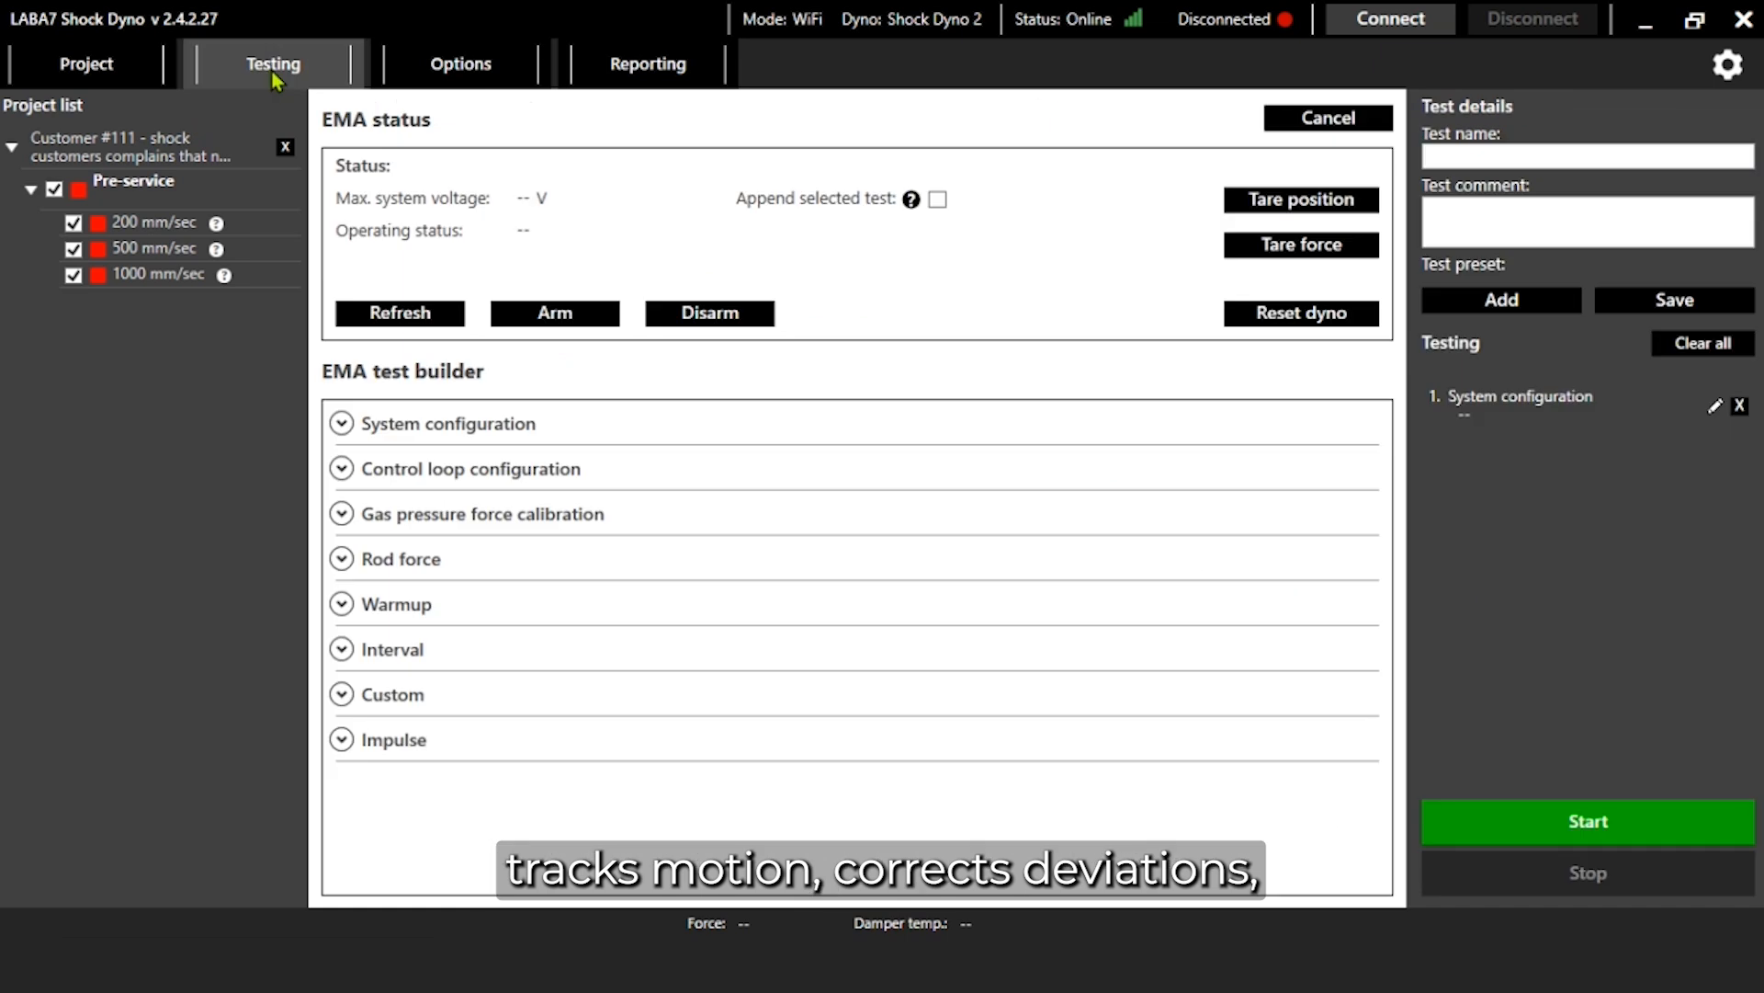
# Step: Add a control loop configuration with torque bandwidth 1930 rad/s, velocity overshoot 11.5, settling time 6.4, position bandwidth ratio 2.8 and ramp 110
pyautogui.click(342, 470)
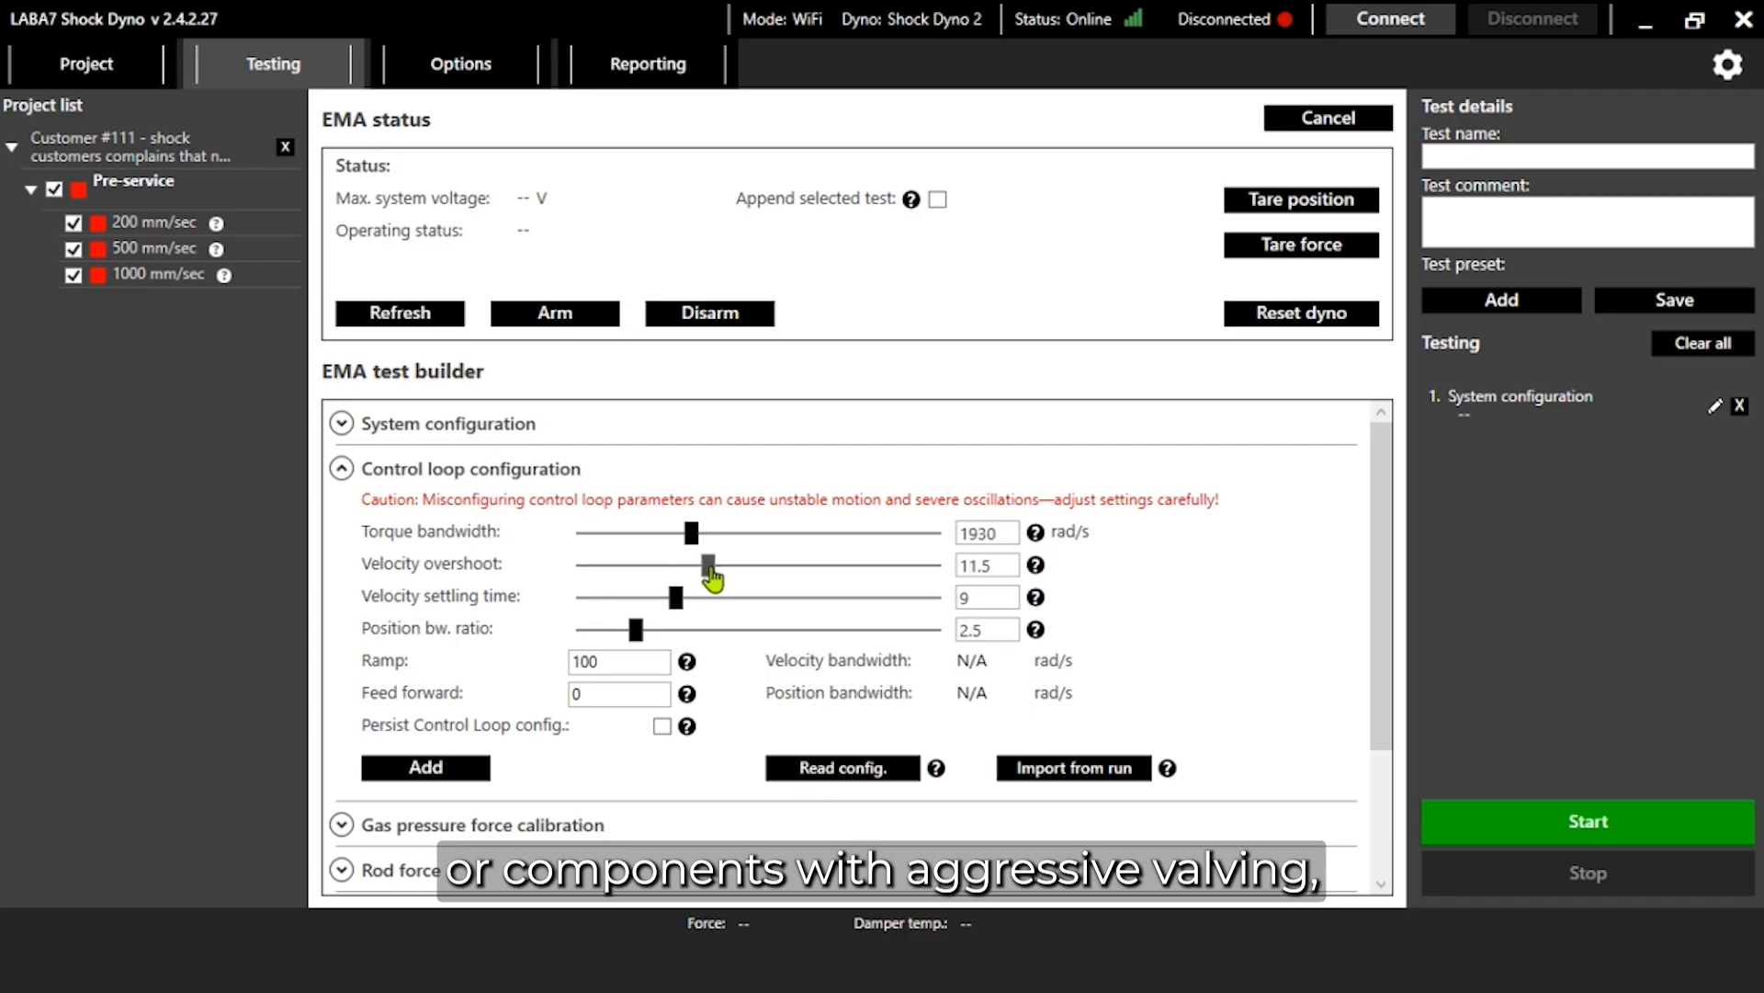
pyautogui.moveTo(636, 630); pyautogui.dragTo(660, 631)
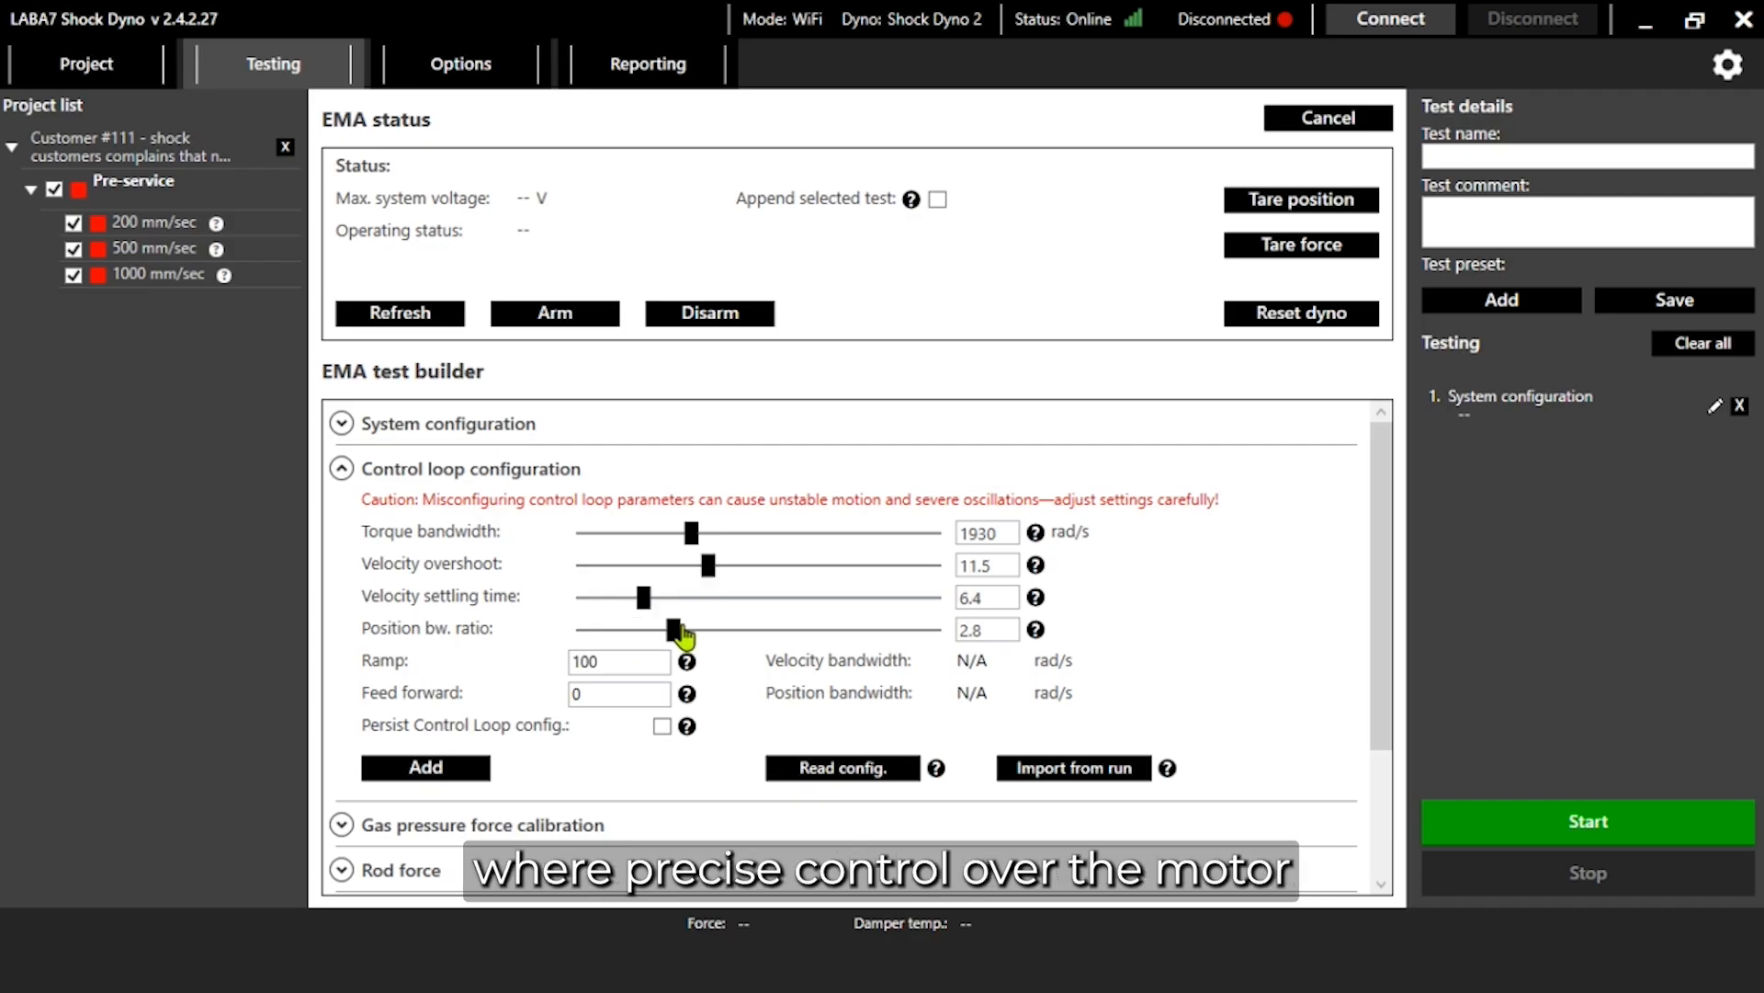
pyautogui.click(657, 661)
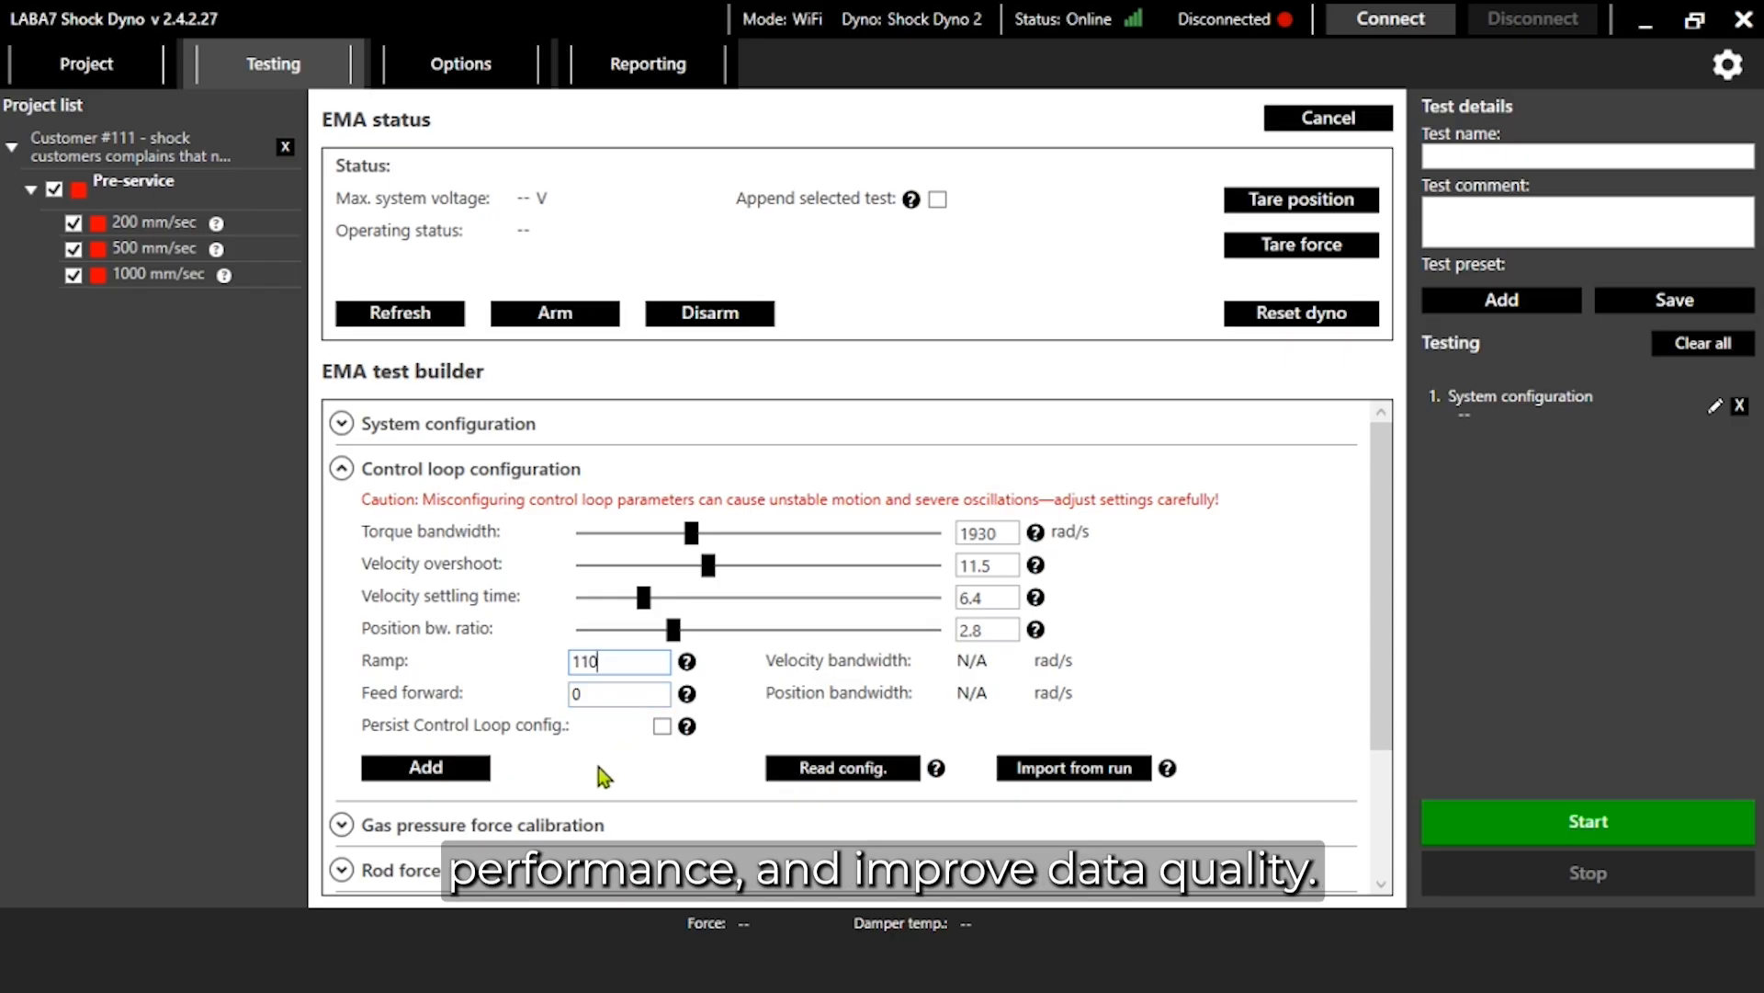
pyautogui.click(428, 768)
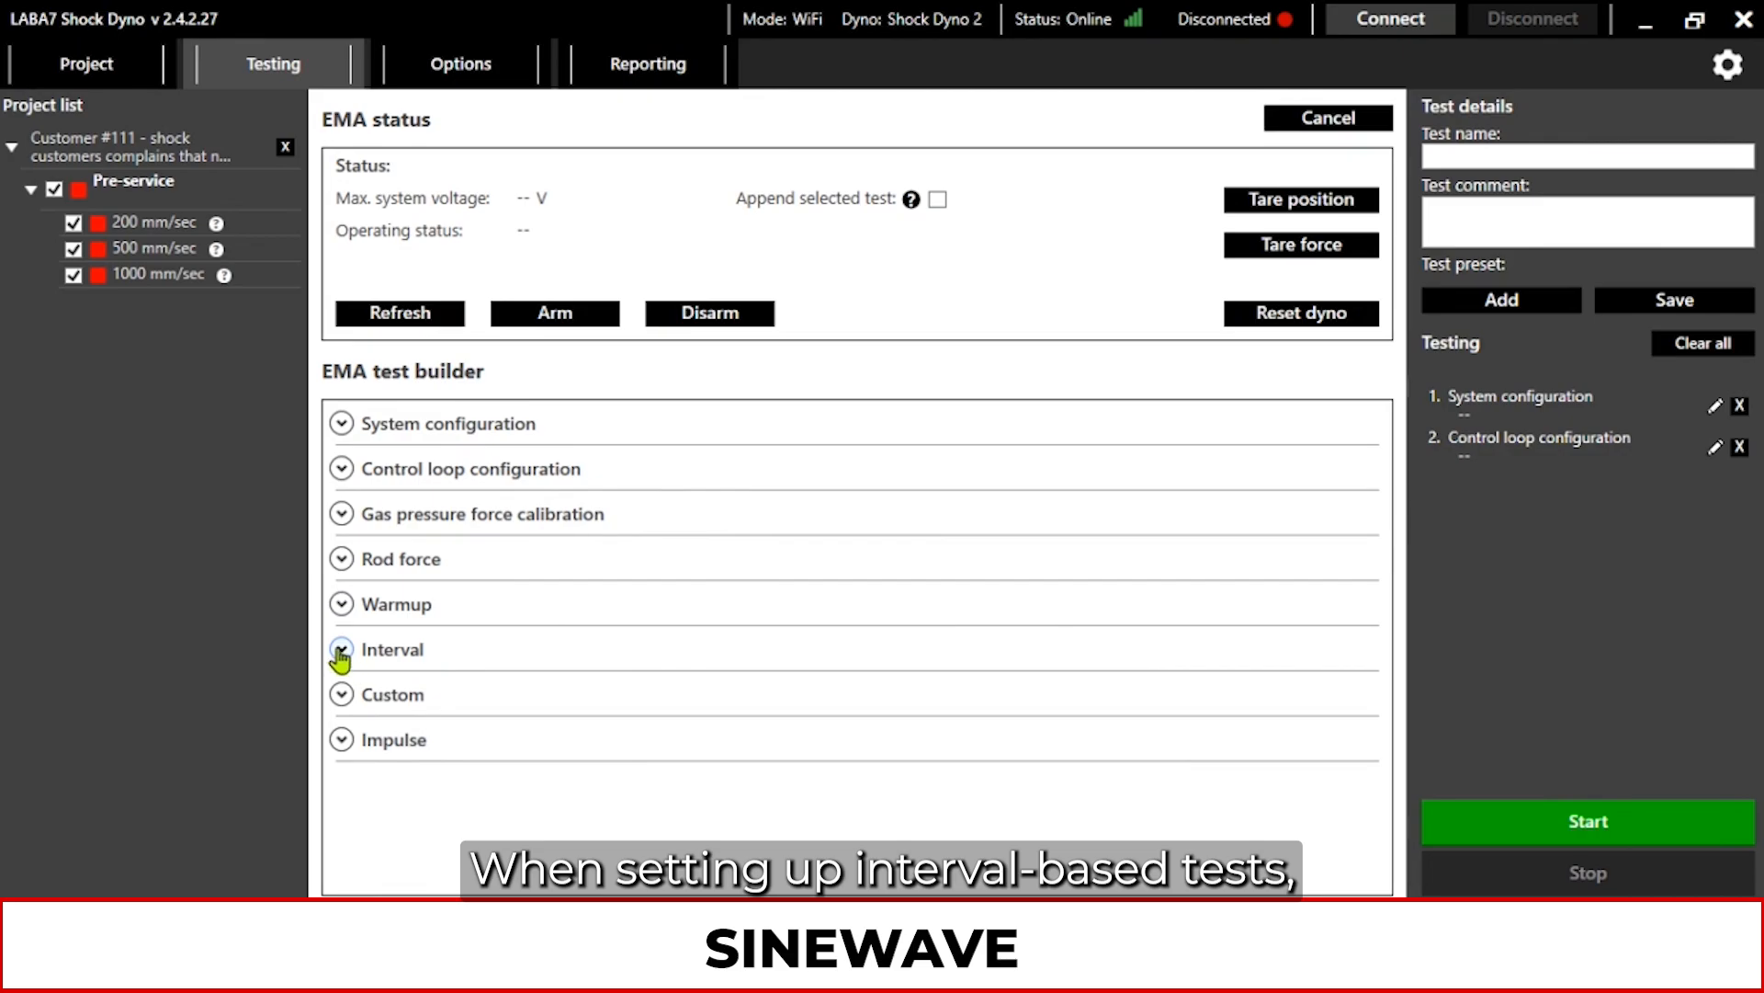
# Step: Start an interval test, try Constant velocity as its test type, and settle on Constant acceleration
pyautogui.click(343, 655)
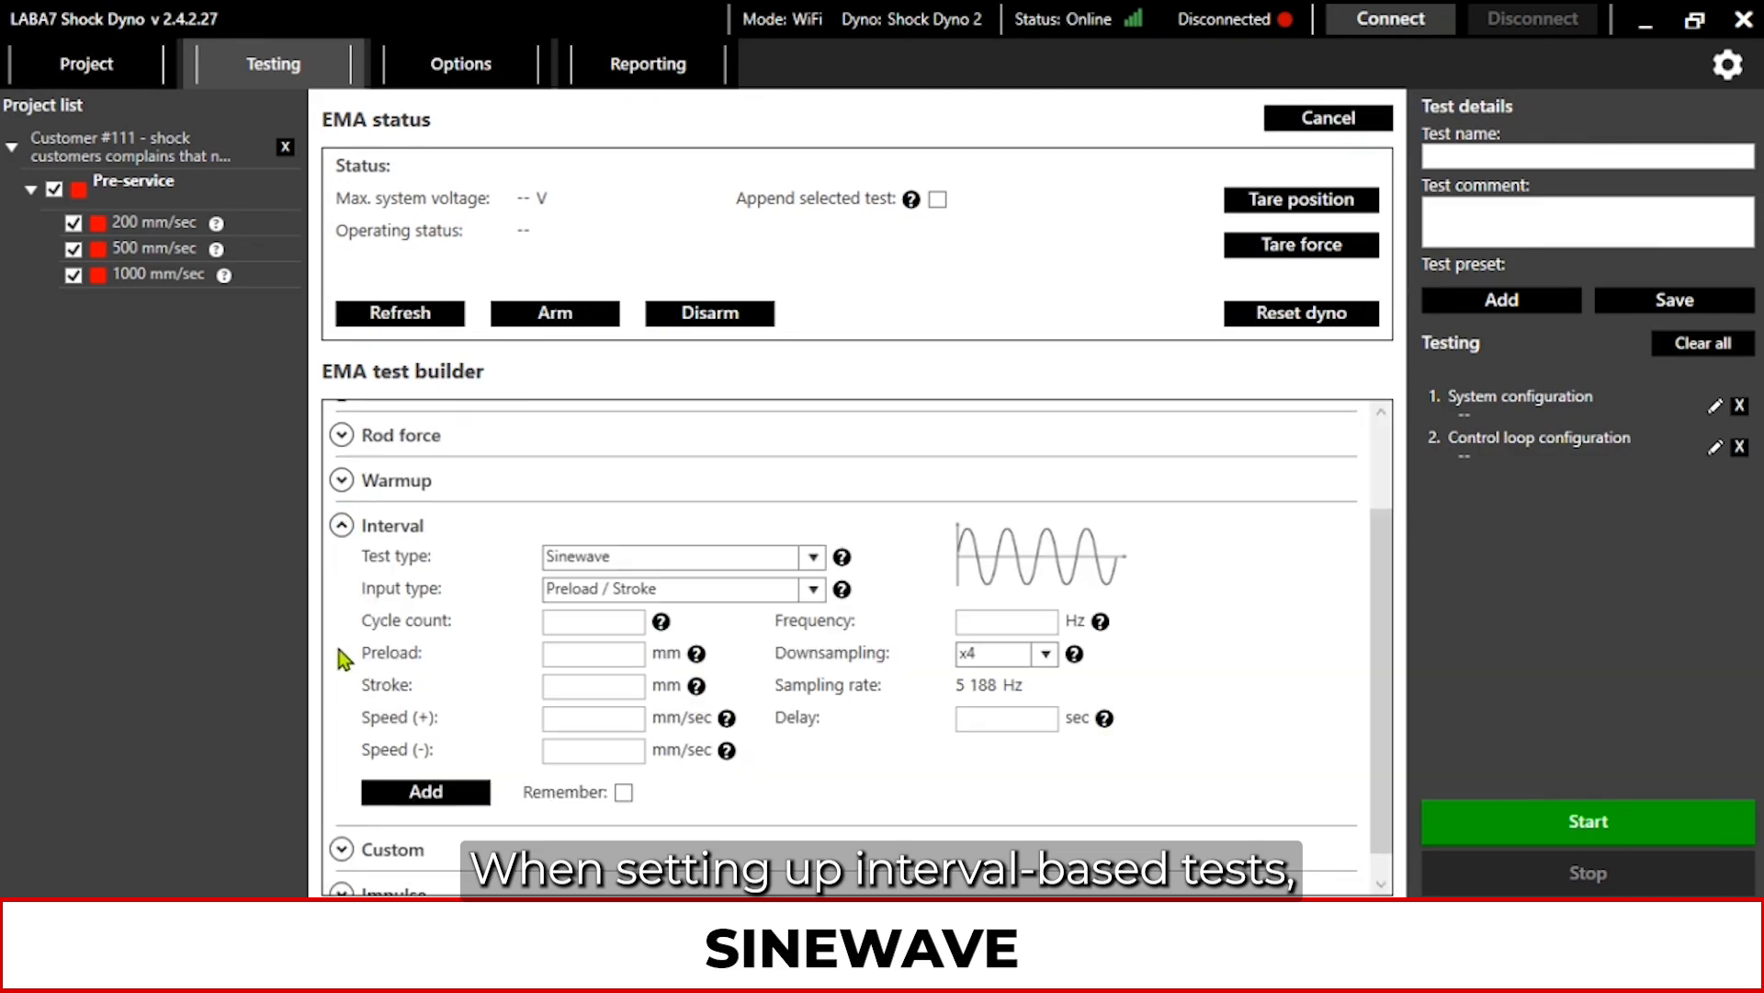
pyautogui.click(814, 559)
pyautogui.click(807, 586)
pyautogui.click(811, 559)
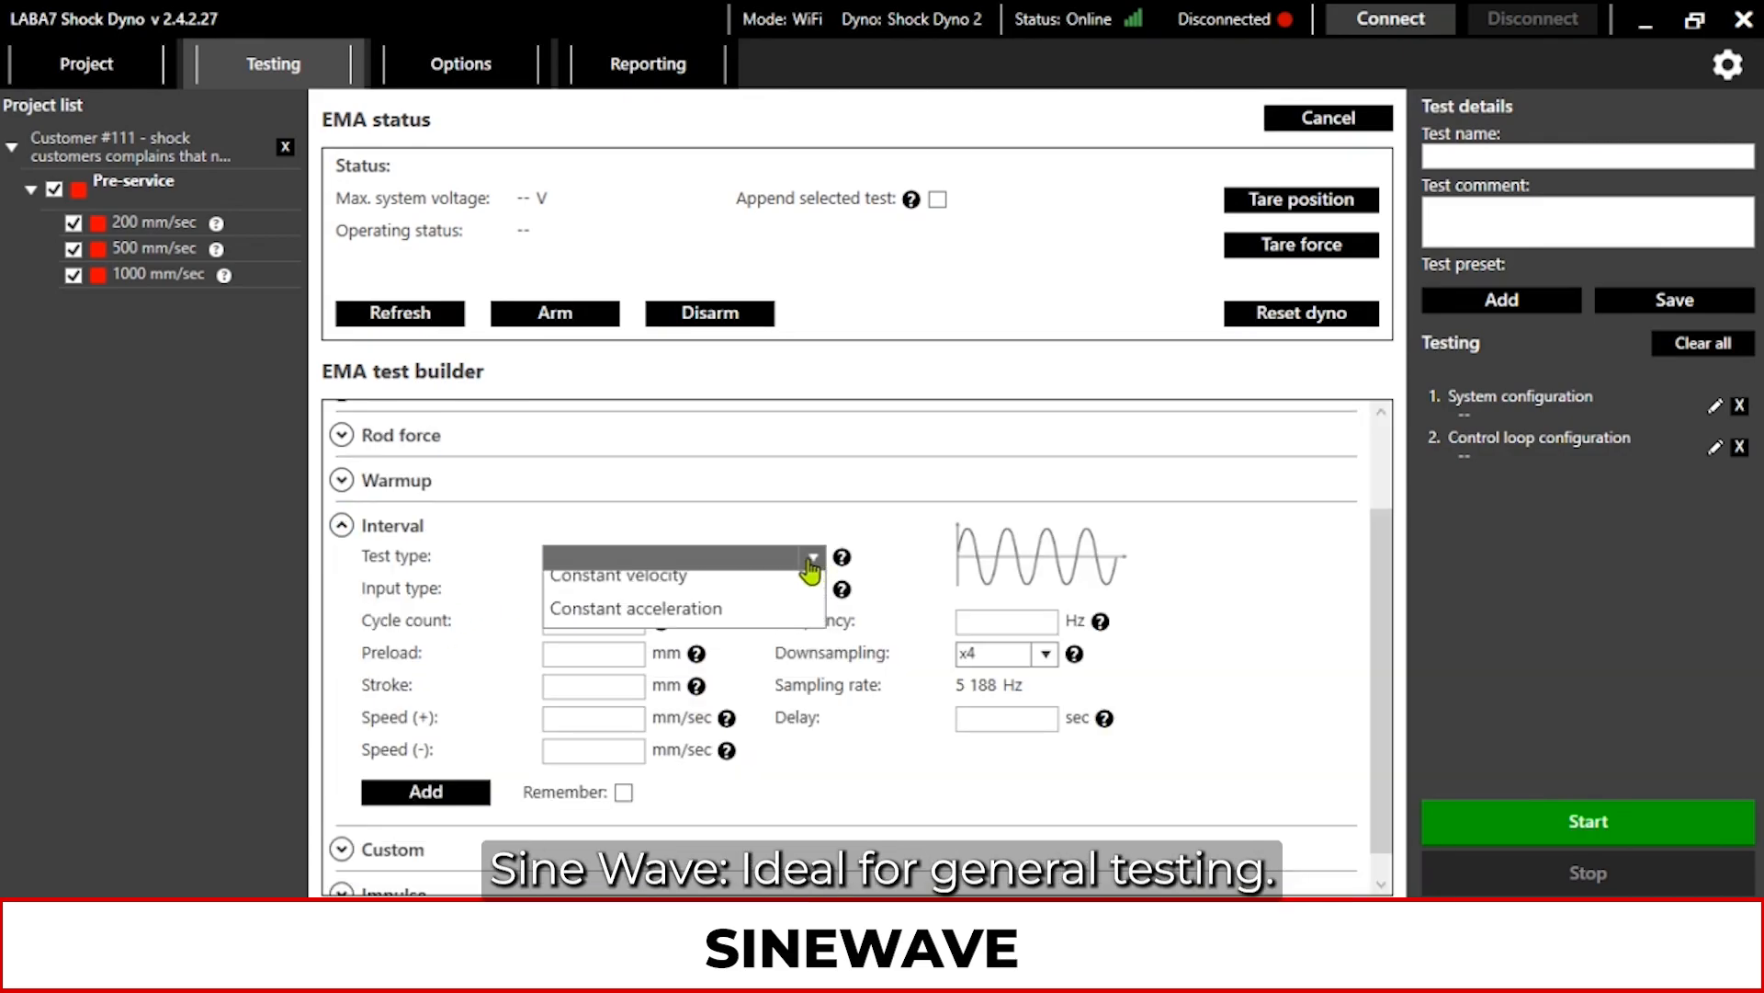
pyautogui.click(764, 624)
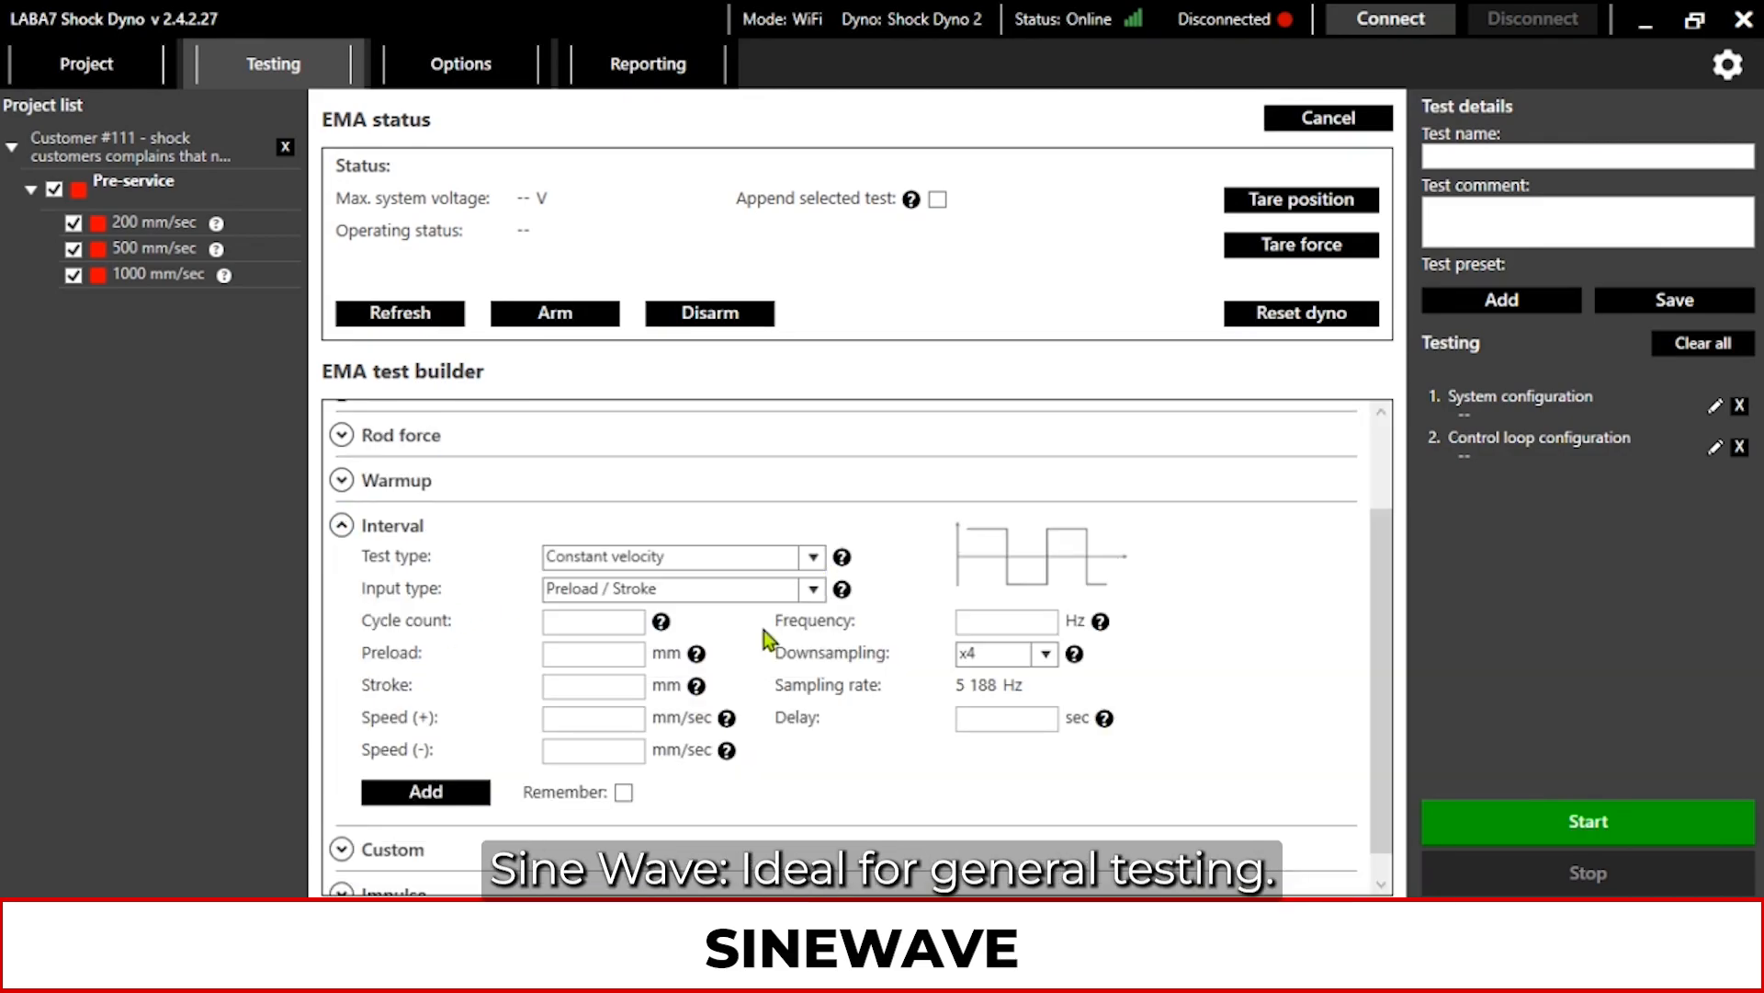
pyautogui.click(813, 557)
pyautogui.click(720, 658)
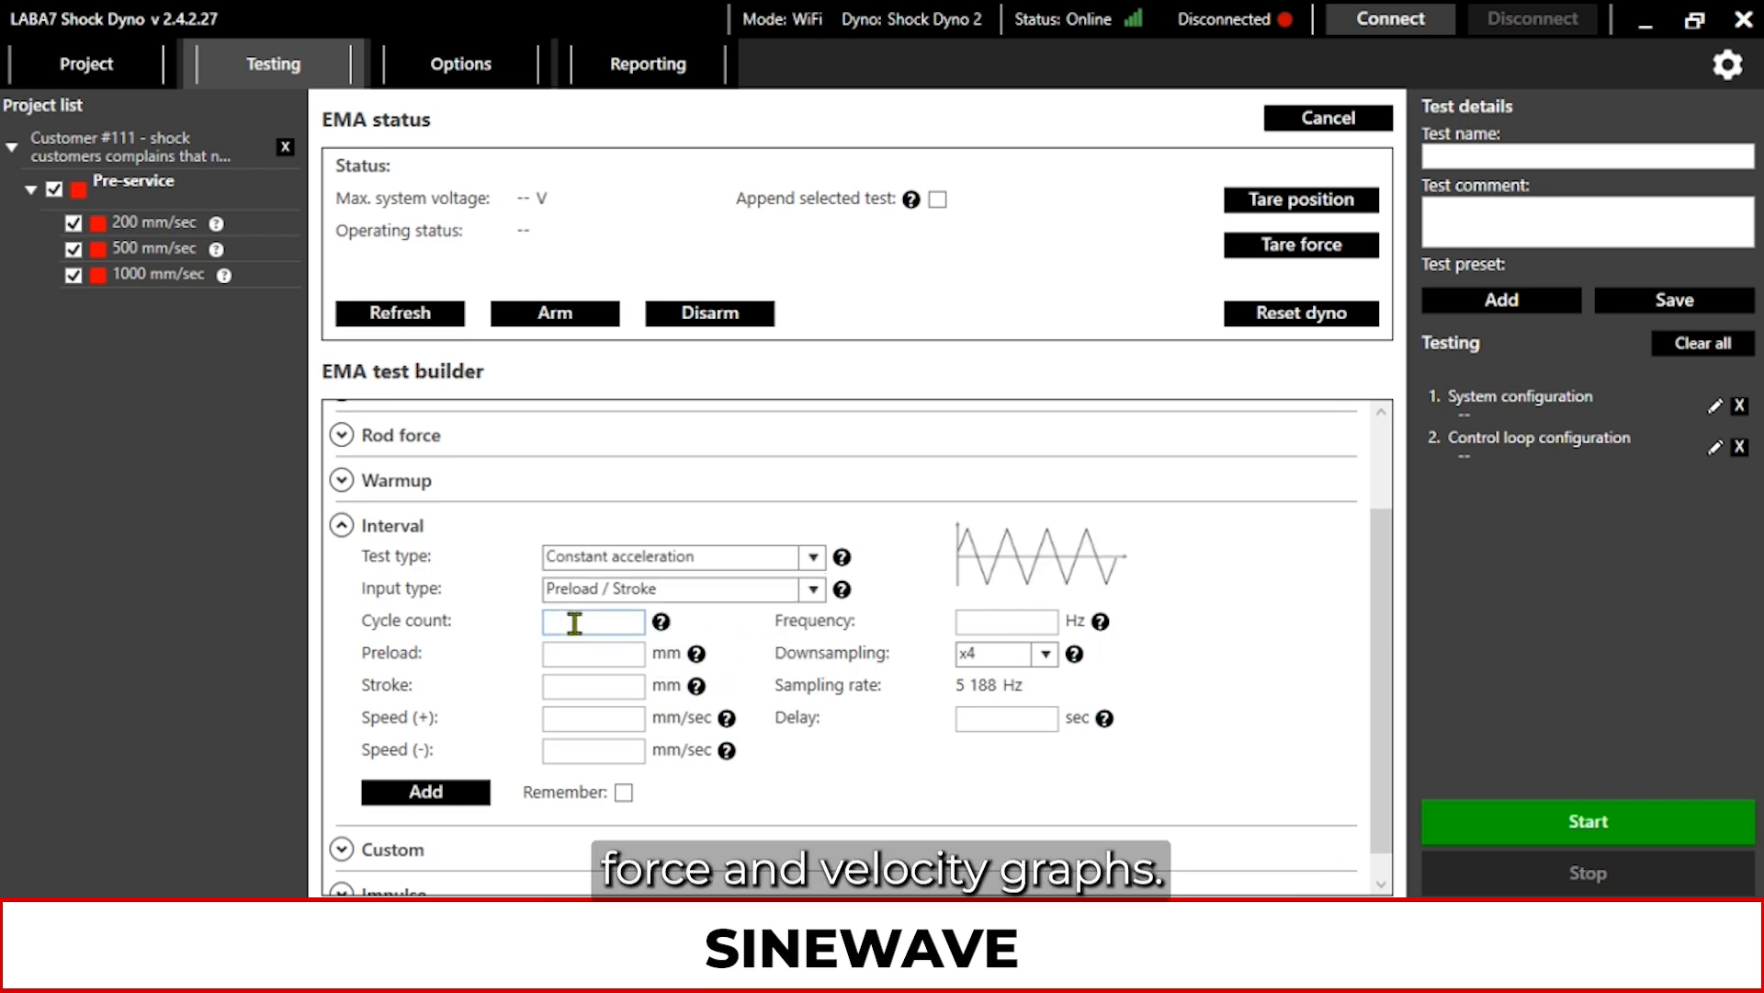
# Step: Add the interval test with 10 cycles, 4 mm preload, 50 mm stroke, 1500 mm/sec speed both ways and a 30 sec delay
pyautogui.click(577, 651)
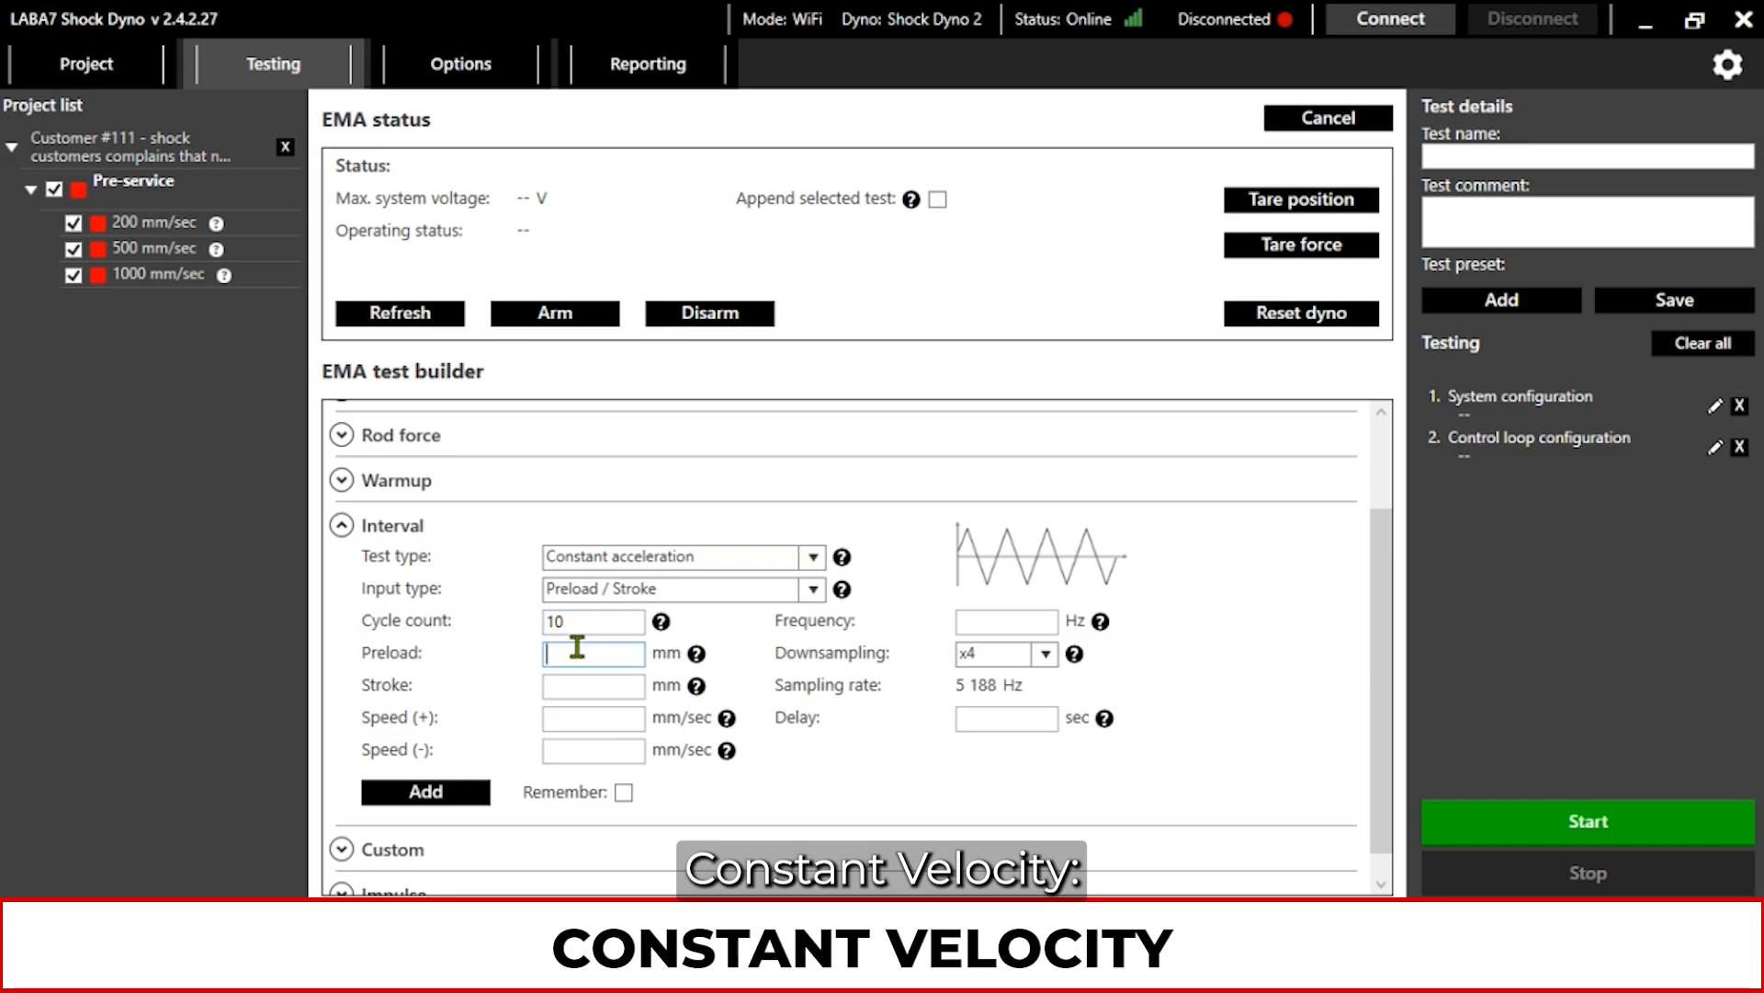
pyautogui.click(587, 685)
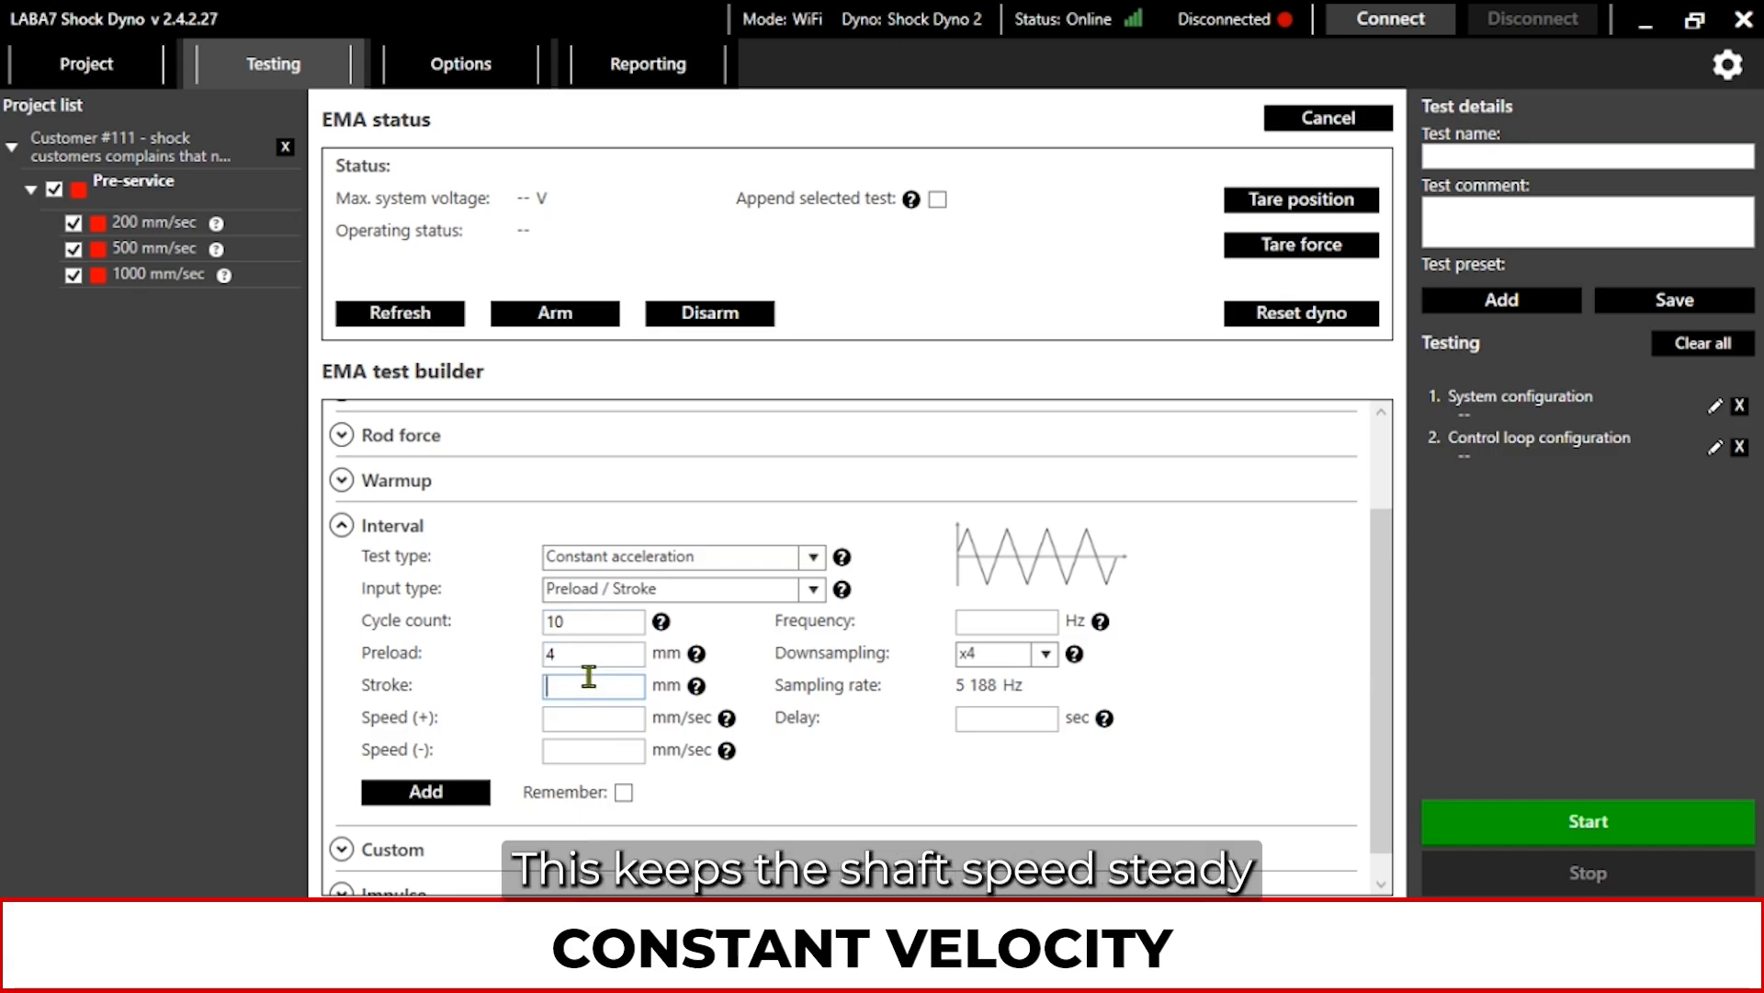
pyautogui.write('50')
pyautogui.click(584, 722)
pyautogui.write('1')
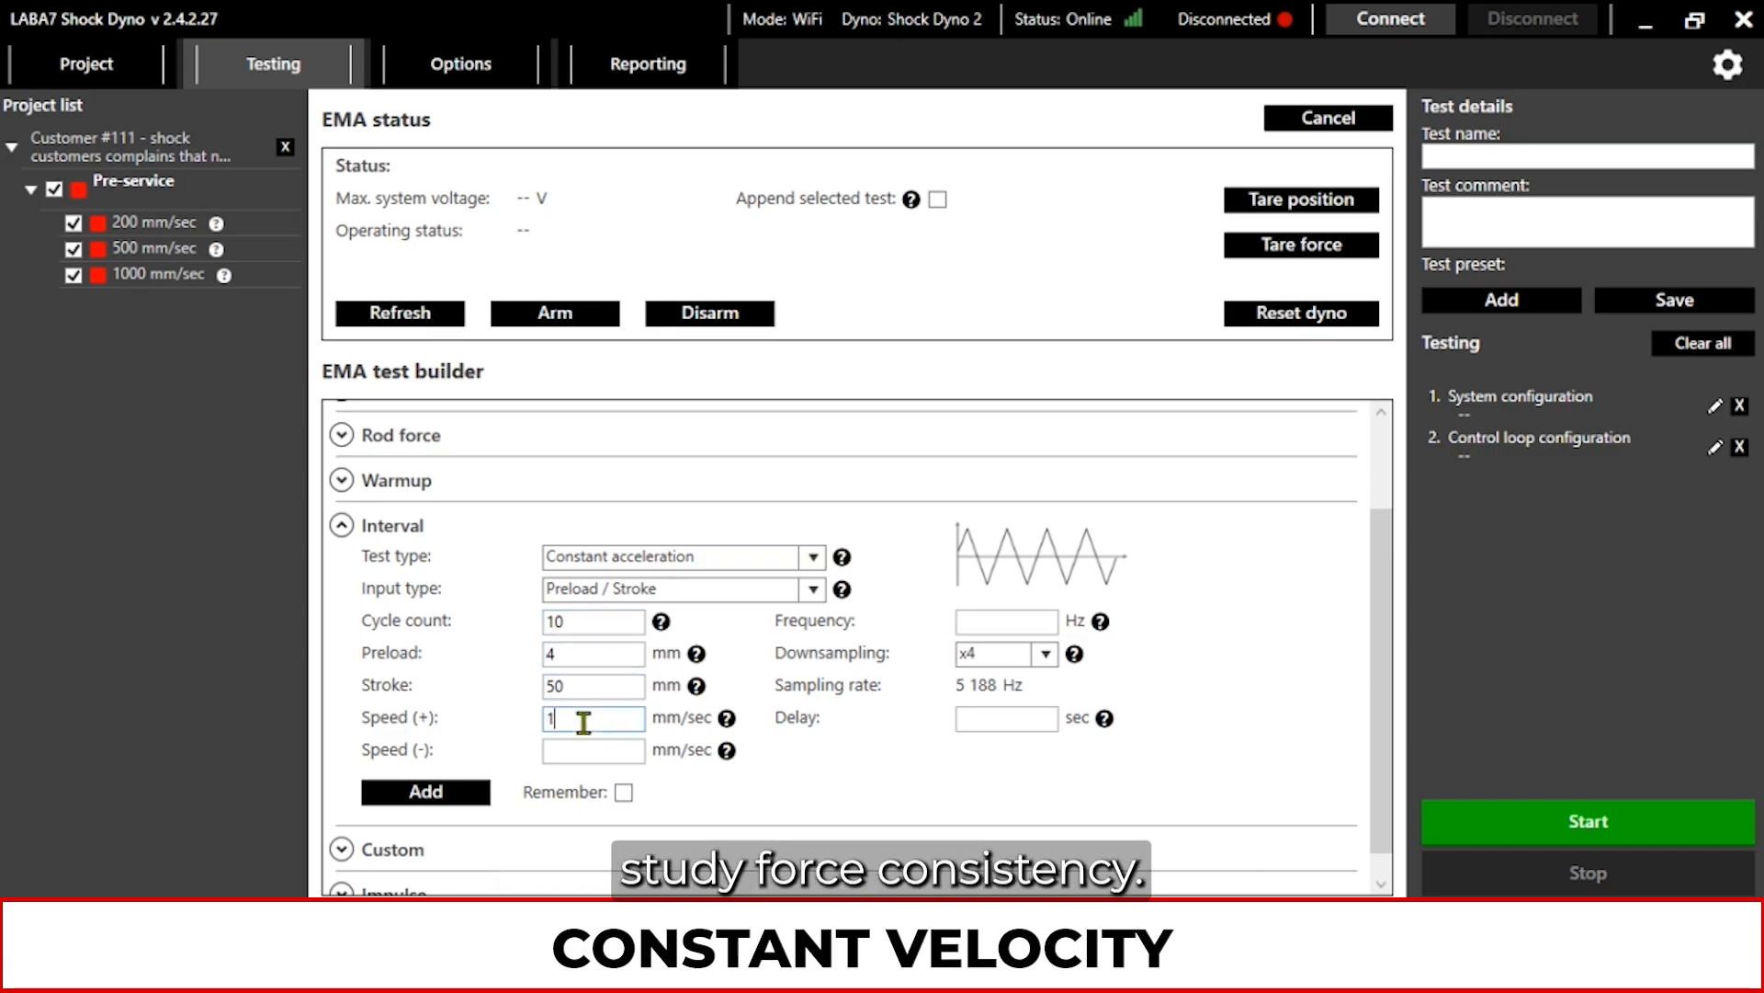
pyautogui.click(588, 745)
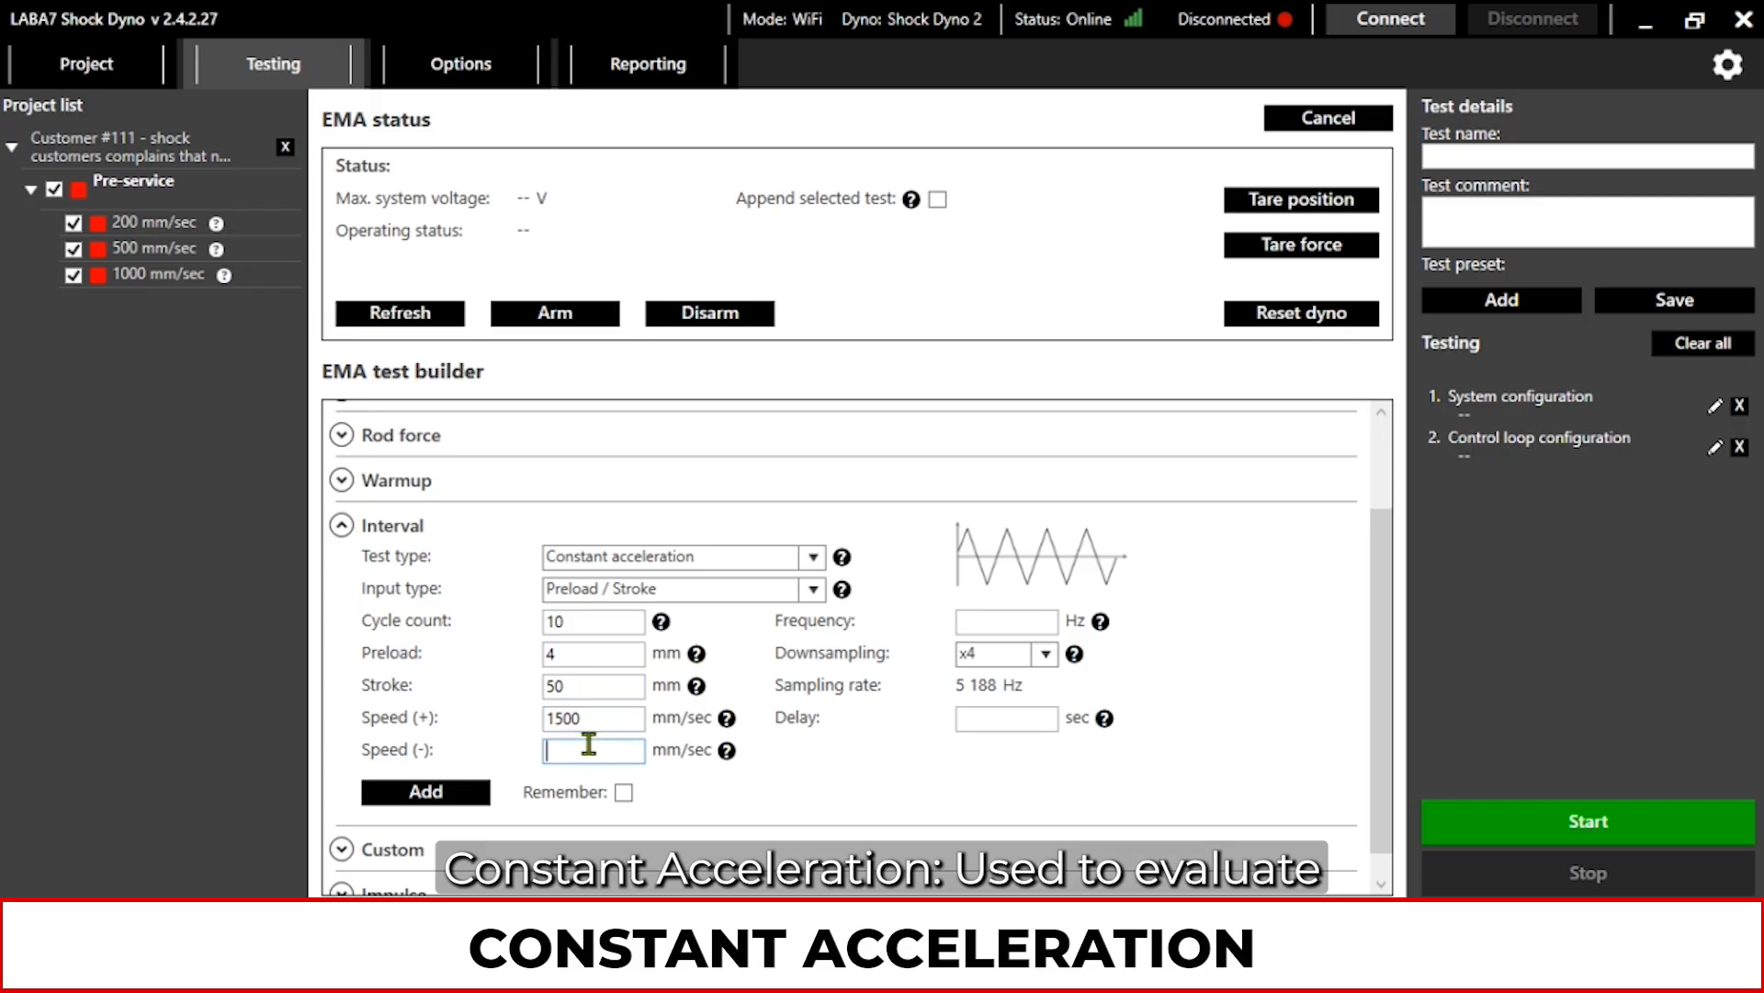
pyautogui.write('1500')
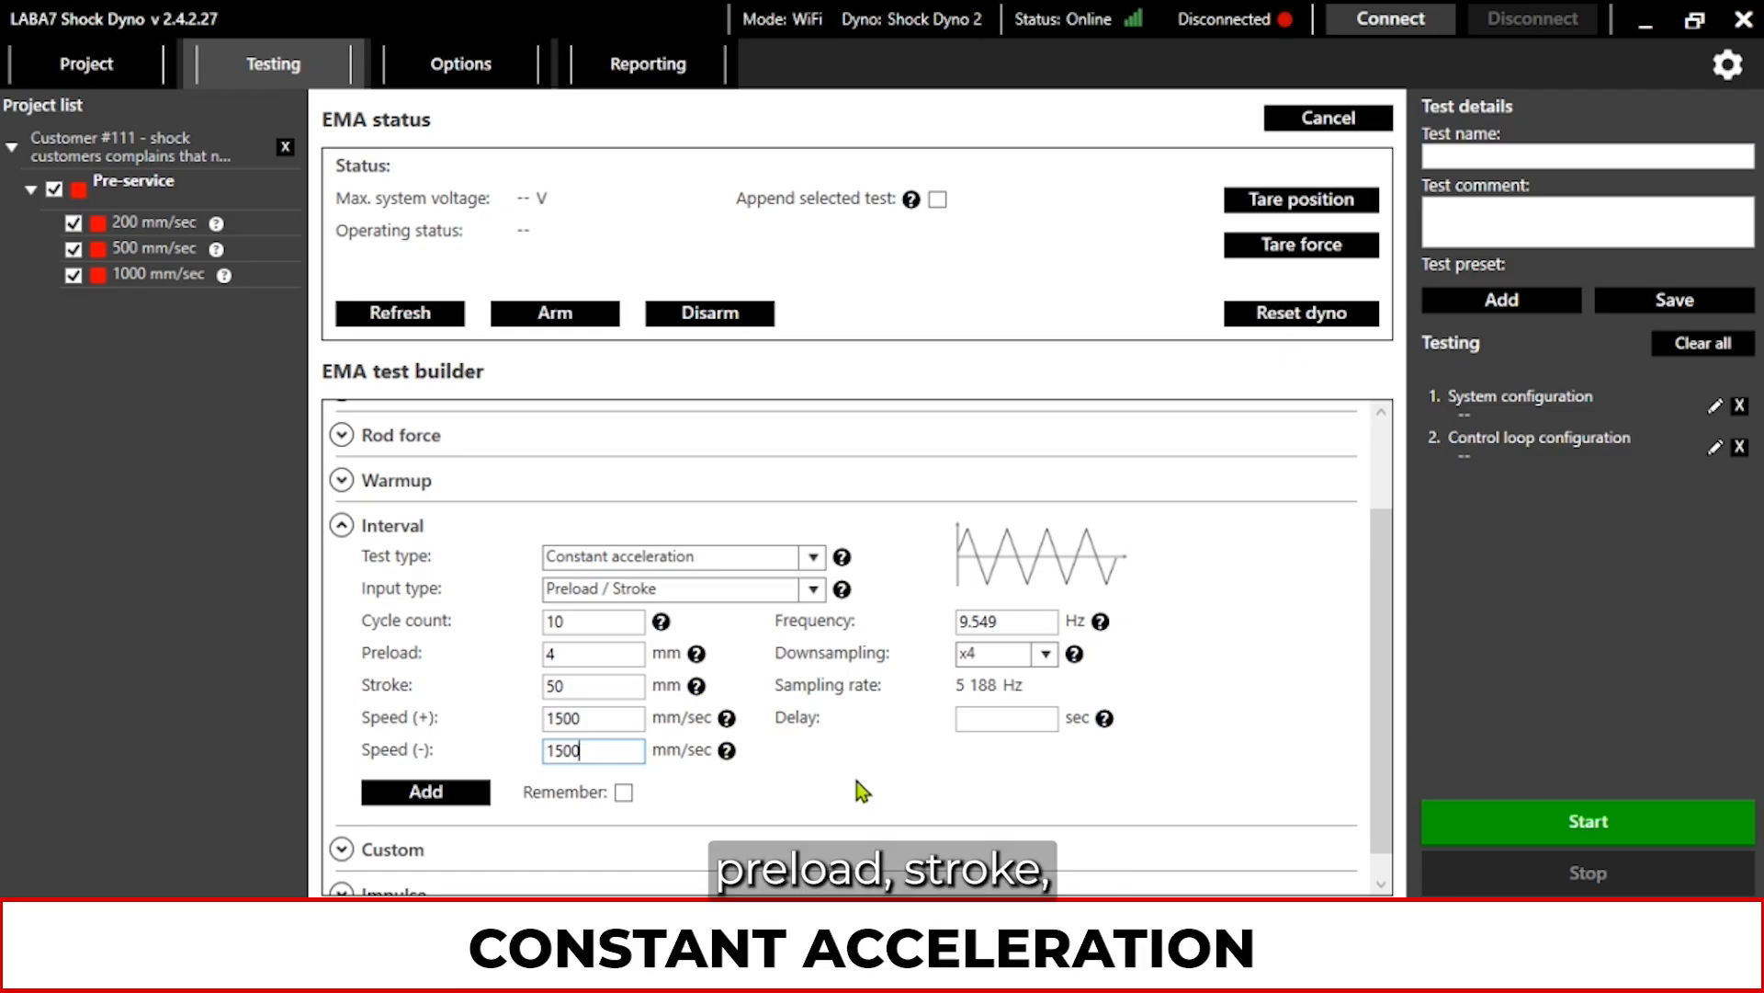
pyautogui.click(982, 721)
pyautogui.write('30')
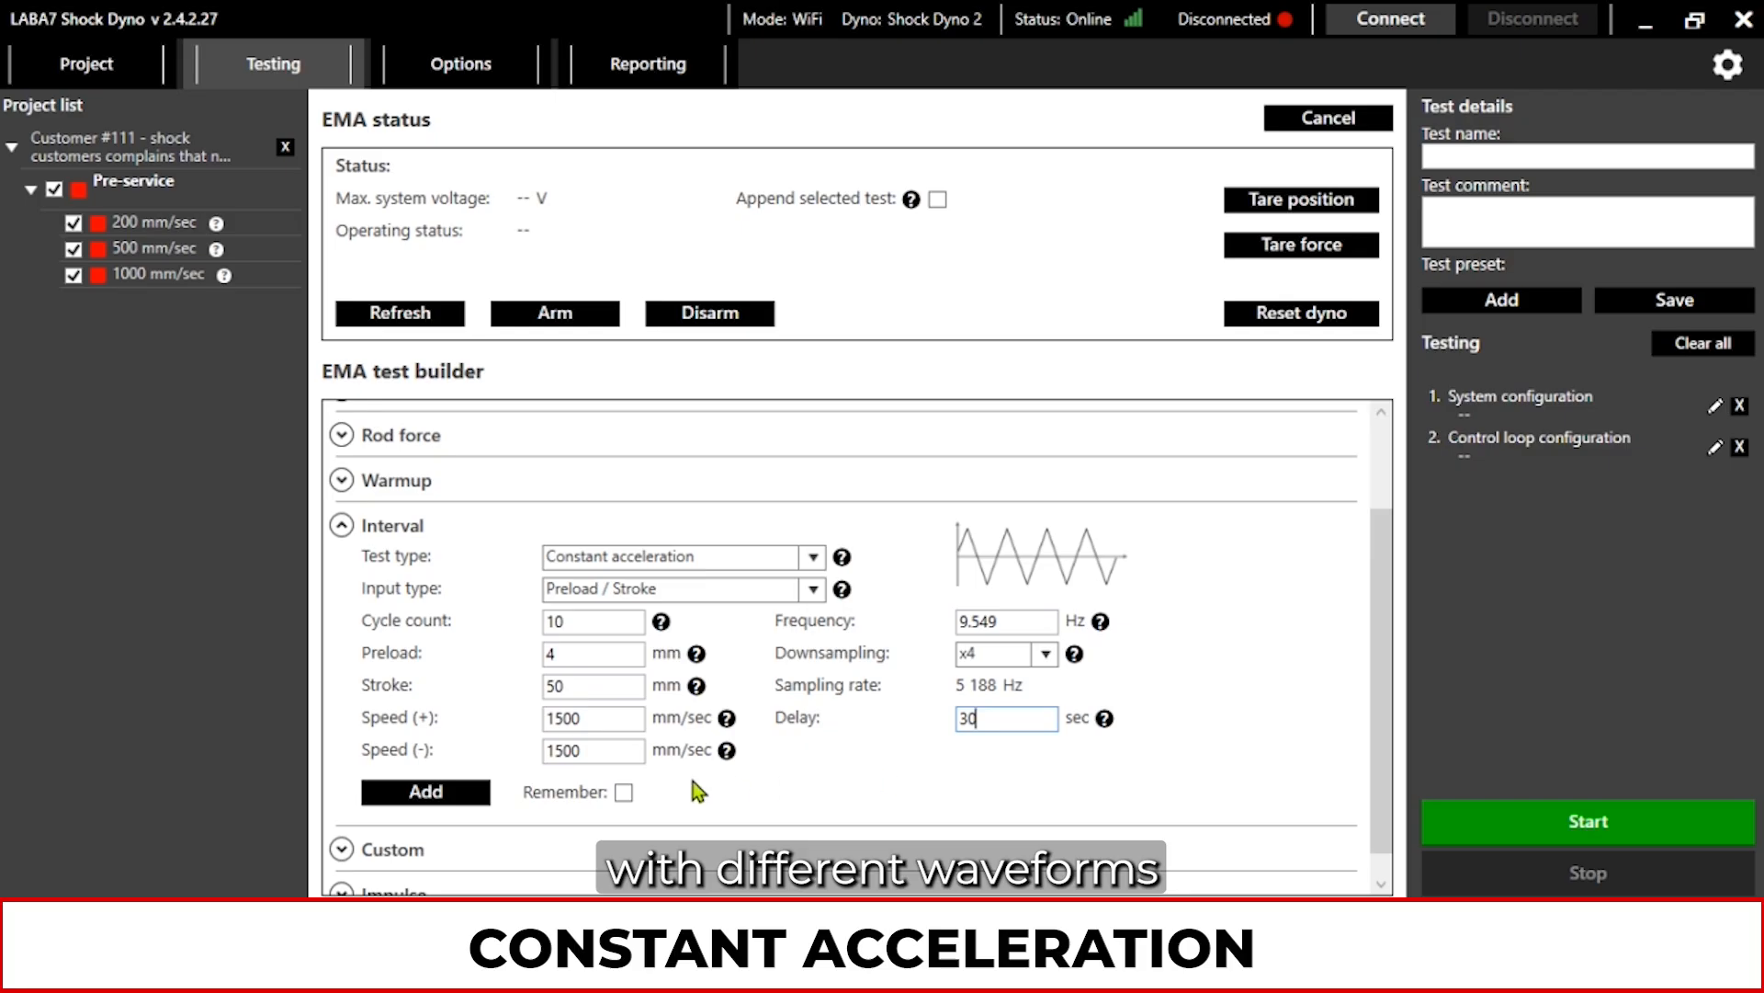
pyautogui.click(460, 792)
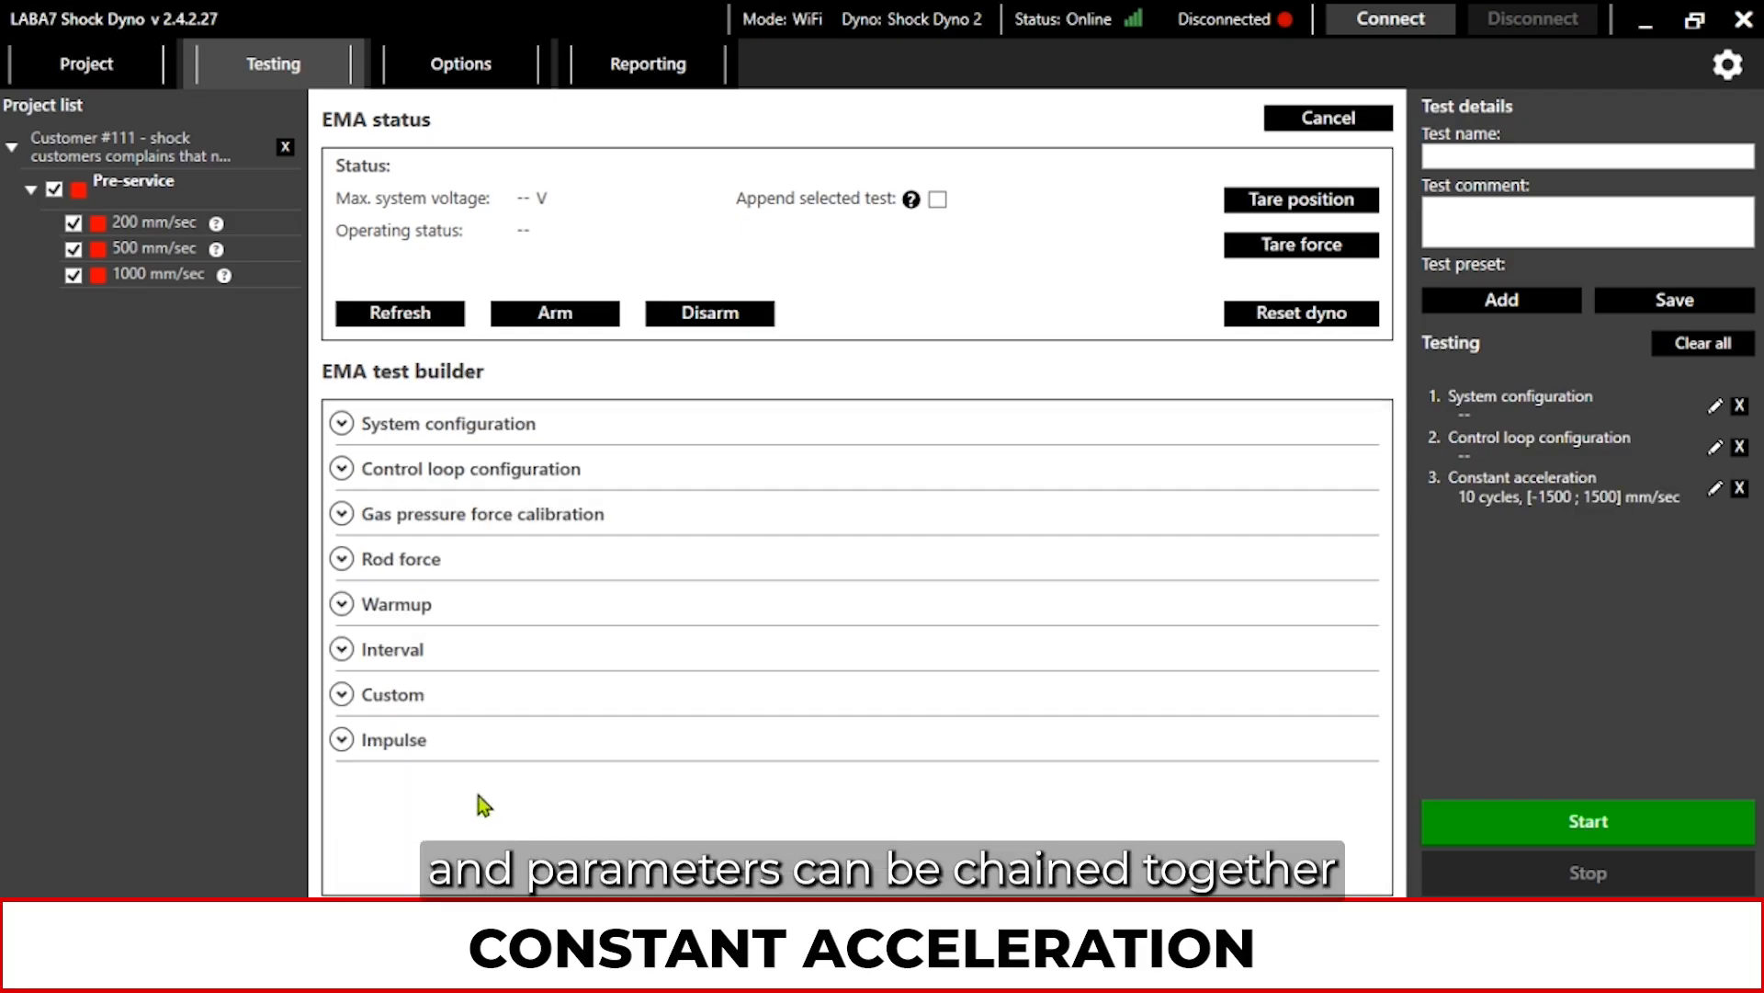
# Step: Add an impulse test from 0 to 150 mm at 4000 mm/sec with a 10 sec settle time and 30 sec delay
pyautogui.click(430, 739)
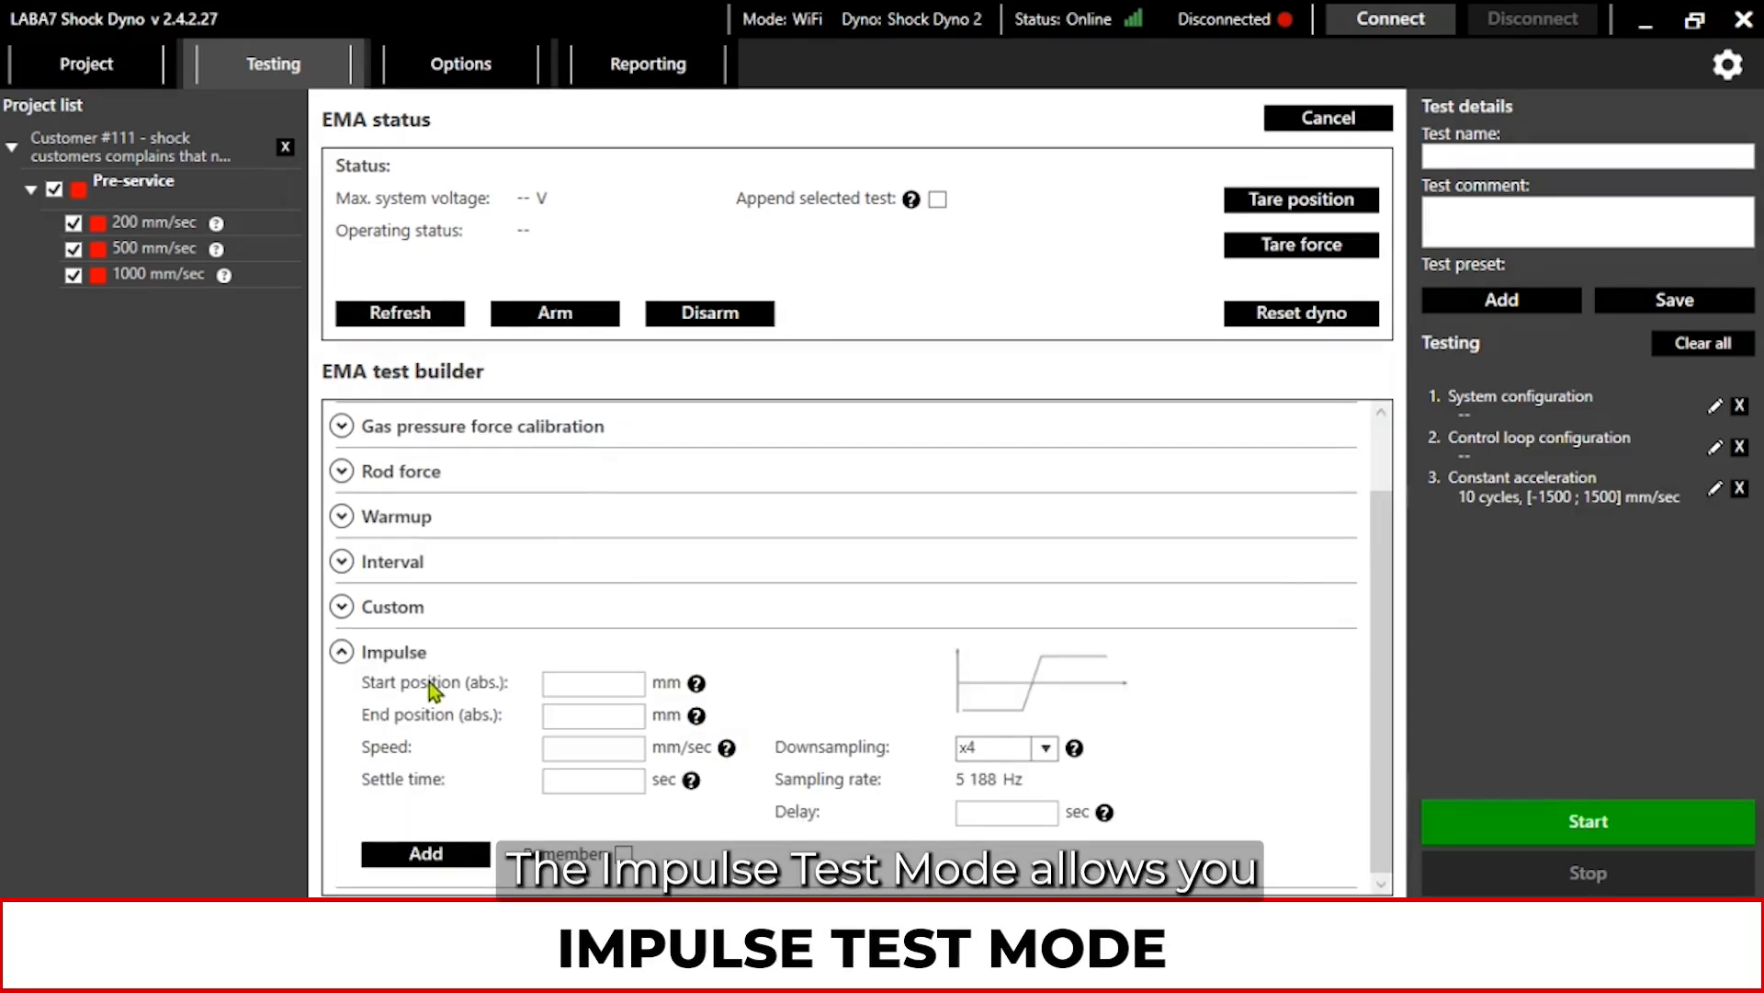
pyautogui.click(594, 683)
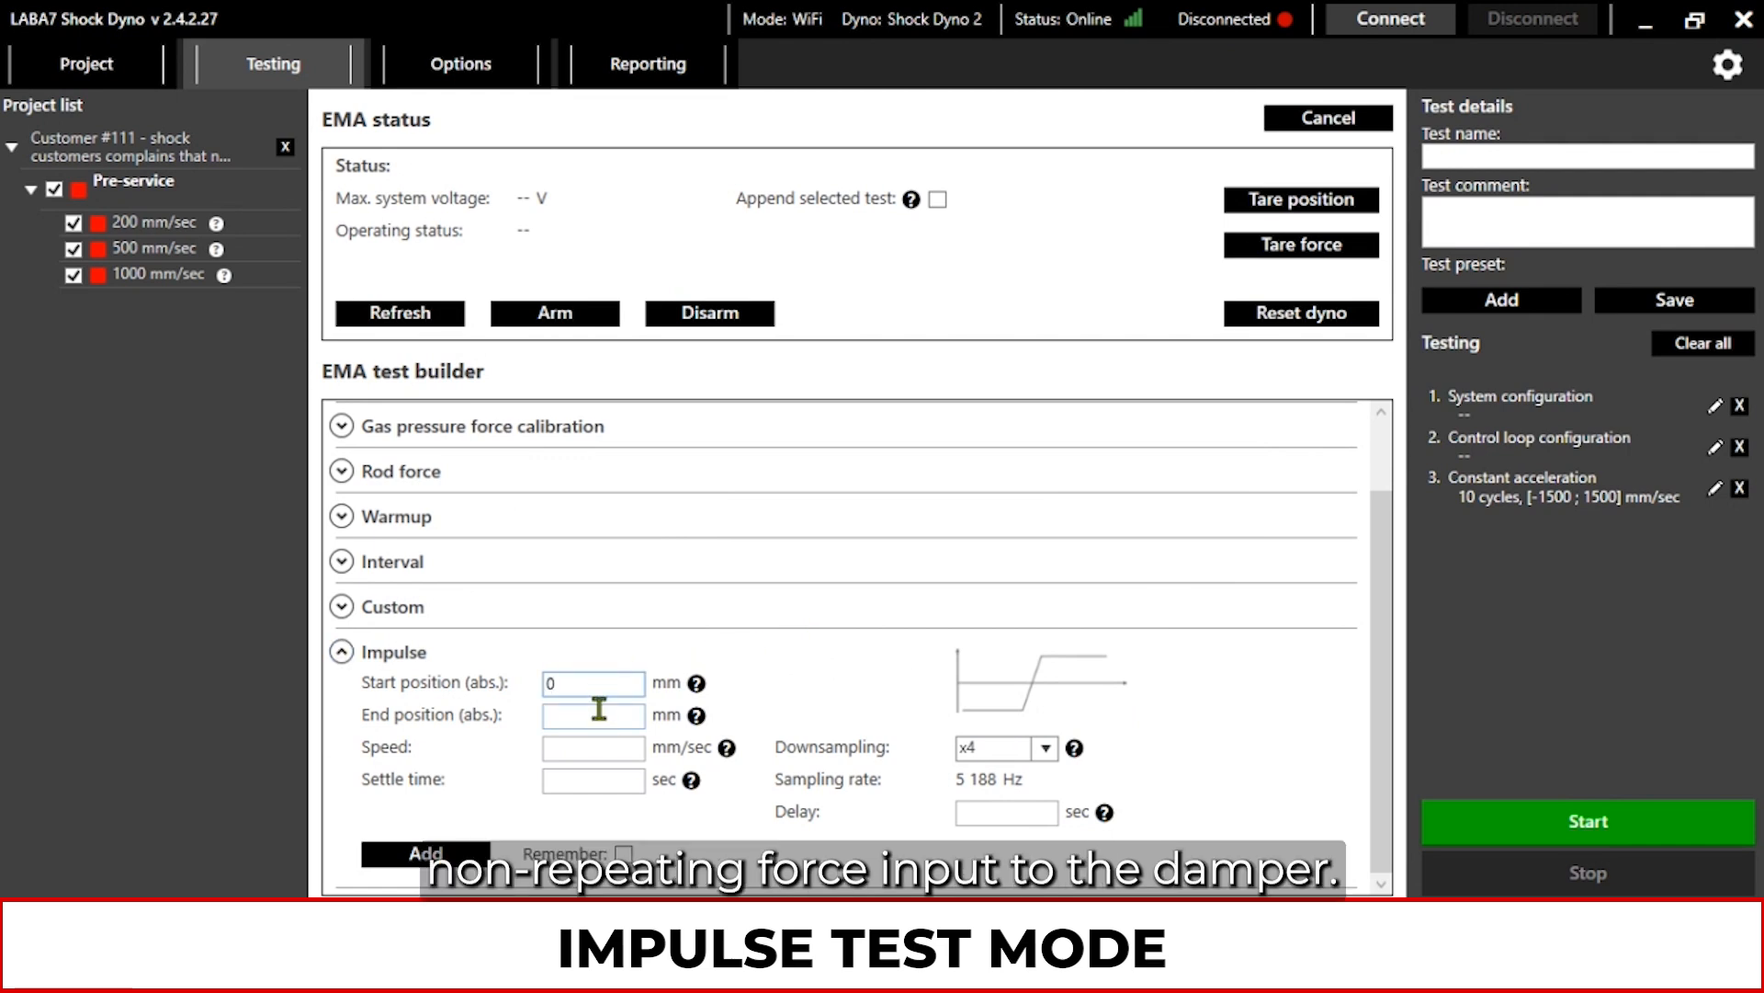
pyautogui.click(602, 715)
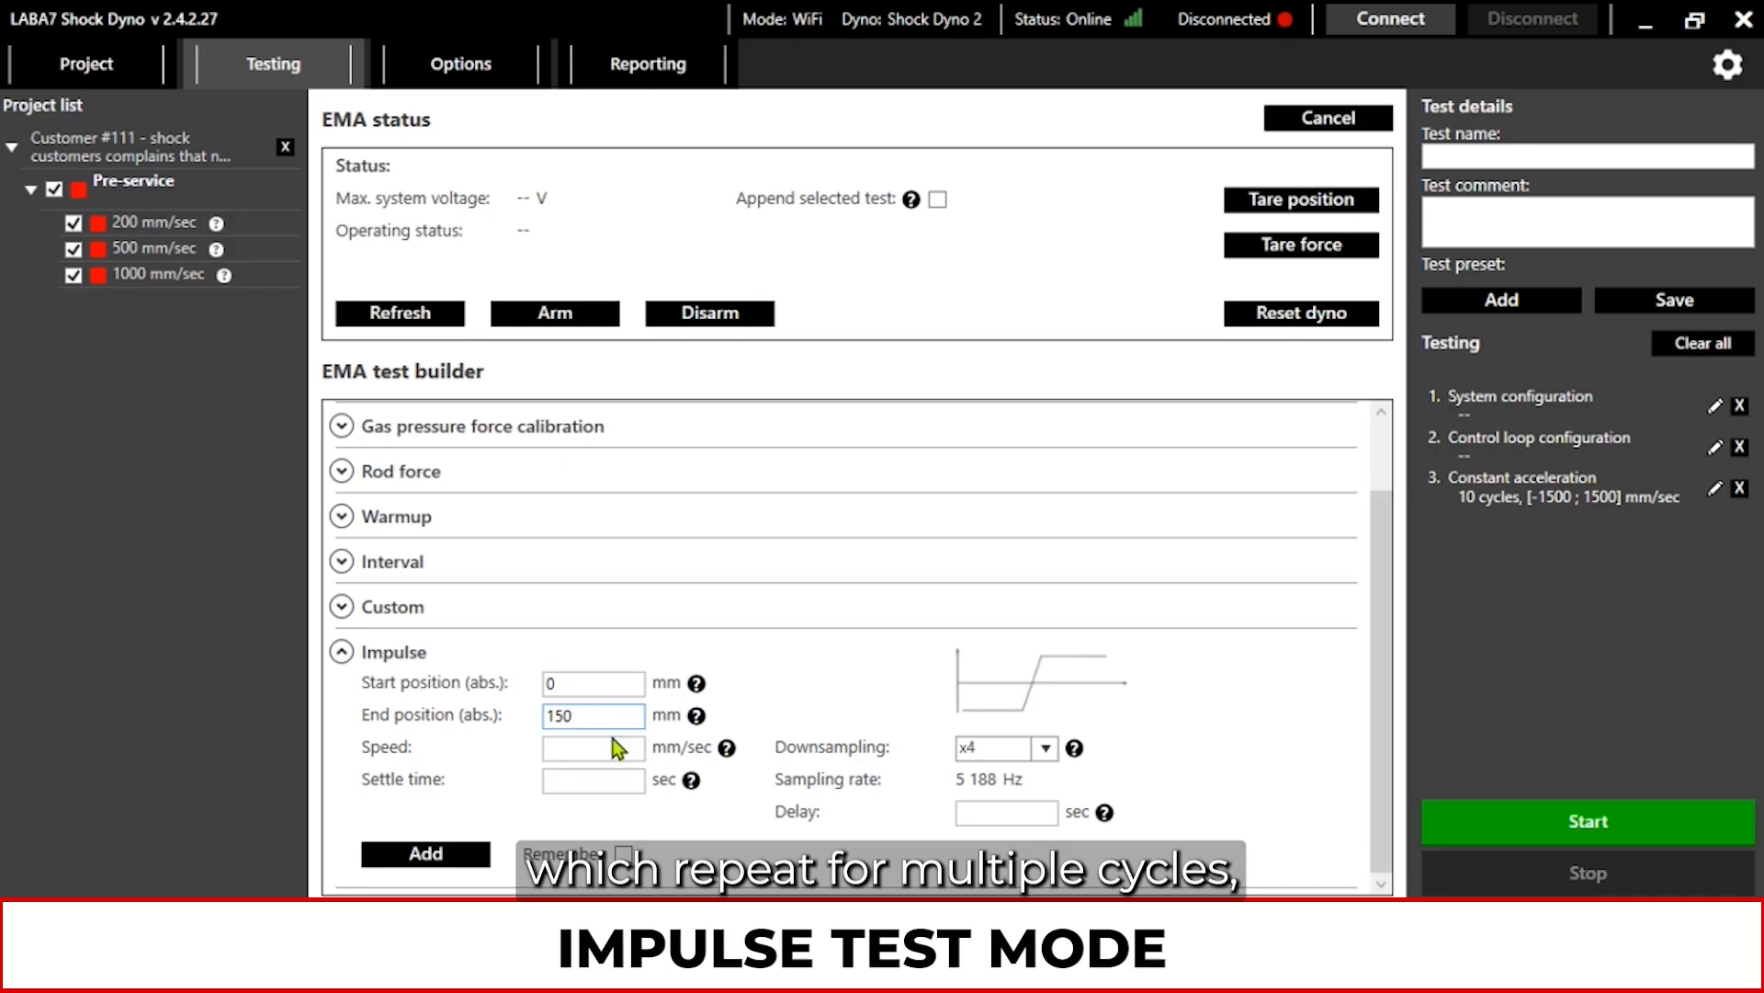
pyautogui.click(616, 746)
pyautogui.write('4000')
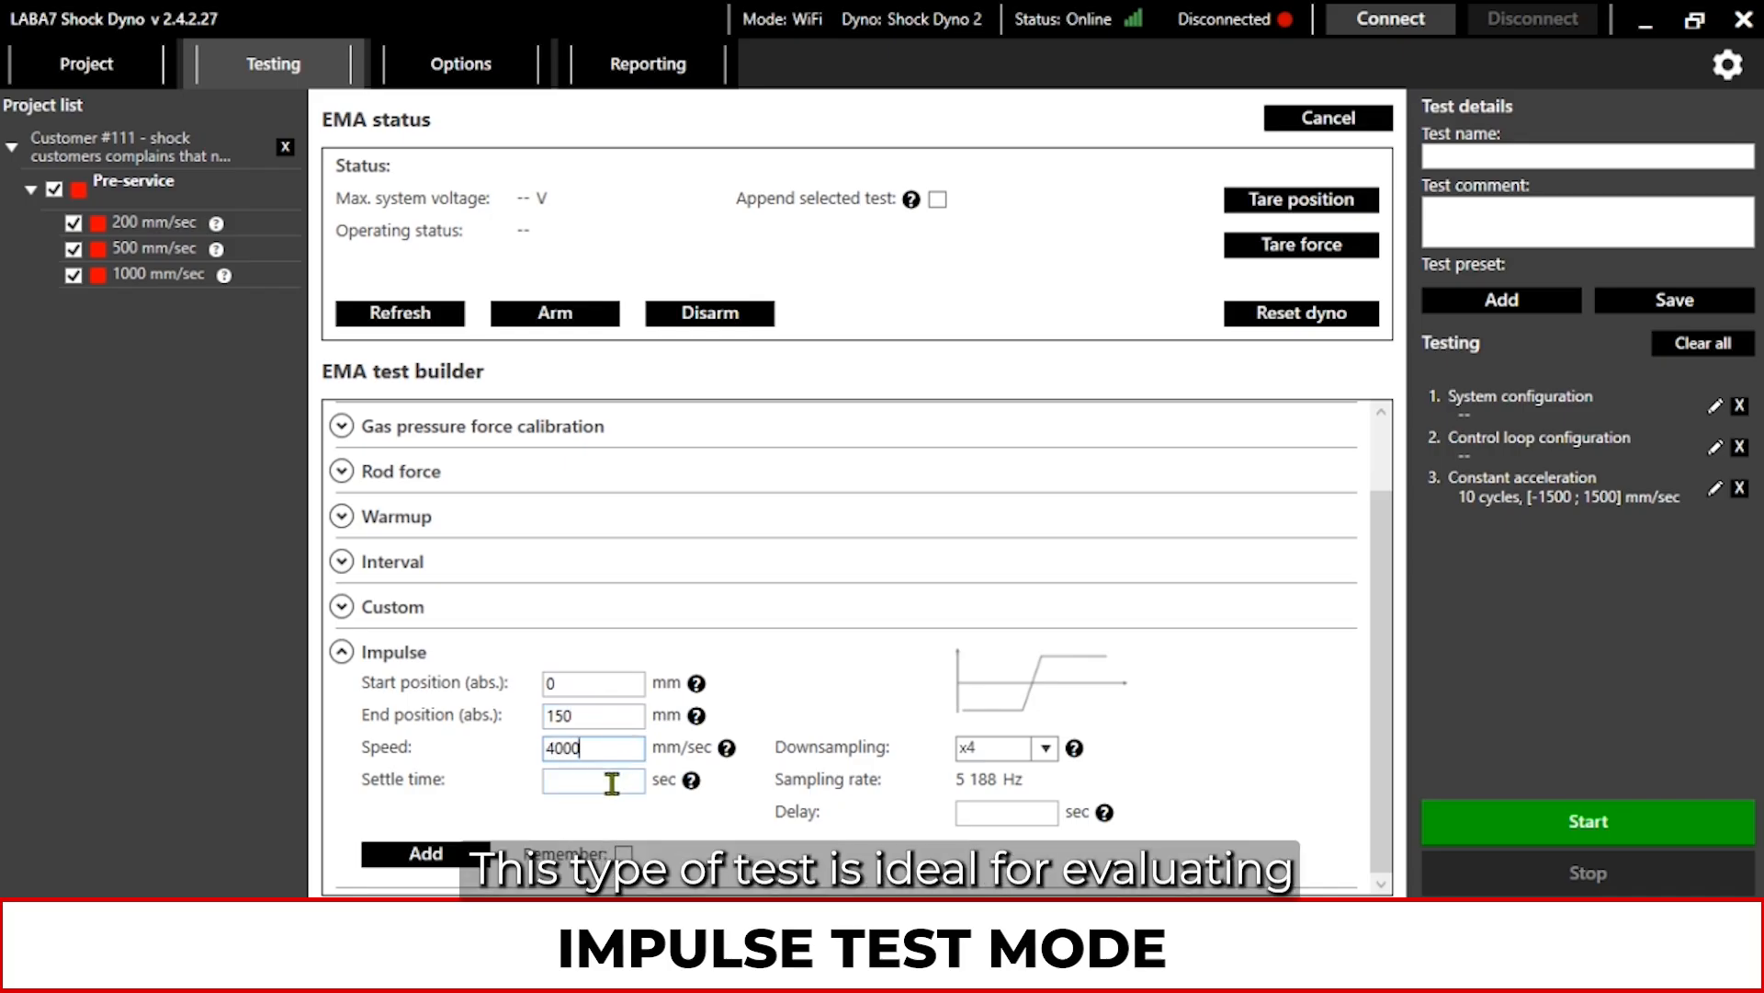
pyautogui.click(613, 782)
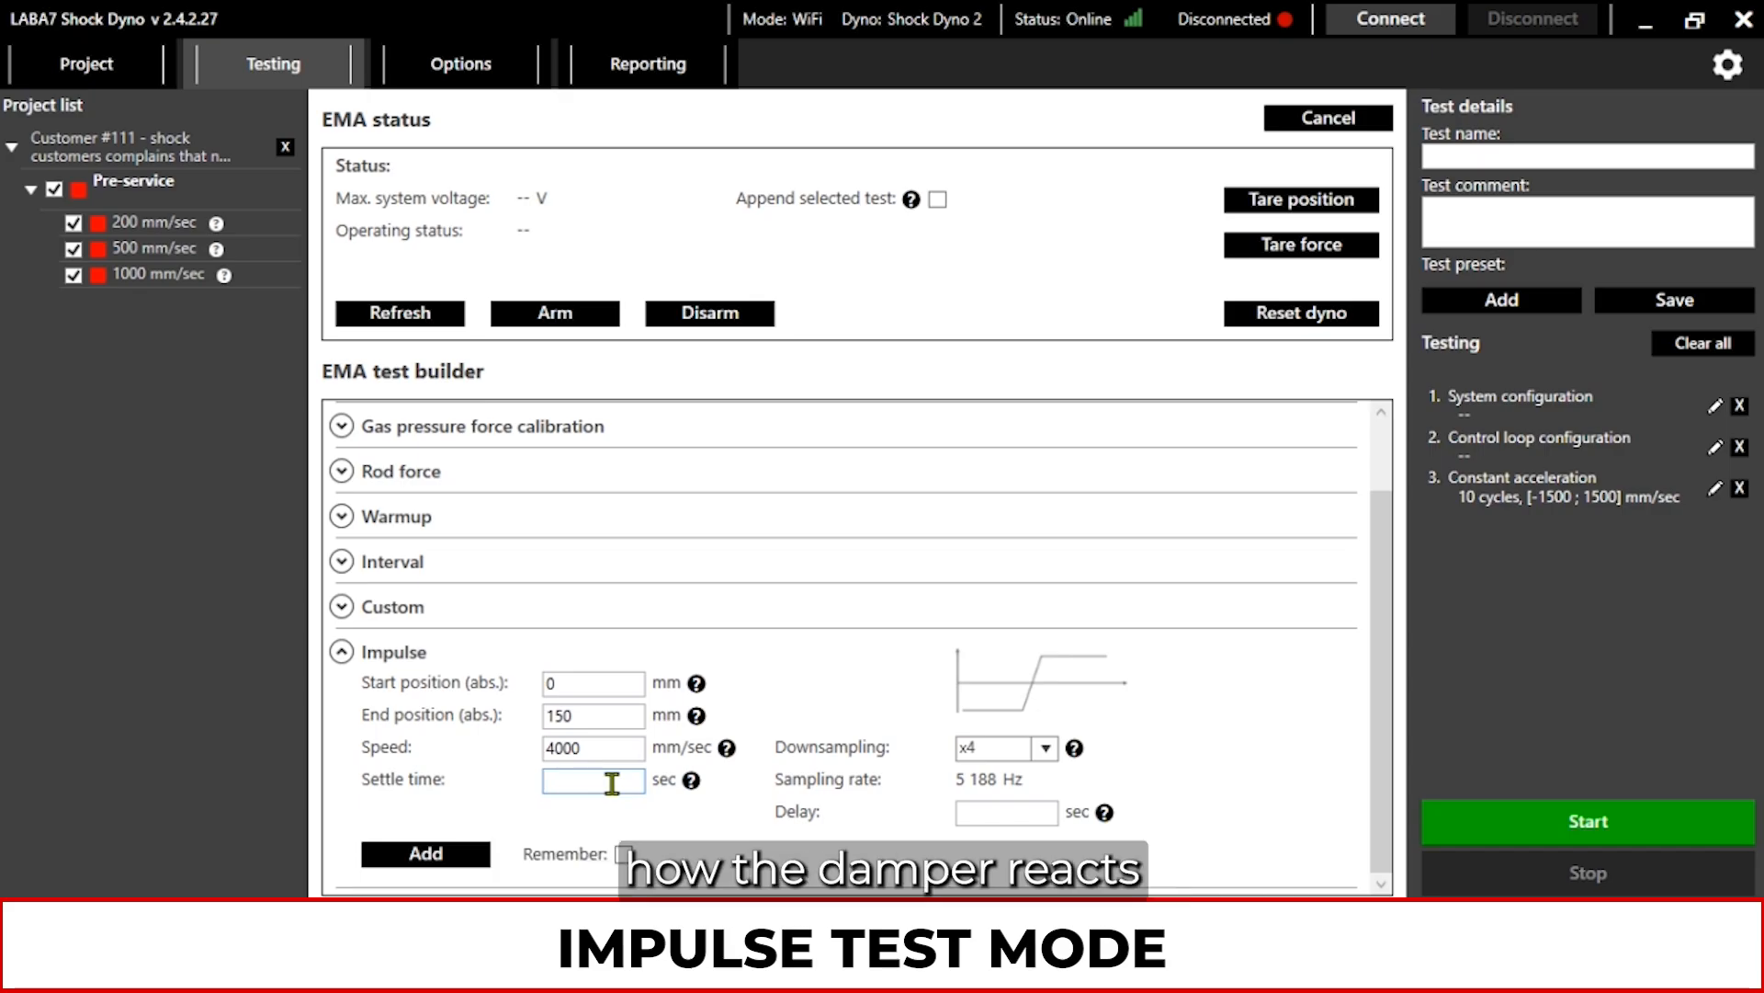
pyautogui.click(999, 813)
pyautogui.write('30')
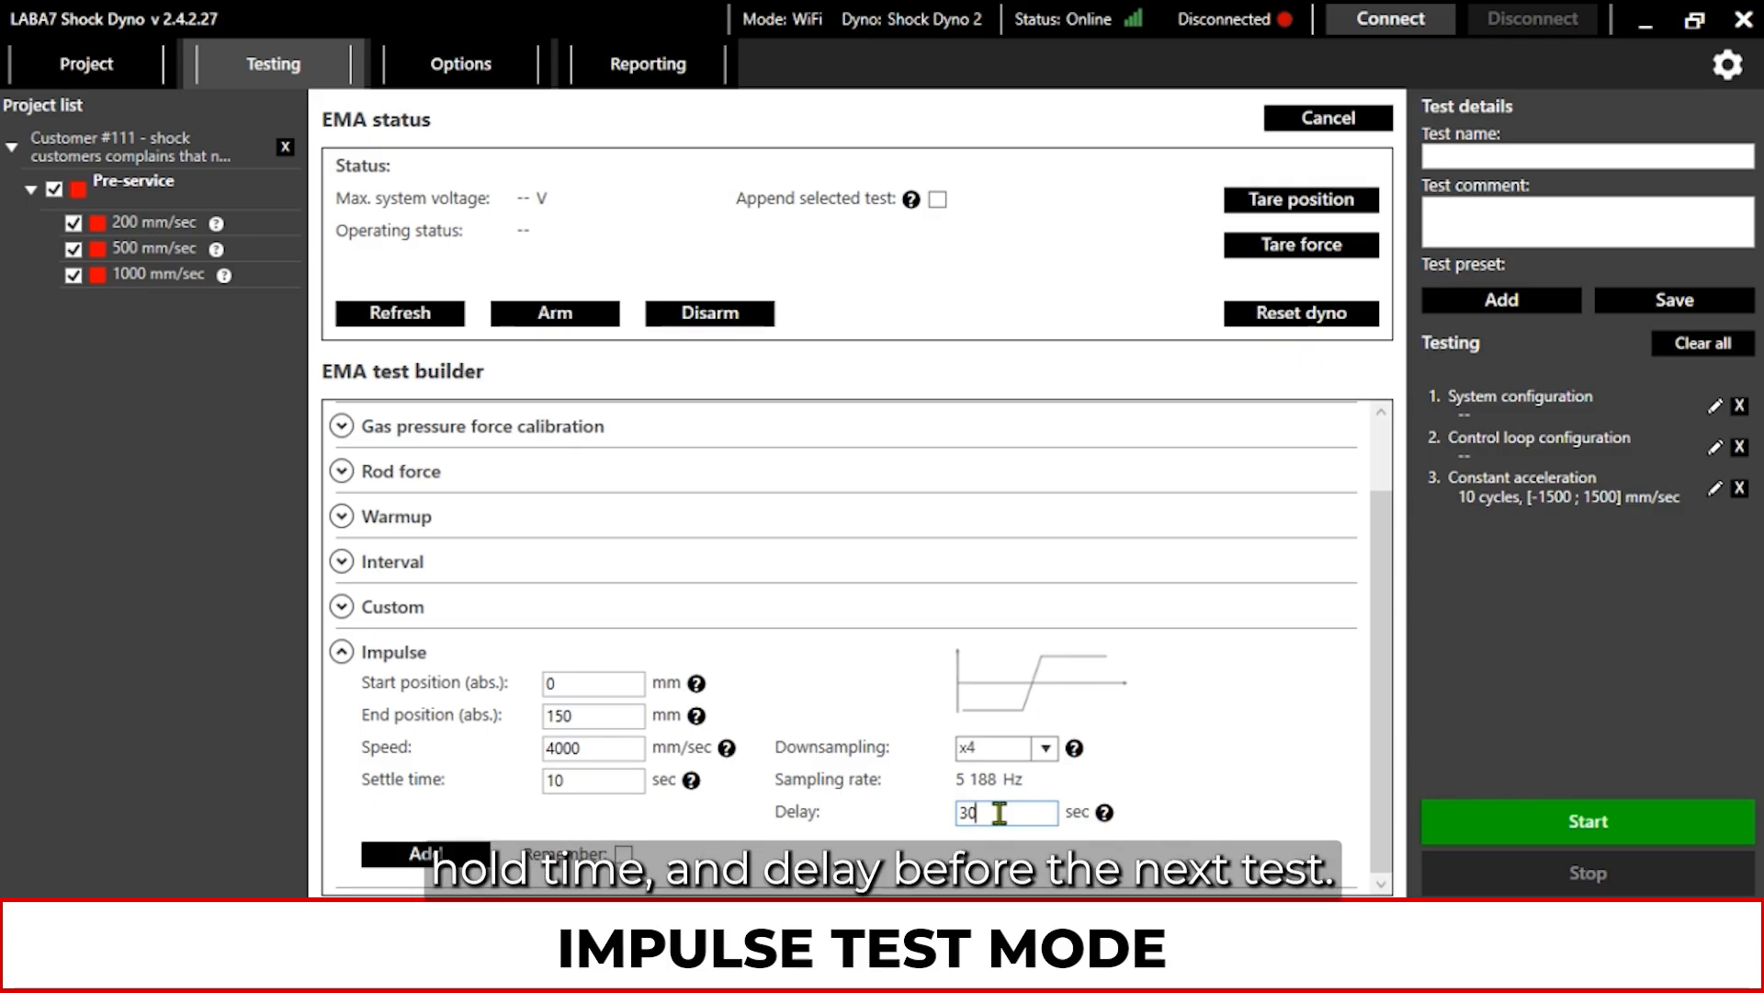
pyautogui.click(427, 856)
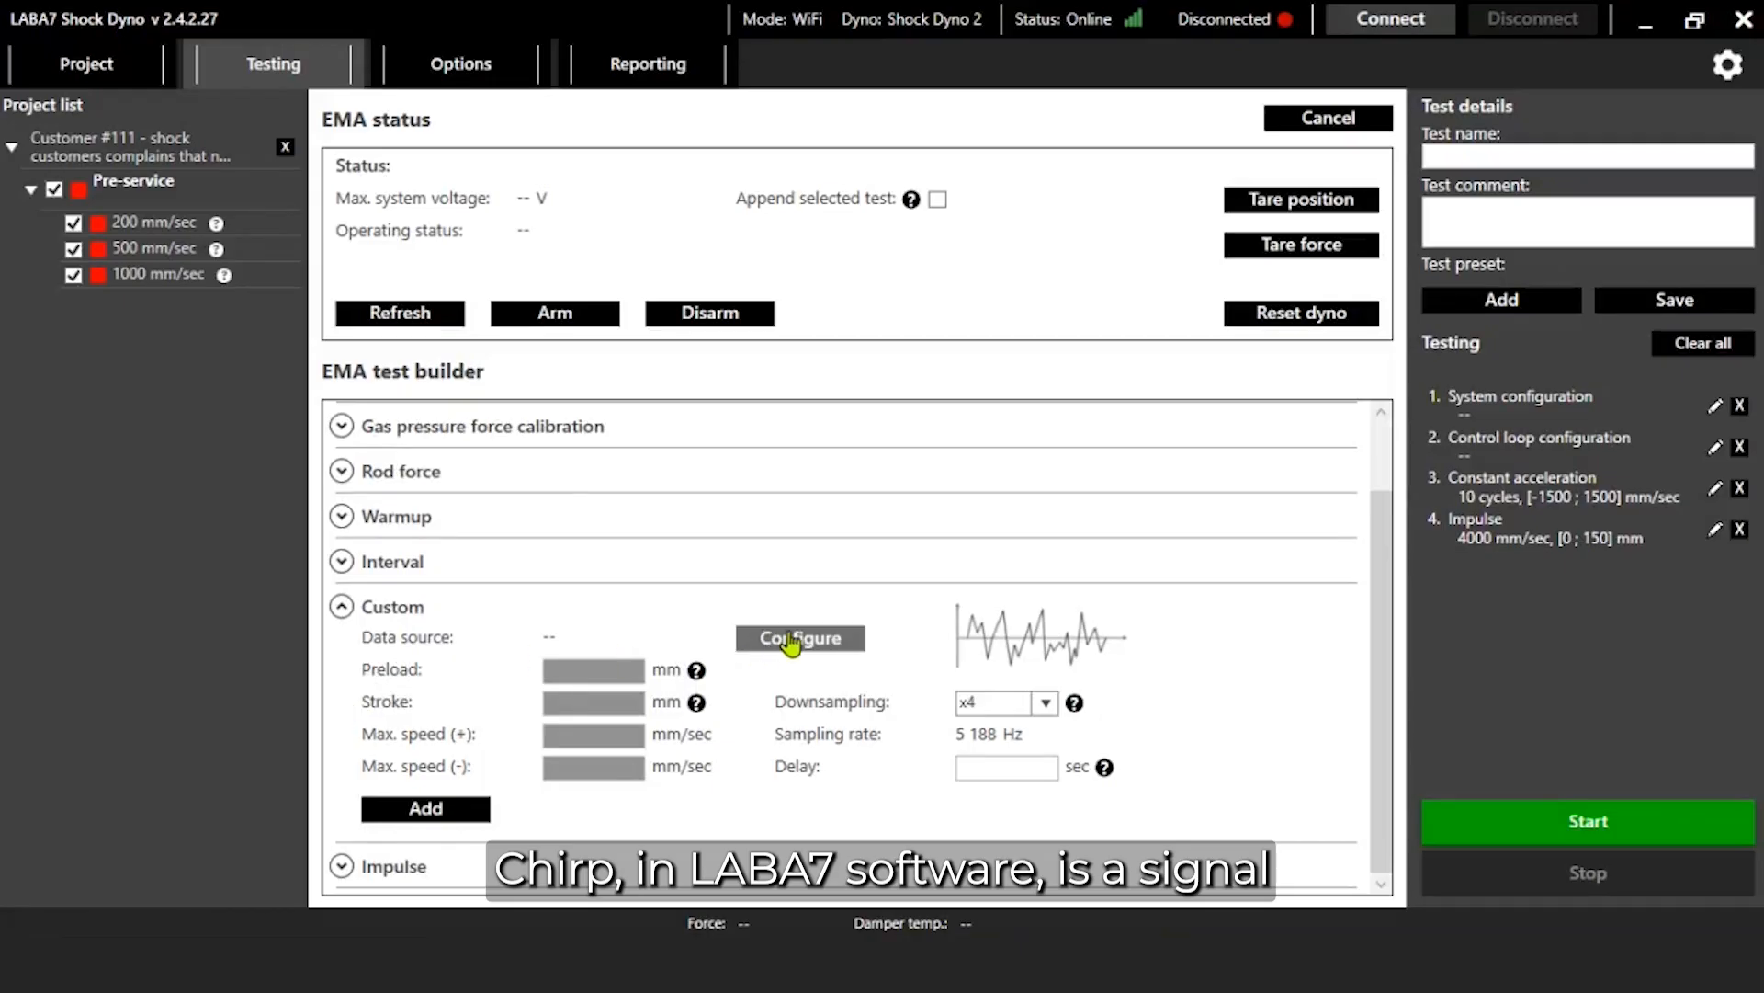
# Step: Generate a Linear chirp custom waveform lasting 10 sec with a 50 mm stroke and frequencies from 4 to 5 Hz
pyautogui.click(801, 640)
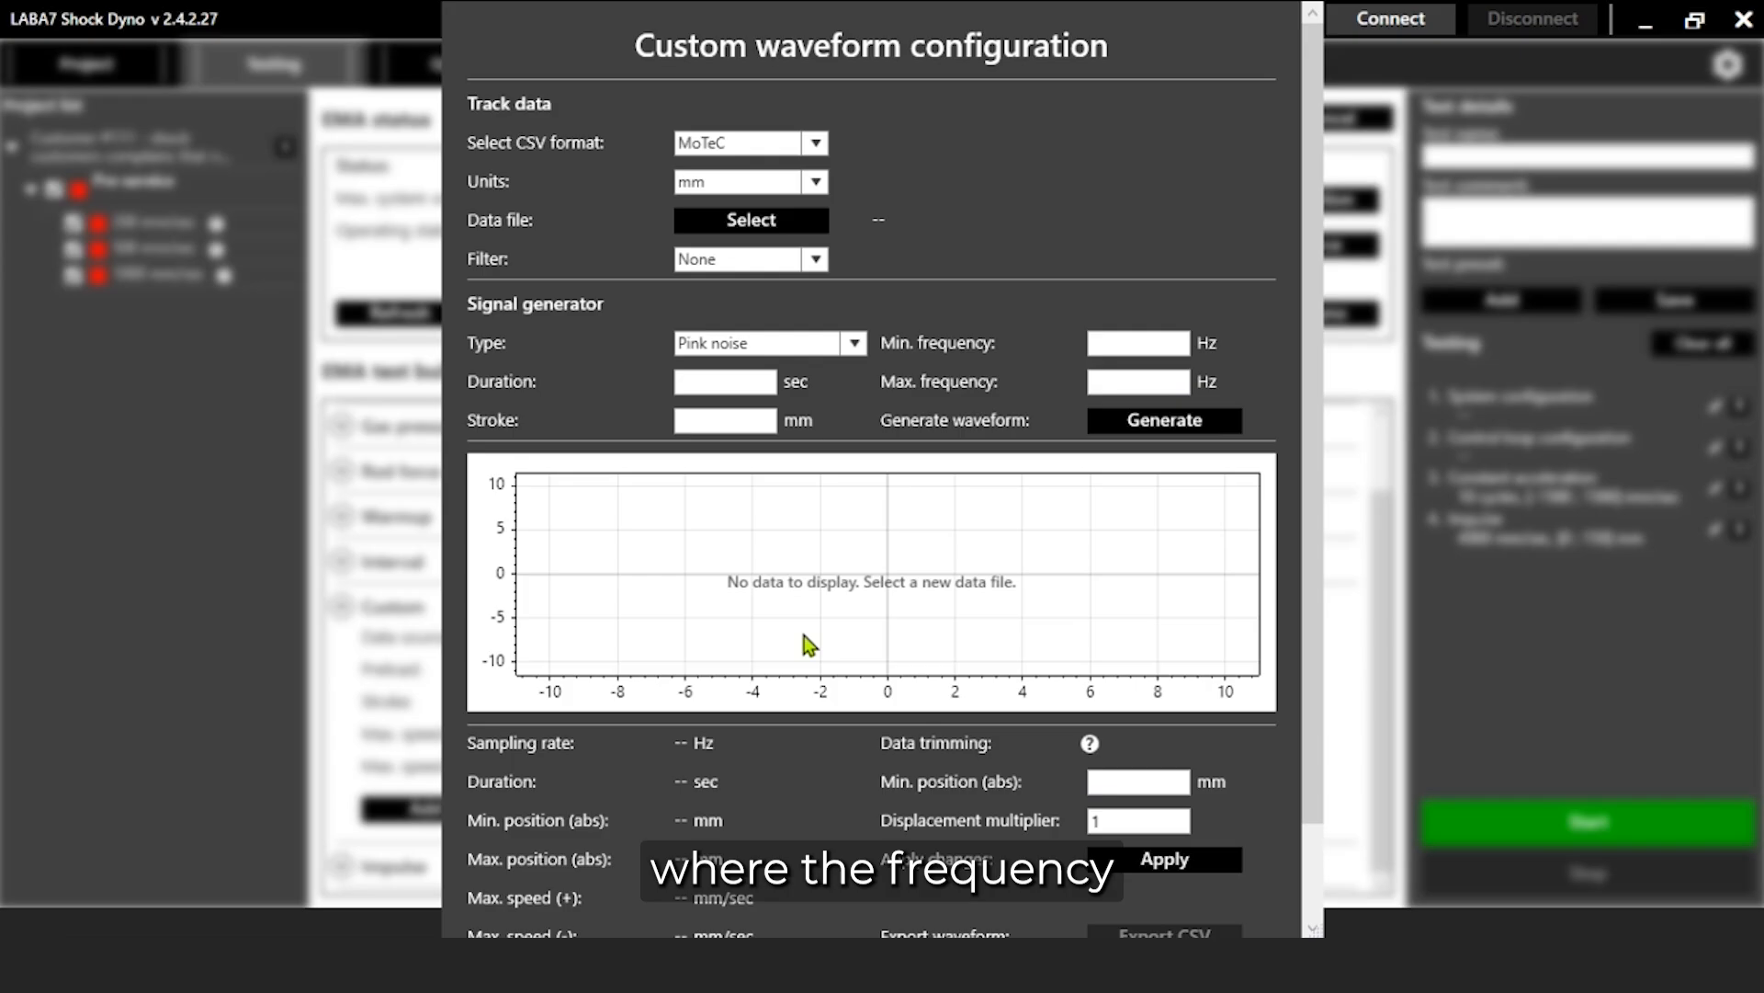
pyautogui.click(862, 348)
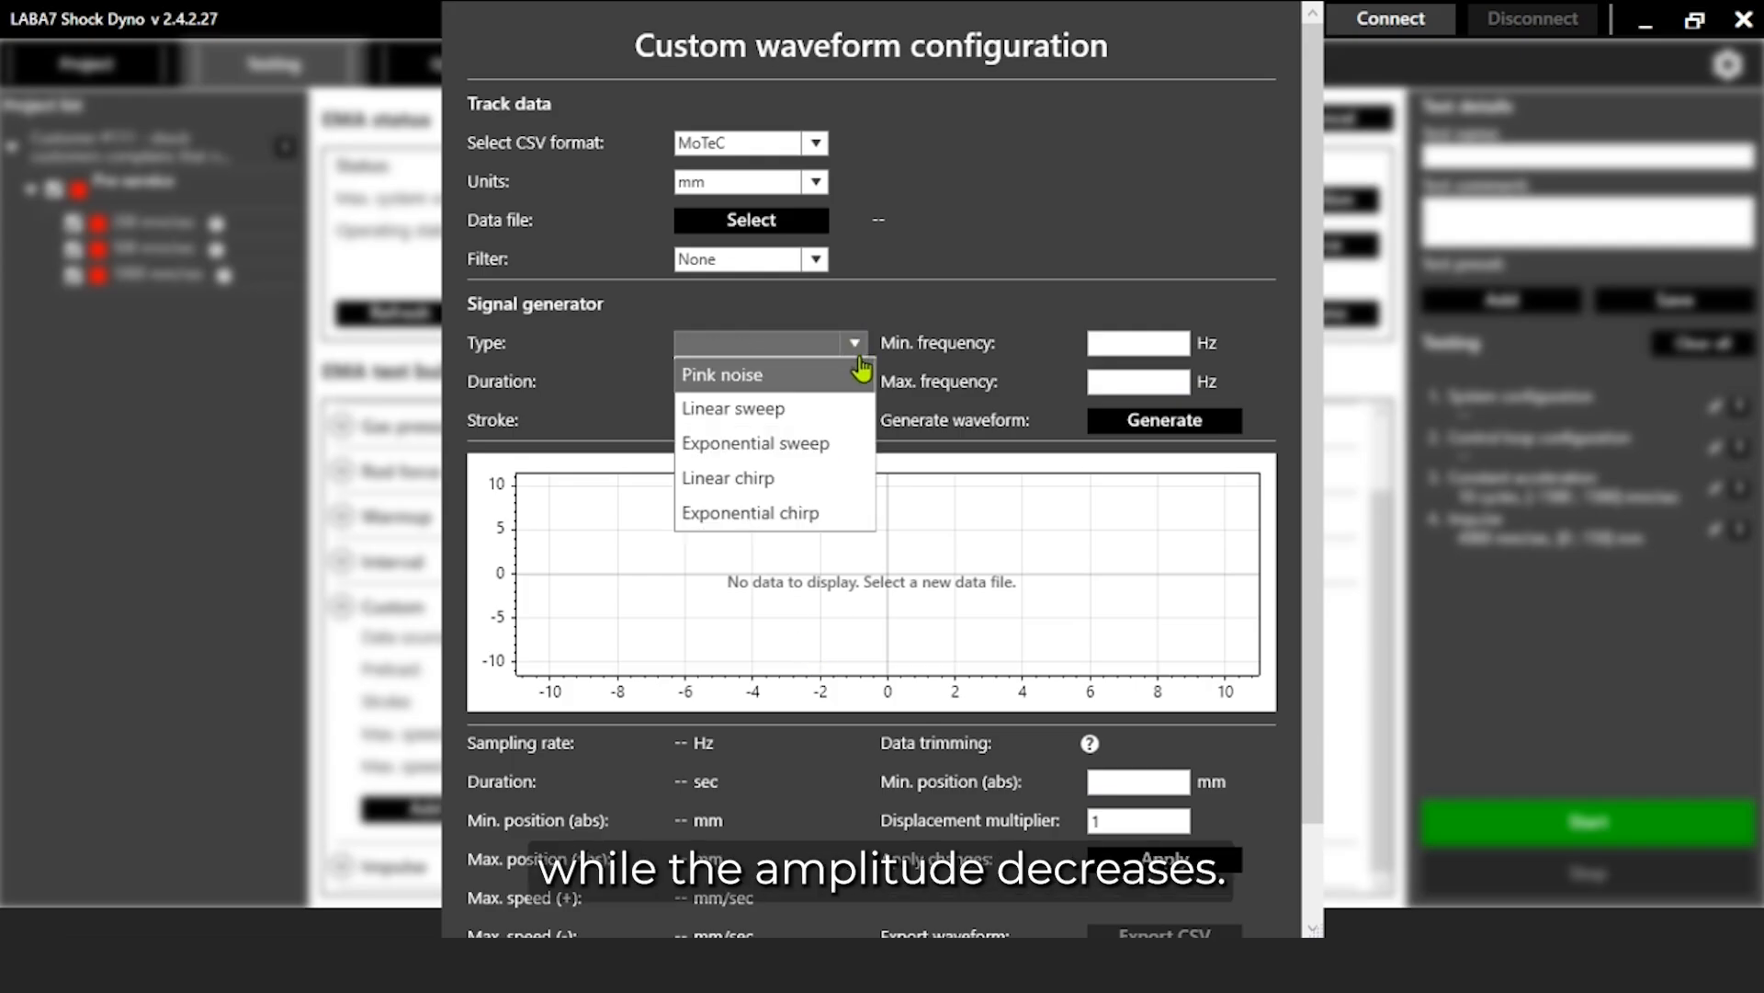
pyautogui.click(820, 476)
pyautogui.click(728, 384)
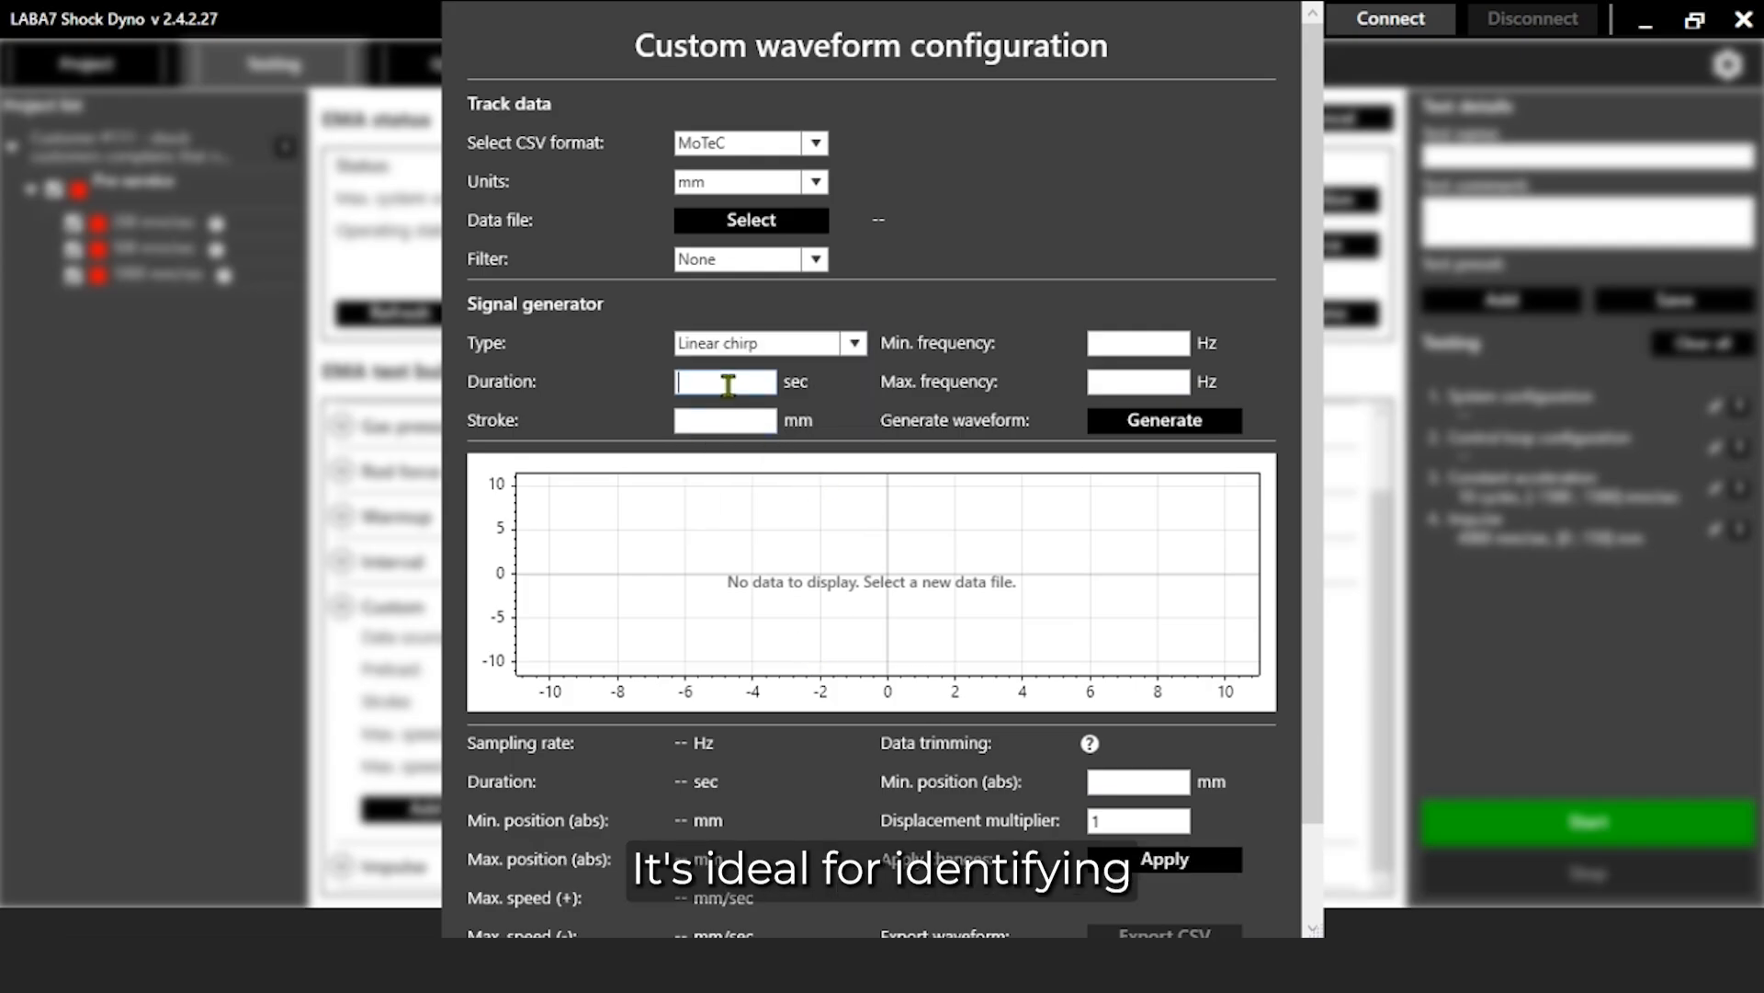
pyautogui.click(717, 422)
pyautogui.write('5')
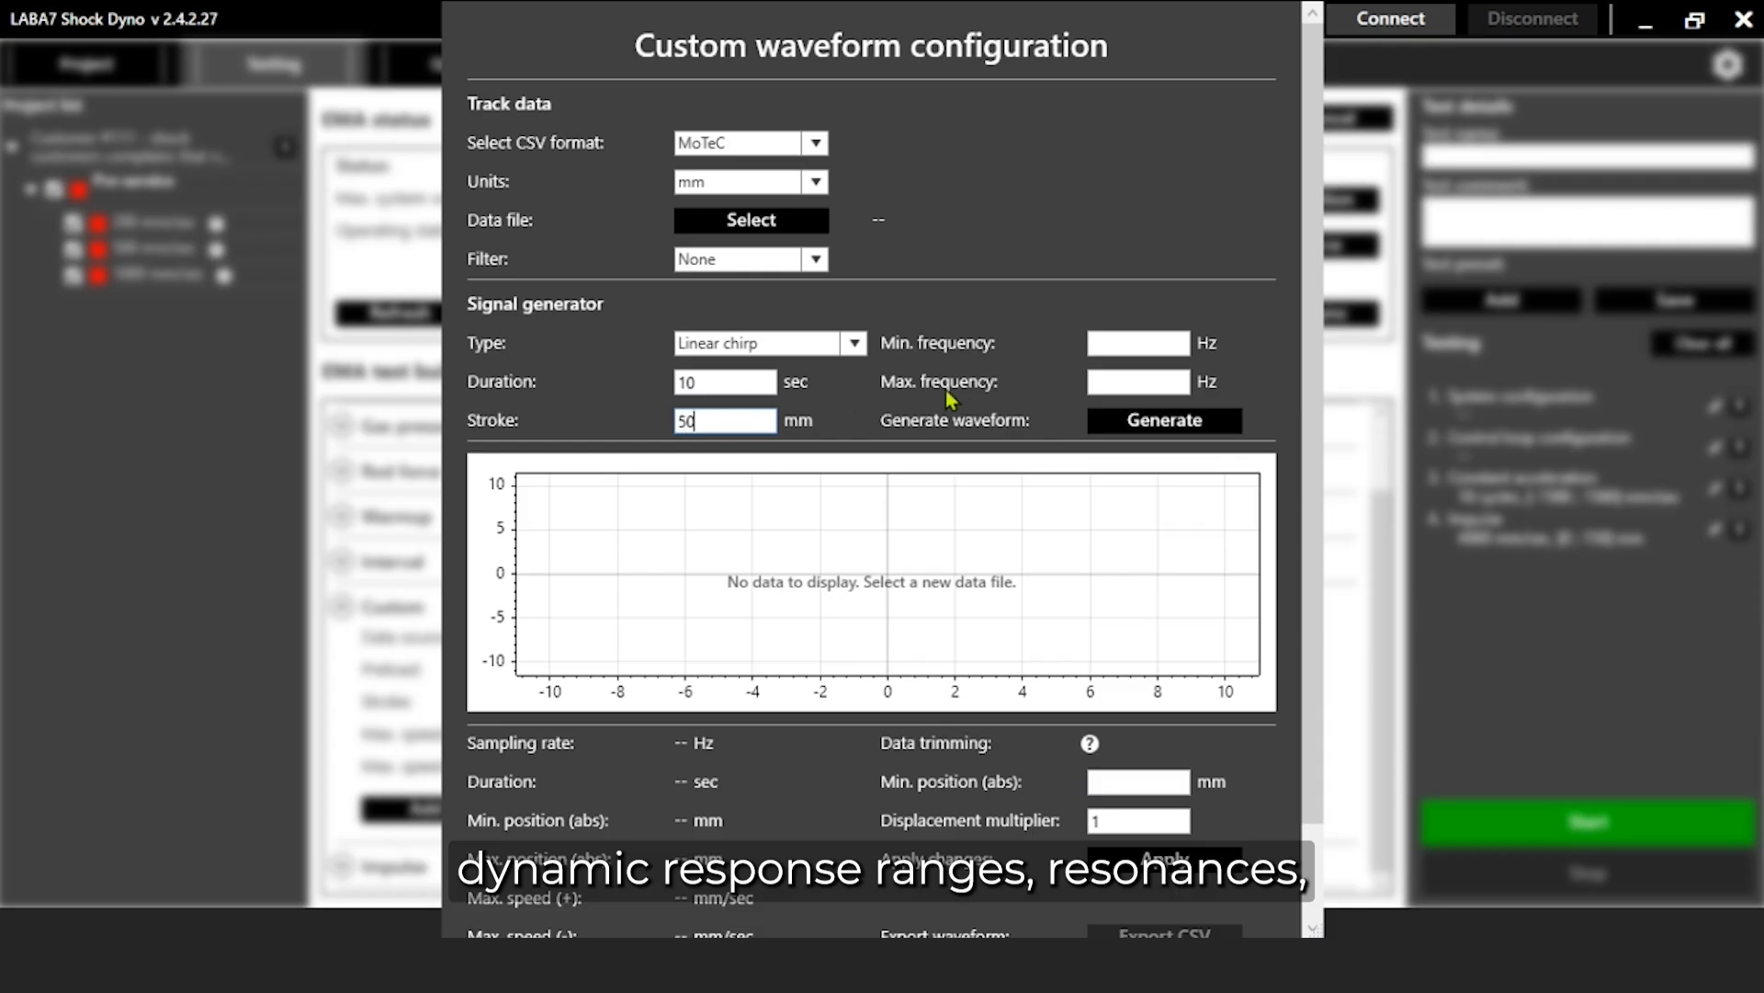
pyautogui.write('0')
pyautogui.click(1137, 342)
pyautogui.write('4')
pyautogui.click(1140, 379)
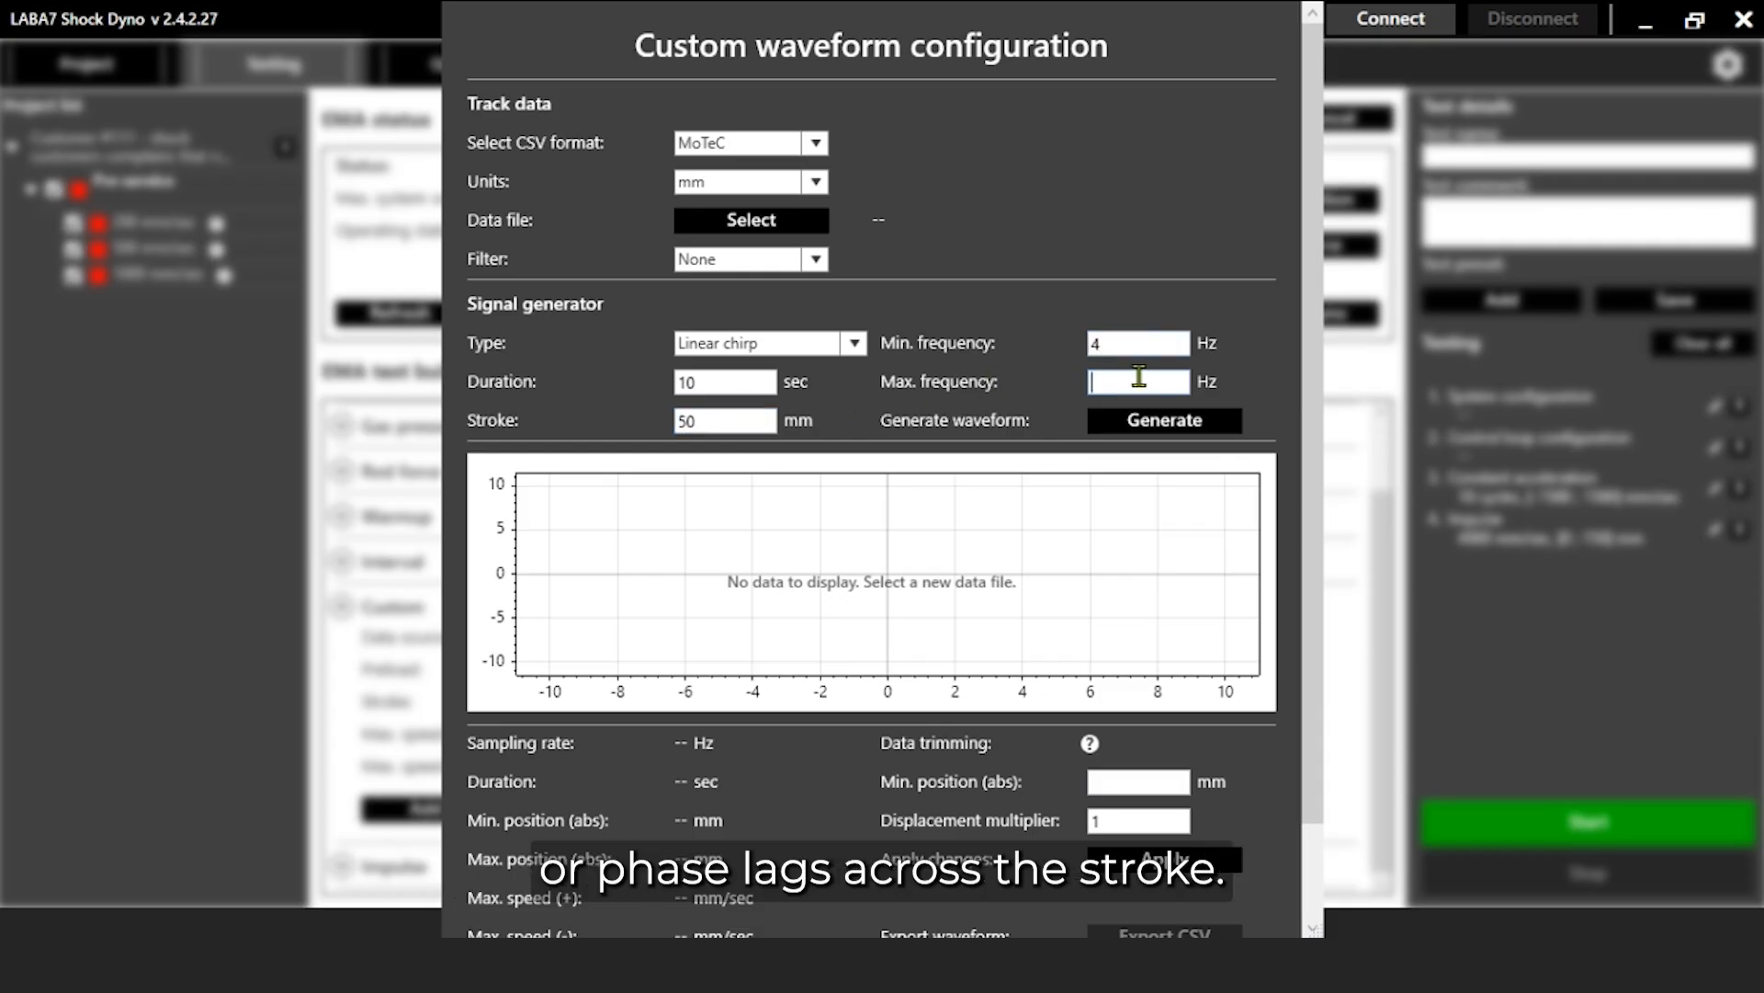
pyautogui.click(1151, 420)
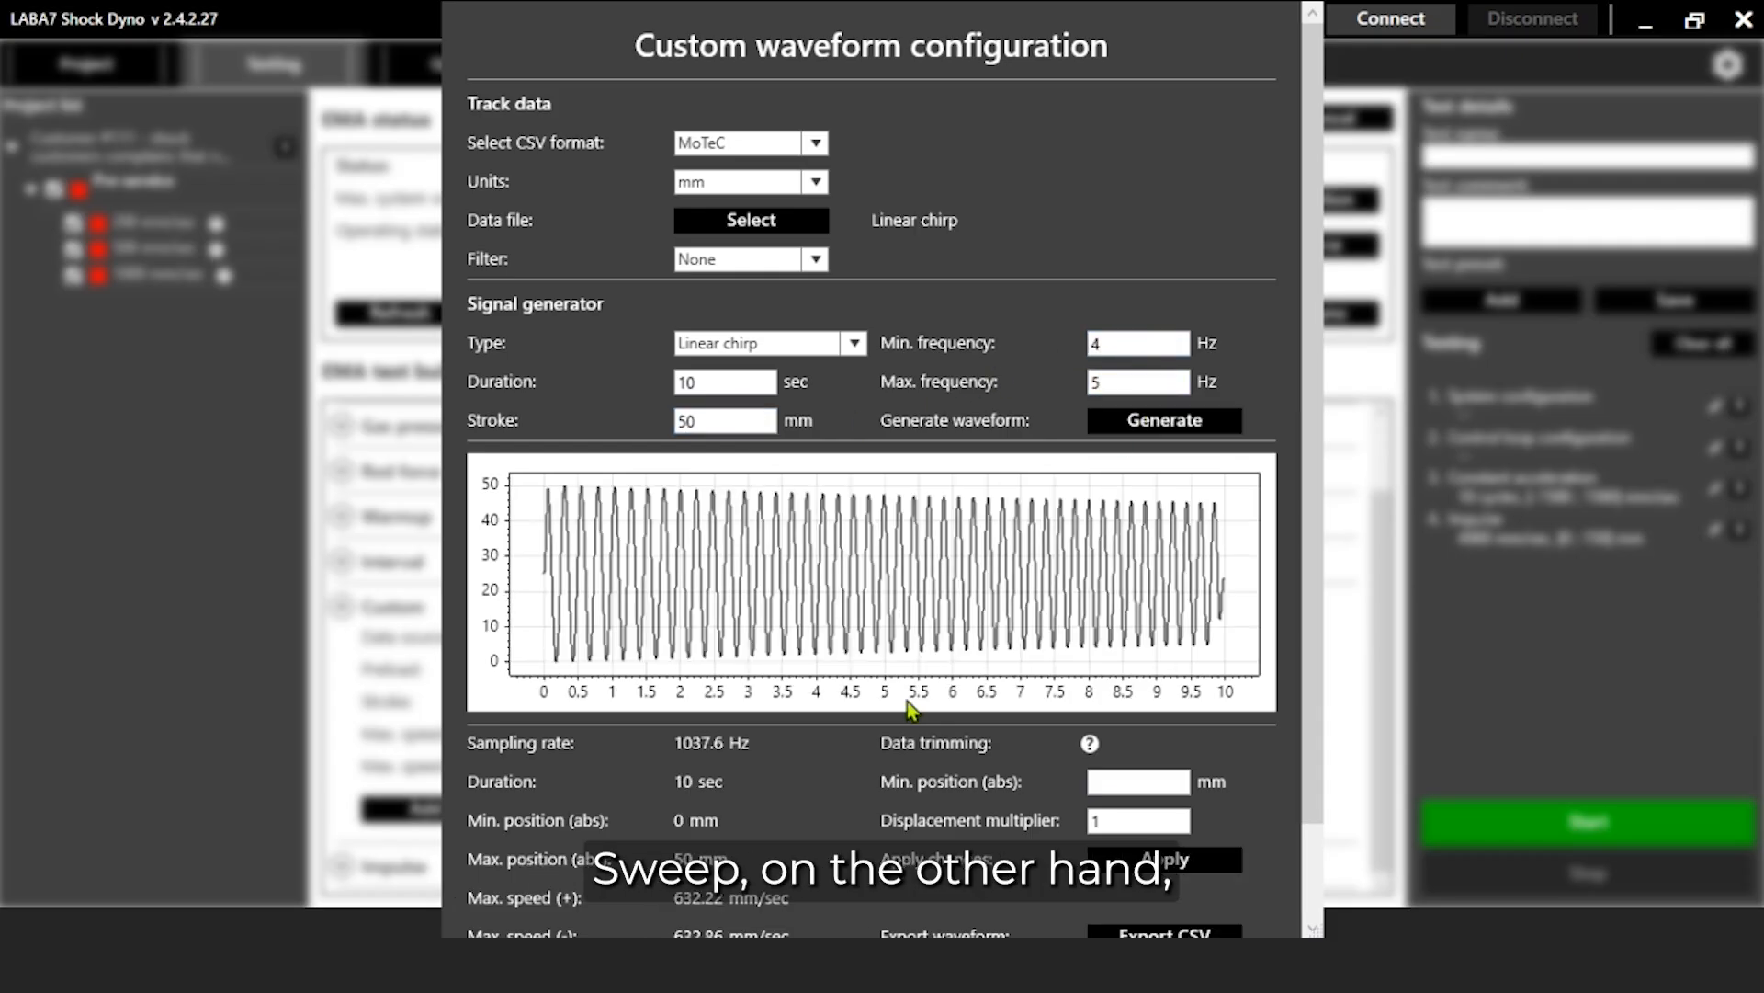
# Step: Change the custom waveform's signal type to Linear sweep and regenerate it
pyautogui.click(855, 344)
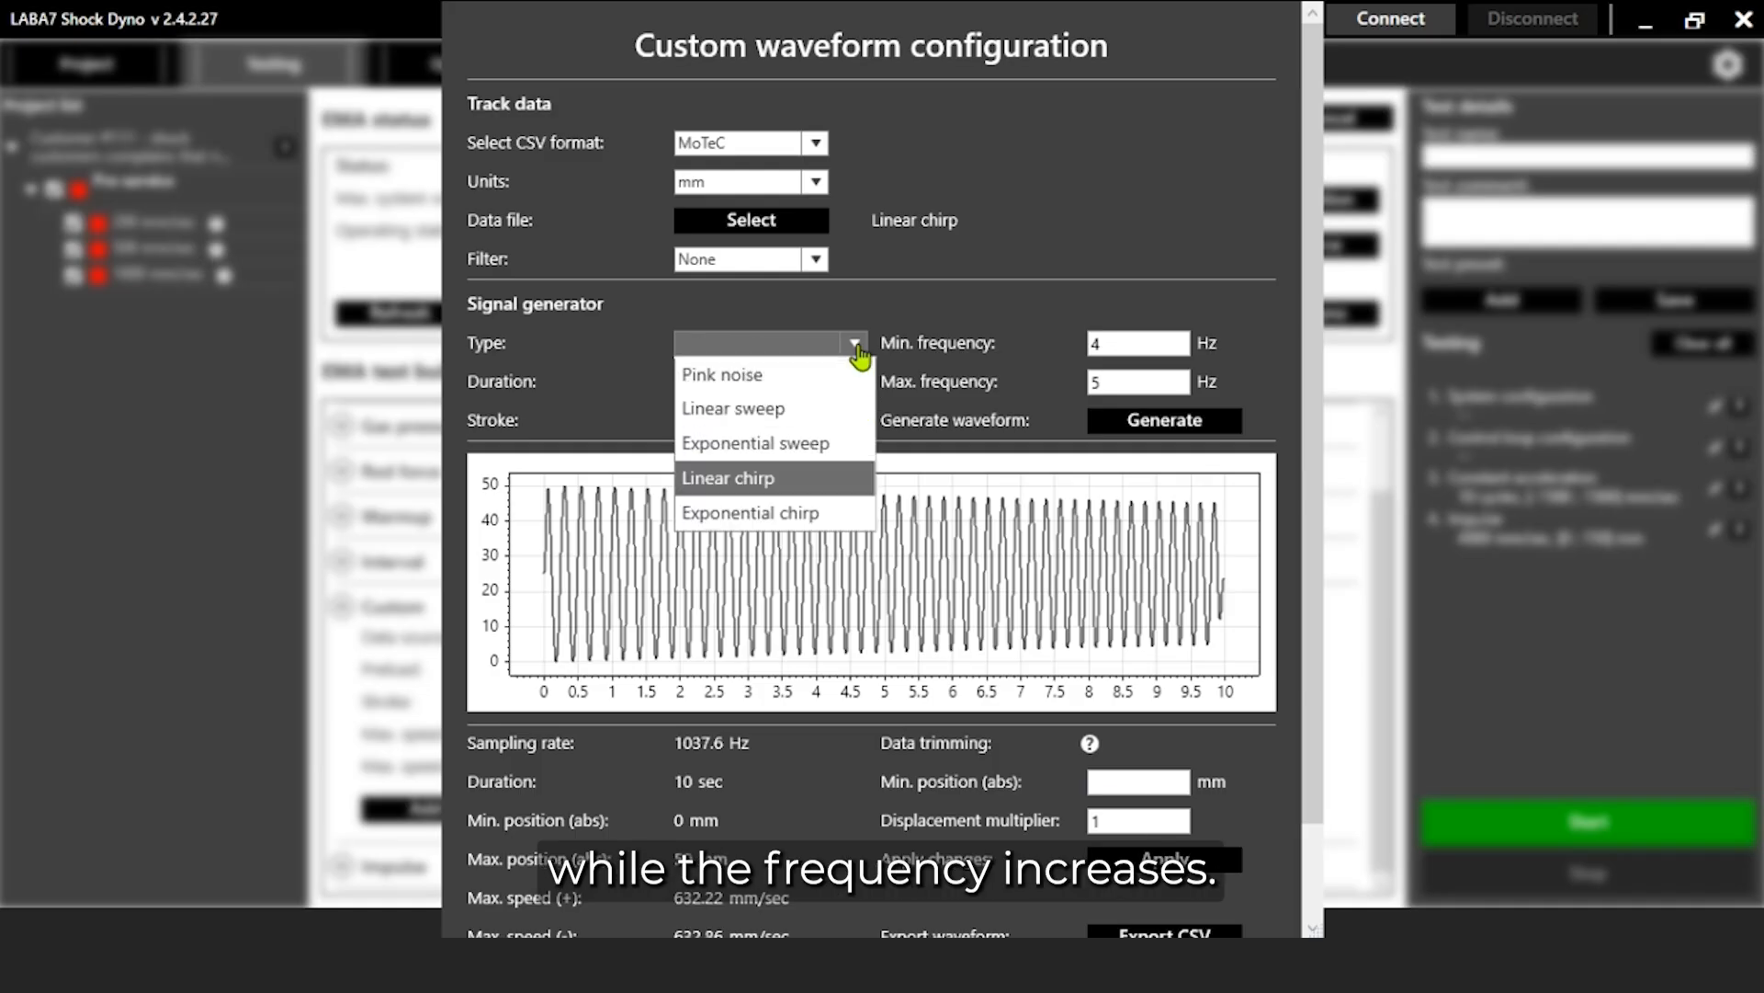
pyautogui.click(841, 408)
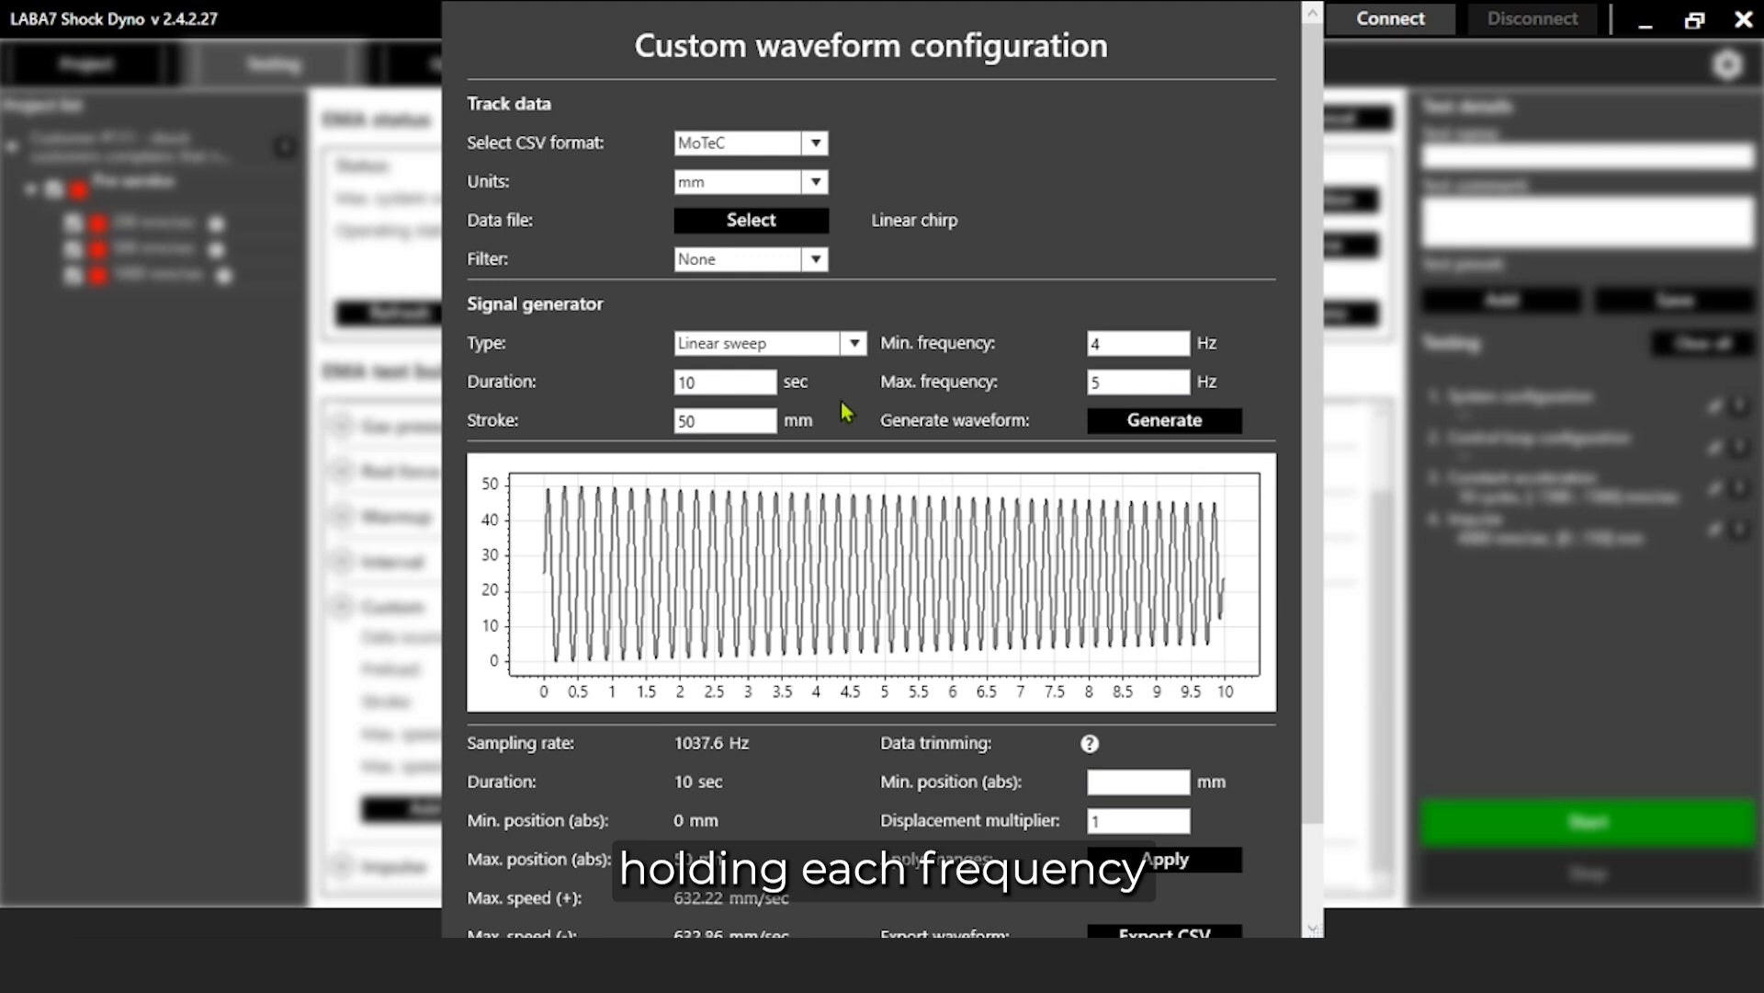
pyautogui.click(1154, 428)
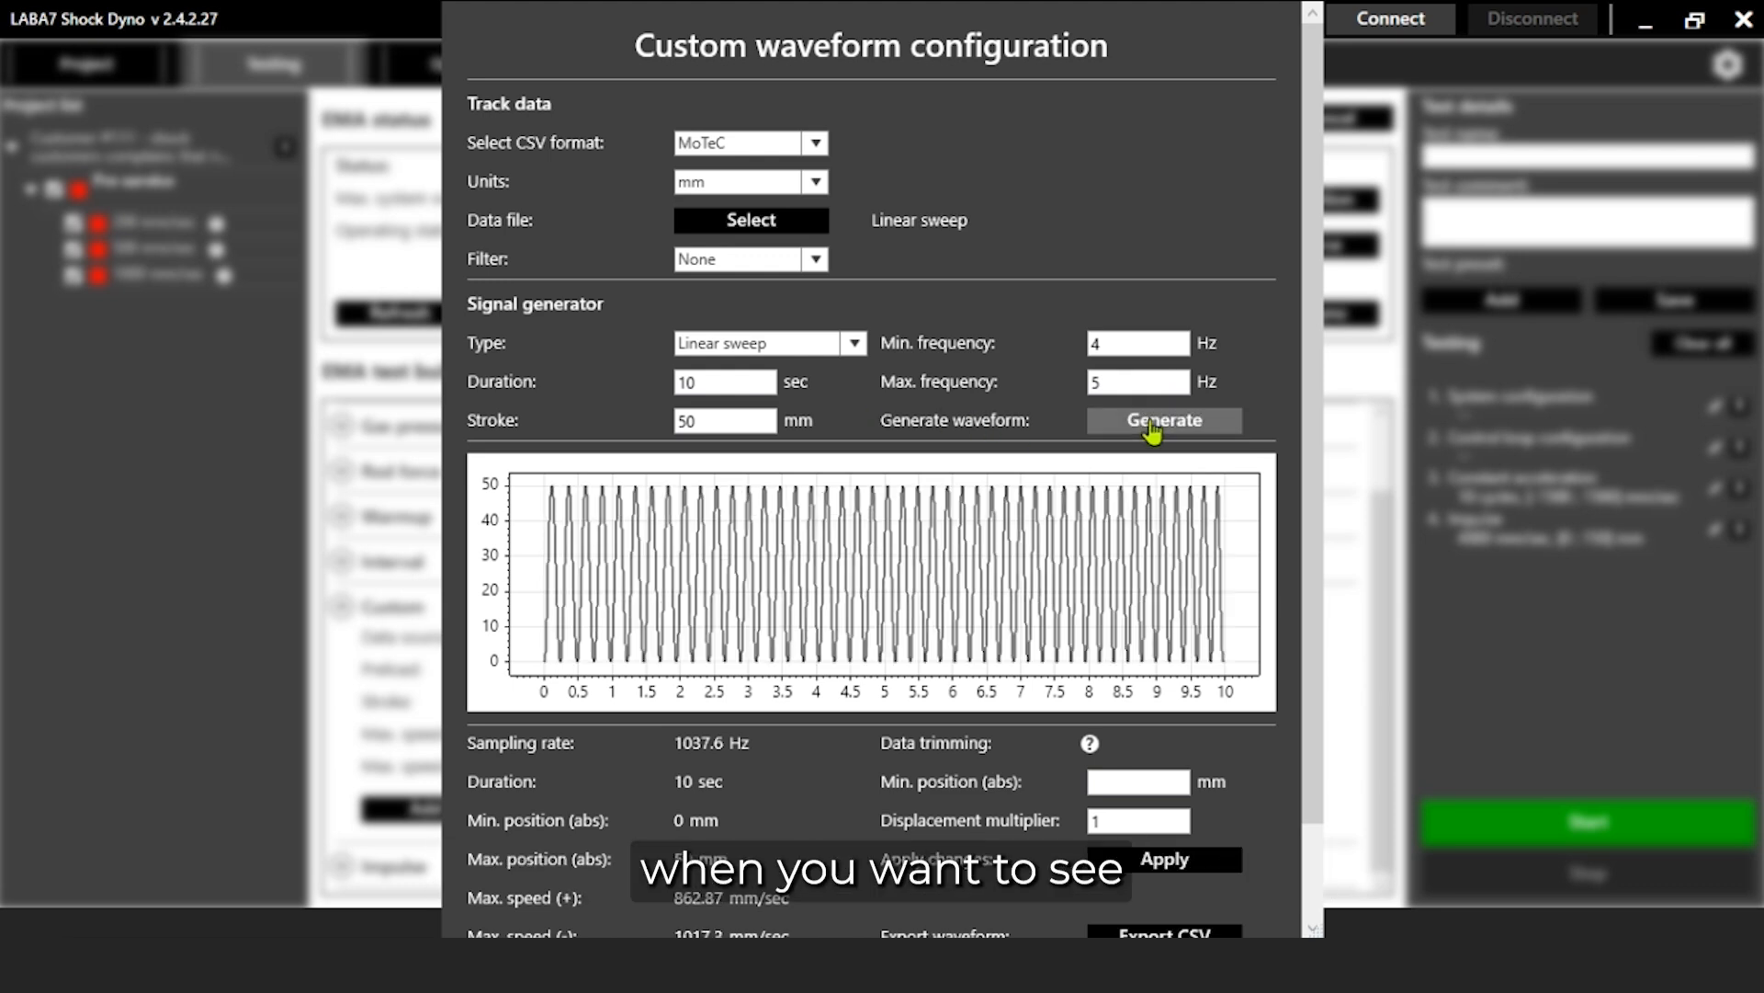
# Step: Set the linear sweep's minimum frequency to 3 Hz and regenerate the custom waveform
pyautogui.doubleClick(1142, 349)
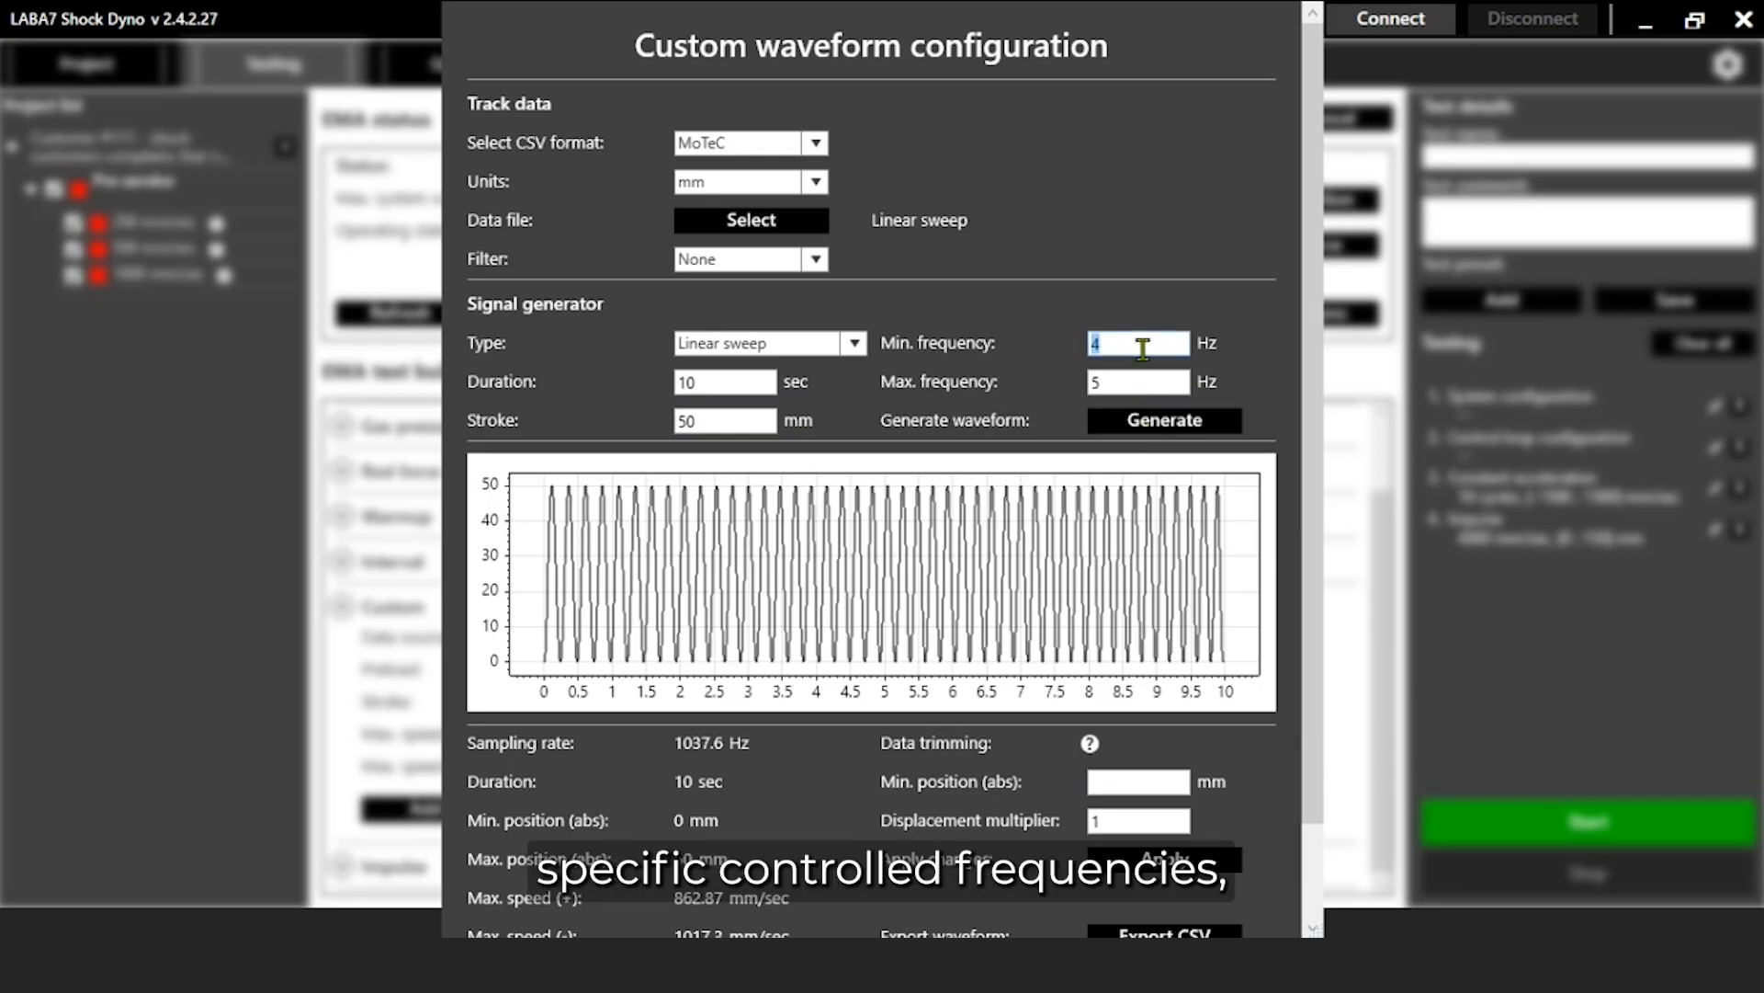
pyautogui.click(1172, 423)
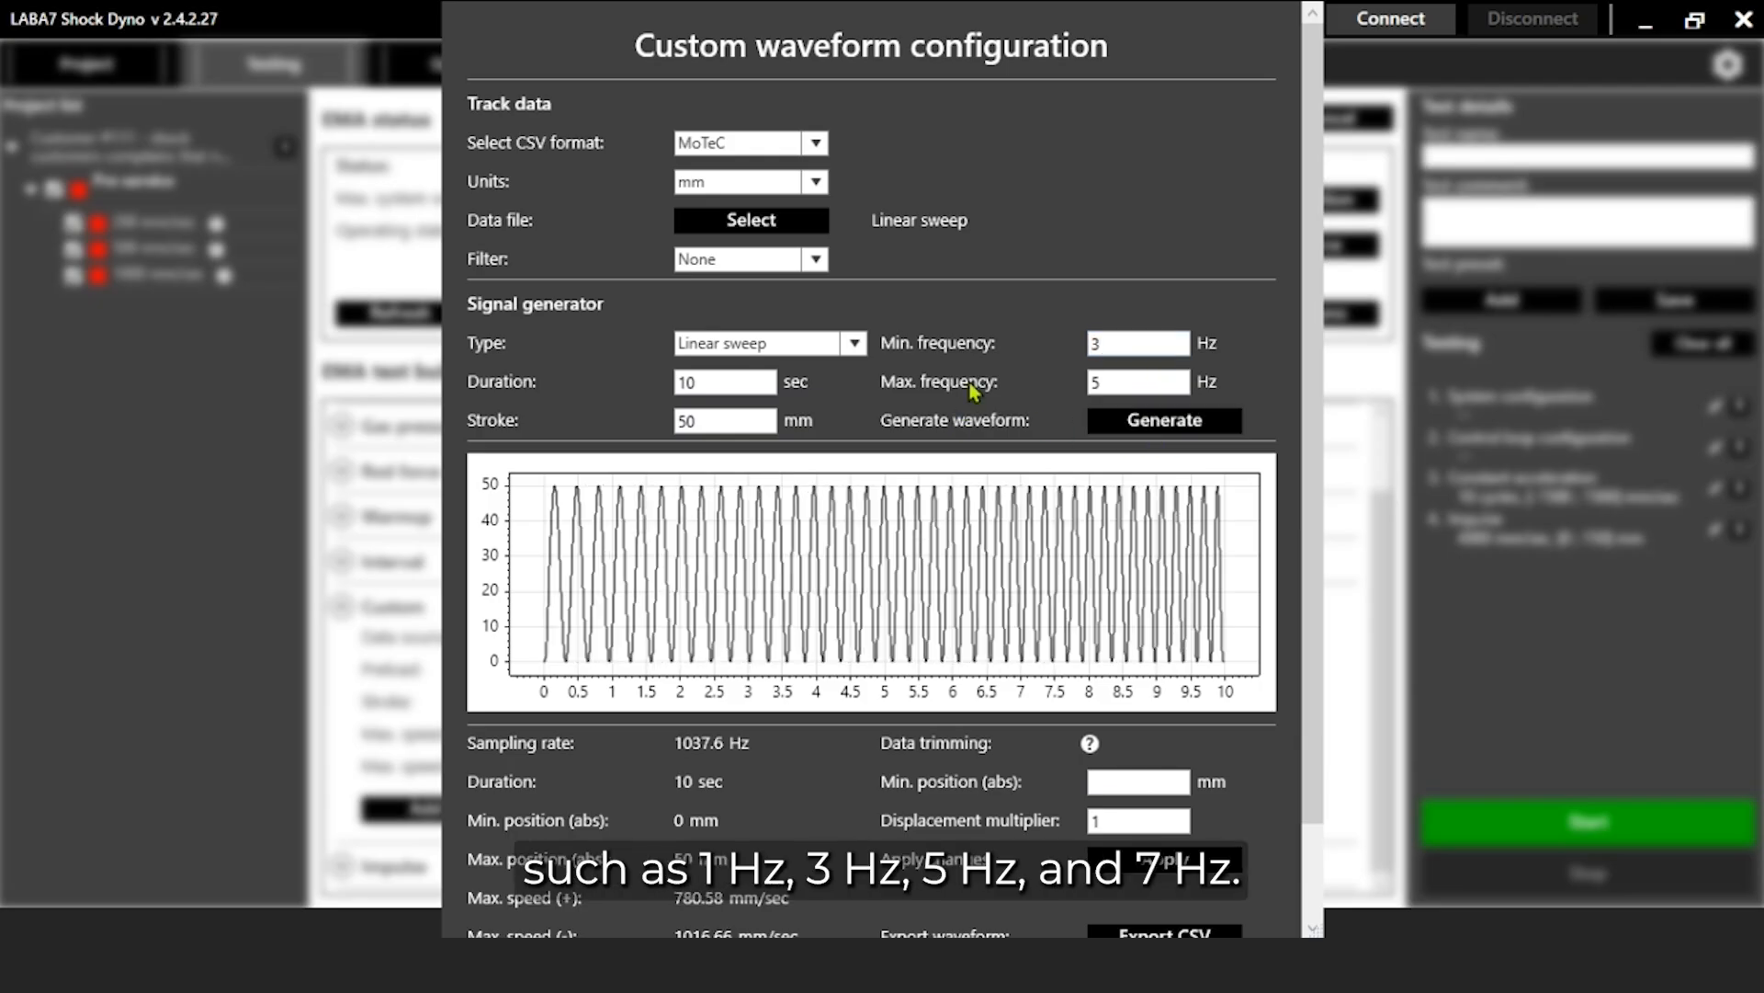
pyautogui.scroll(-3, 974, 391)
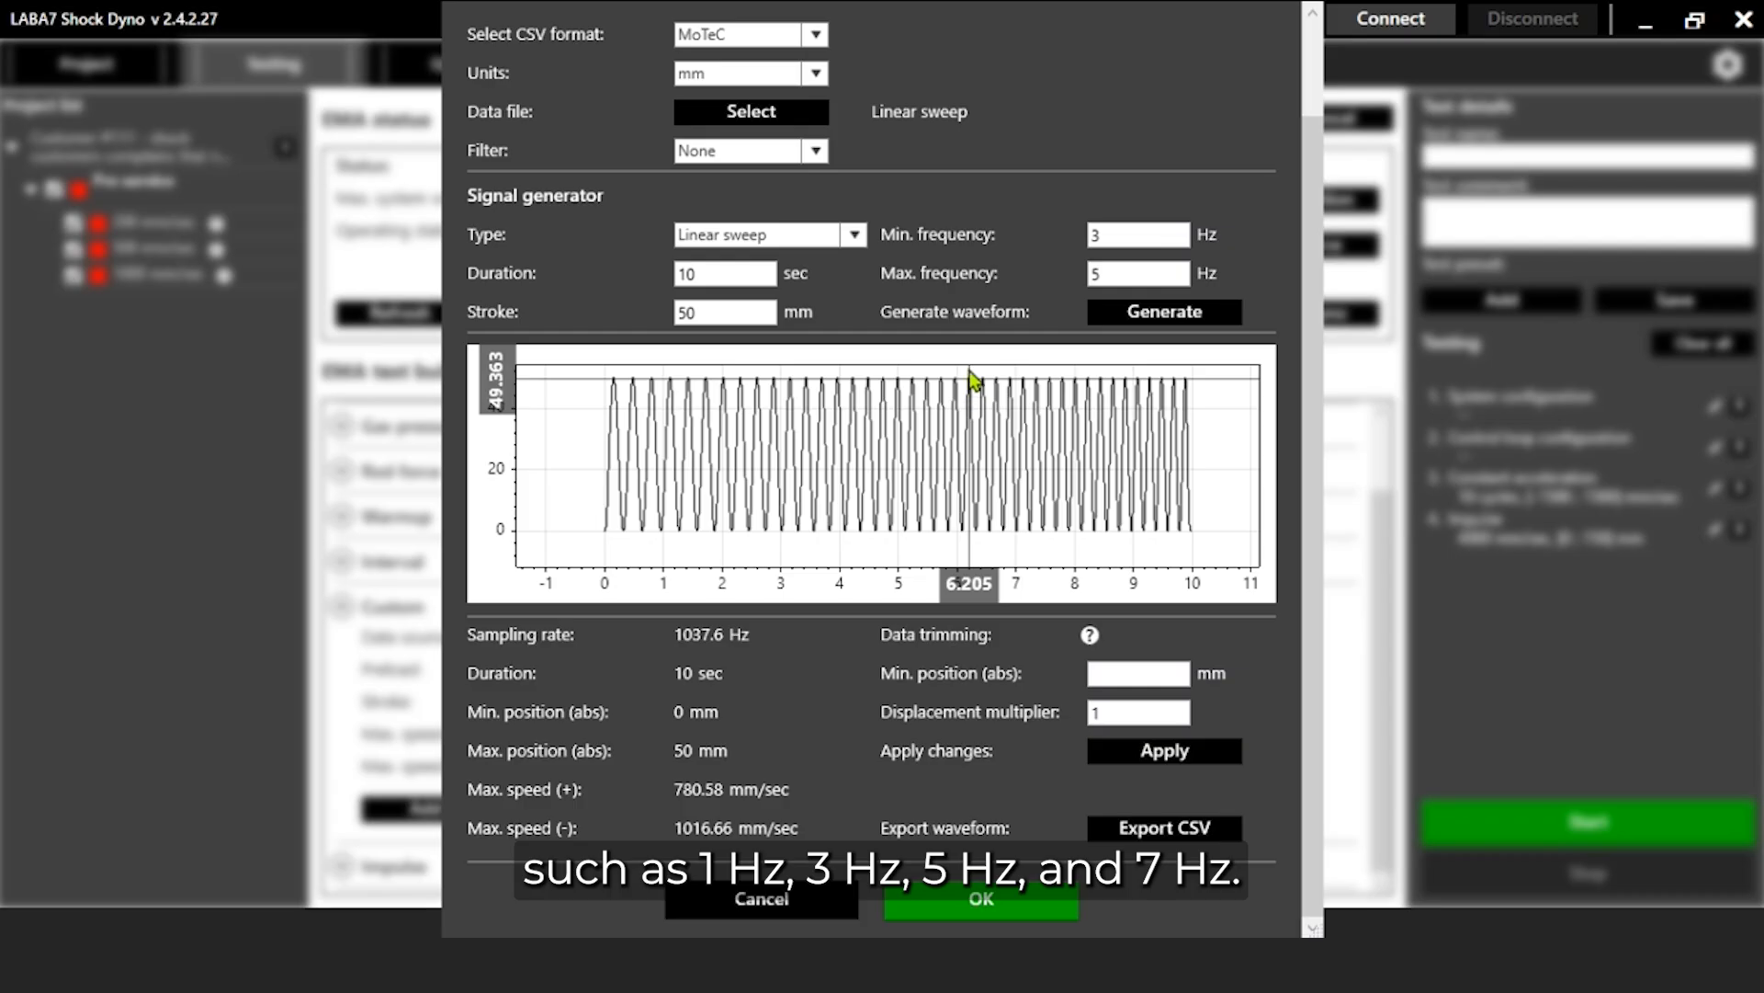
pyautogui.scroll(3, 974, 379)
# Step: Generate a Pink noise waveform with the existing settings, accept it and add it to the test sequence as a custom test
pyautogui.click(857, 347)
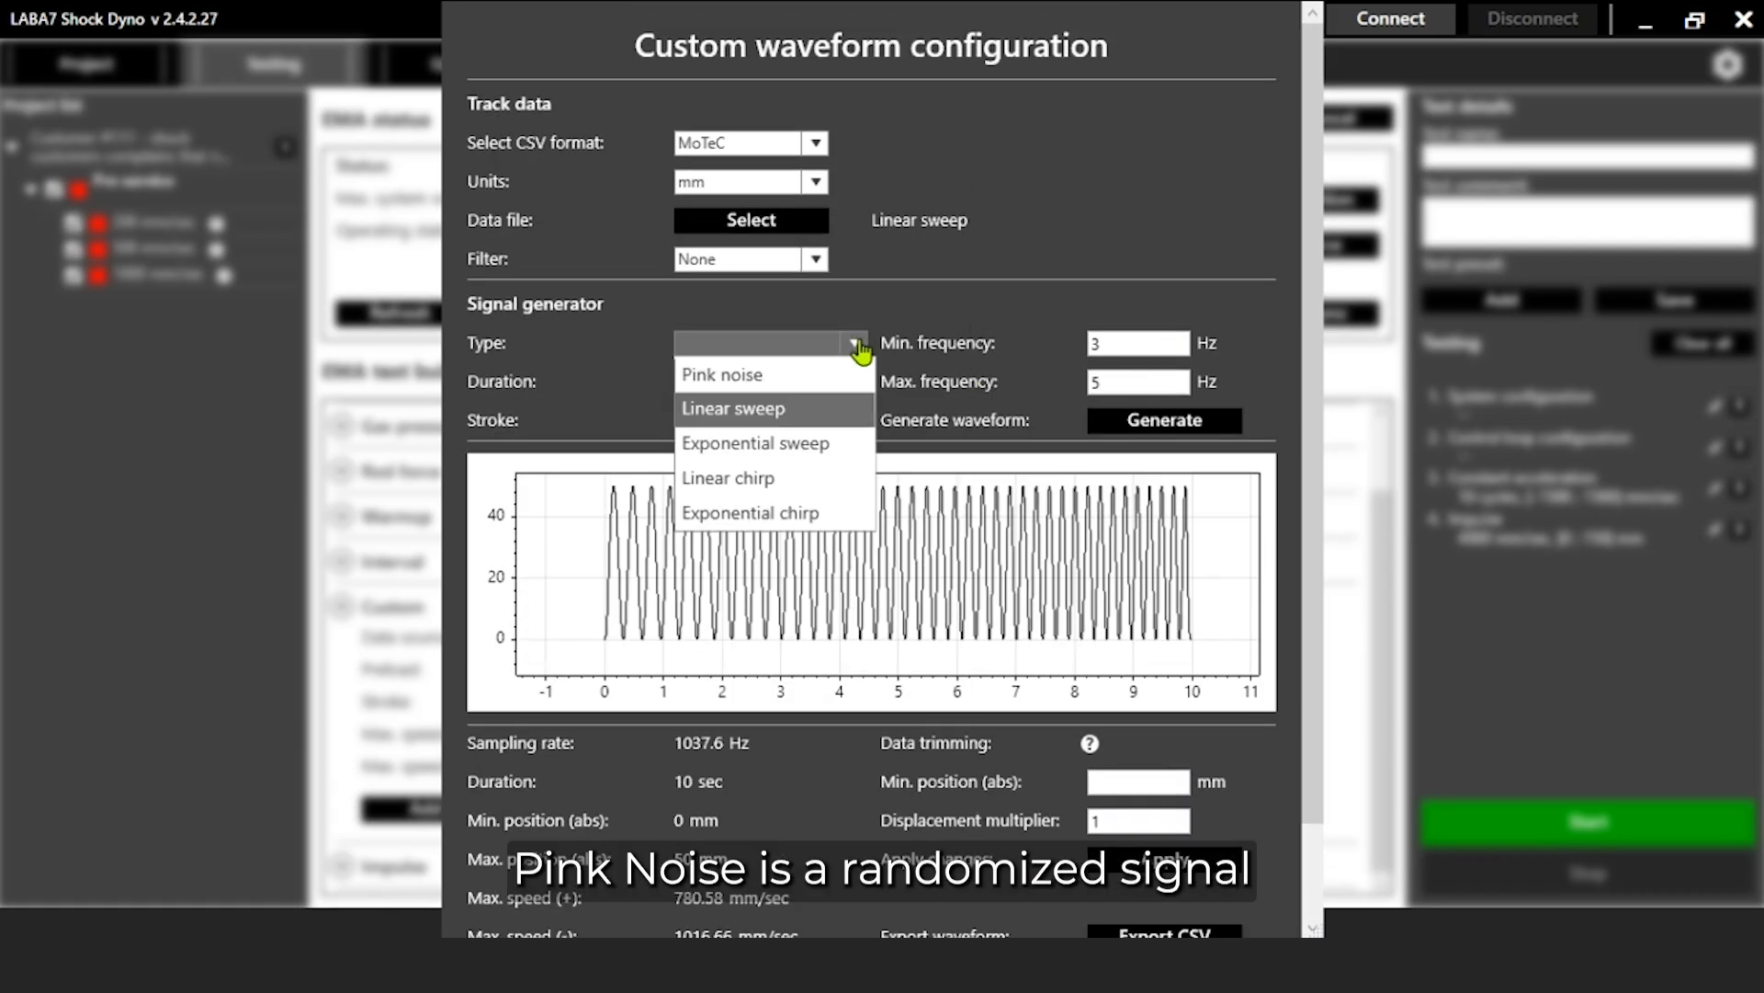
pyautogui.click(814, 379)
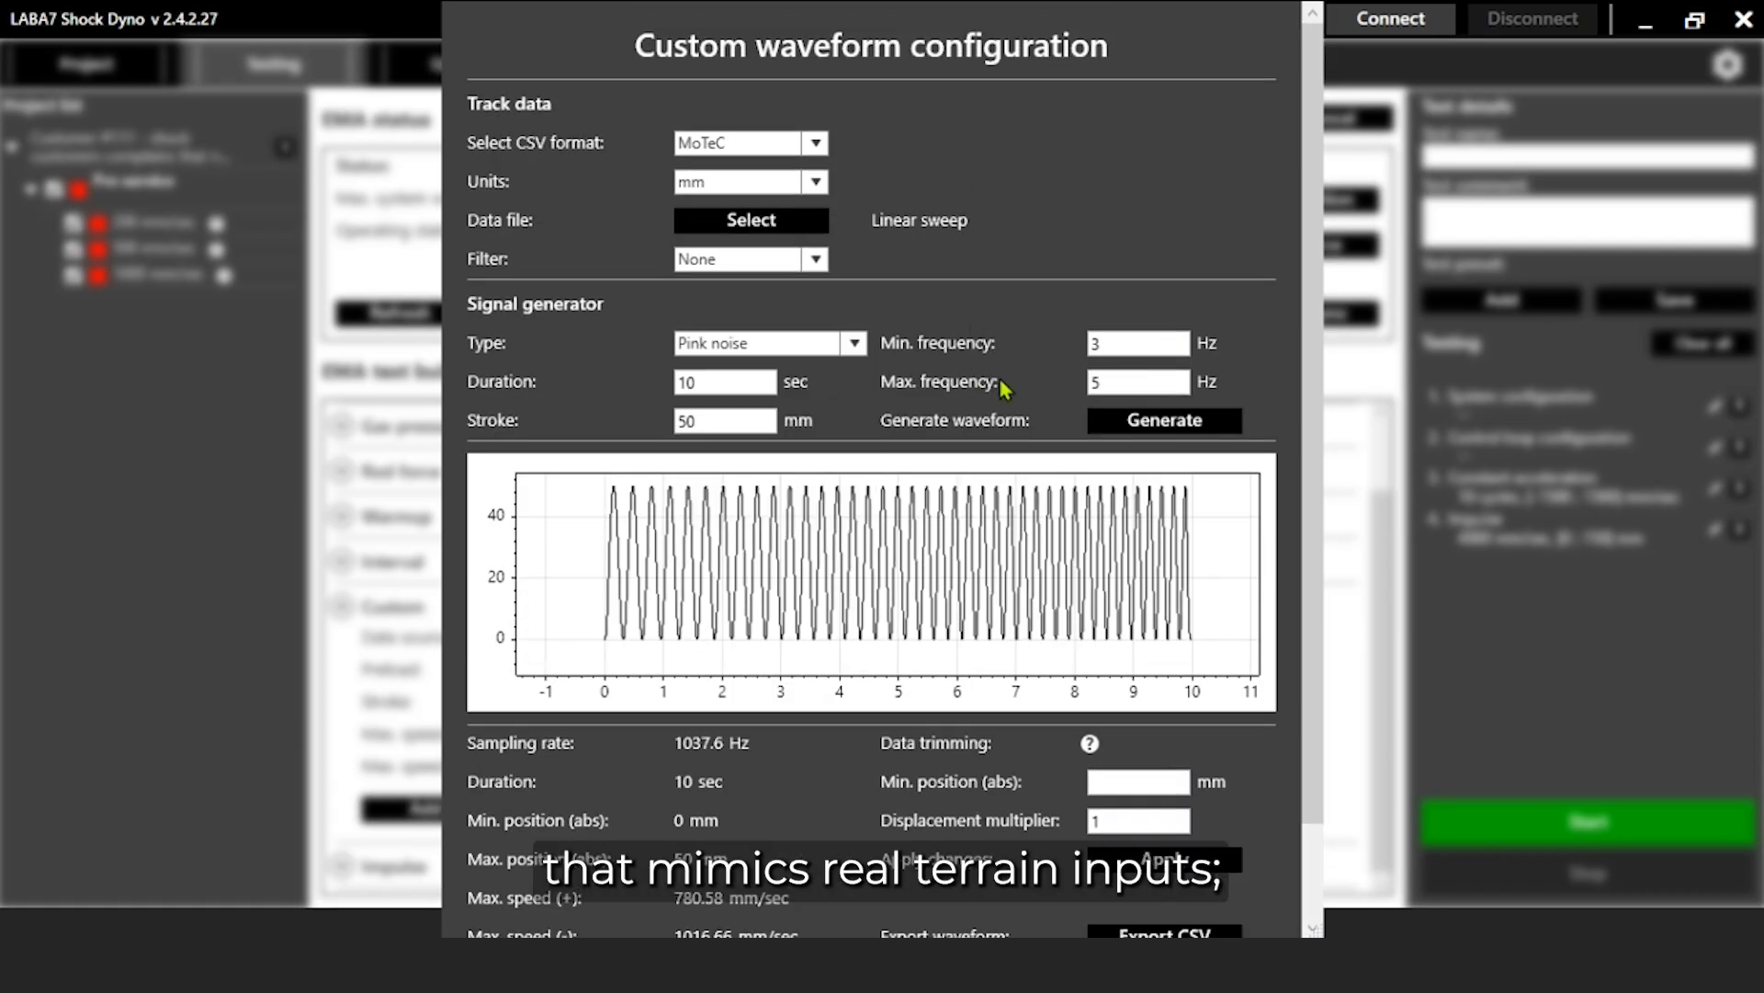
pyautogui.click(1162, 423)
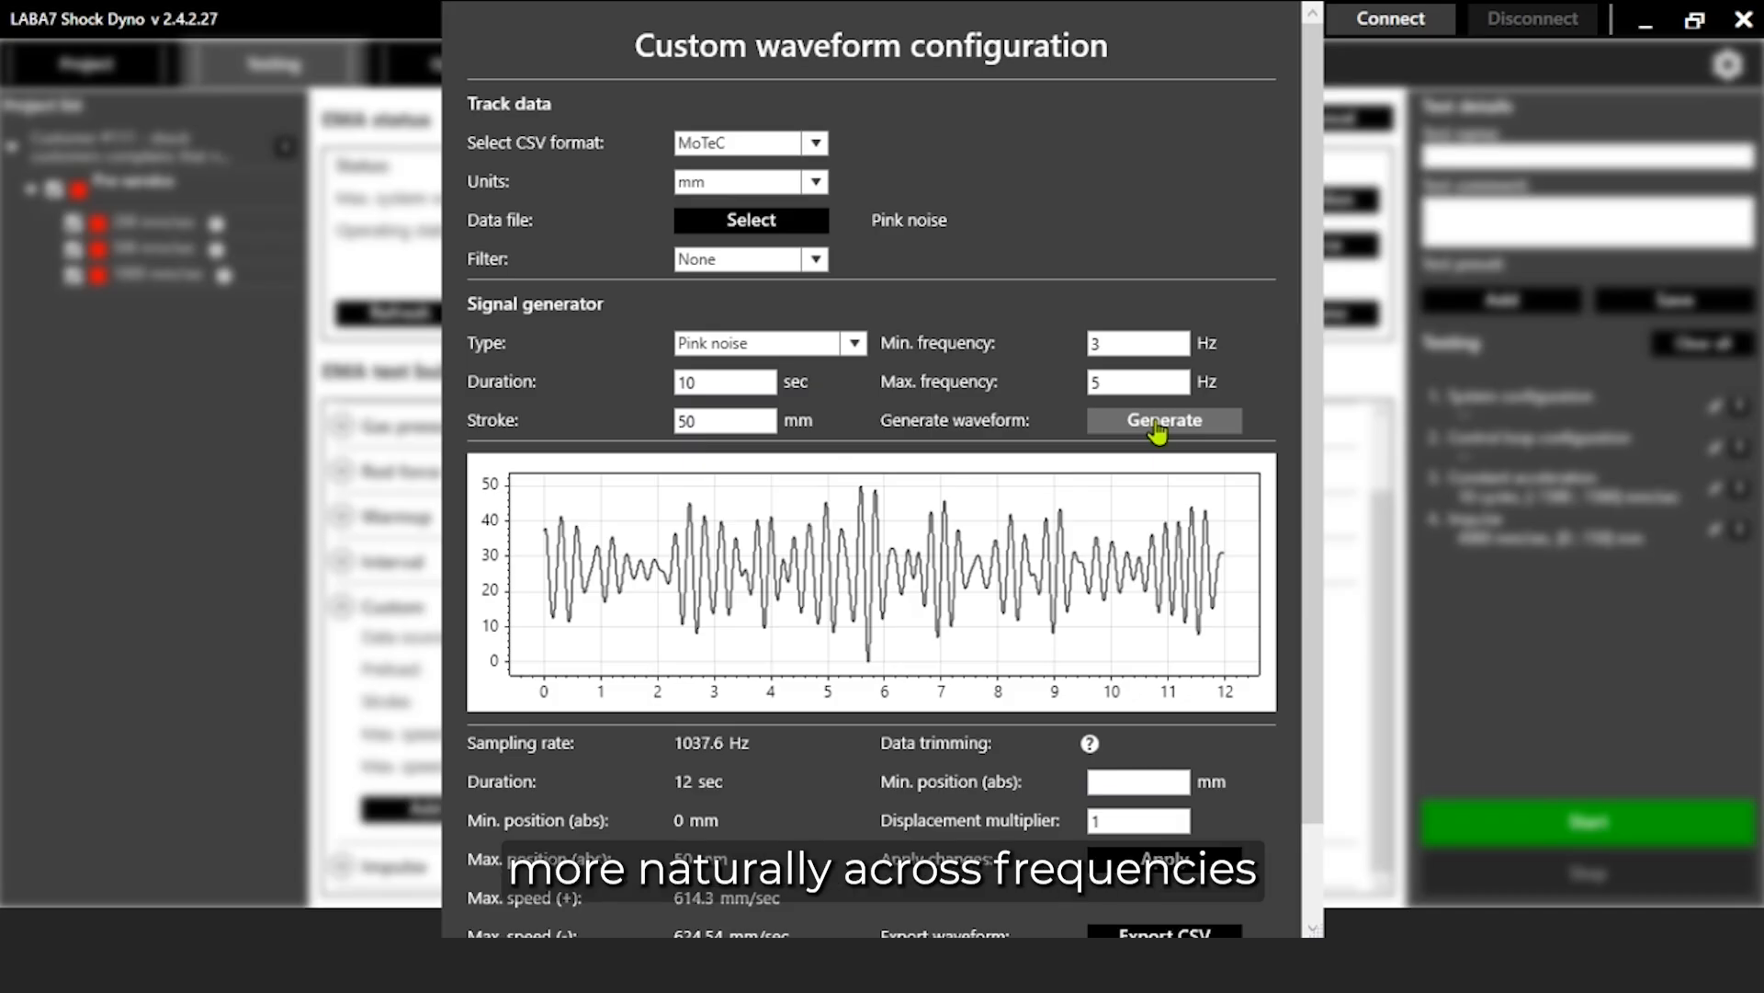
pyautogui.scroll(-1, 850, 533)
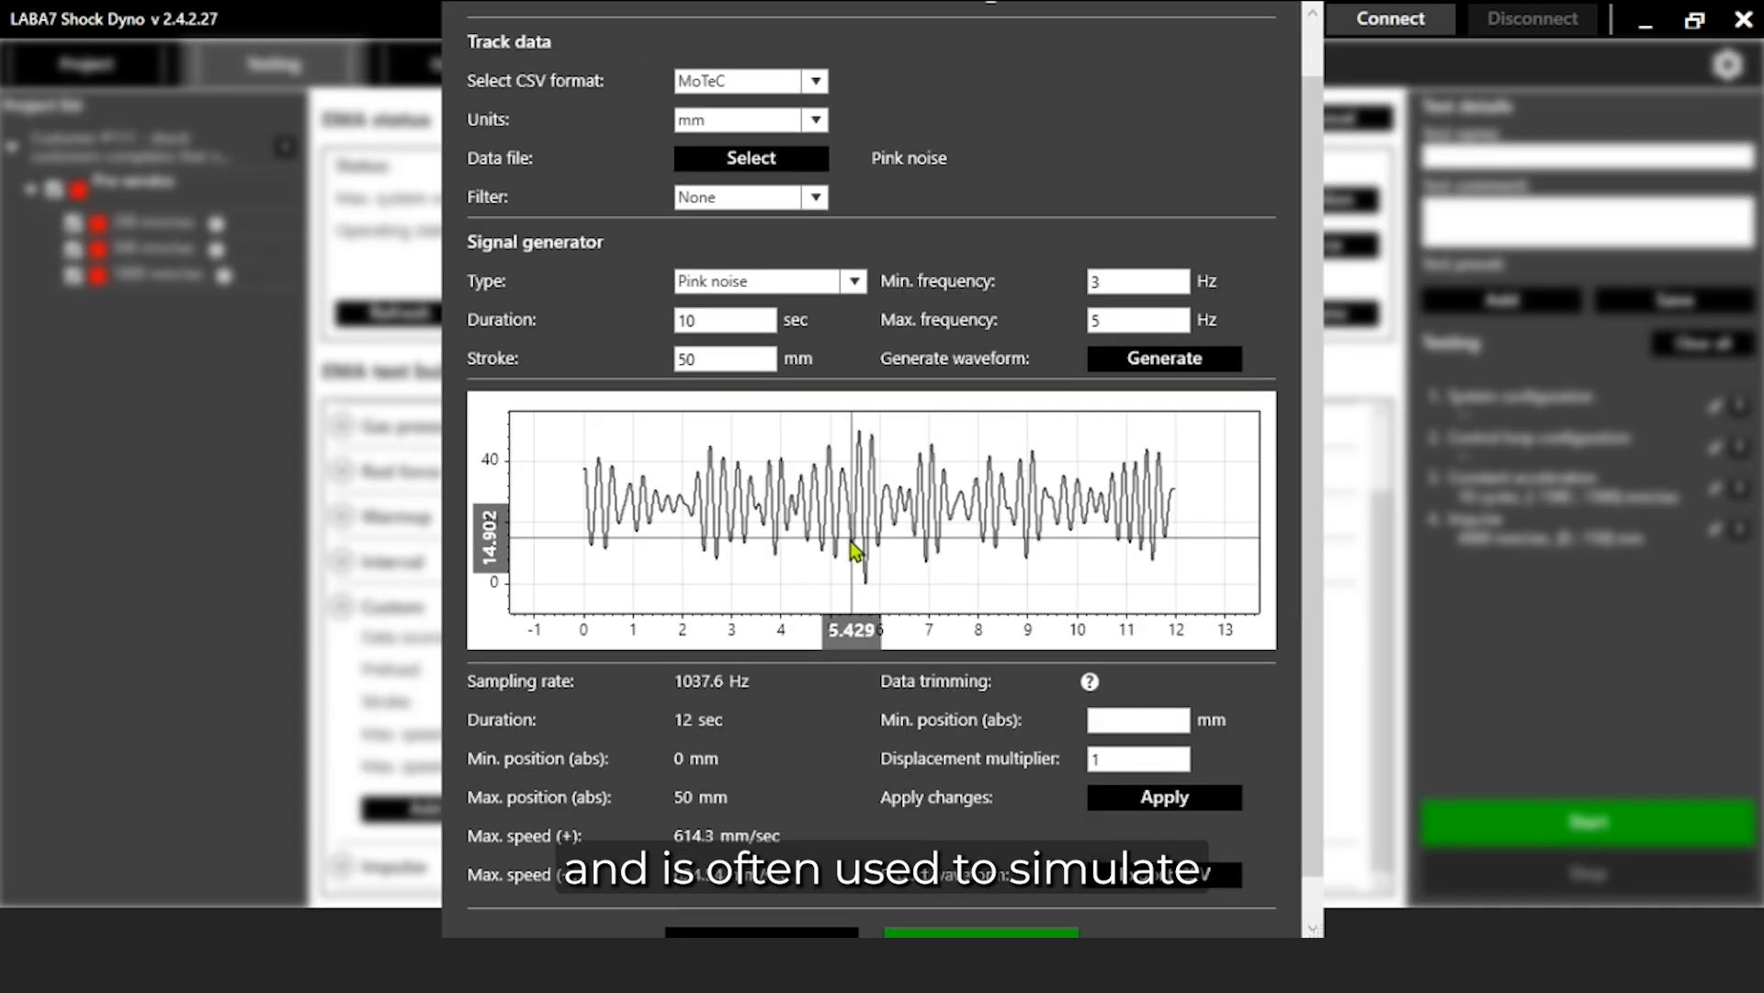
pyautogui.scroll(-1, 850, 514)
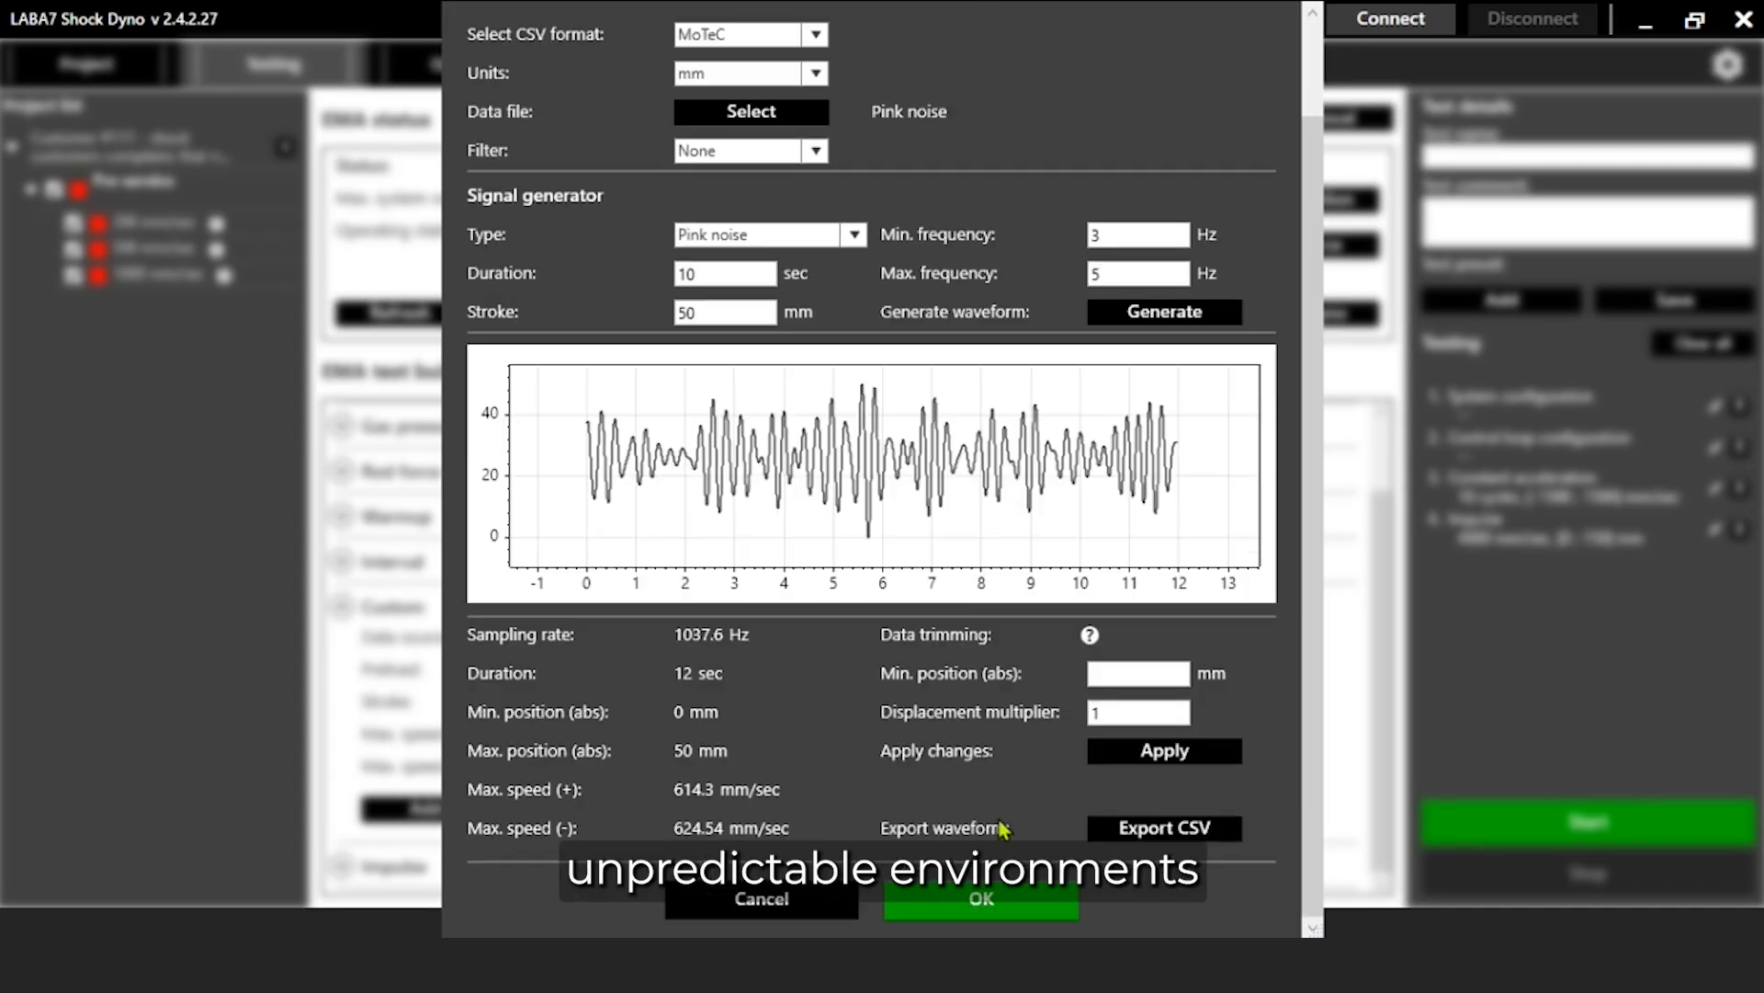
pyautogui.click(982, 910)
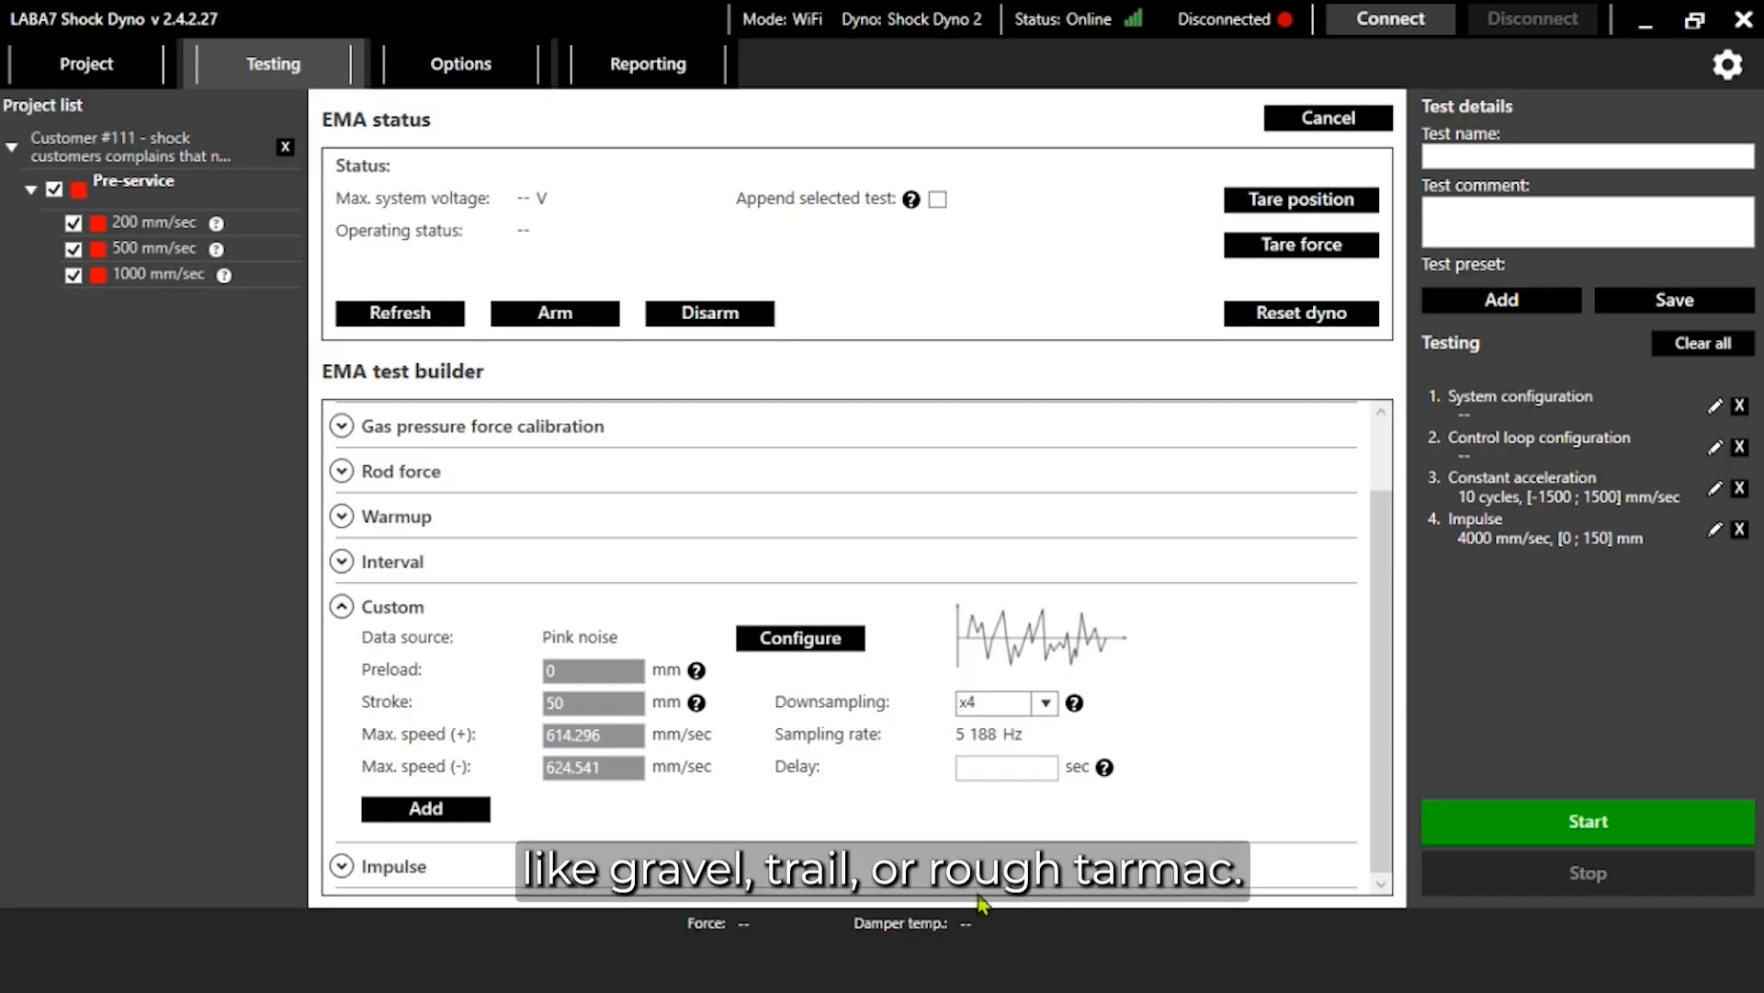
pyautogui.click(432, 807)
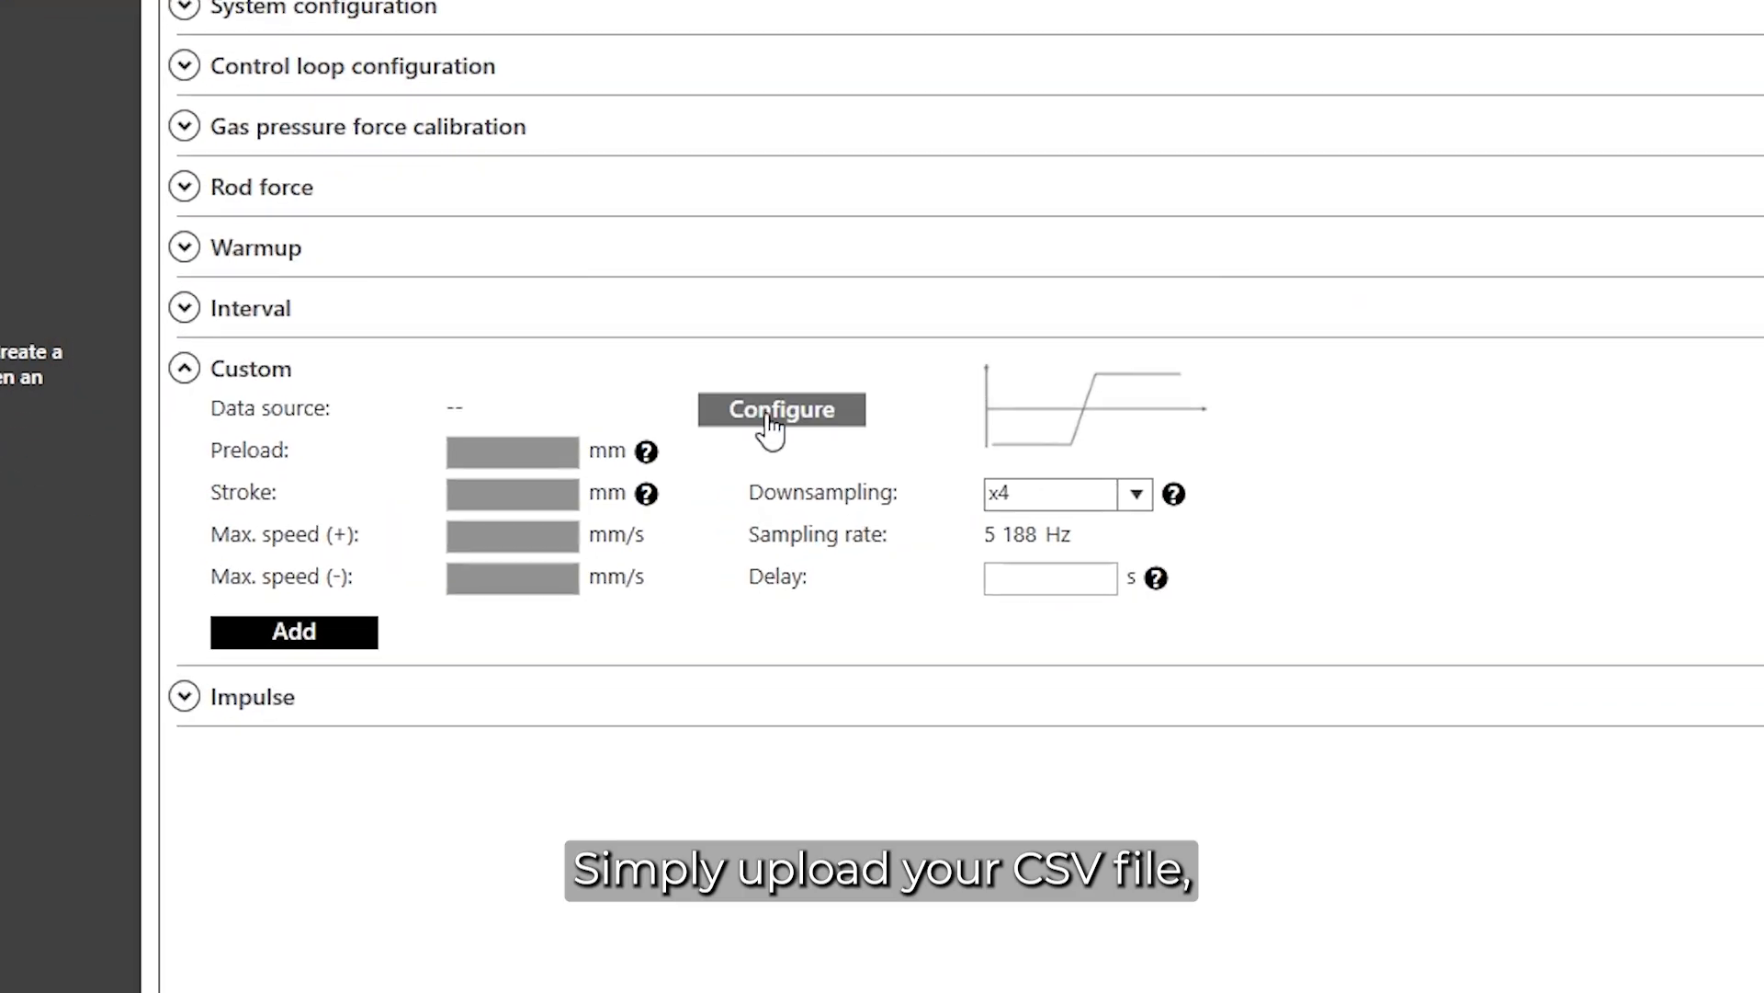
# Step: Configure a custom waveform from track data by loading FOX fork telemetry.csv in BYB Tech format
pyautogui.click(564, 512)
pyautogui.click(847, 97)
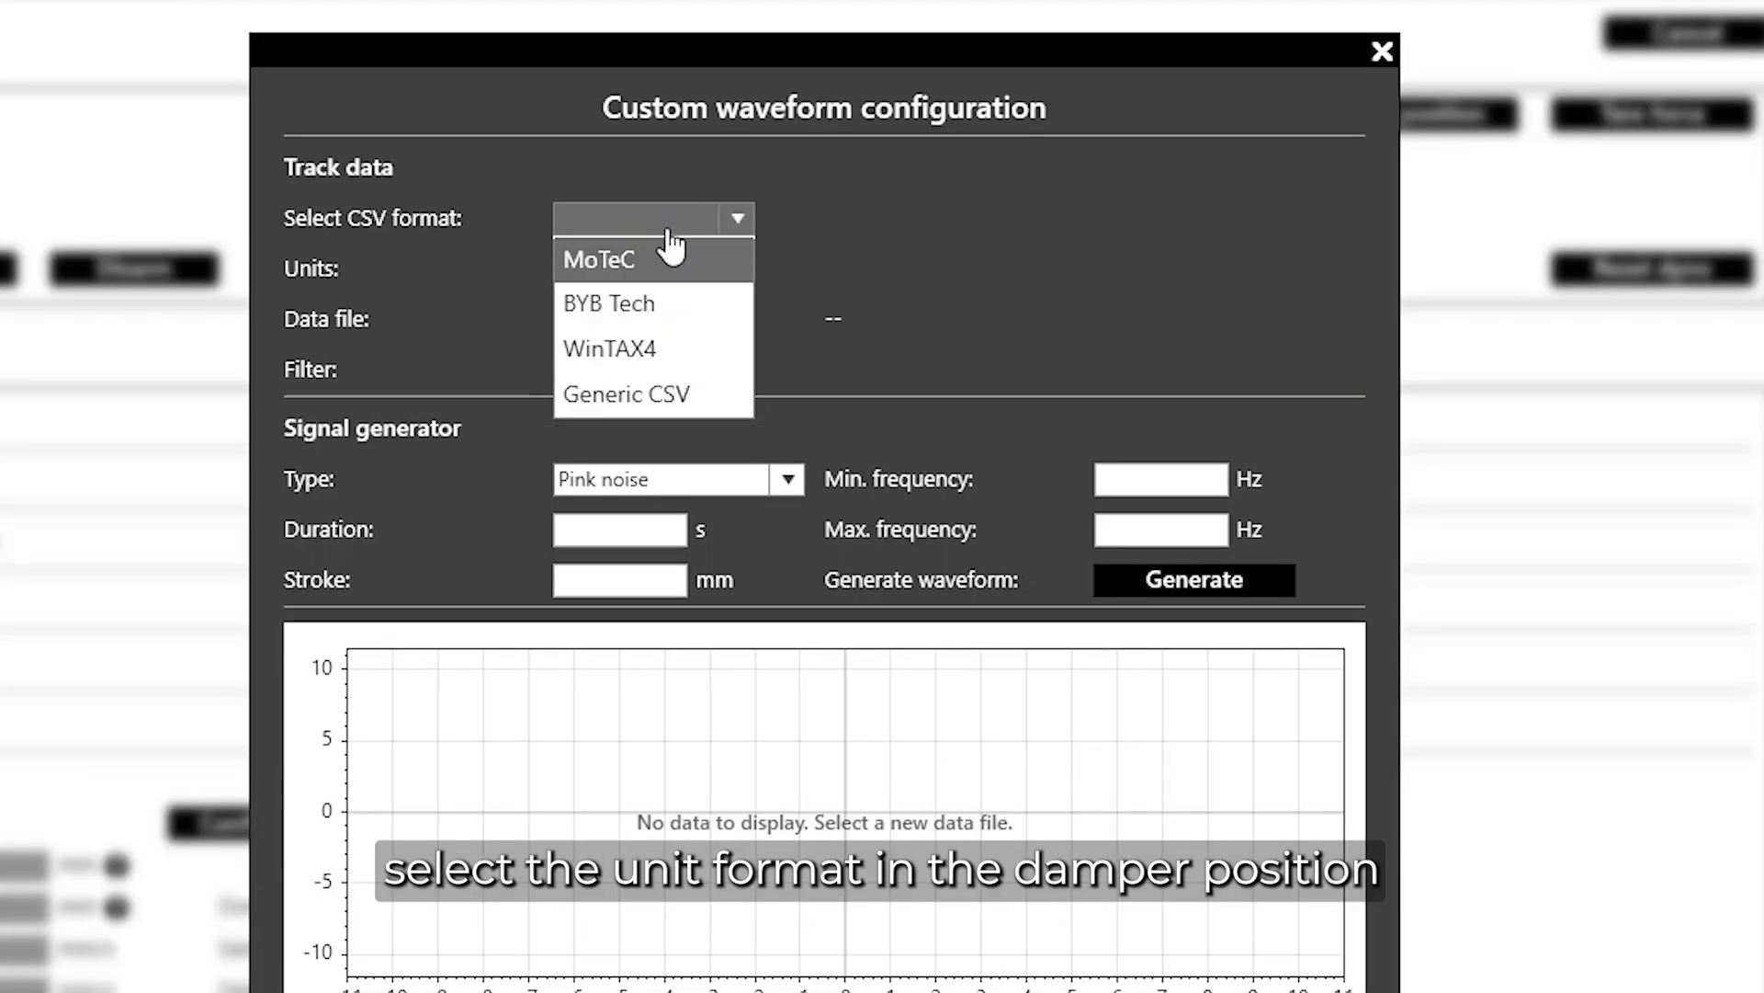
pyautogui.click(826, 164)
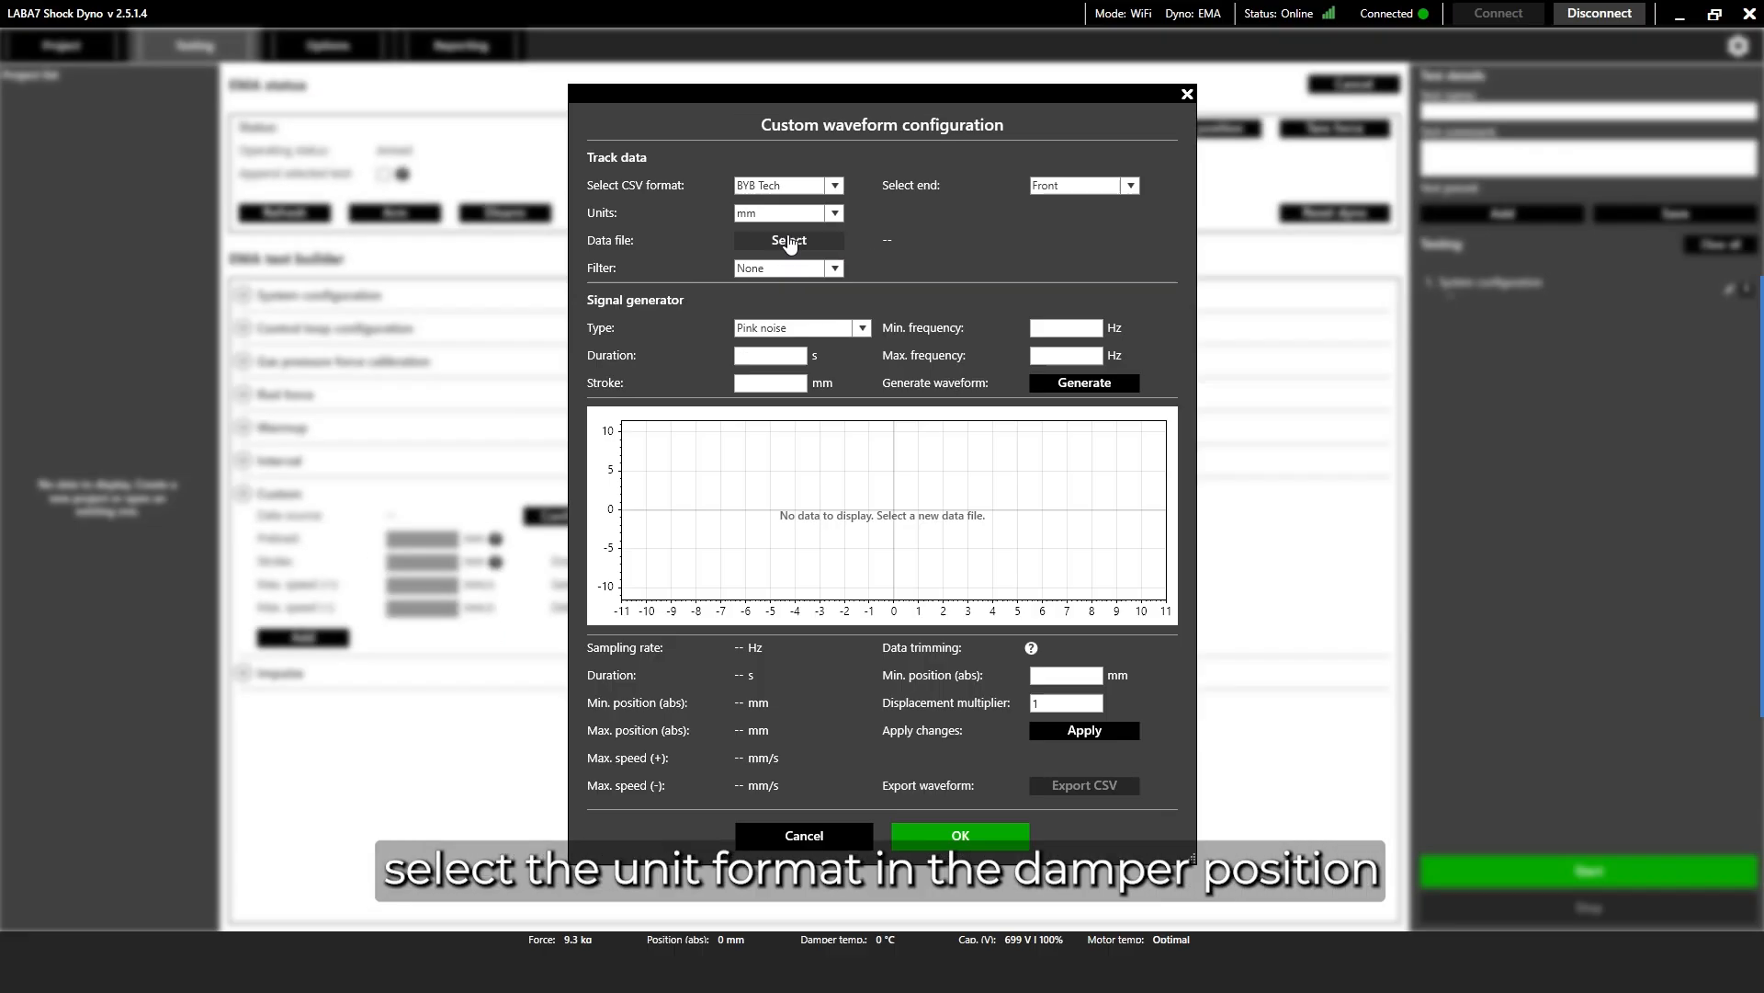
pyautogui.click(655, 321)
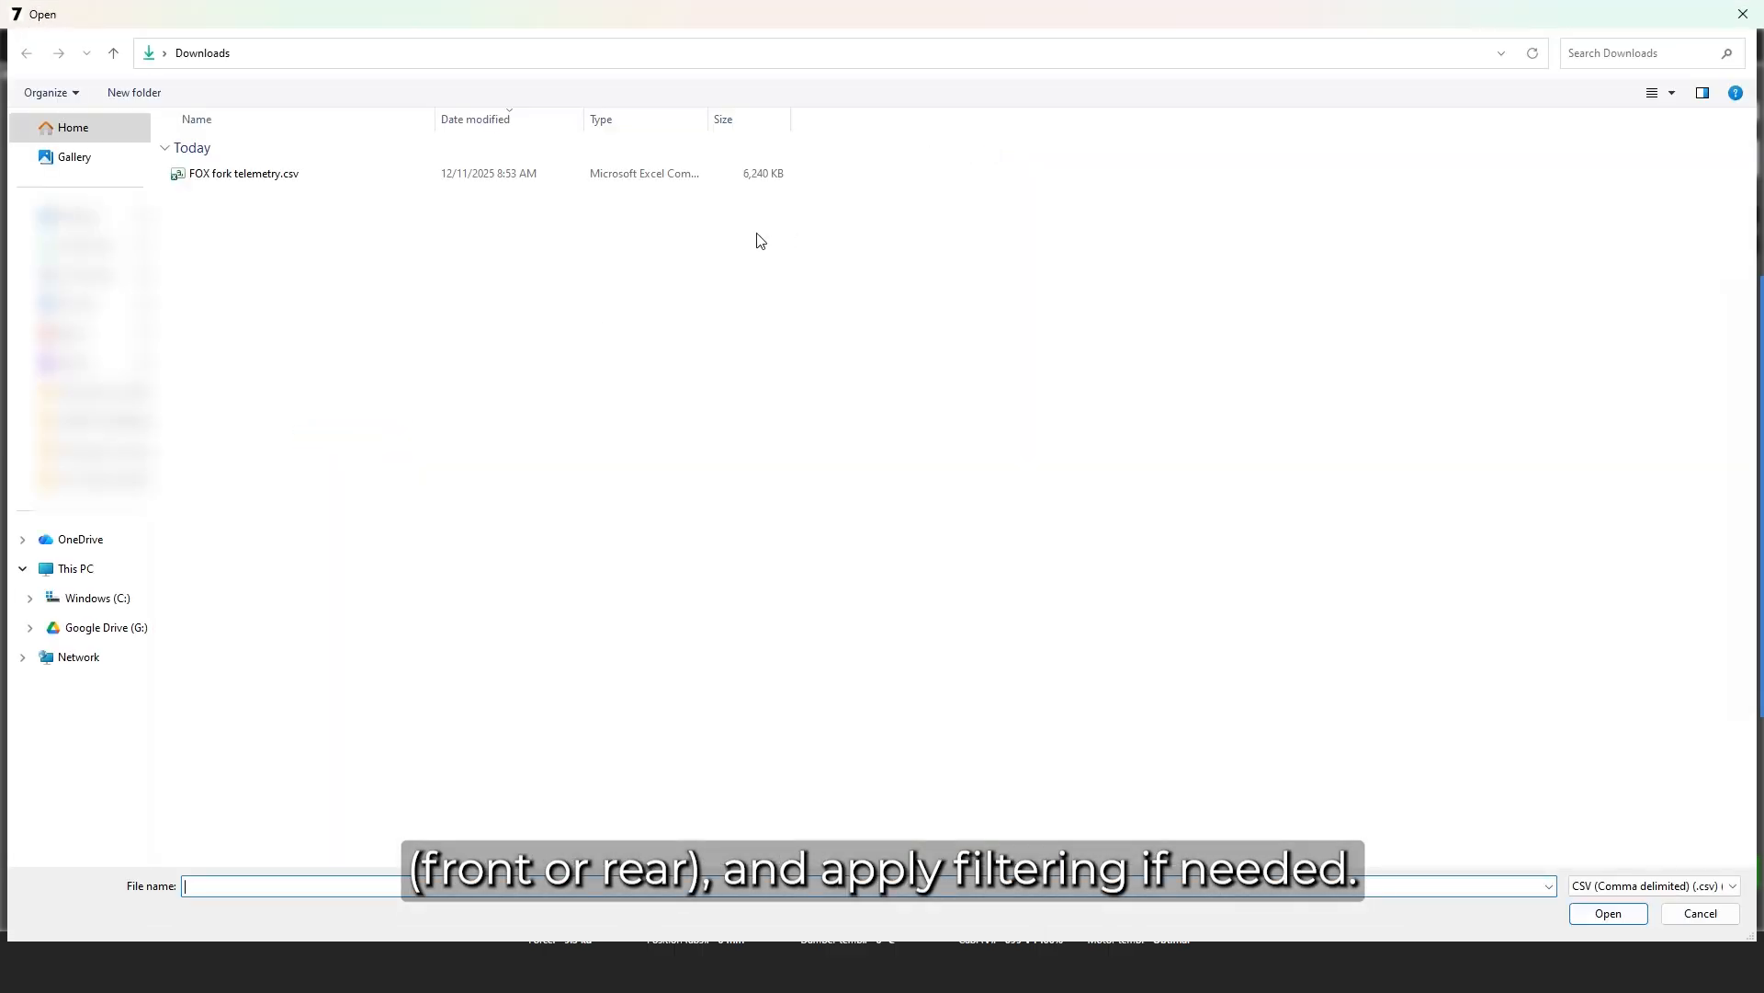
pyautogui.click(607, 180)
pyautogui.click(1587, 914)
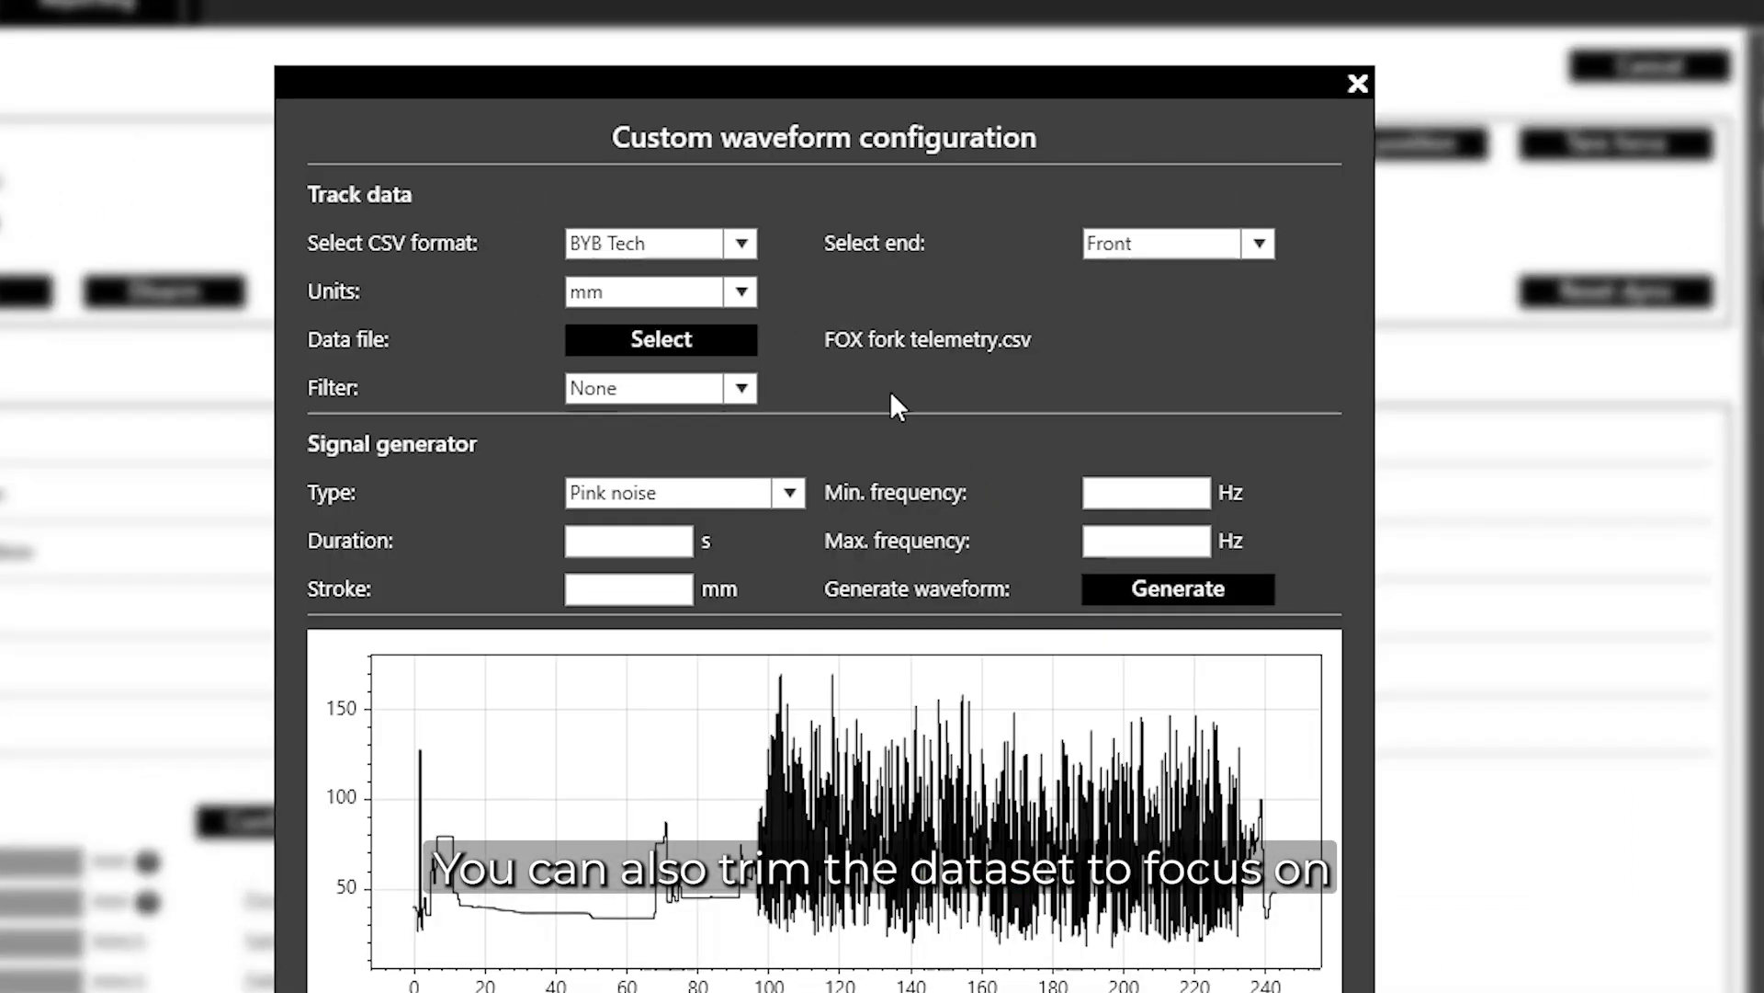
# Step: Set the track data to the Rear end and choose the Low-pass filter
pyautogui.click(740, 293)
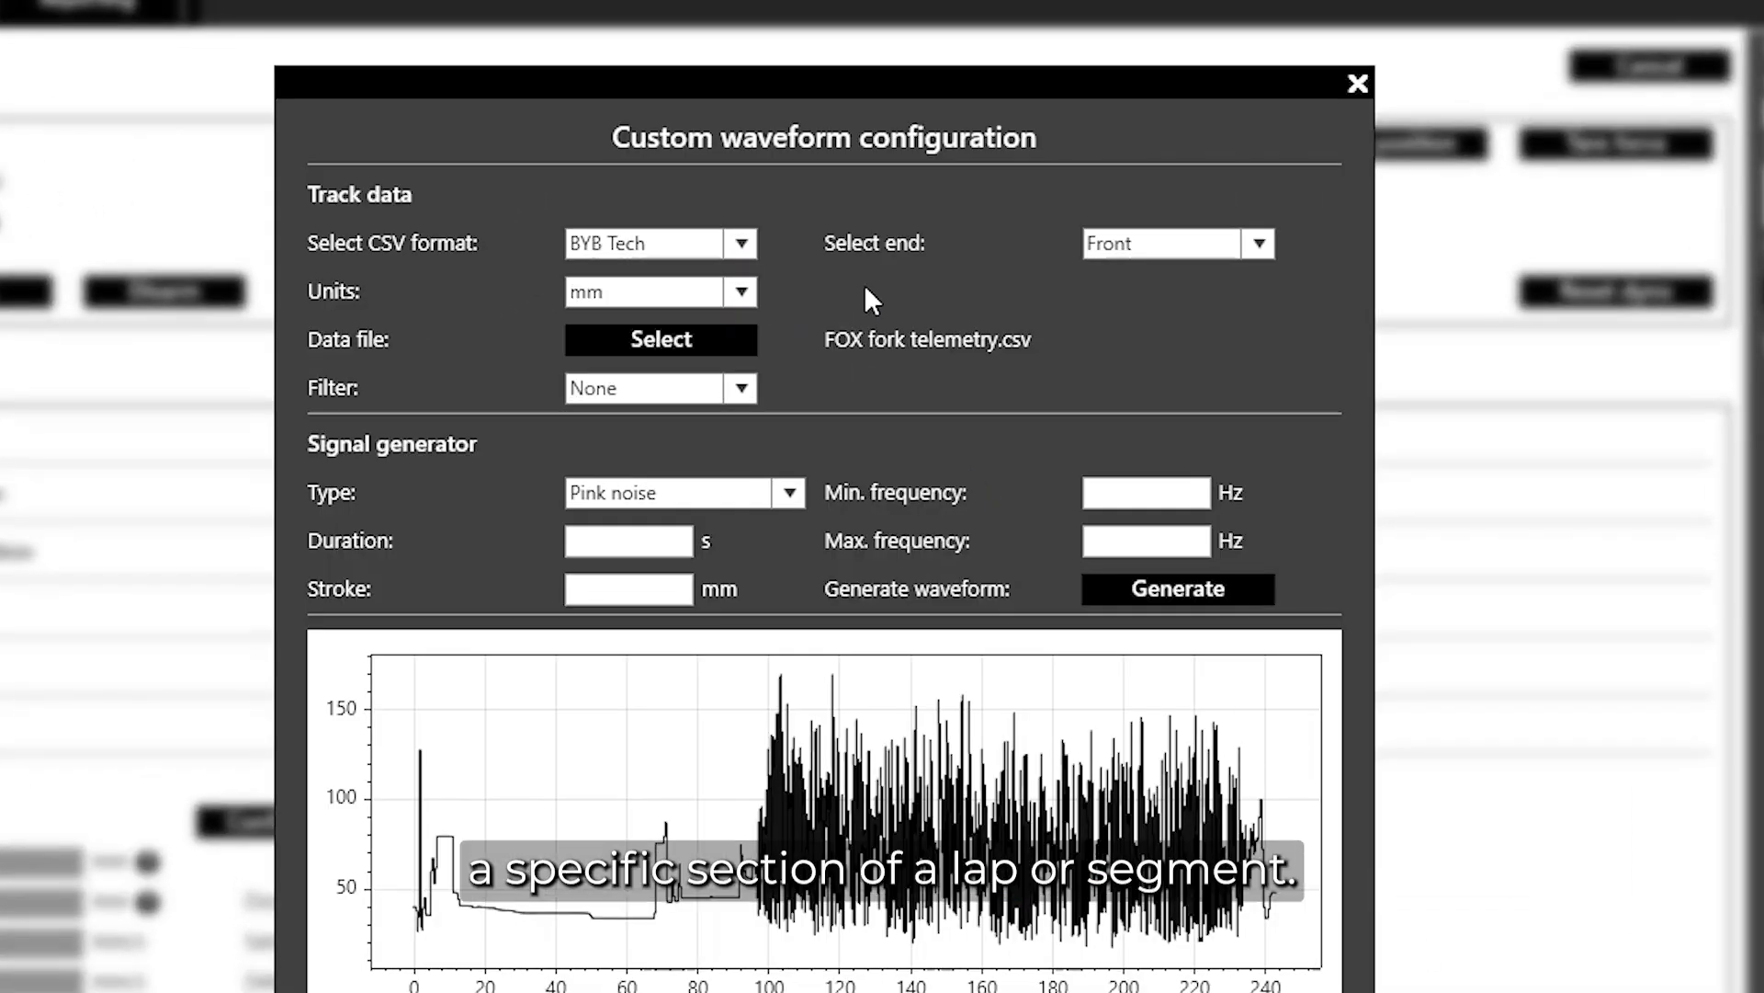
pyautogui.click(1148, 253)
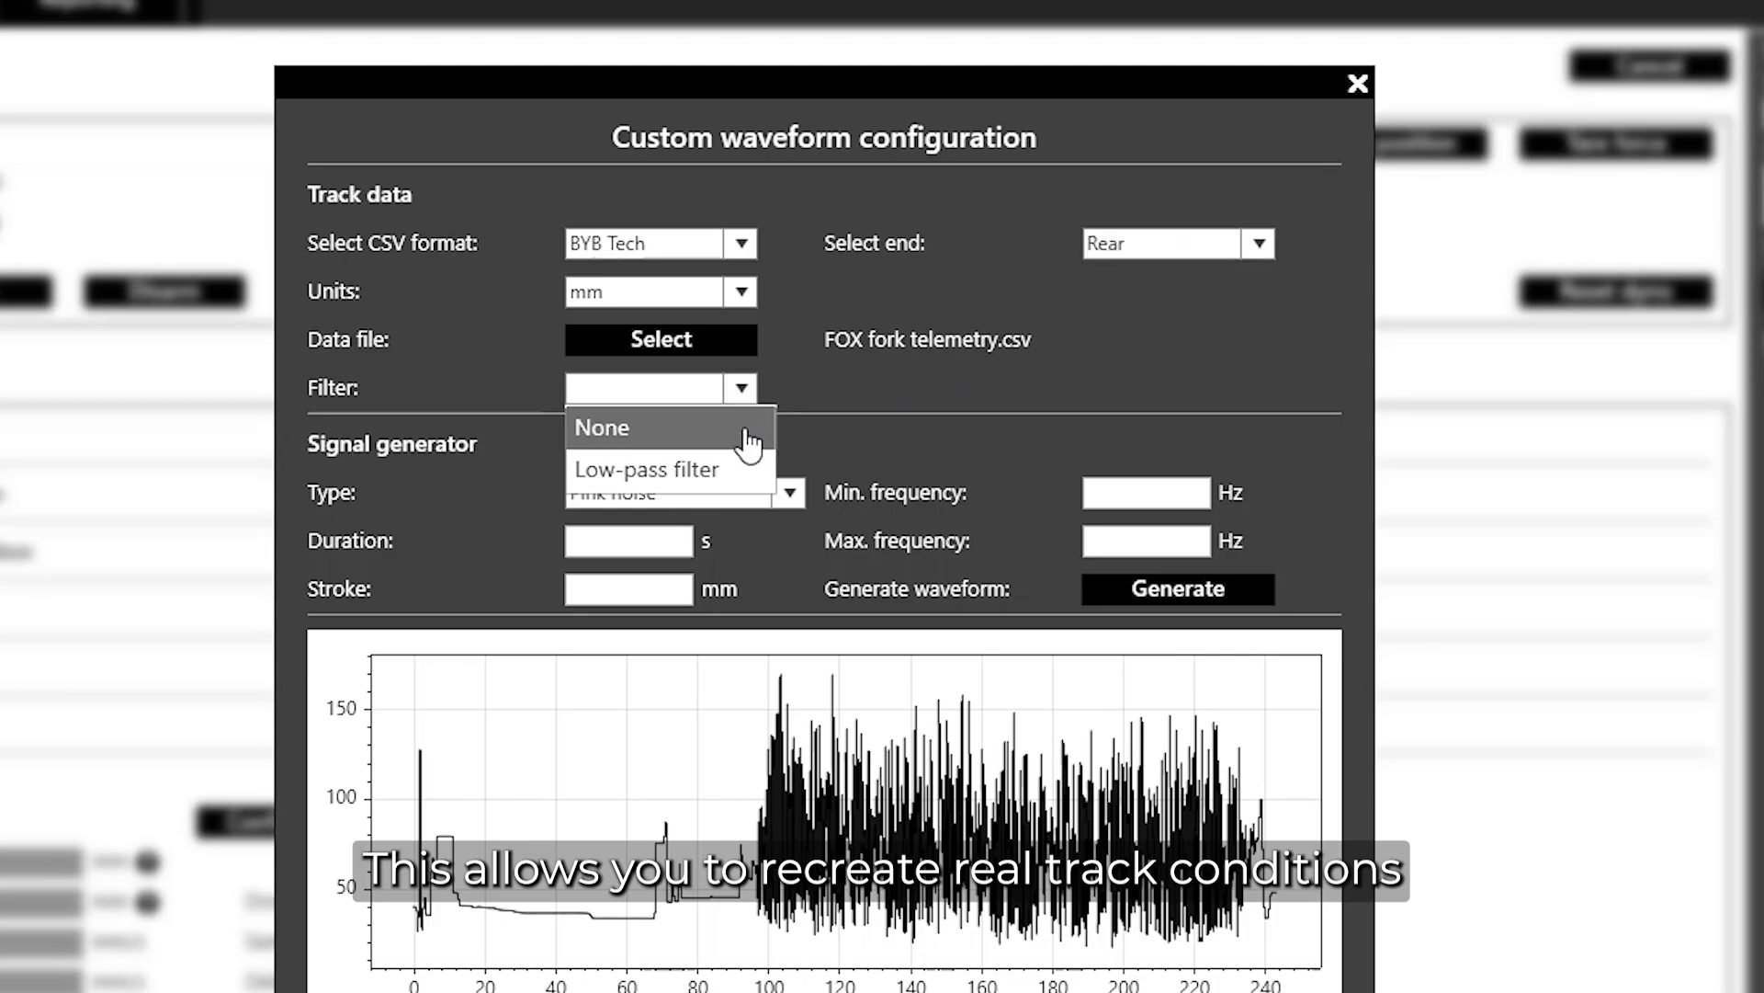
pyautogui.click(740, 460)
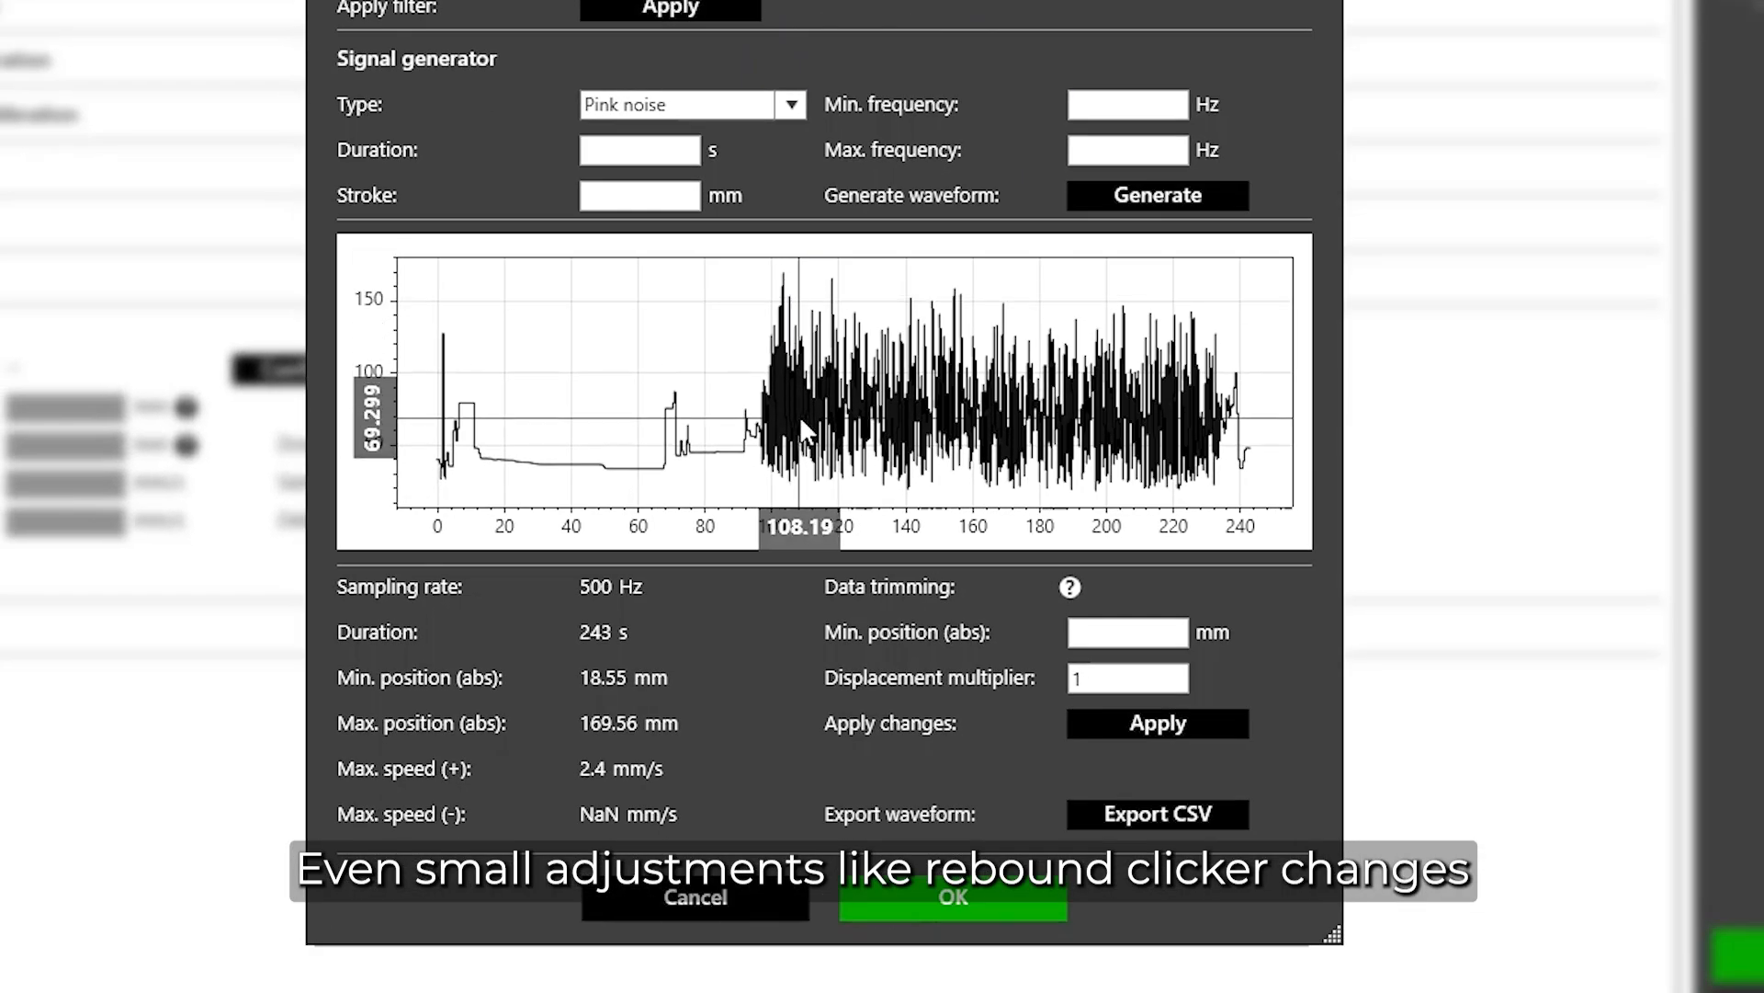
# Step: Trim the telemetry waveform to a section of about 25 s and accept the custom waveform configuration
pyautogui.click(799, 415)
pyautogui.click(840, 423)
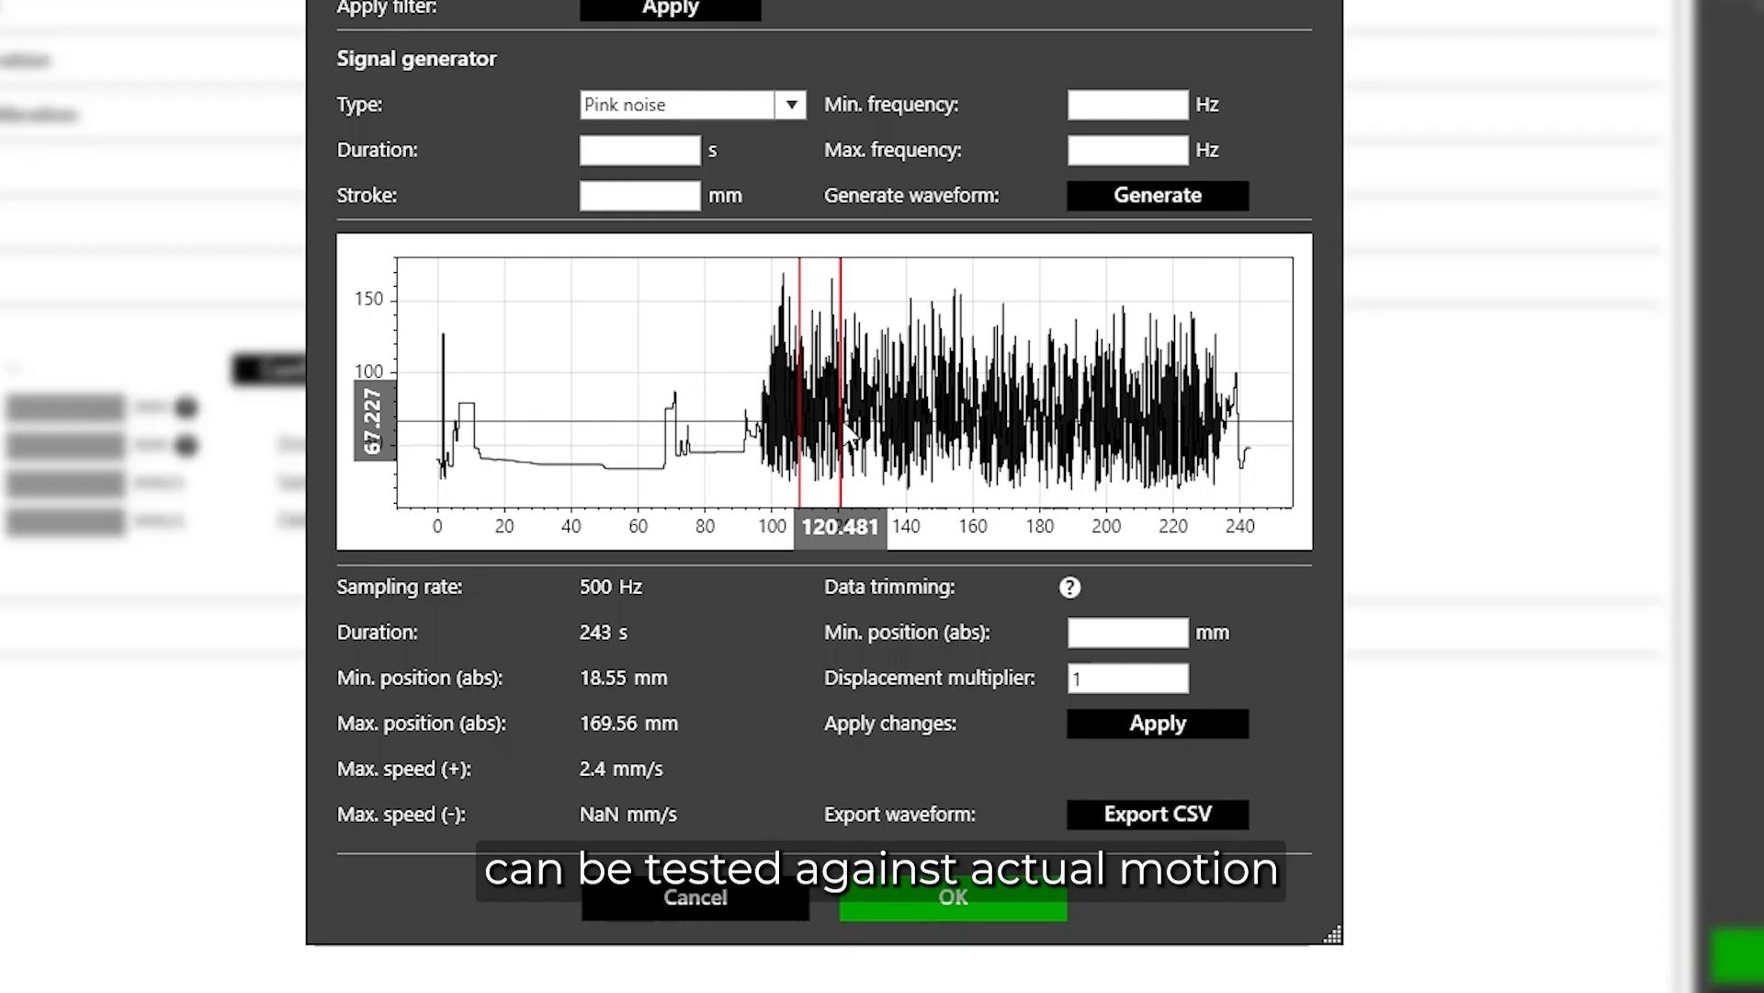
pyautogui.click(1179, 750)
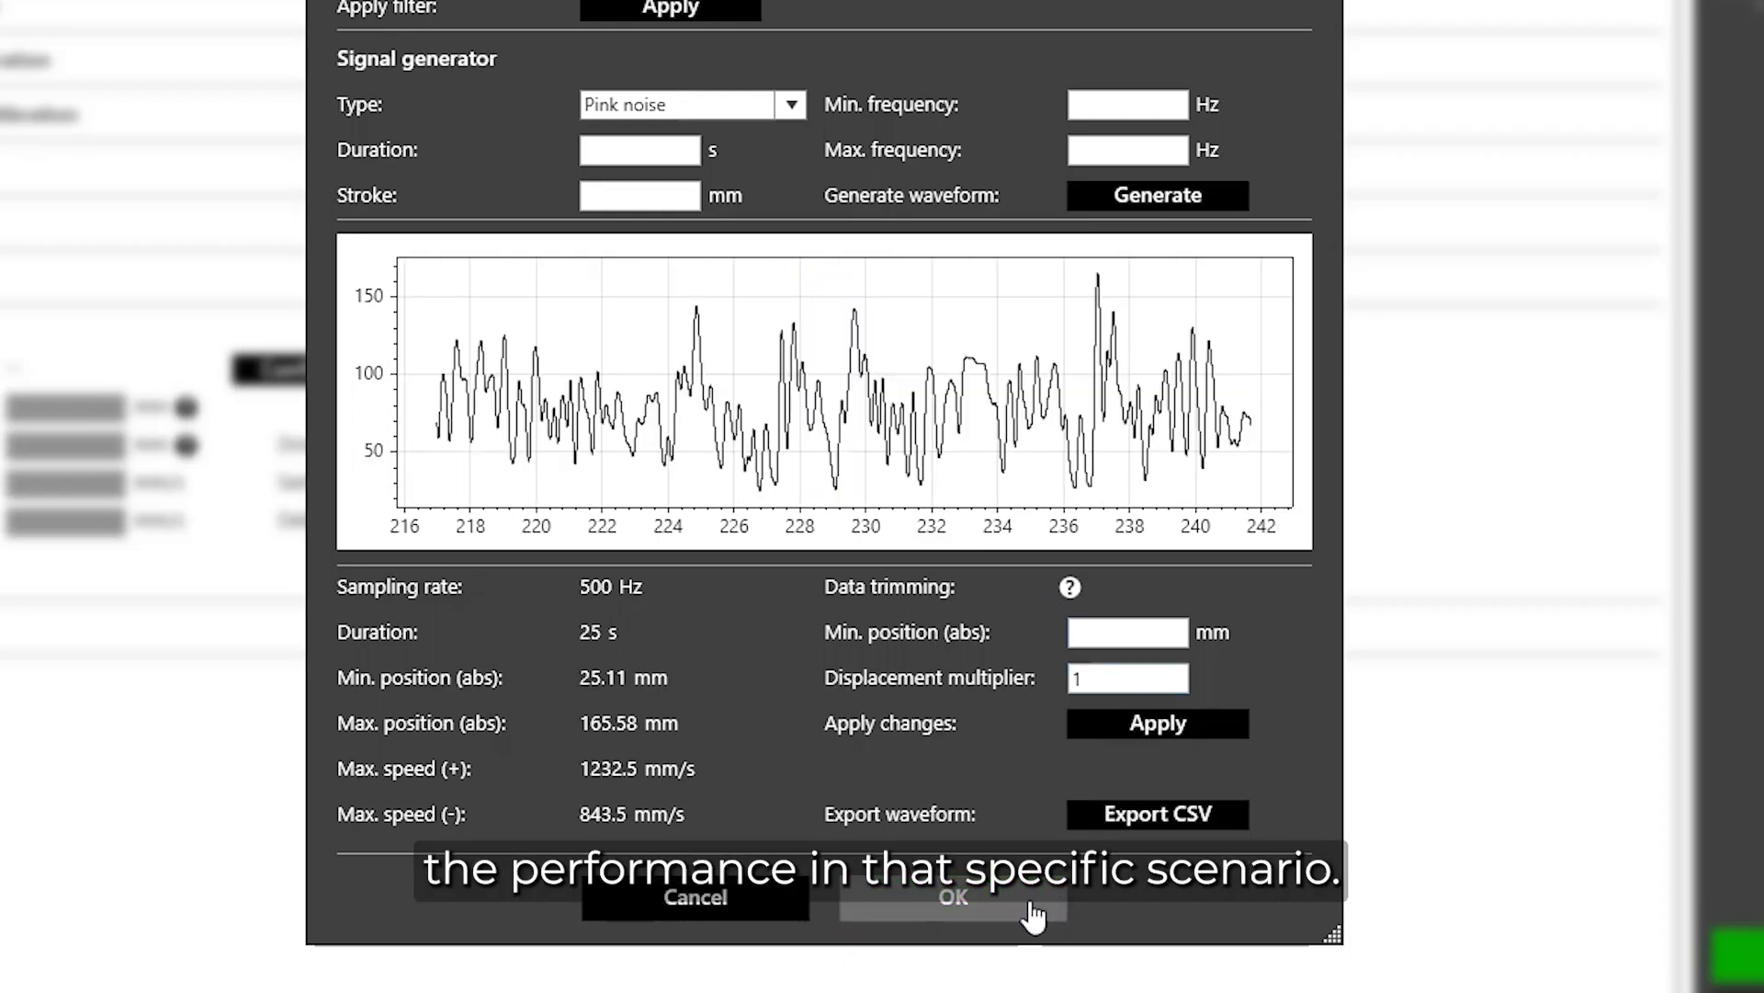
pyautogui.click(1034, 908)
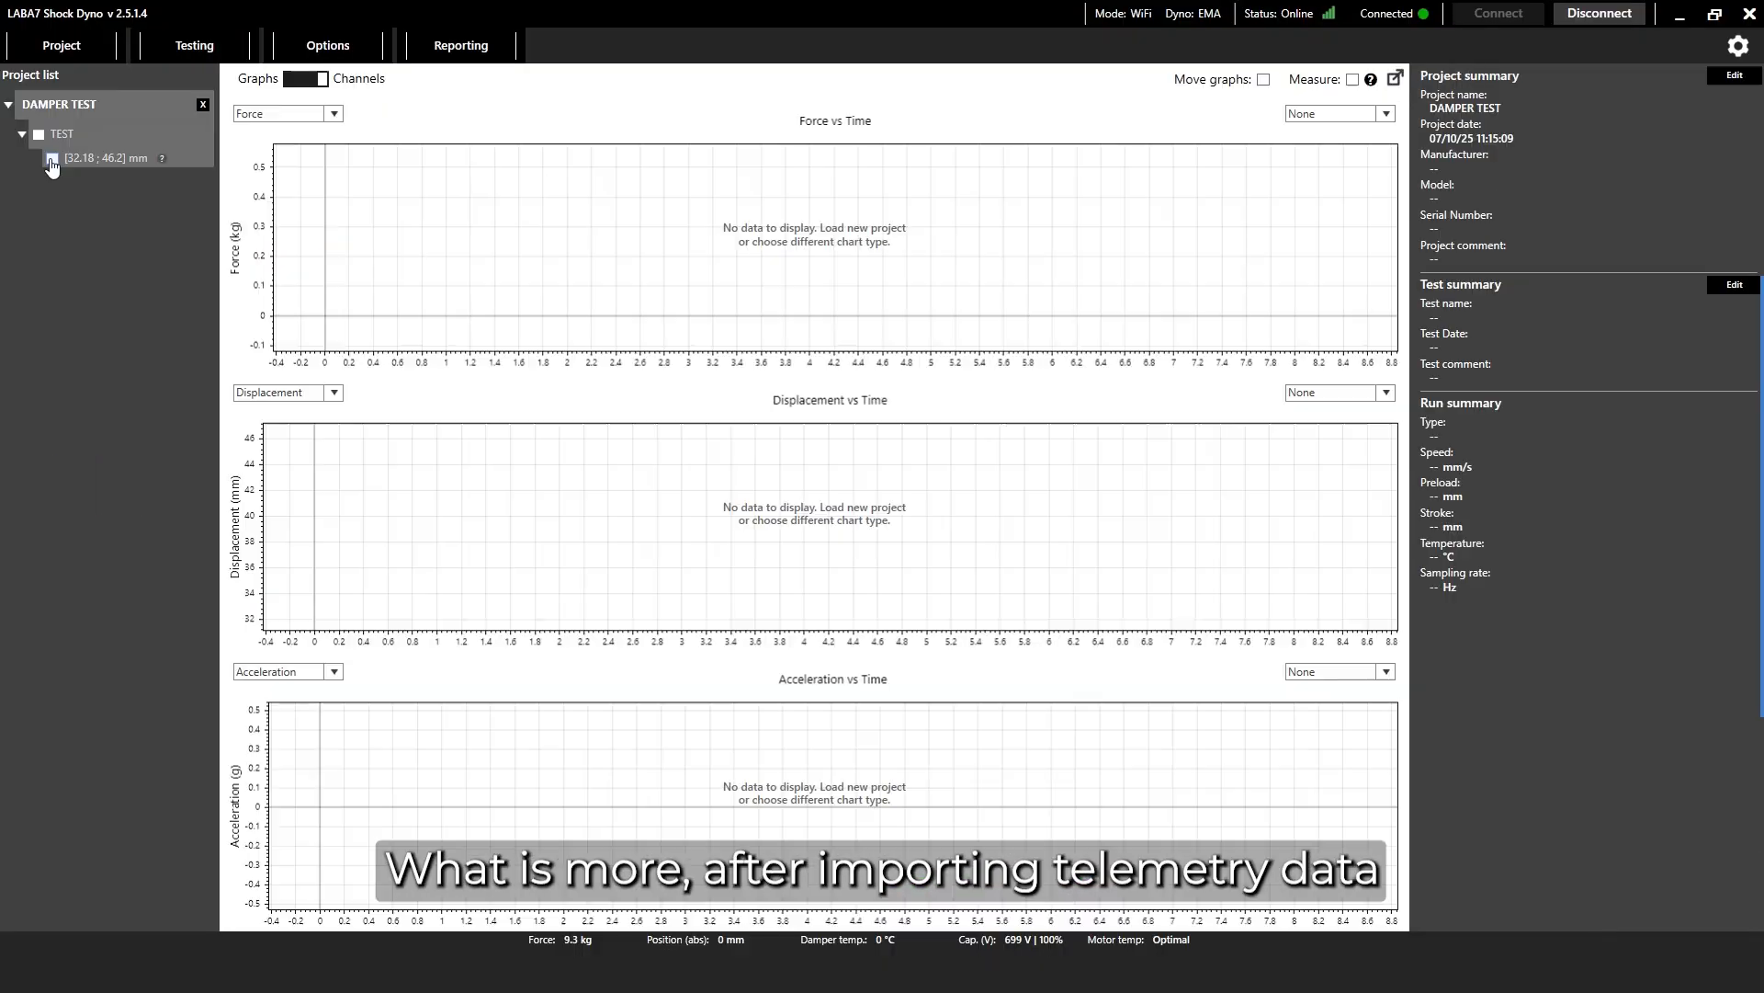
# Step: Plot the track data run of DAMPER TEST and compare its original waveform with the recorded curve on the displacement graph
pyautogui.click(51, 158)
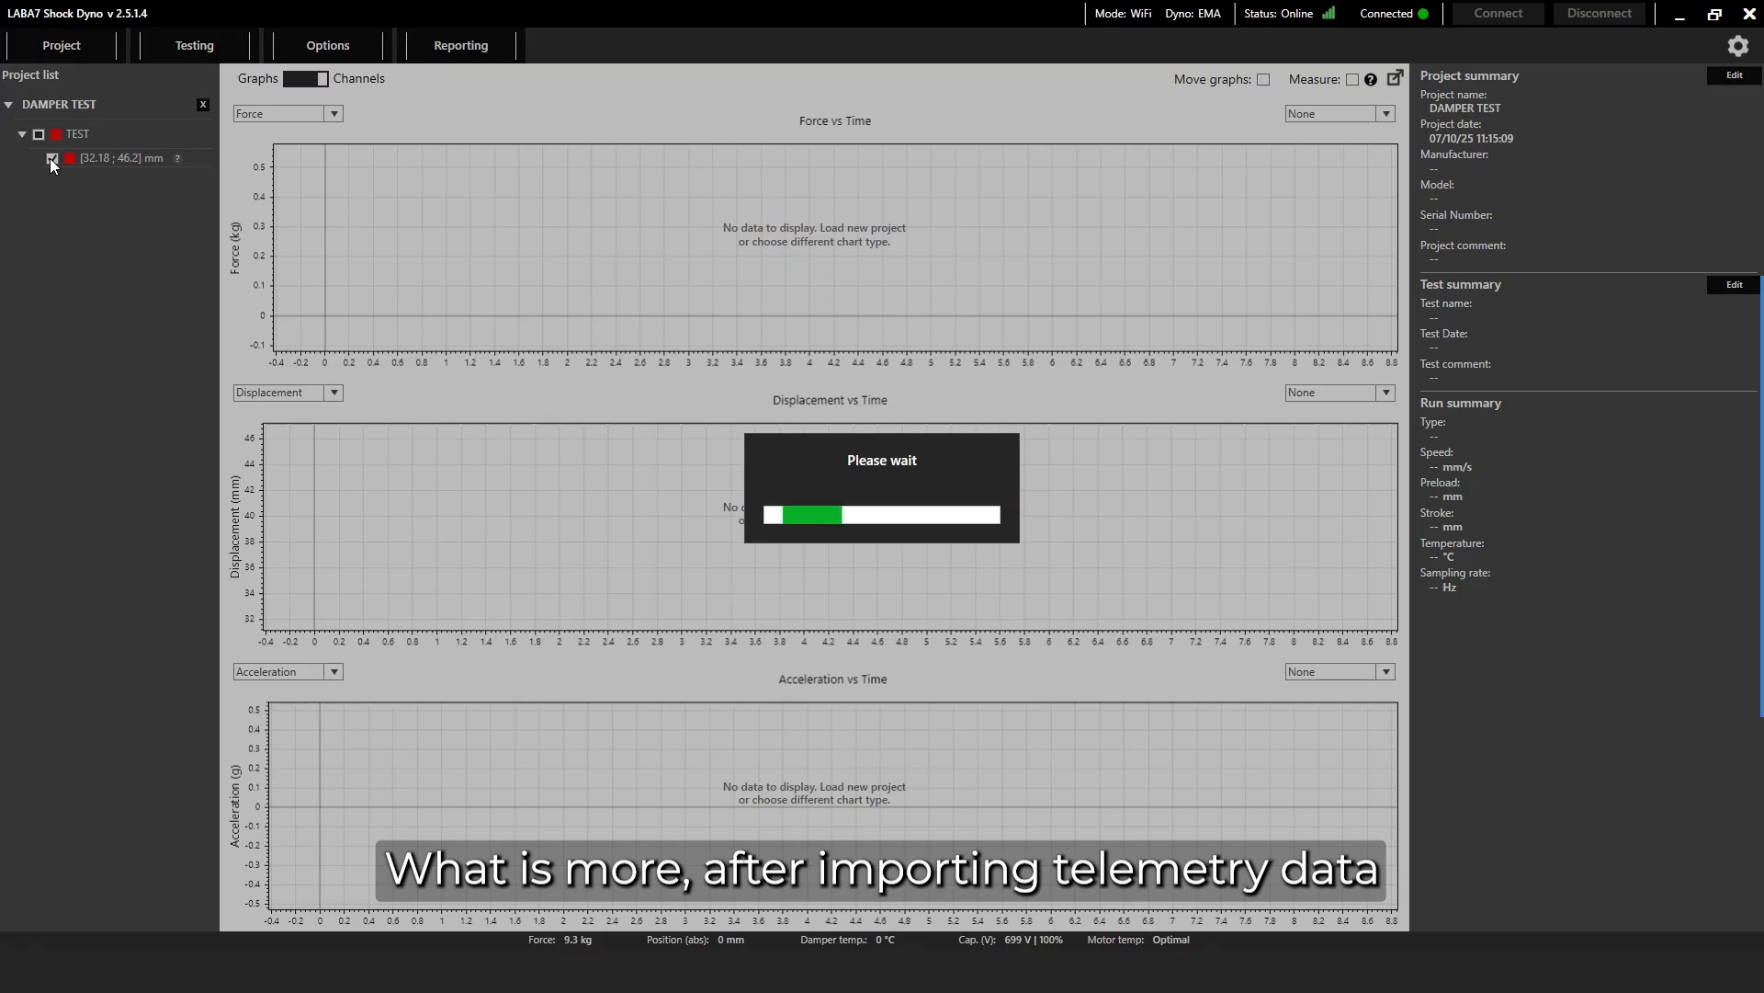
pyautogui.rightClick(117, 167)
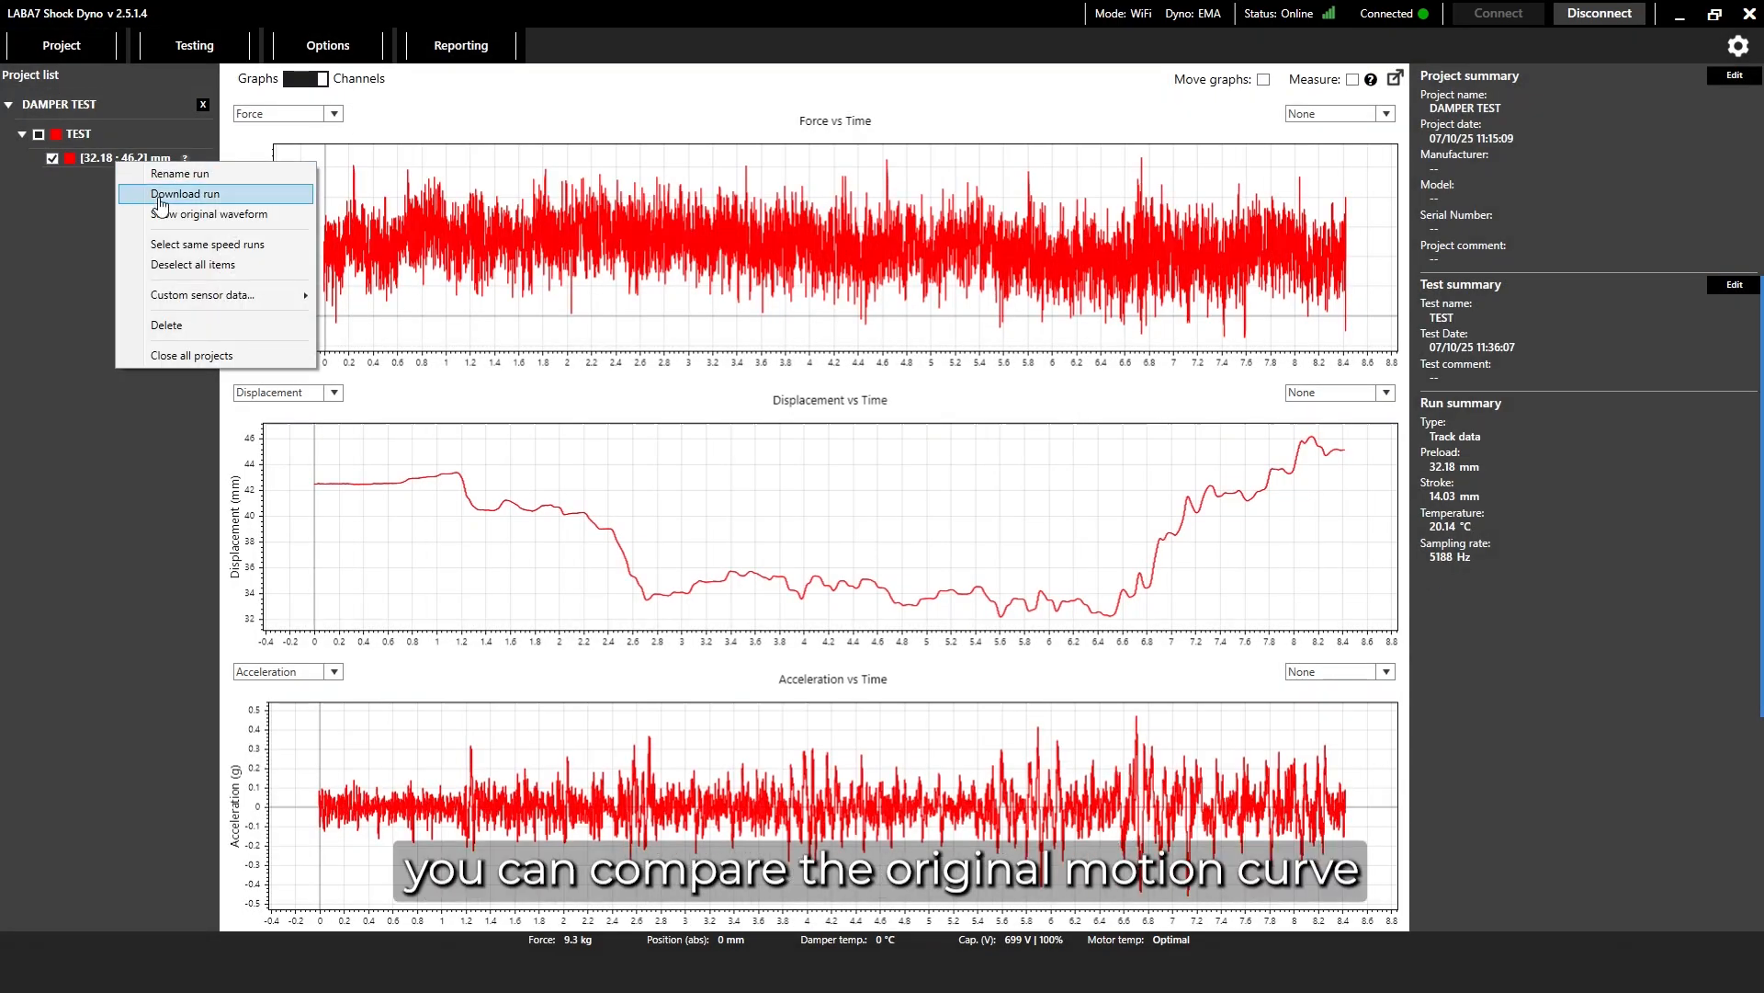
pyautogui.click(181, 214)
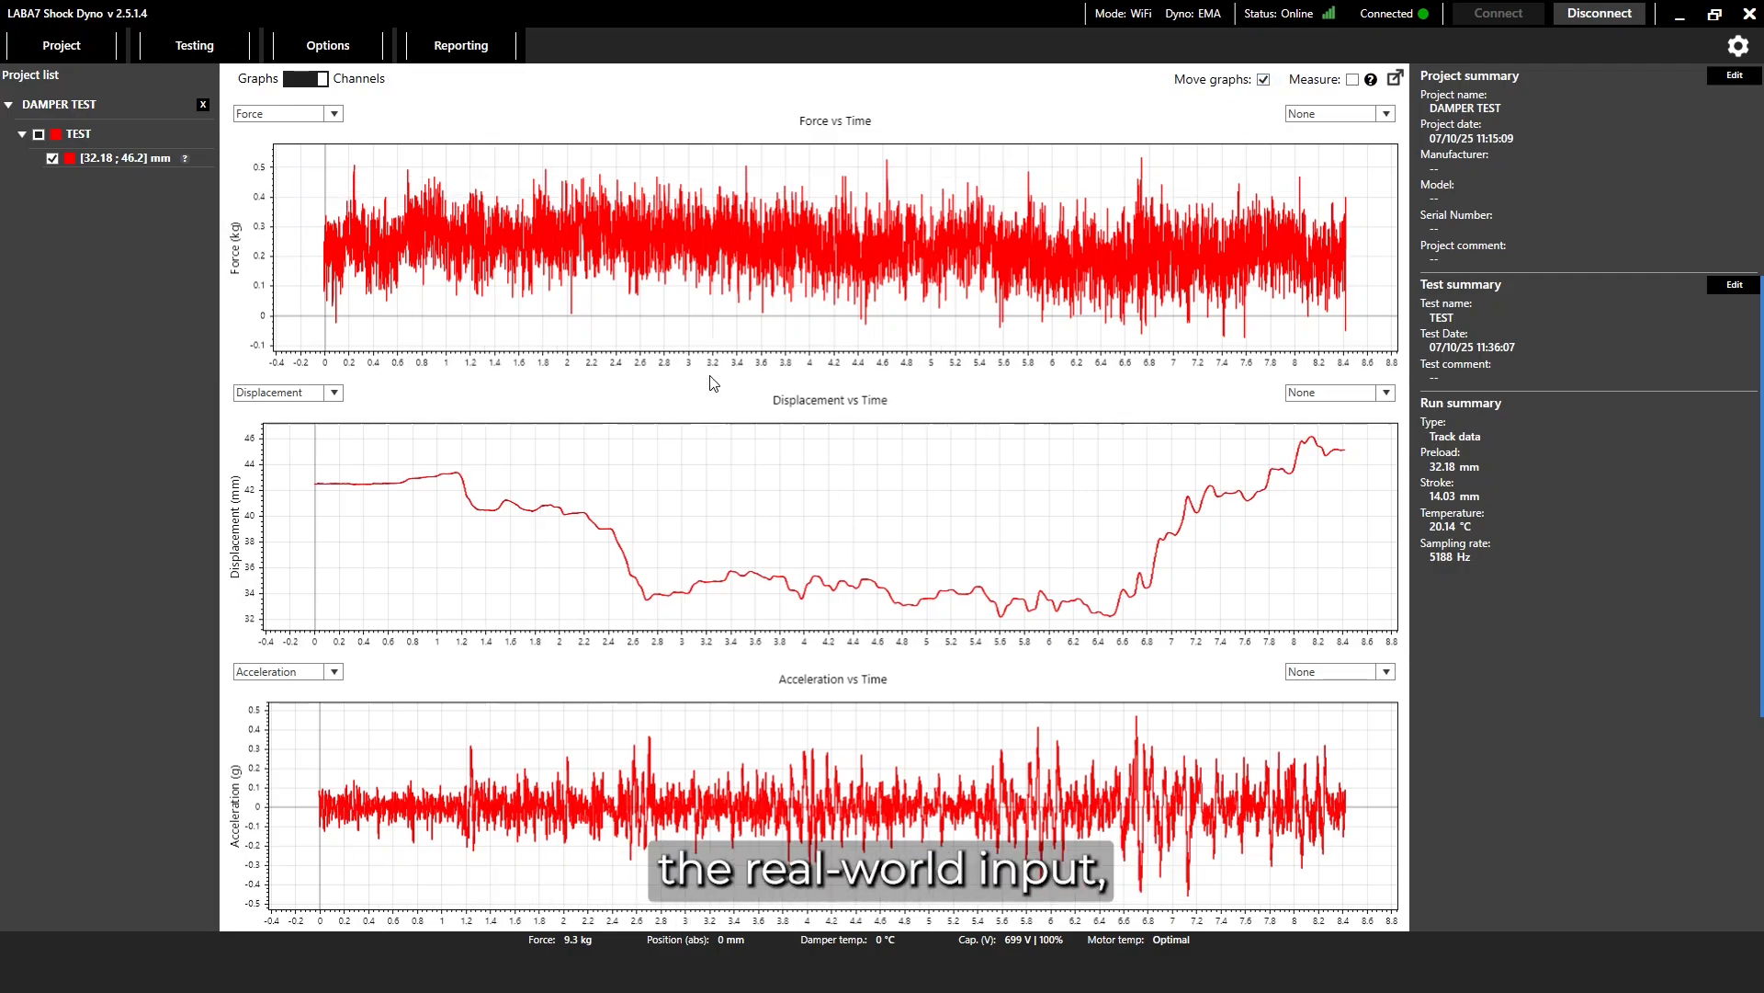
pyautogui.moveTo(542, 493); pyautogui.dragTo(567, 507)
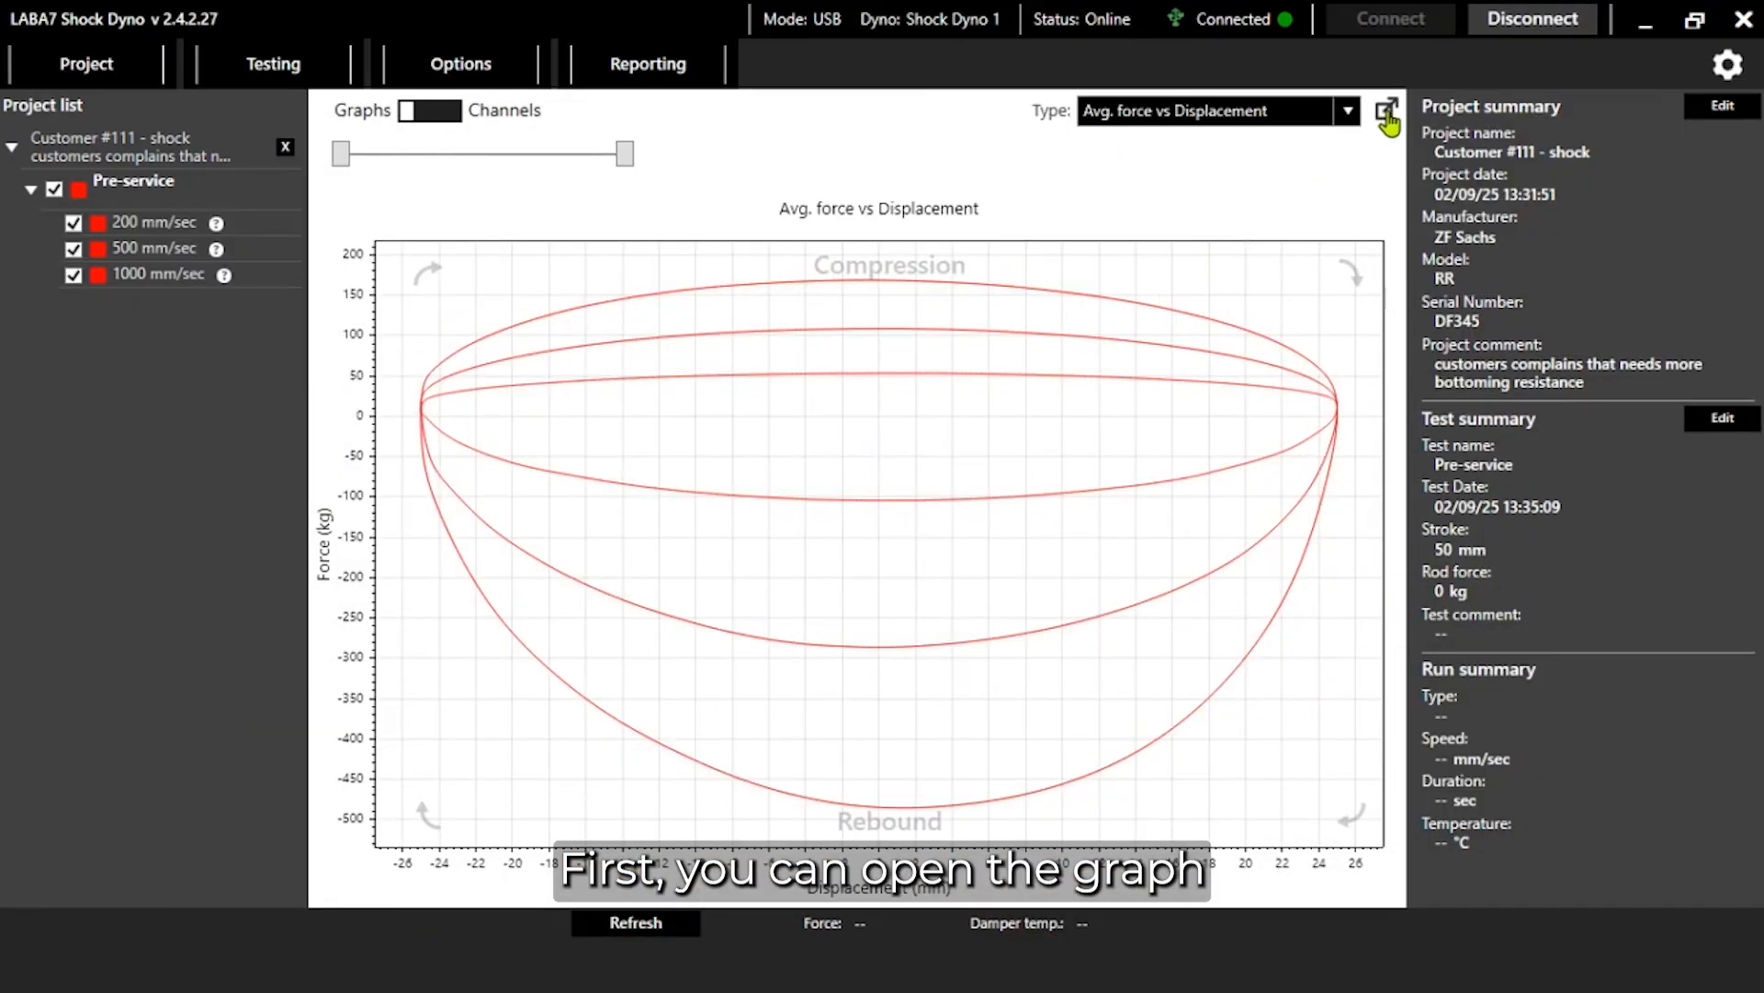
# Step: Show Force vs Avg. velocity in a separate graph window beside the main graph set to Force vs Combined velocity
pyautogui.click(1390, 107)
pyautogui.click(1338, 146)
pyautogui.click(1298, 277)
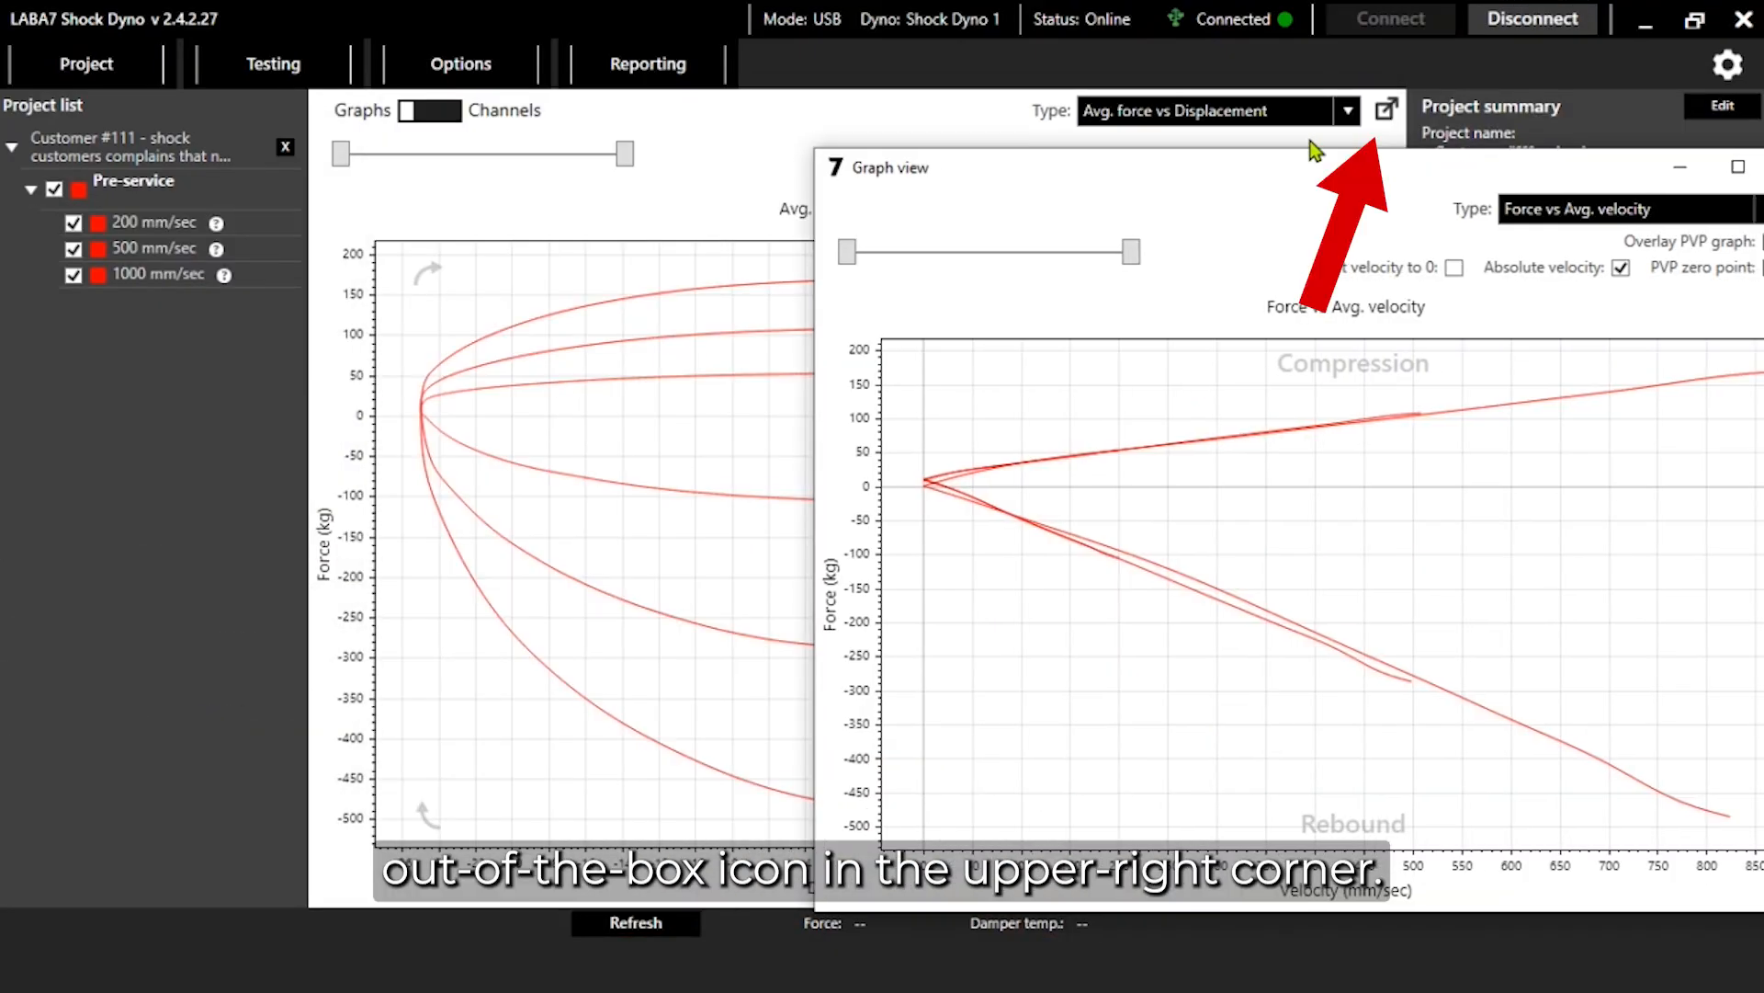
pyautogui.click(1347, 111)
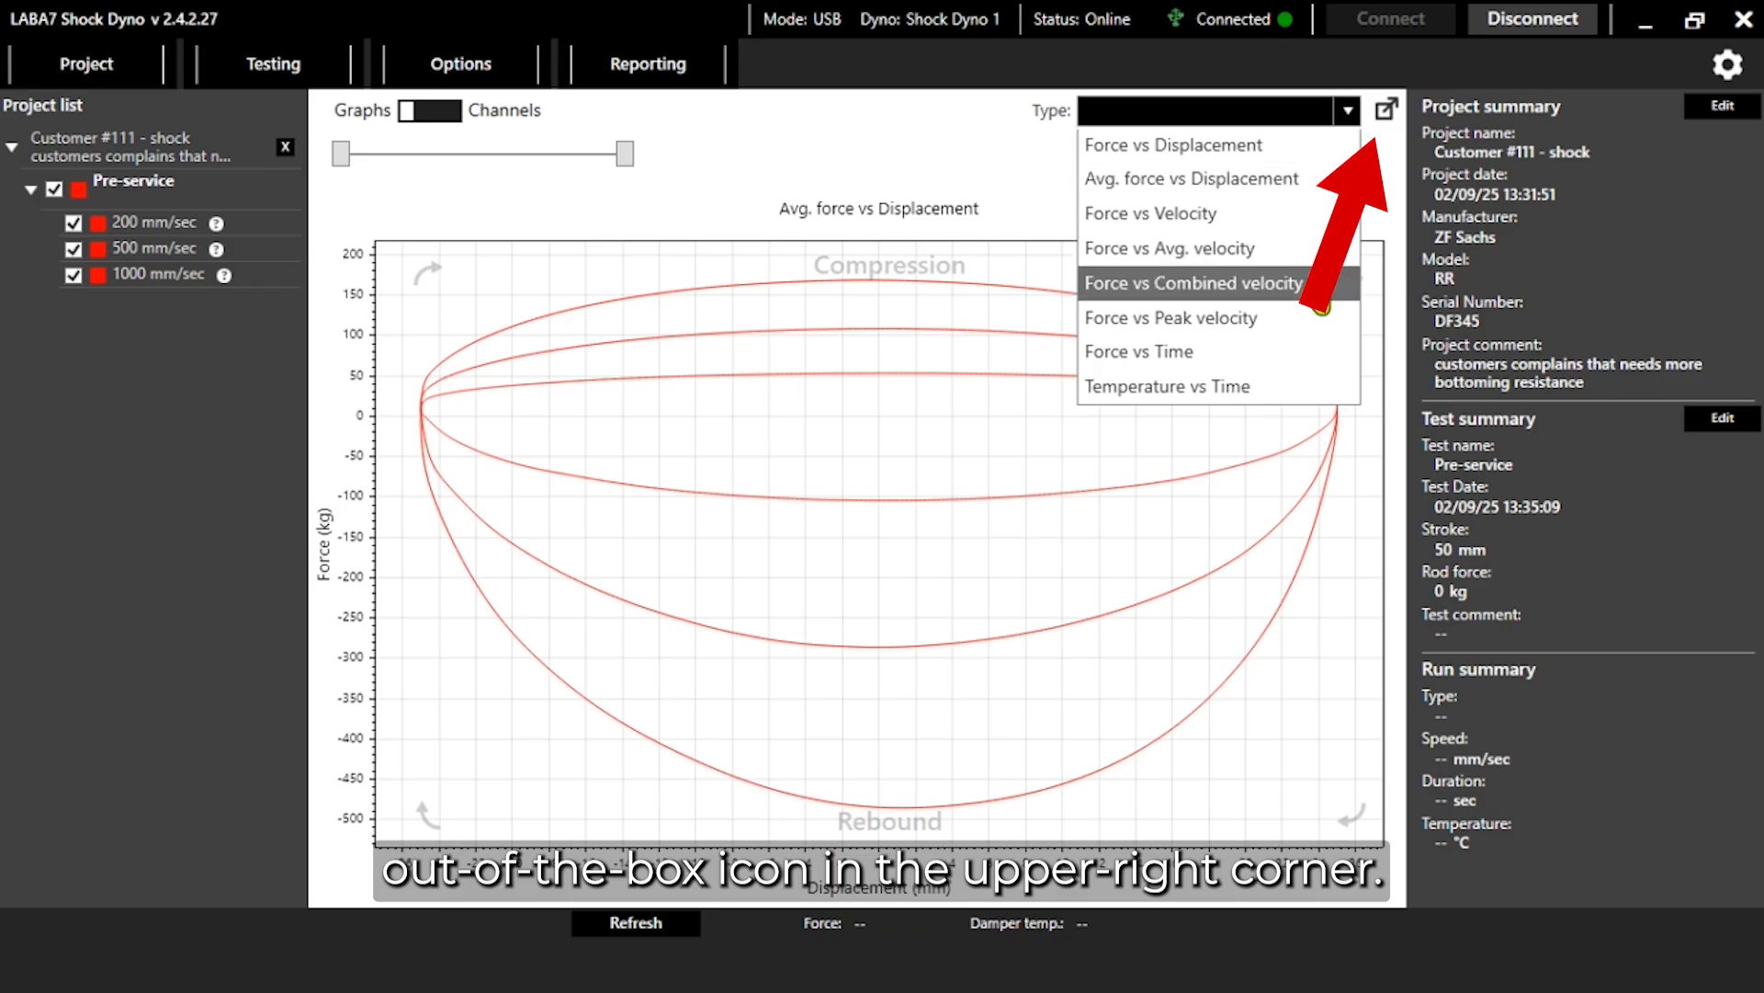
pyautogui.click(1324, 296)
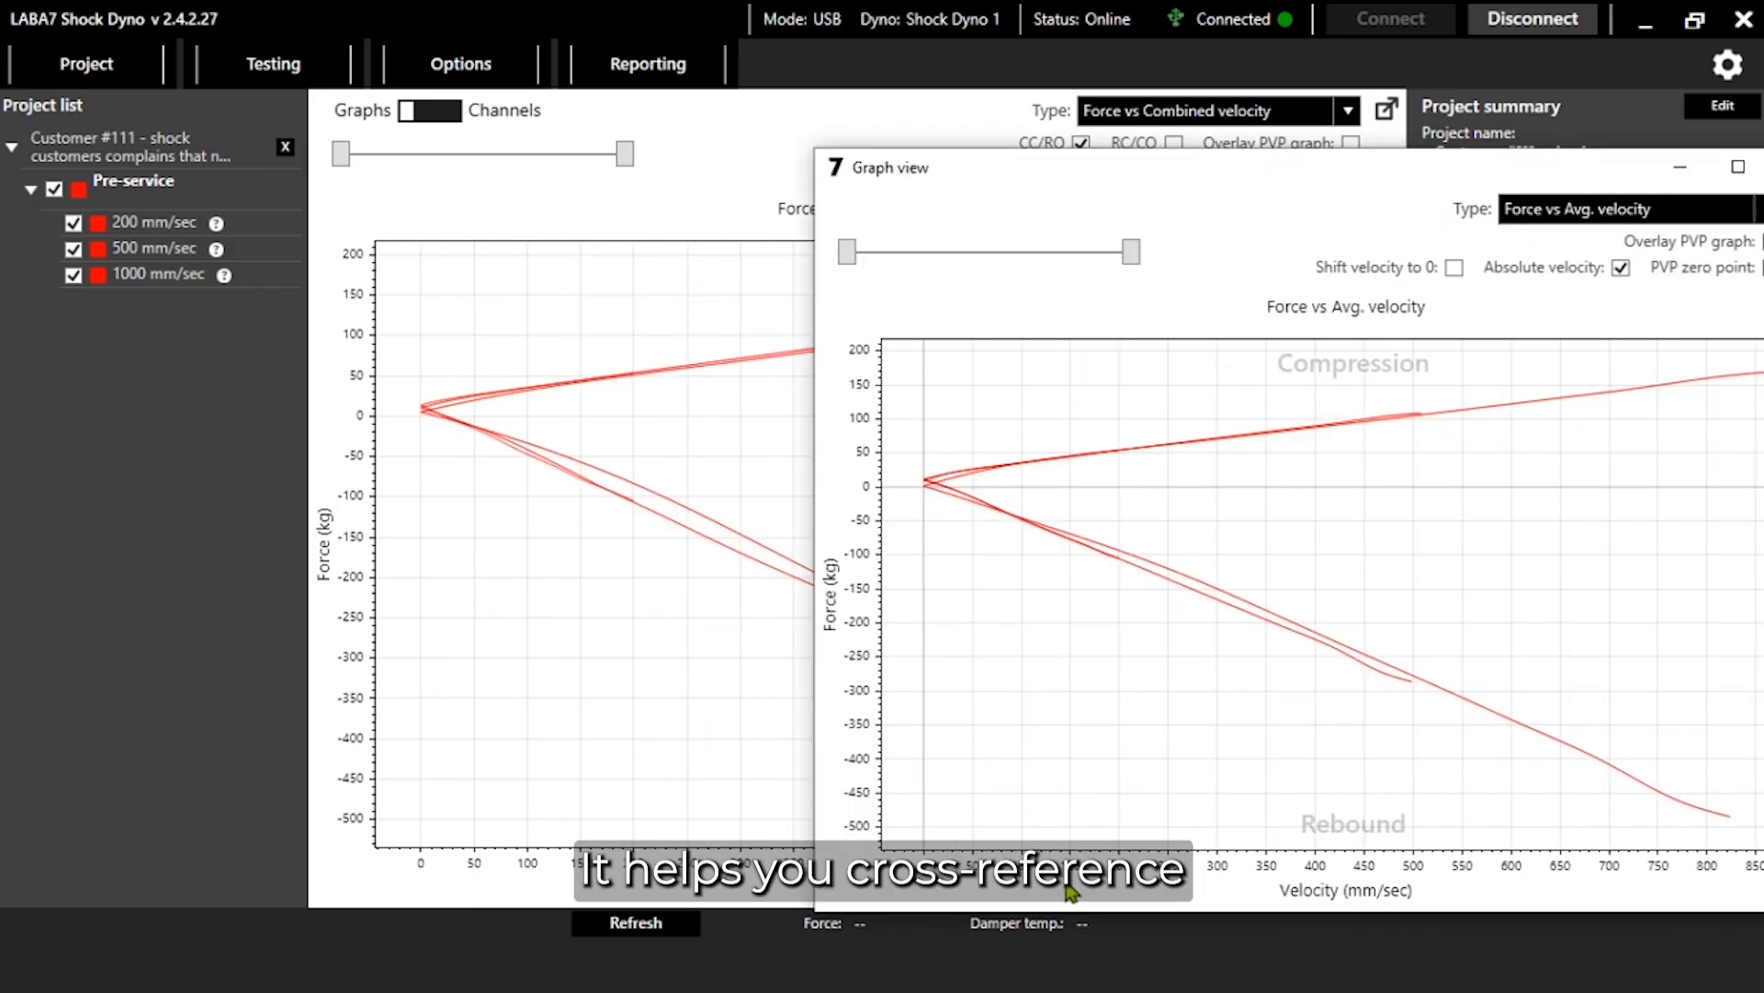
pyautogui.moveTo(1315, 170); pyautogui.dragTo(1232, 130)
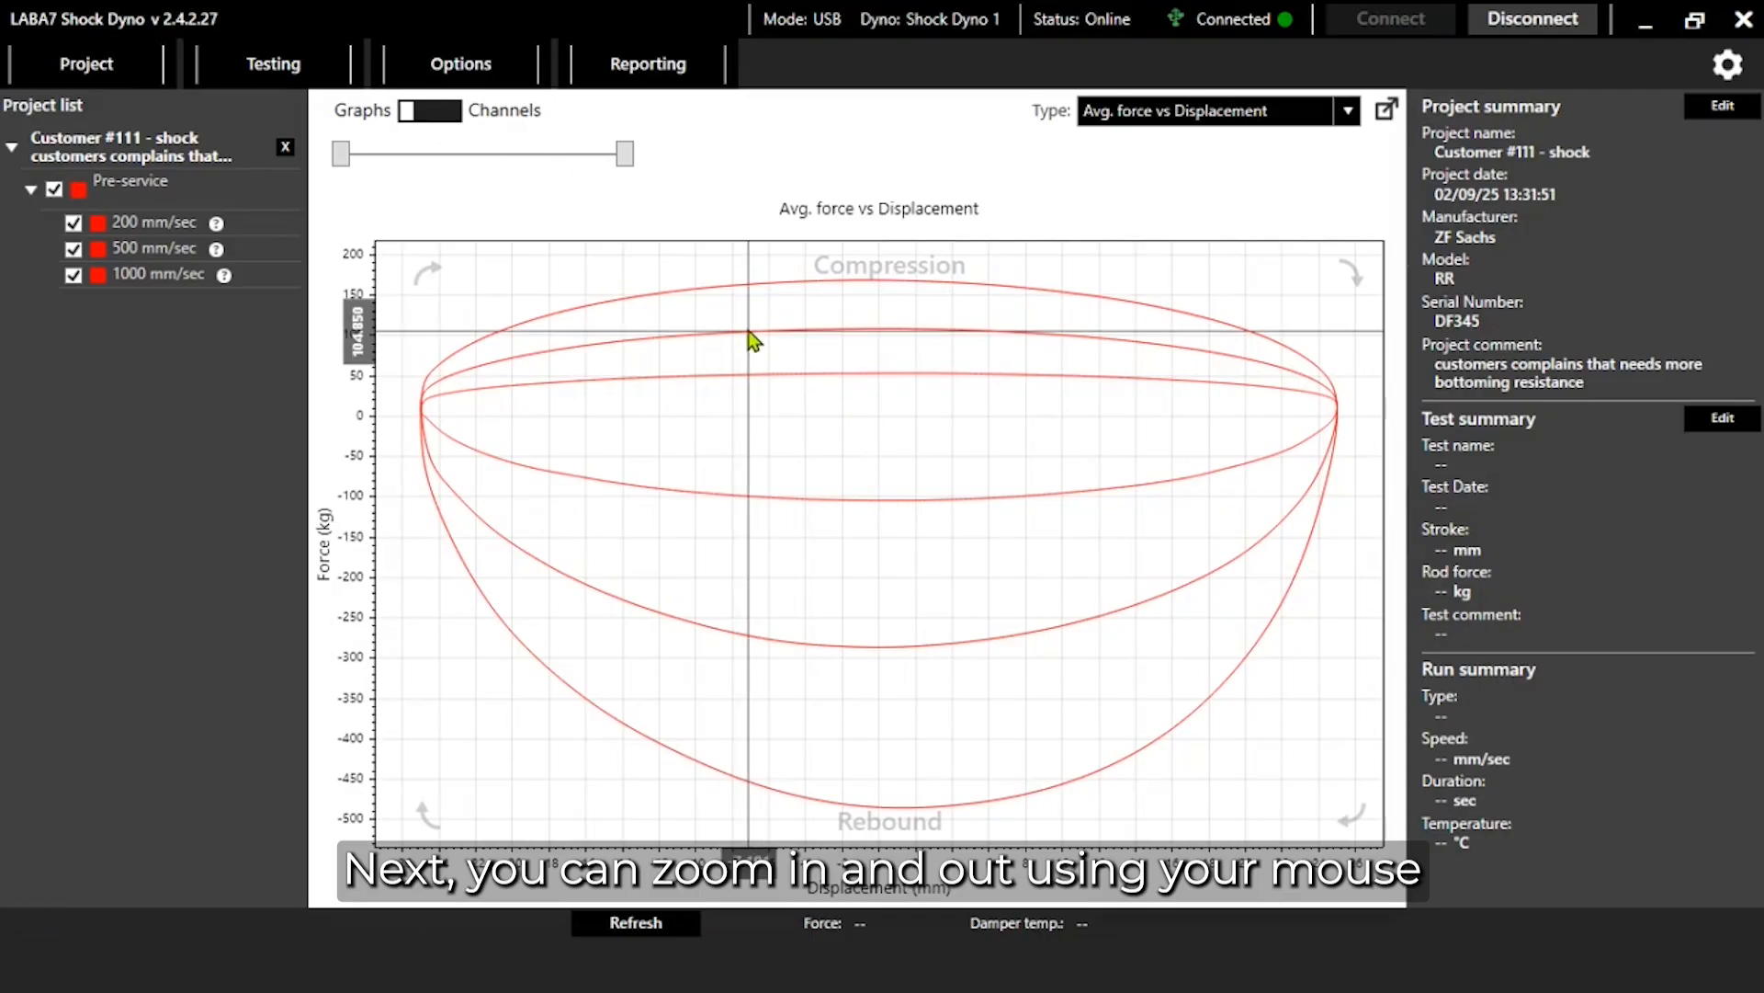
# Step: Examine the Avg. force vs Displacement curves closely, scaling the whole plot, a selected area and each axis separately
pyautogui.scroll(-4, 748, 329)
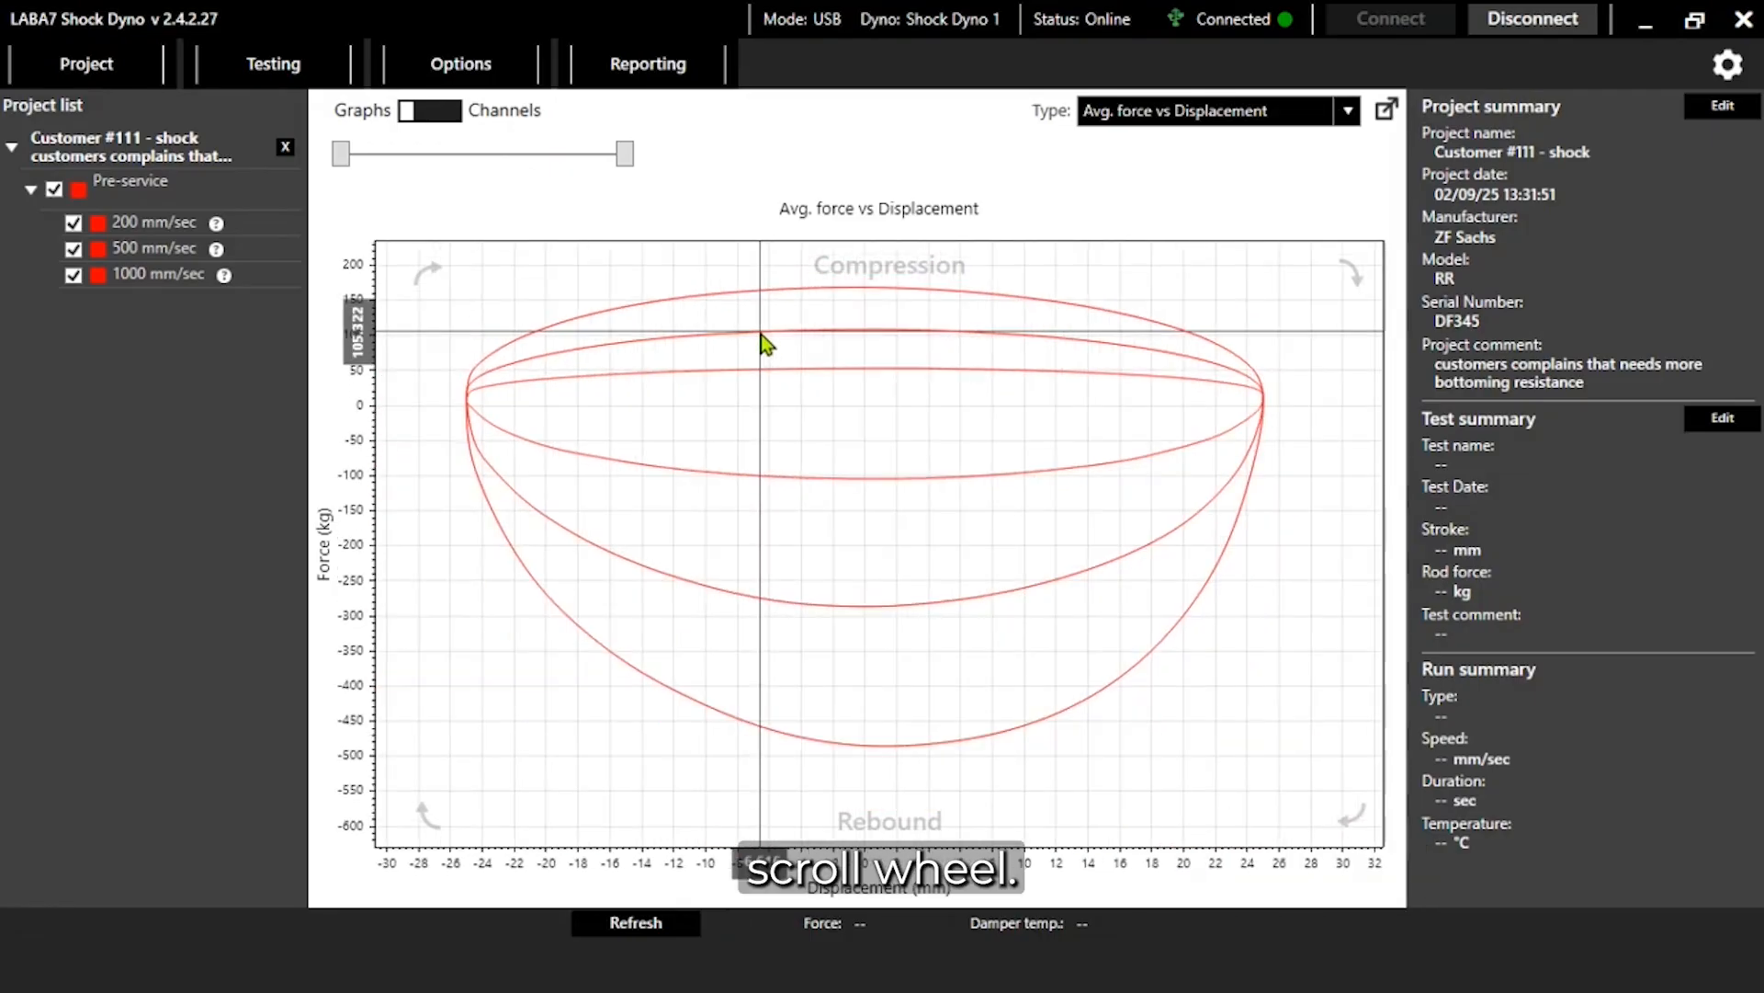
pyautogui.scroll(8, 760, 333)
pyautogui.moveTo(760, 333); pyautogui.dragTo(1028, 491)
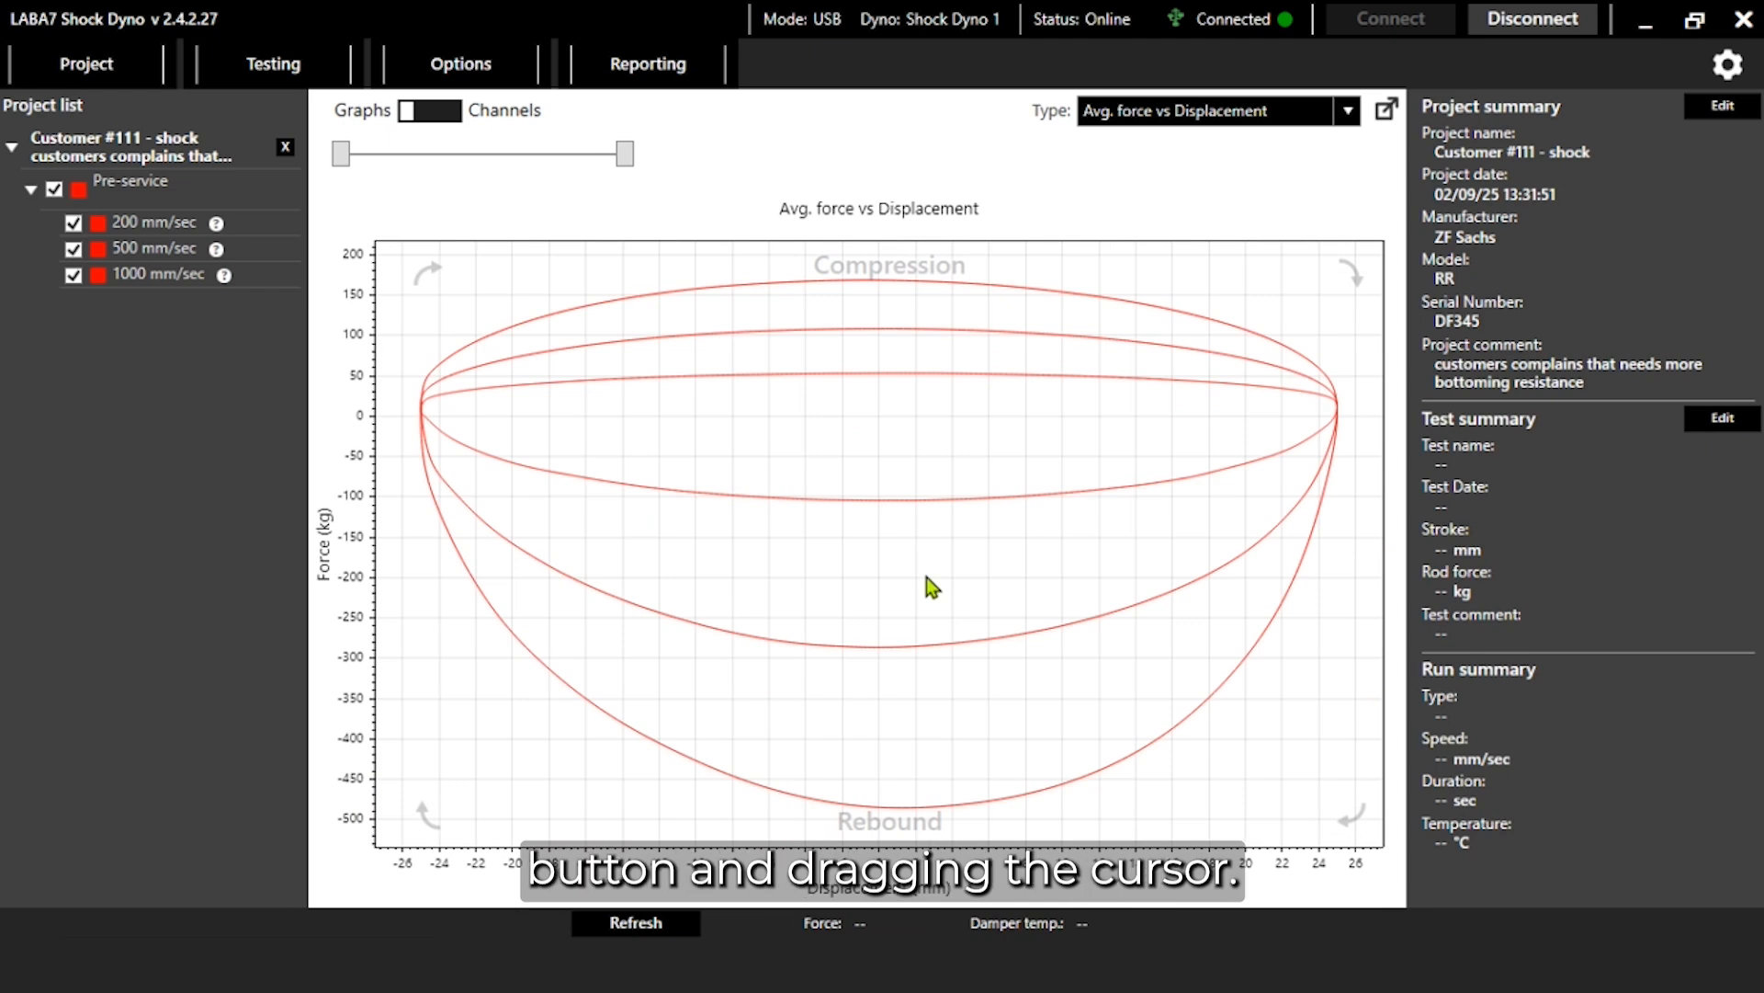
pyautogui.moveTo(383, 313); pyautogui.dragTo(575, 454)
pyautogui.scroll(3, 368, 565)
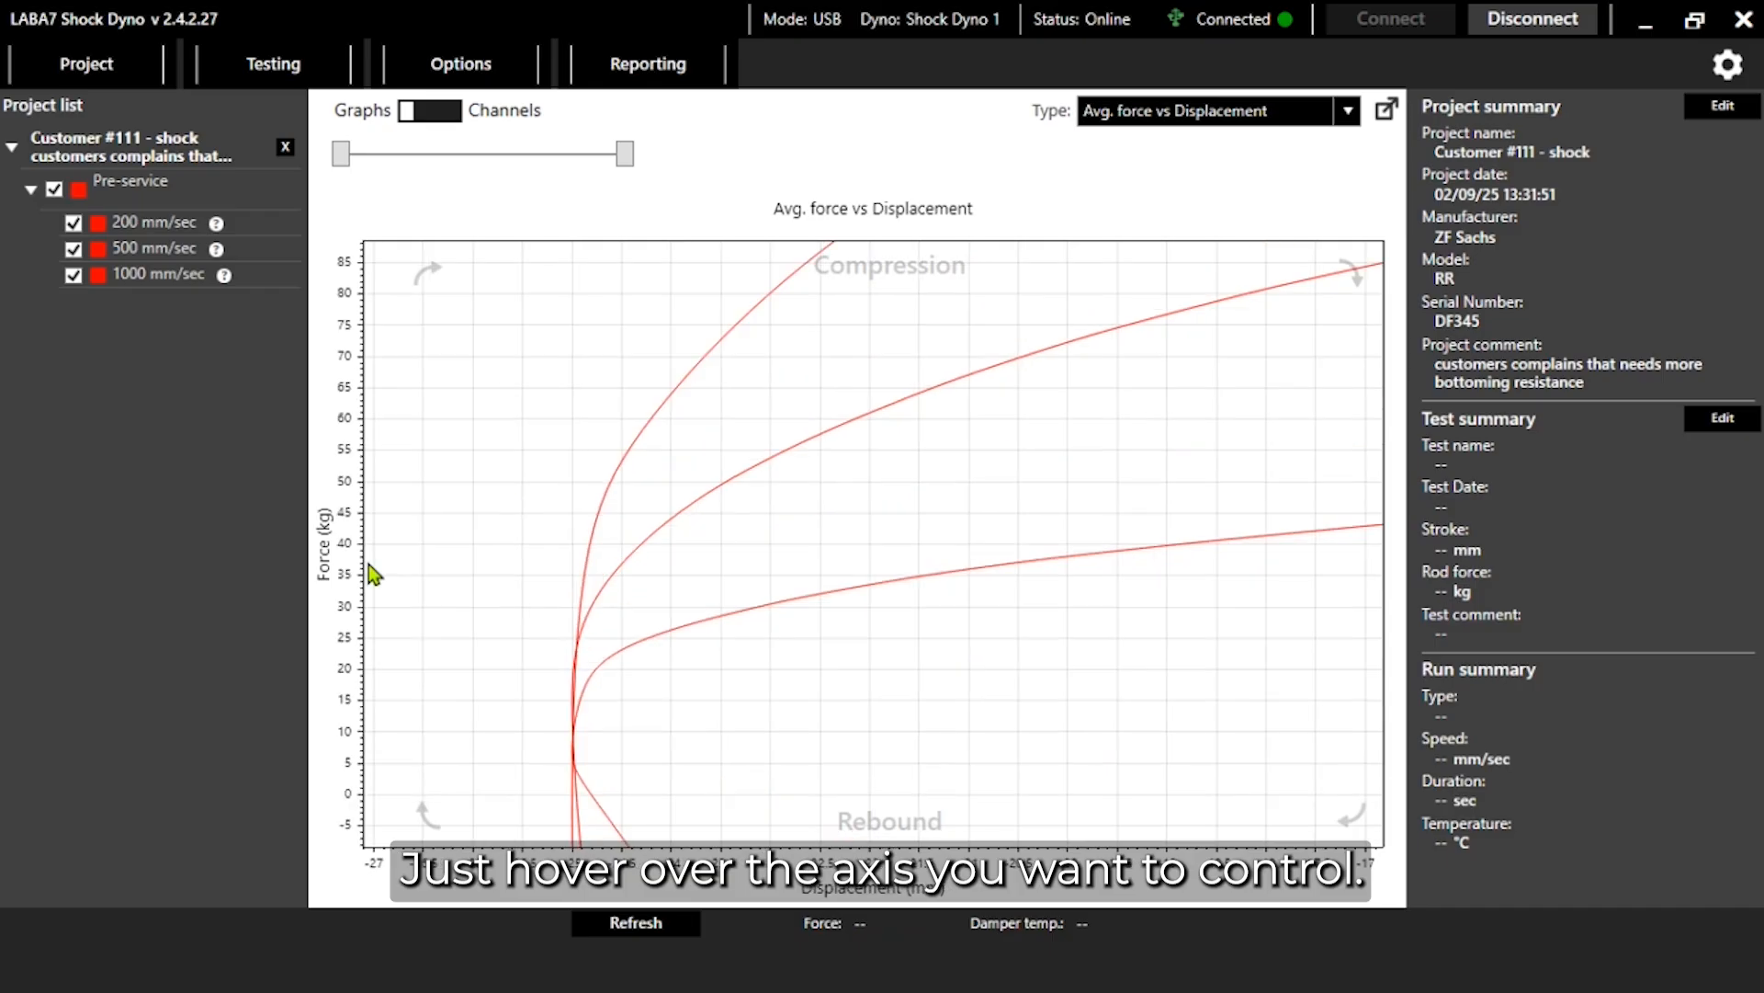
pyautogui.scroll(-3, 360, 568)
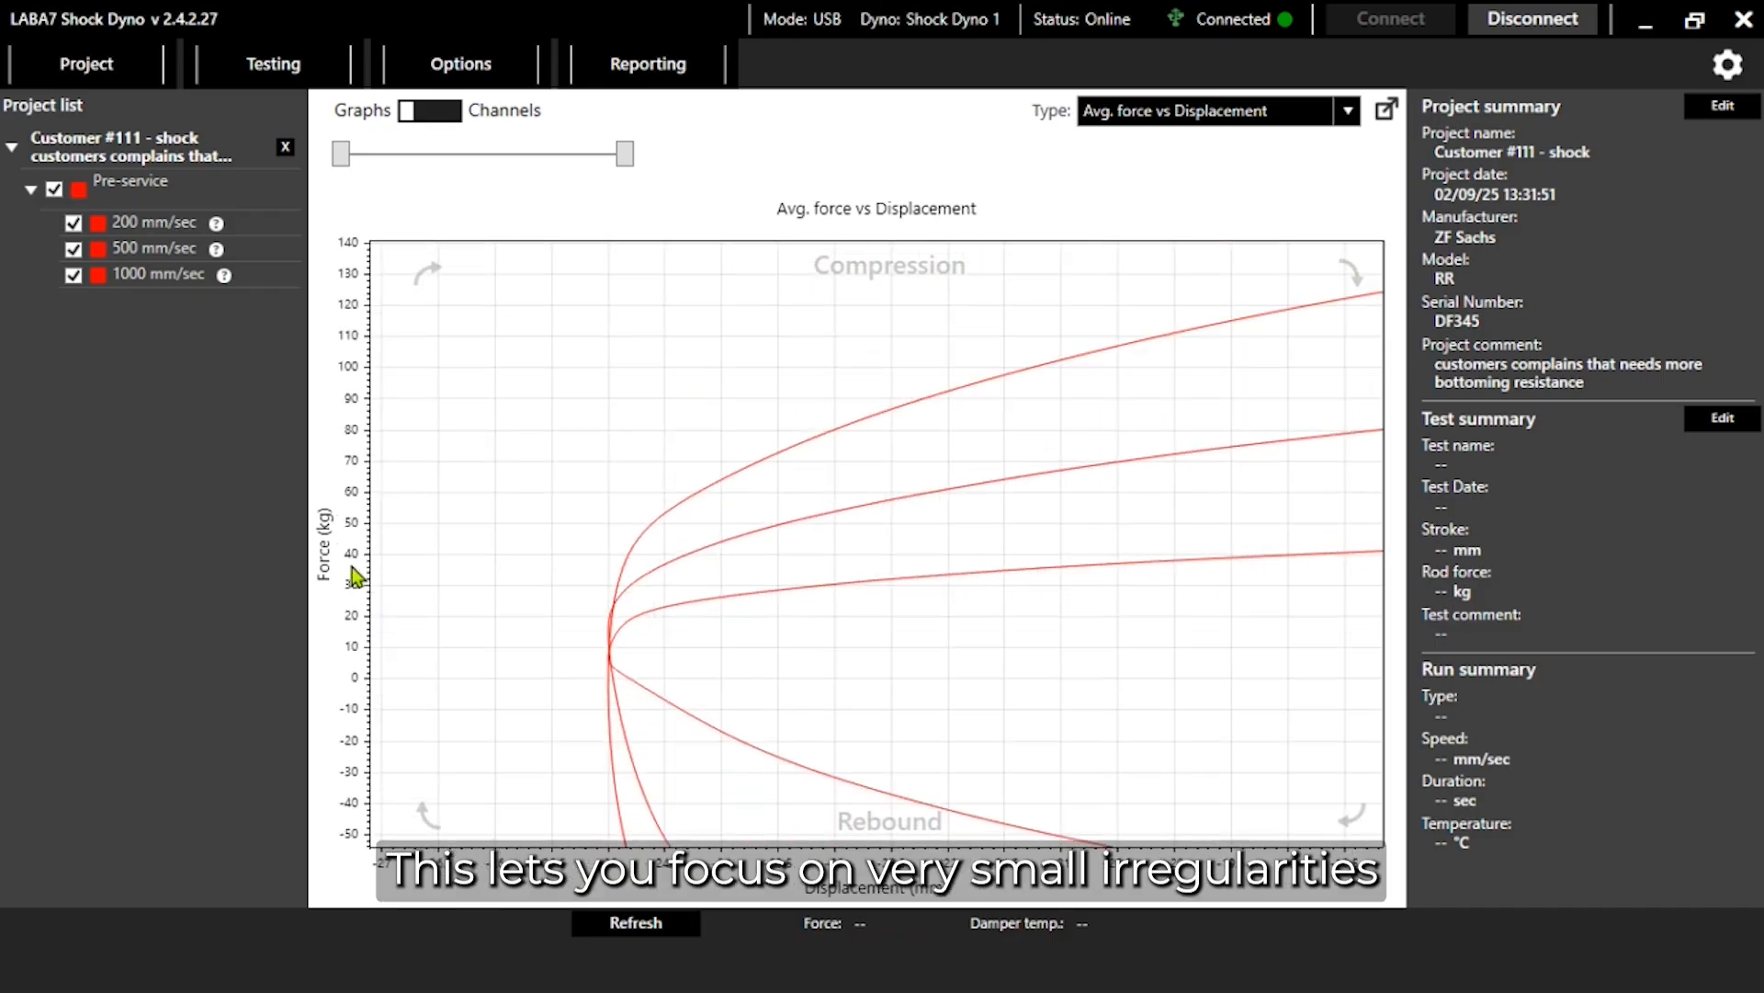
pyautogui.scroll(5, 838, 869)
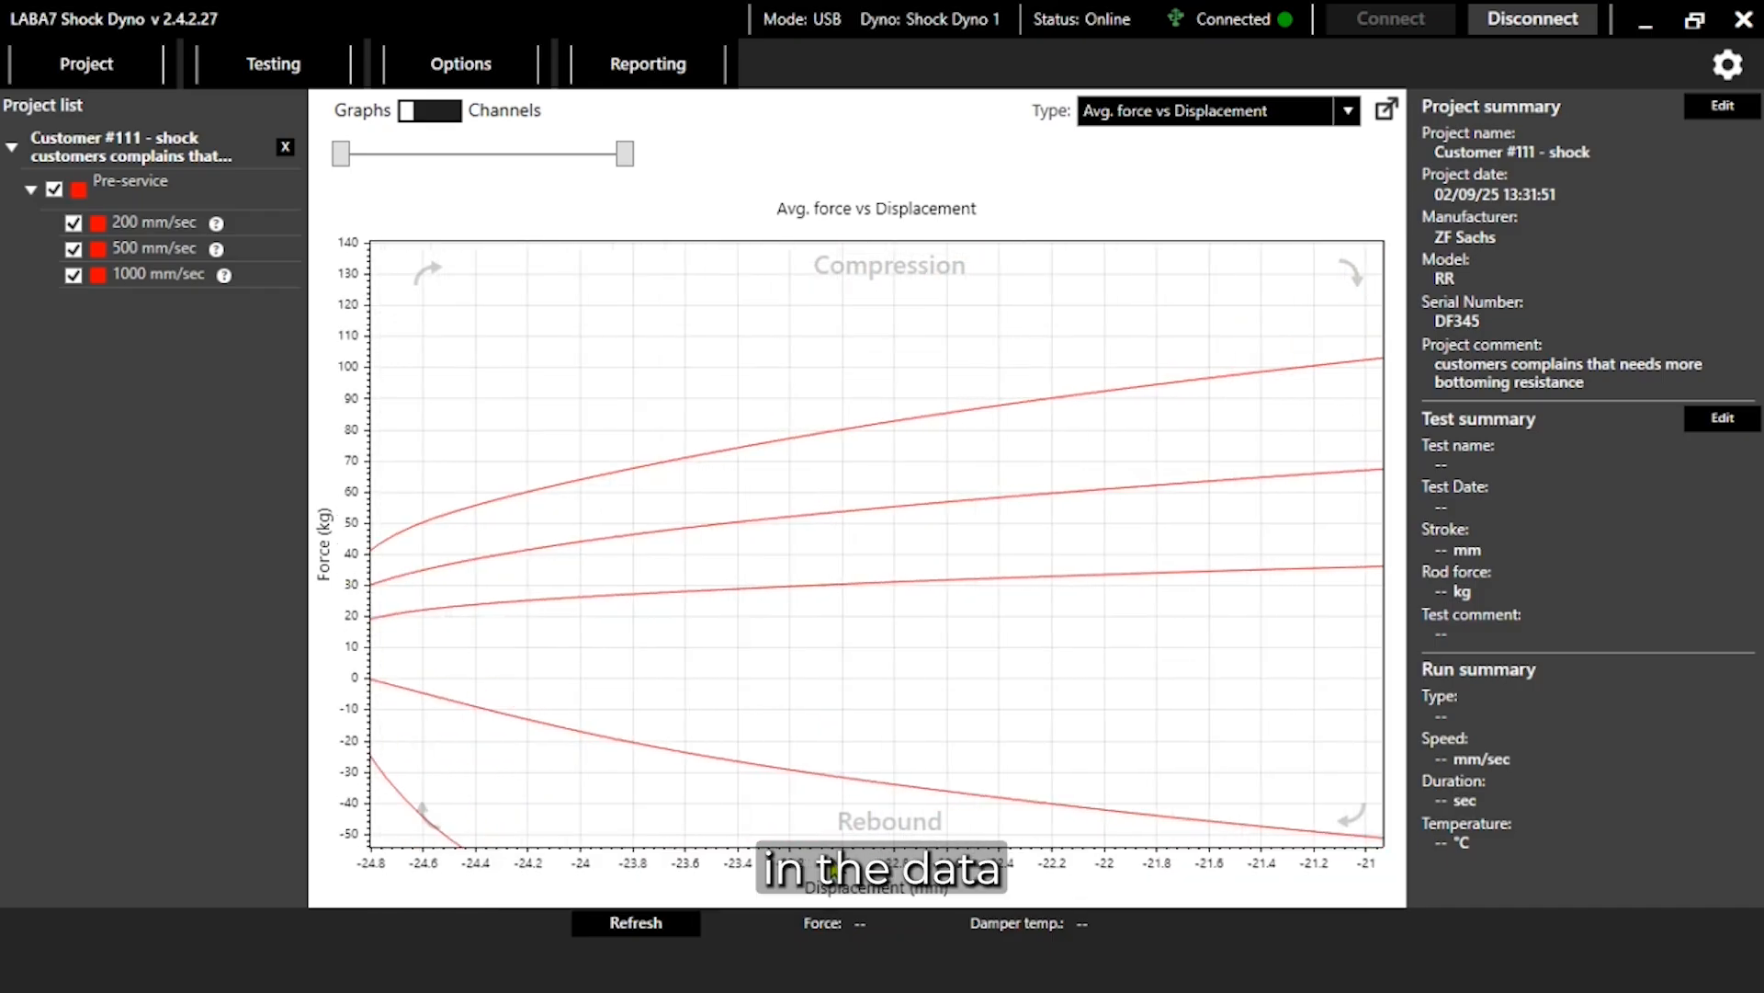
pyautogui.moveTo(727, 642); pyautogui.dragTo(1368, 612)
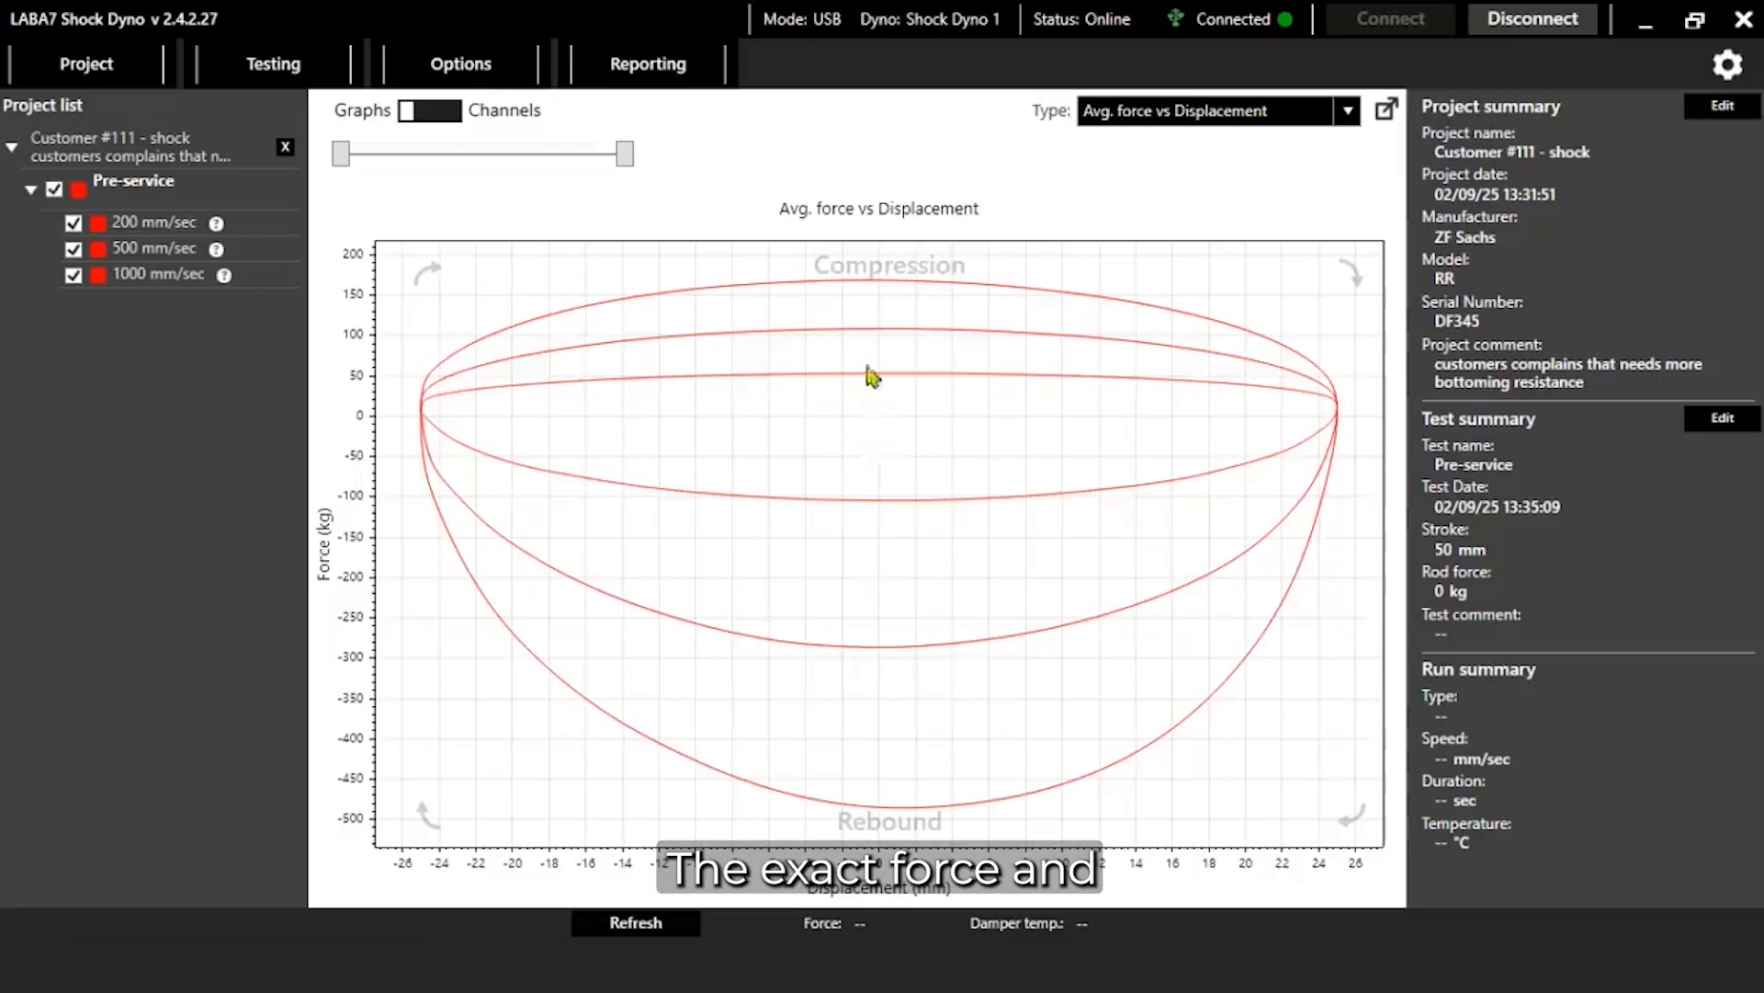
# Step: Mark value points on the compression and rebound curves of the Avg. force vs Displacement graph
pyautogui.scroll(3, 872, 375)
pyautogui.moveTo(914, 576)
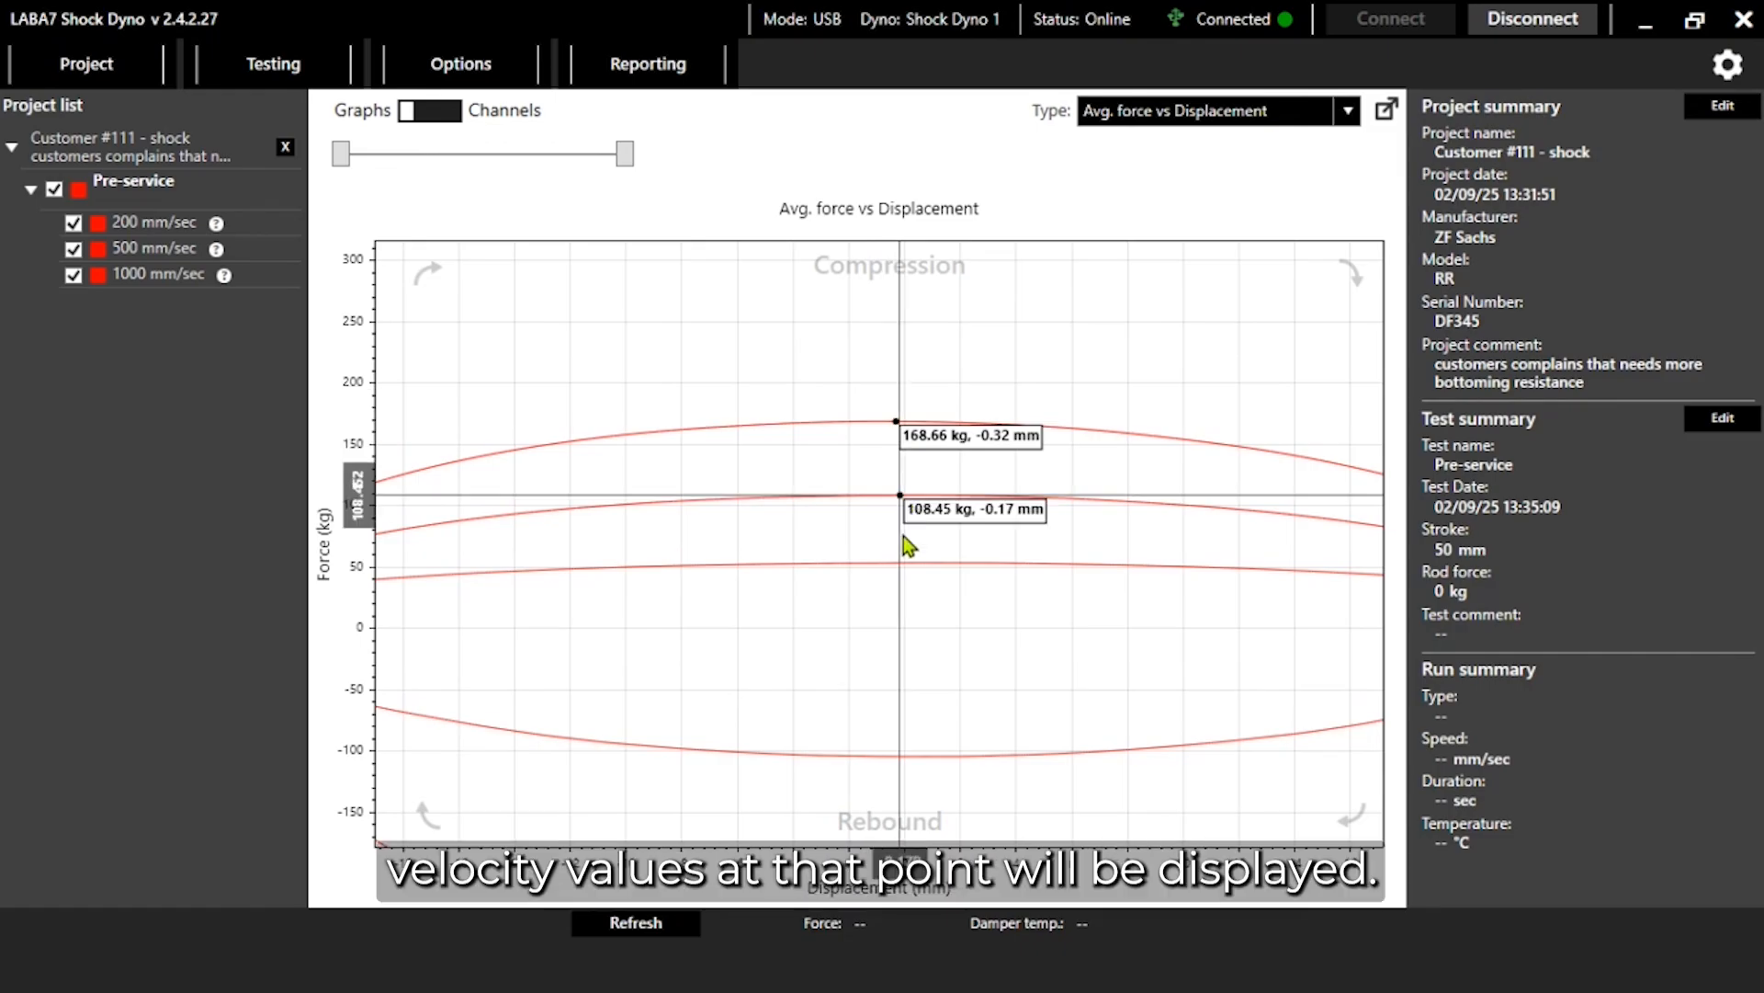
pyautogui.scroll(-2, 832, 576)
pyautogui.scroll(-2, 834, 577)
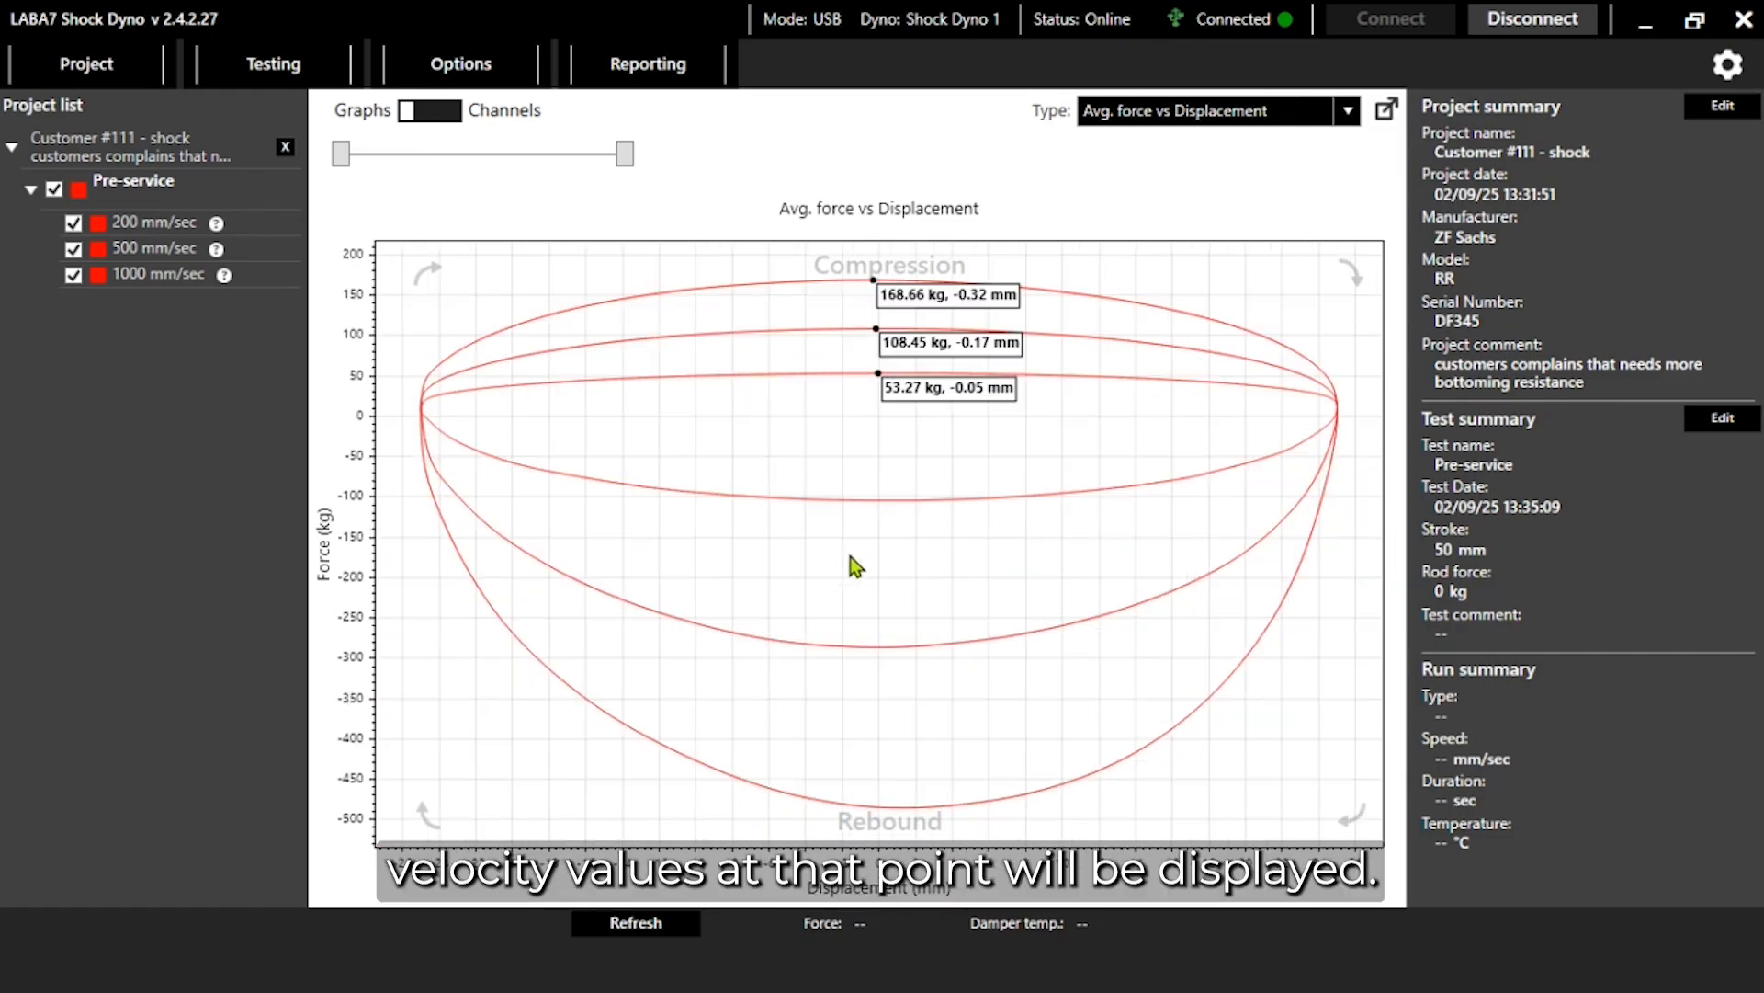
pyautogui.click(647, 376)
pyautogui.click(686, 619)
pyautogui.click(1037, 790)
# Step: Preview the printed report of the graph with its marked points, review the plot and test data, and close the preview
pyautogui.click(649, 67)
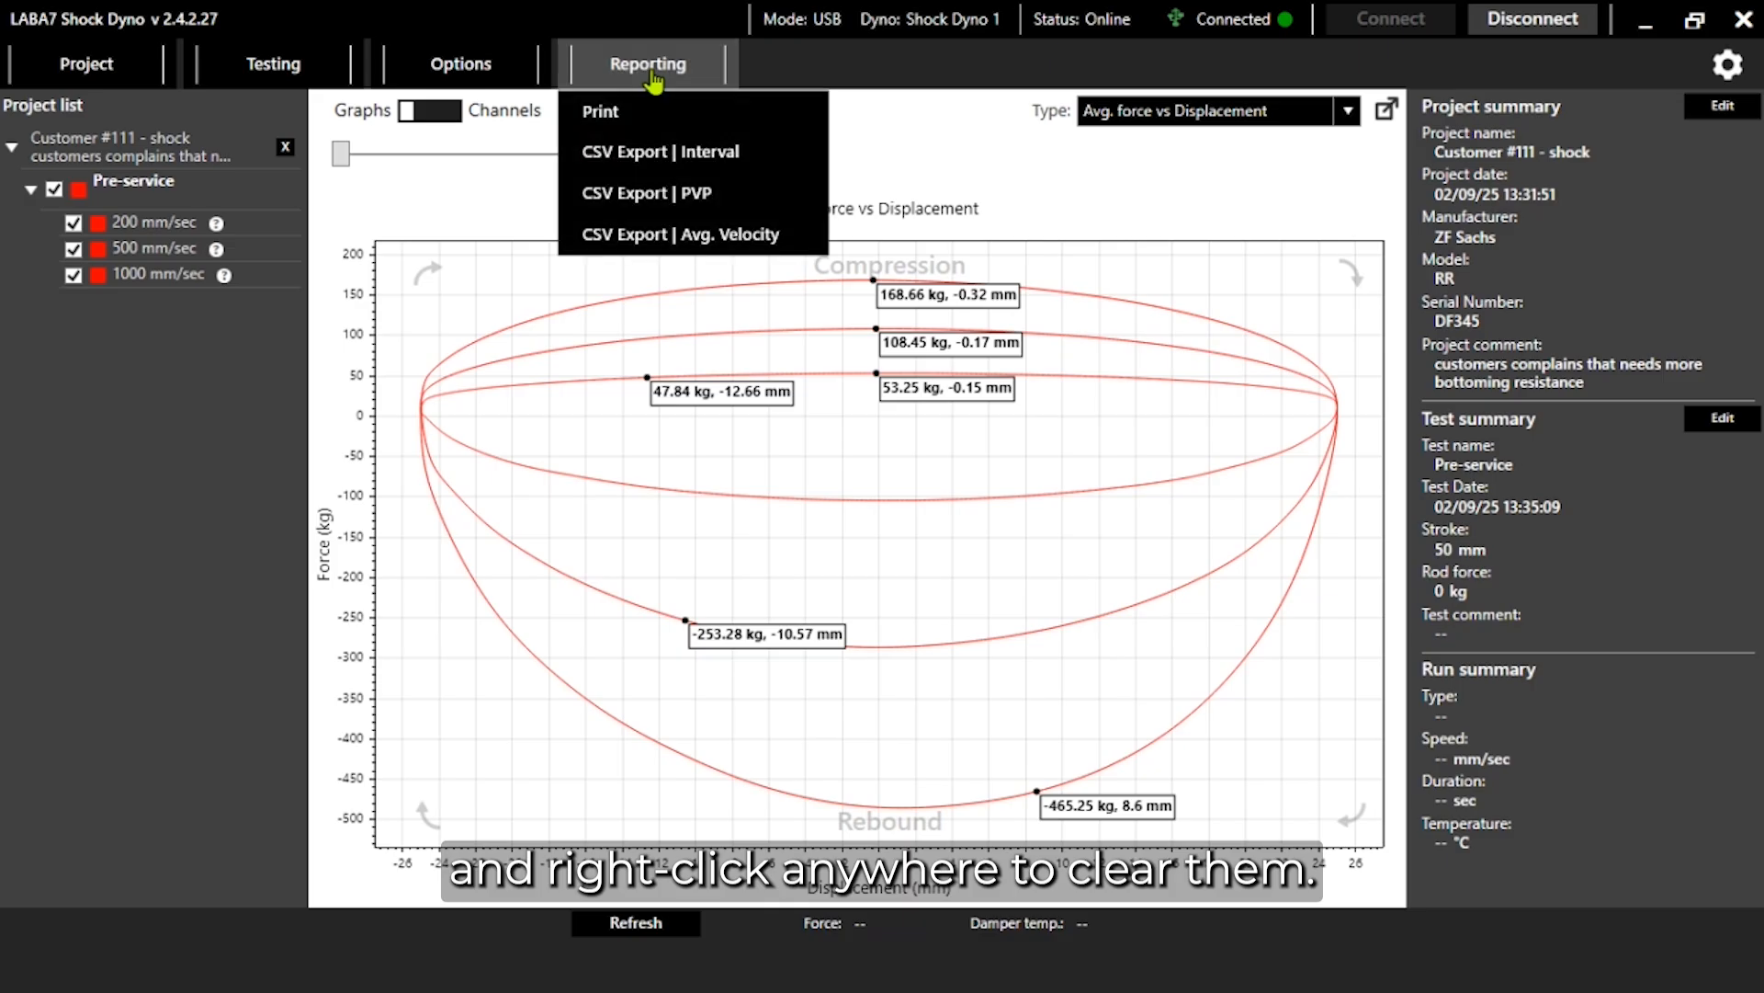
pyautogui.click(663, 118)
pyautogui.click(986, 754)
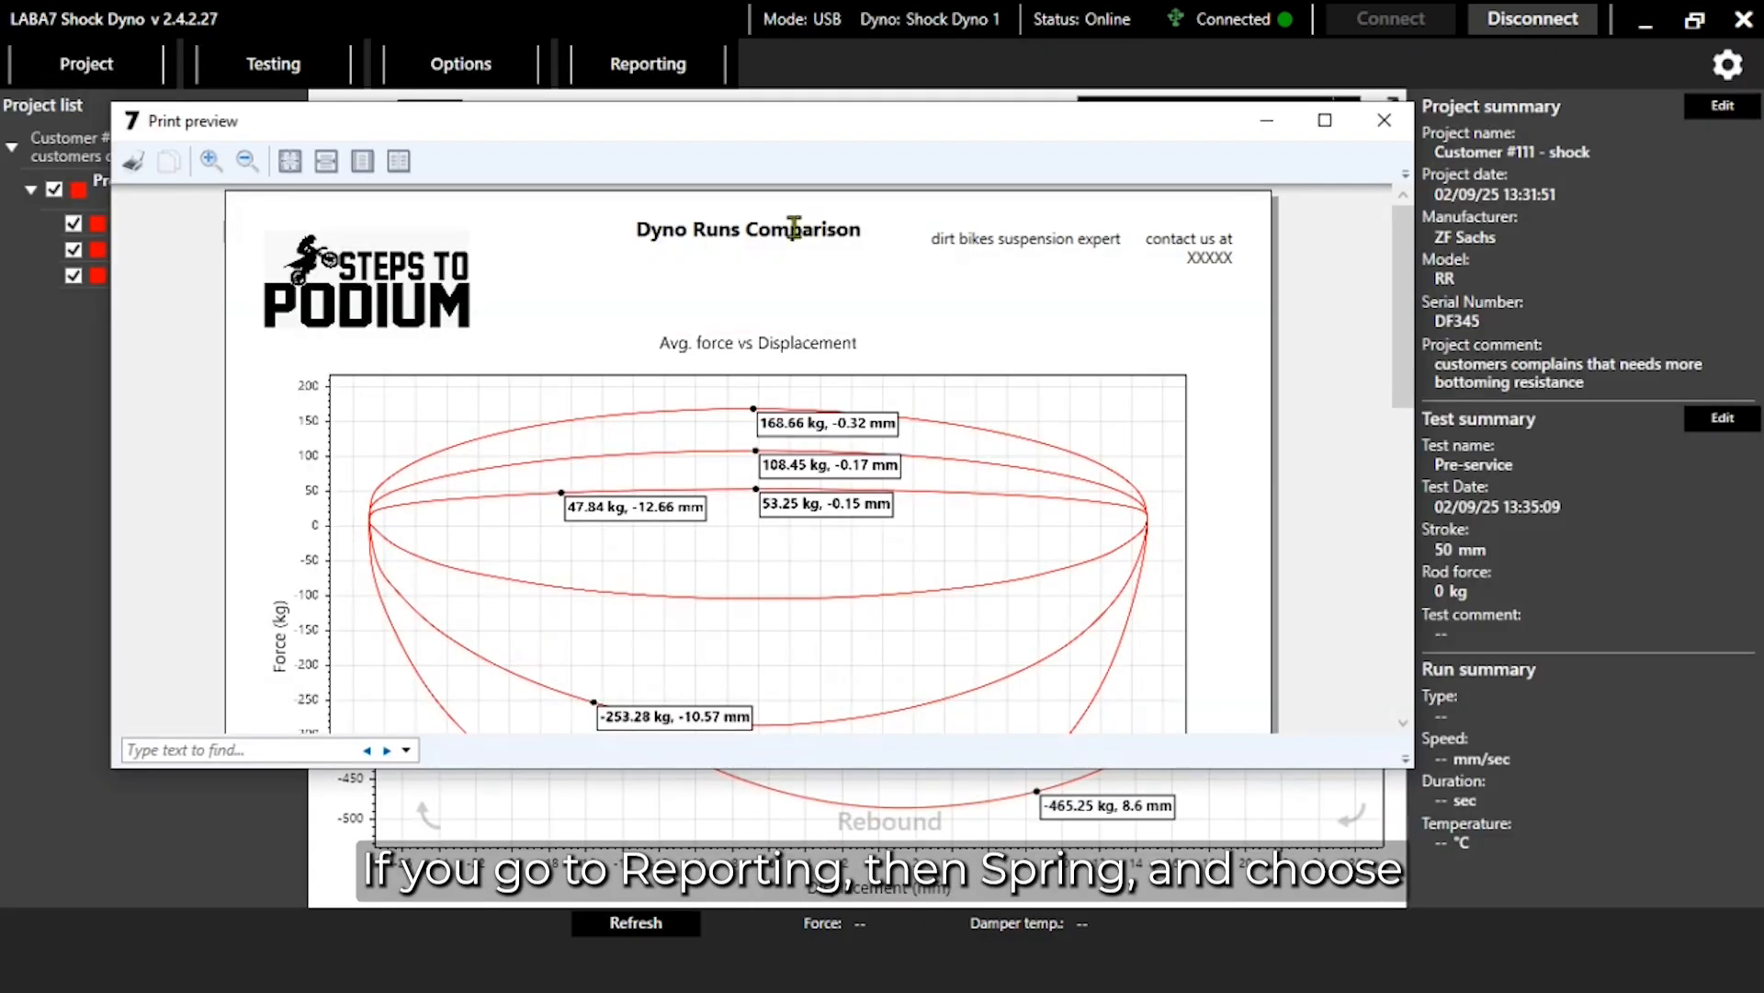
pyautogui.scroll(-1, 917, 765)
pyautogui.scroll(-2, 921, 560)
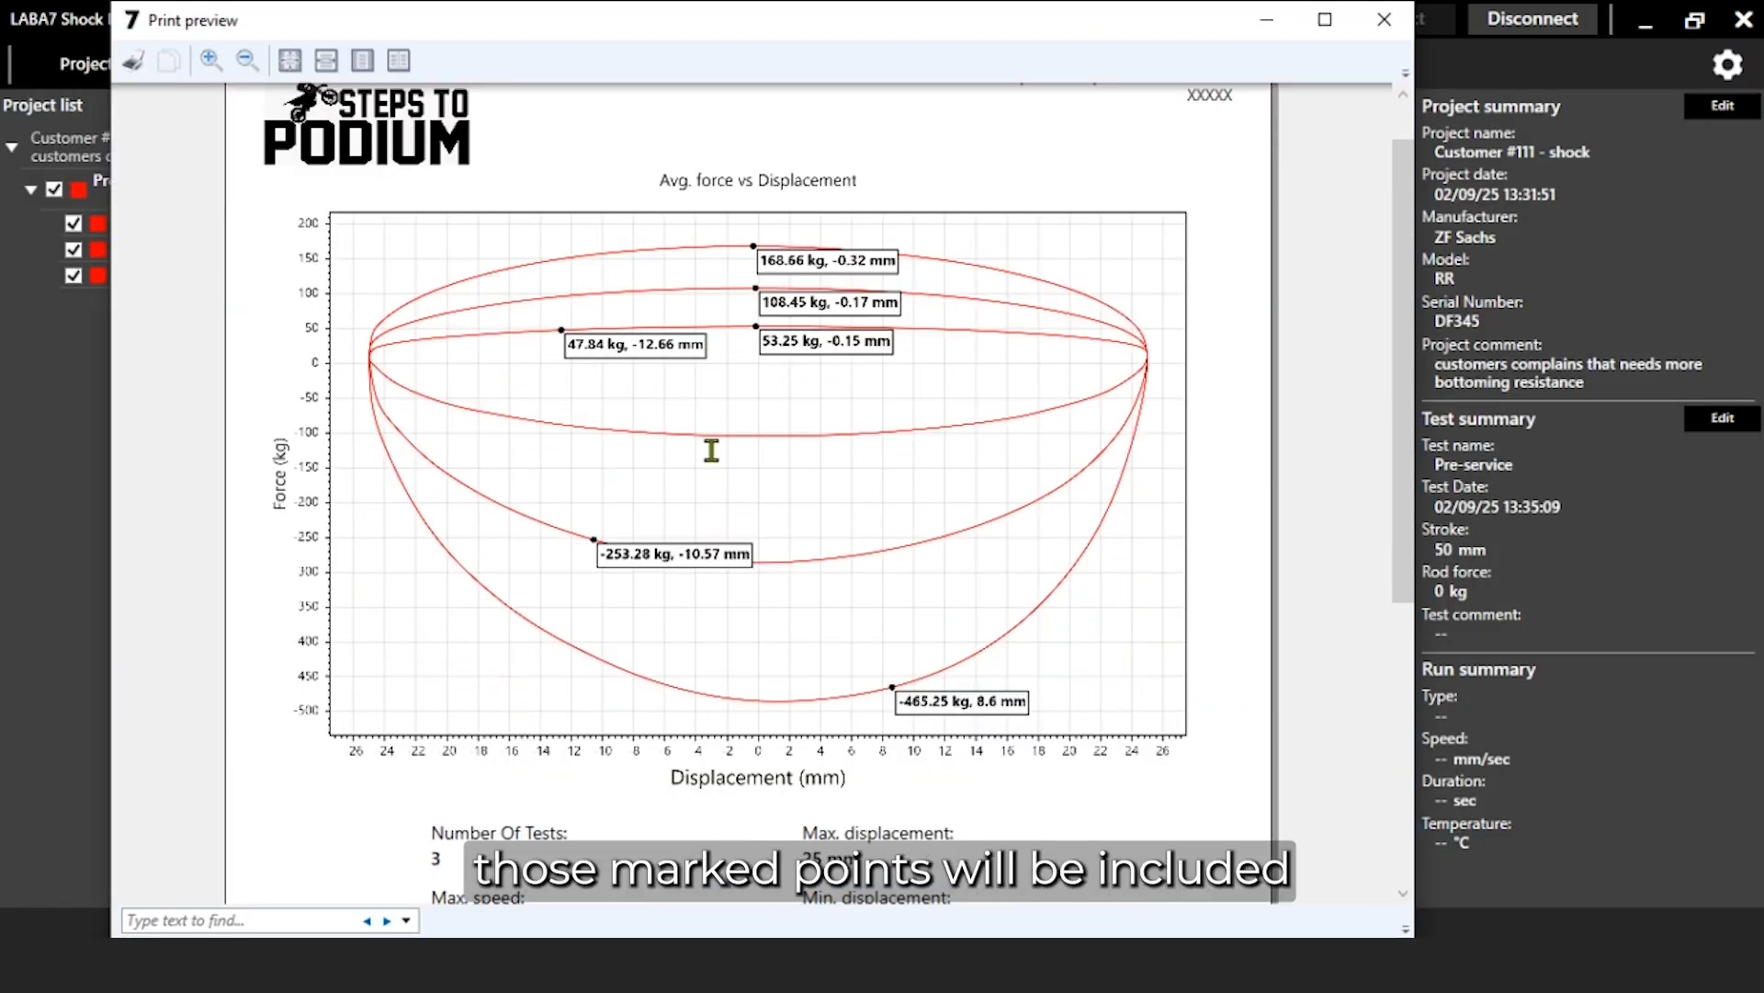
pyautogui.scroll(-5, 709, 446)
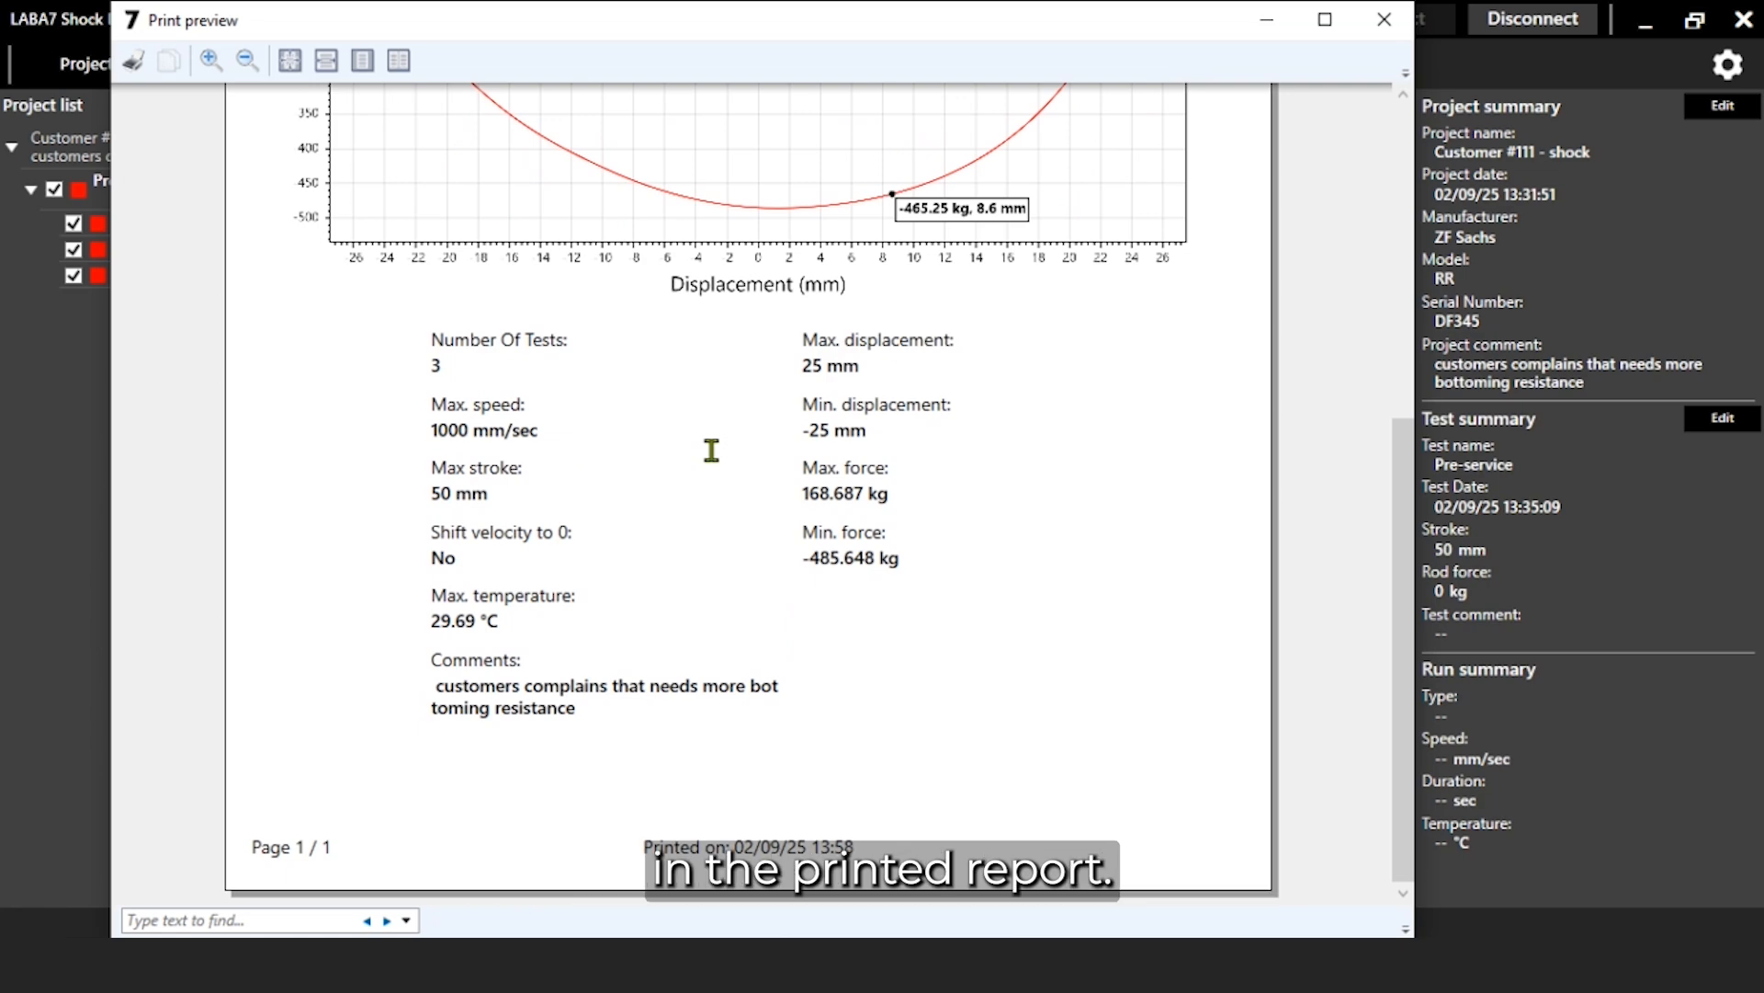
pyautogui.scroll(6, 713, 447)
pyautogui.click(1384, 19)
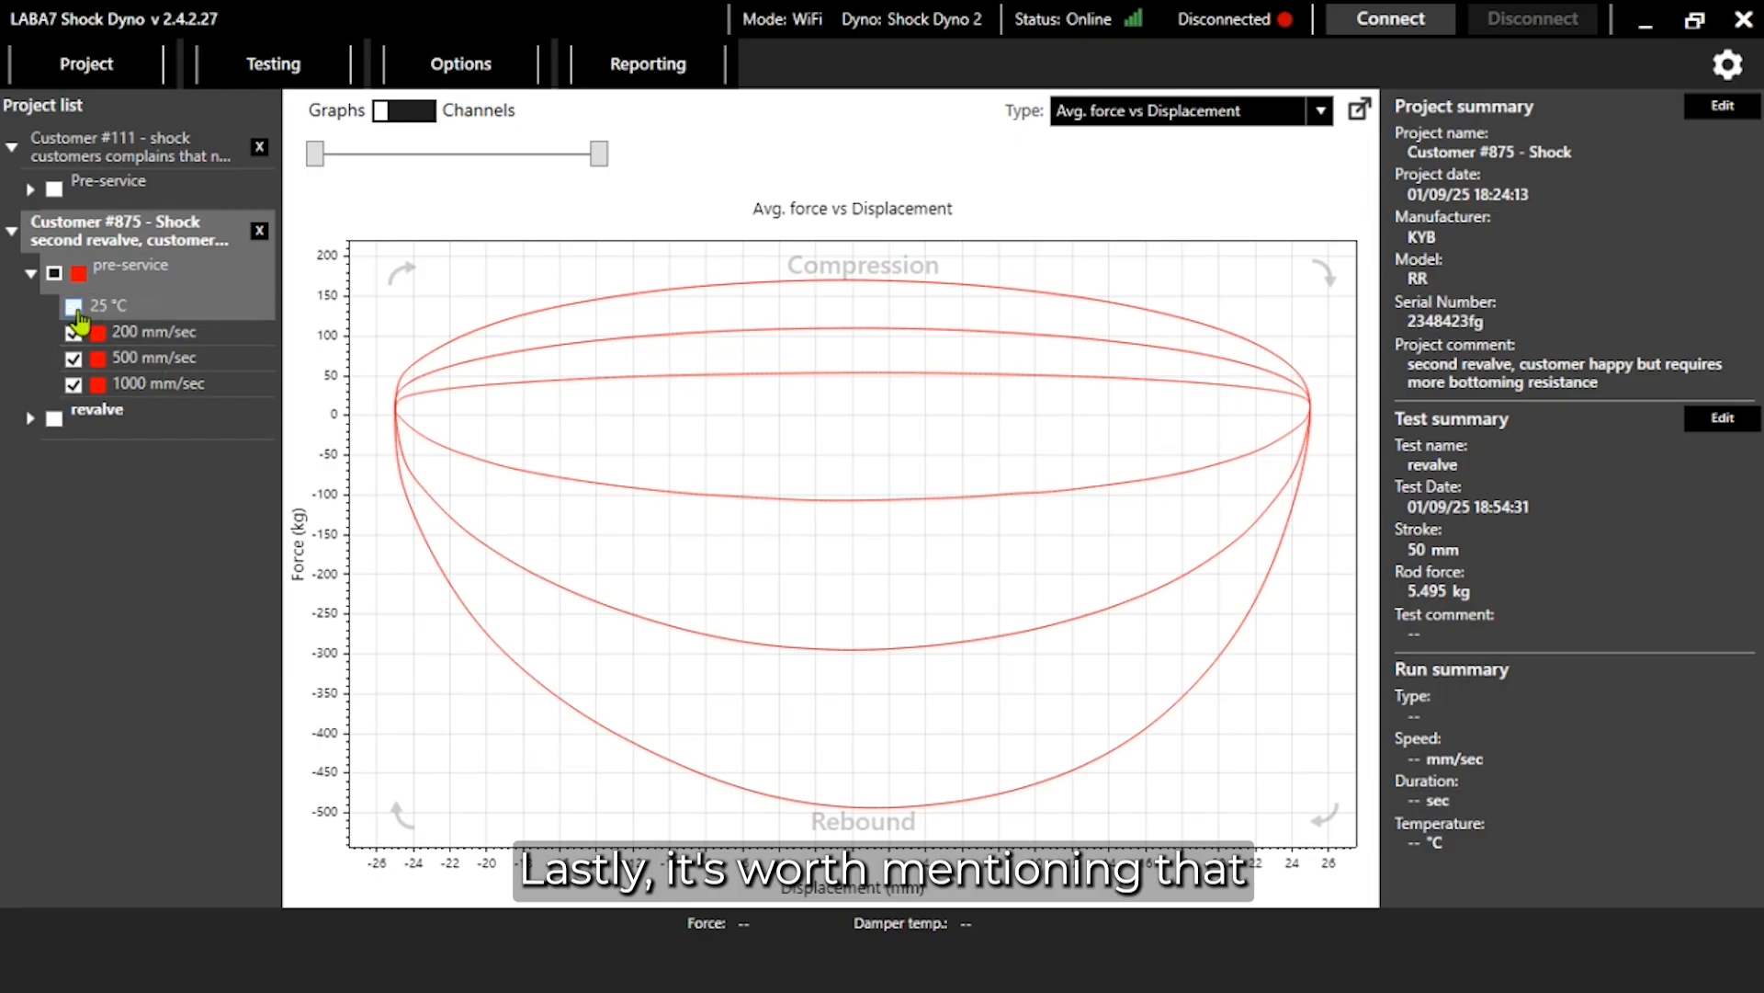
# Step: Leave only the 1000 mm/sec run of the pre-service test plotted and show it in the Channels view
pyautogui.click(74, 331)
pyautogui.click(74, 357)
pyautogui.click(430, 113)
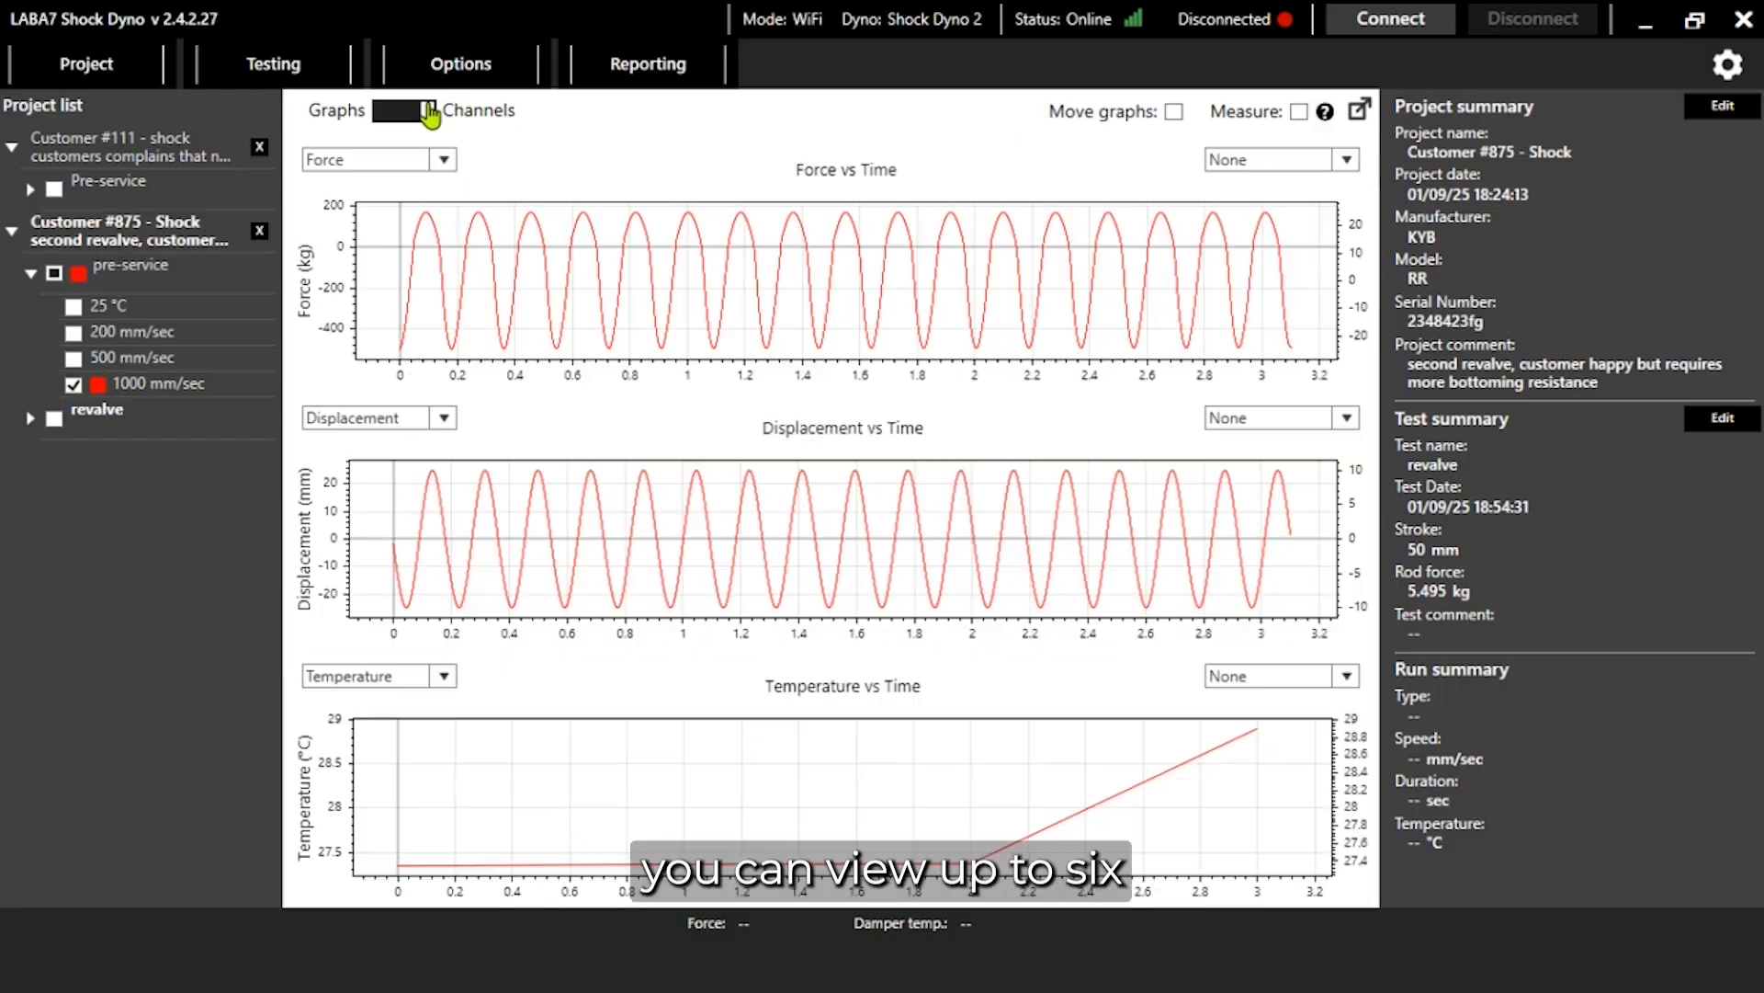
# Step: Add Velocity to the Force plot, Current to the Displacement plot and Acceleration to the Temperature plot as second channels
pyautogui.click(1347, 162)
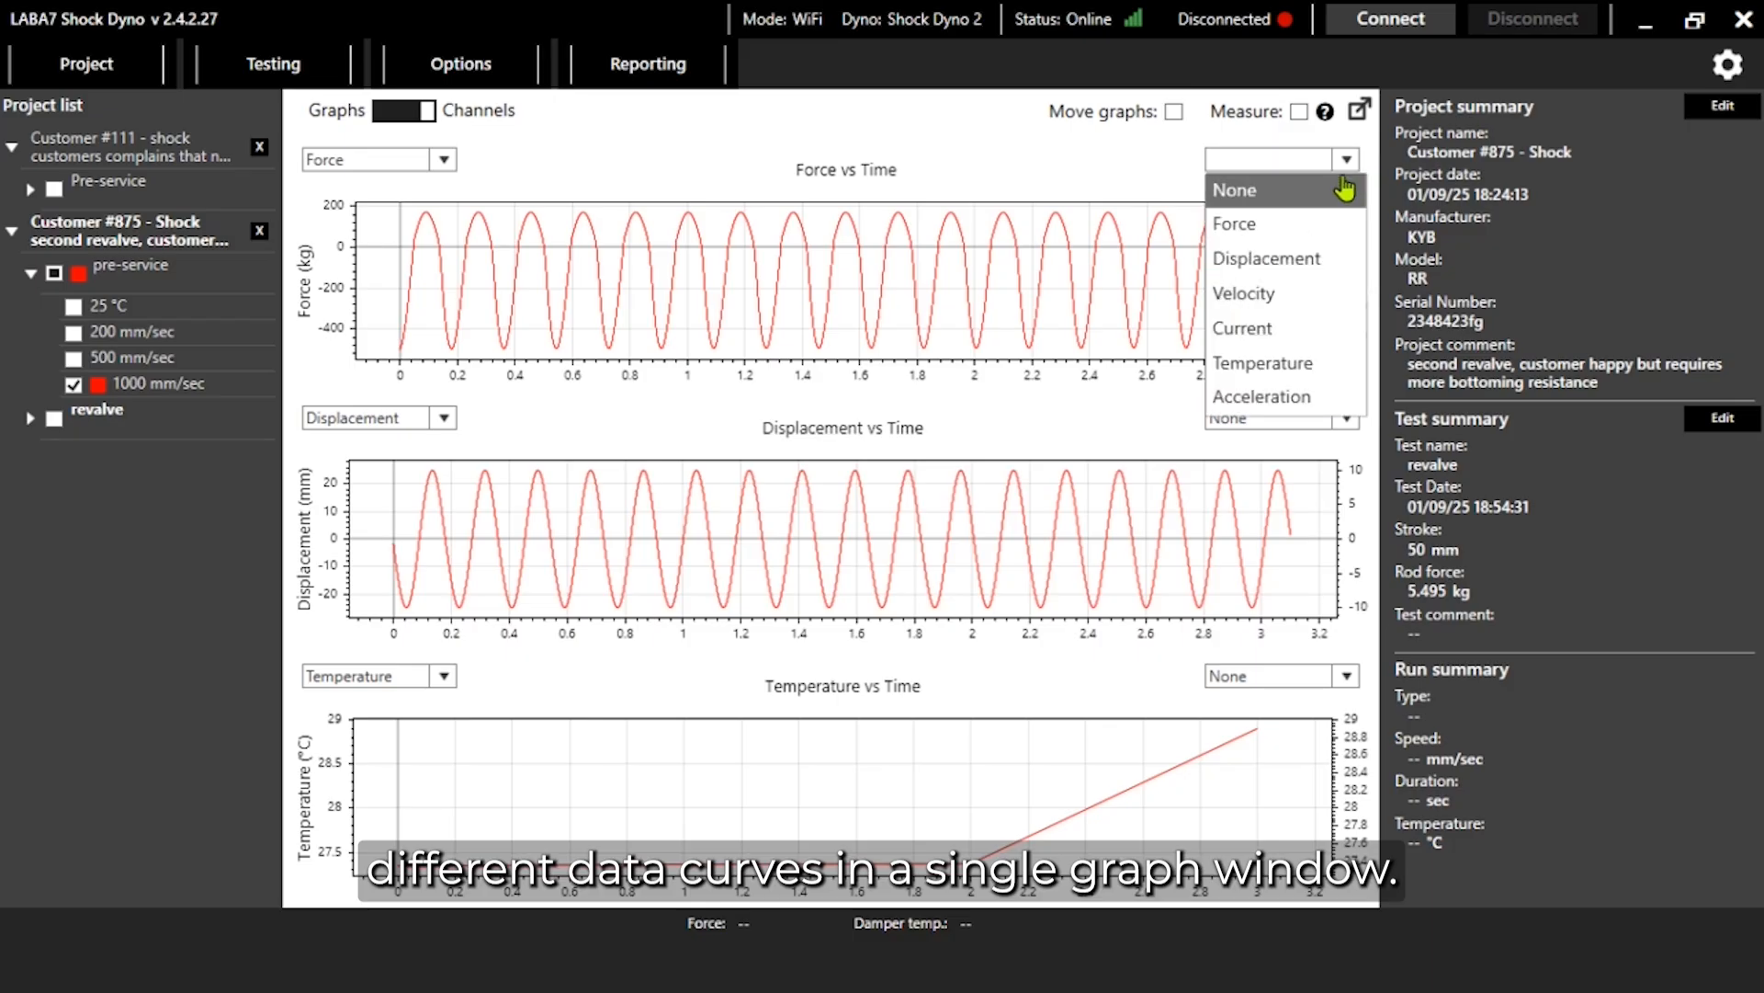
pyautogui.click(1343, 296)
pyautogui.click(1347, 421)
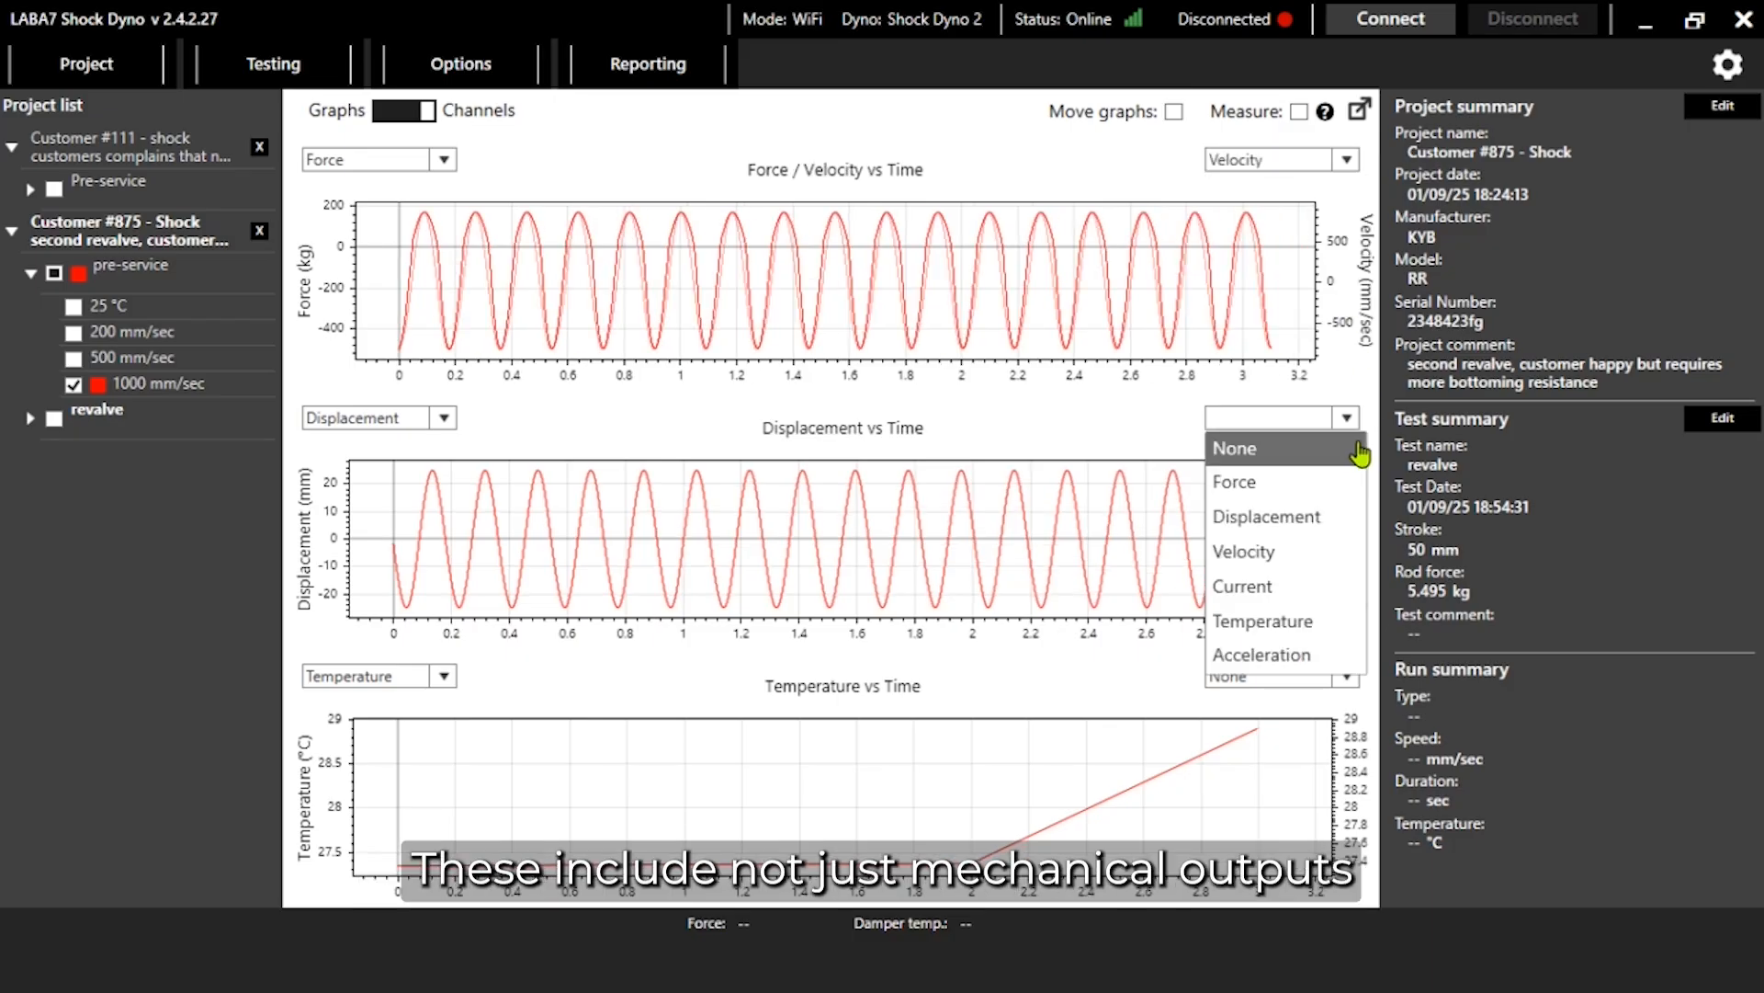
pyautogui.click(1343, 588)
pyautogui.click(1348, 679)
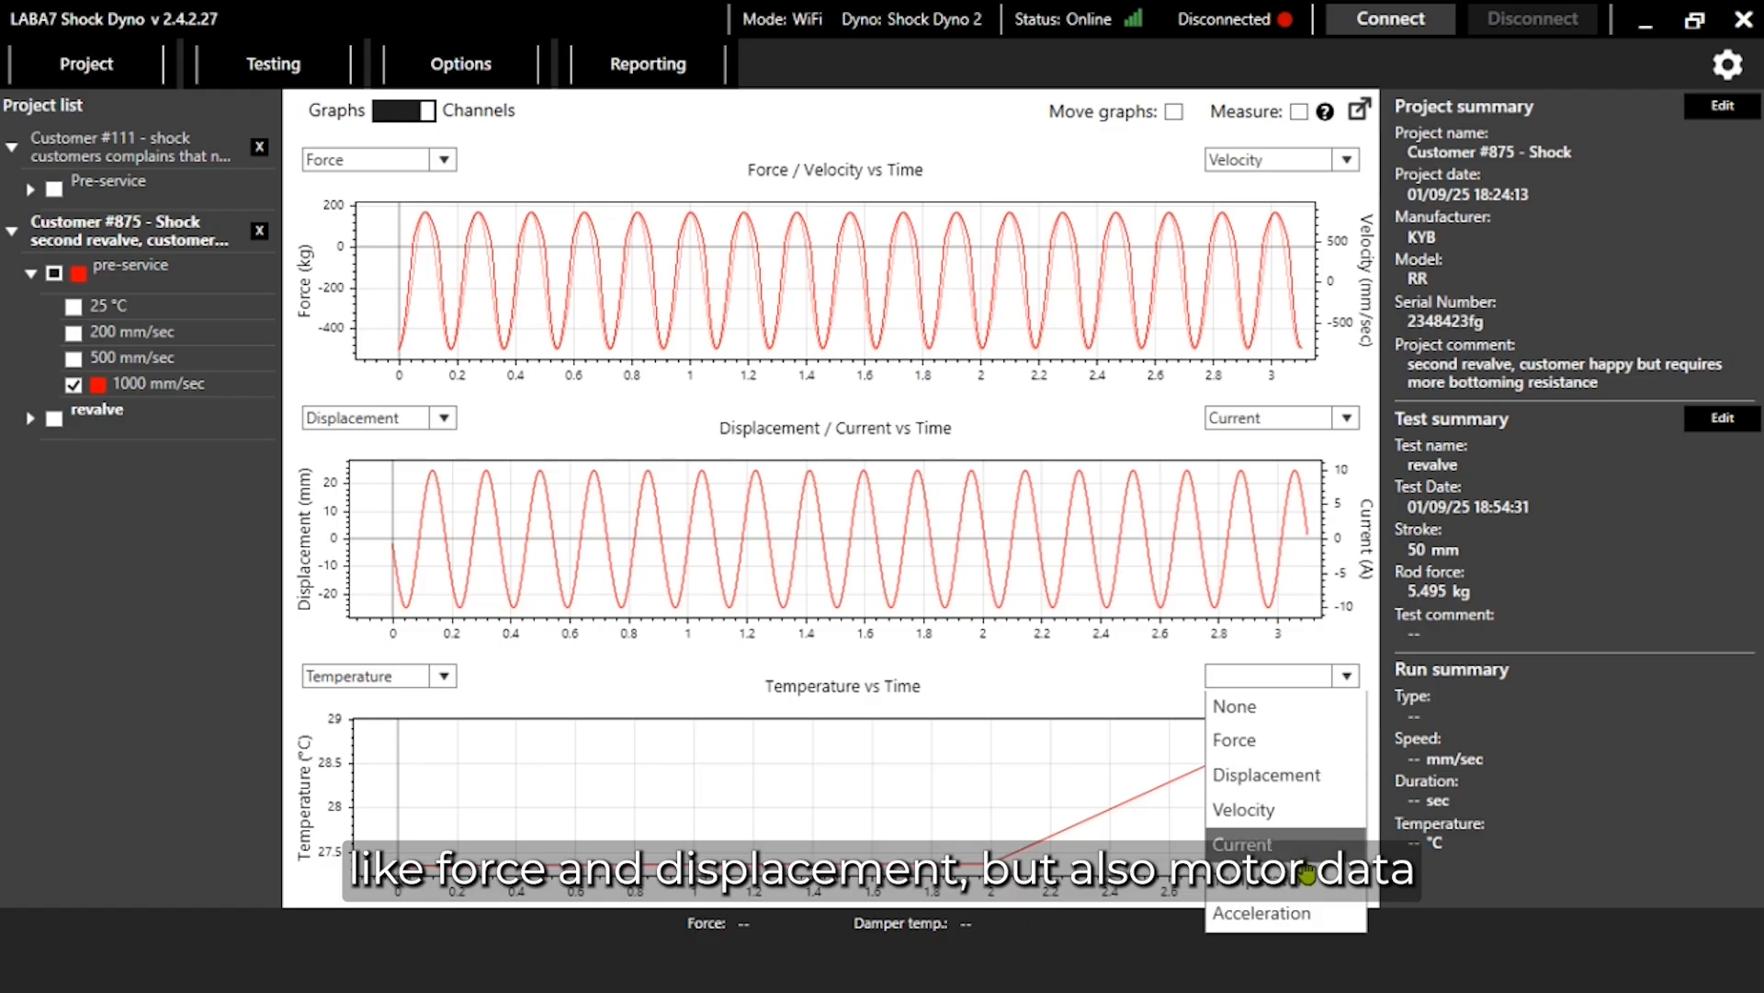
pyautogui.click(1304, 910)
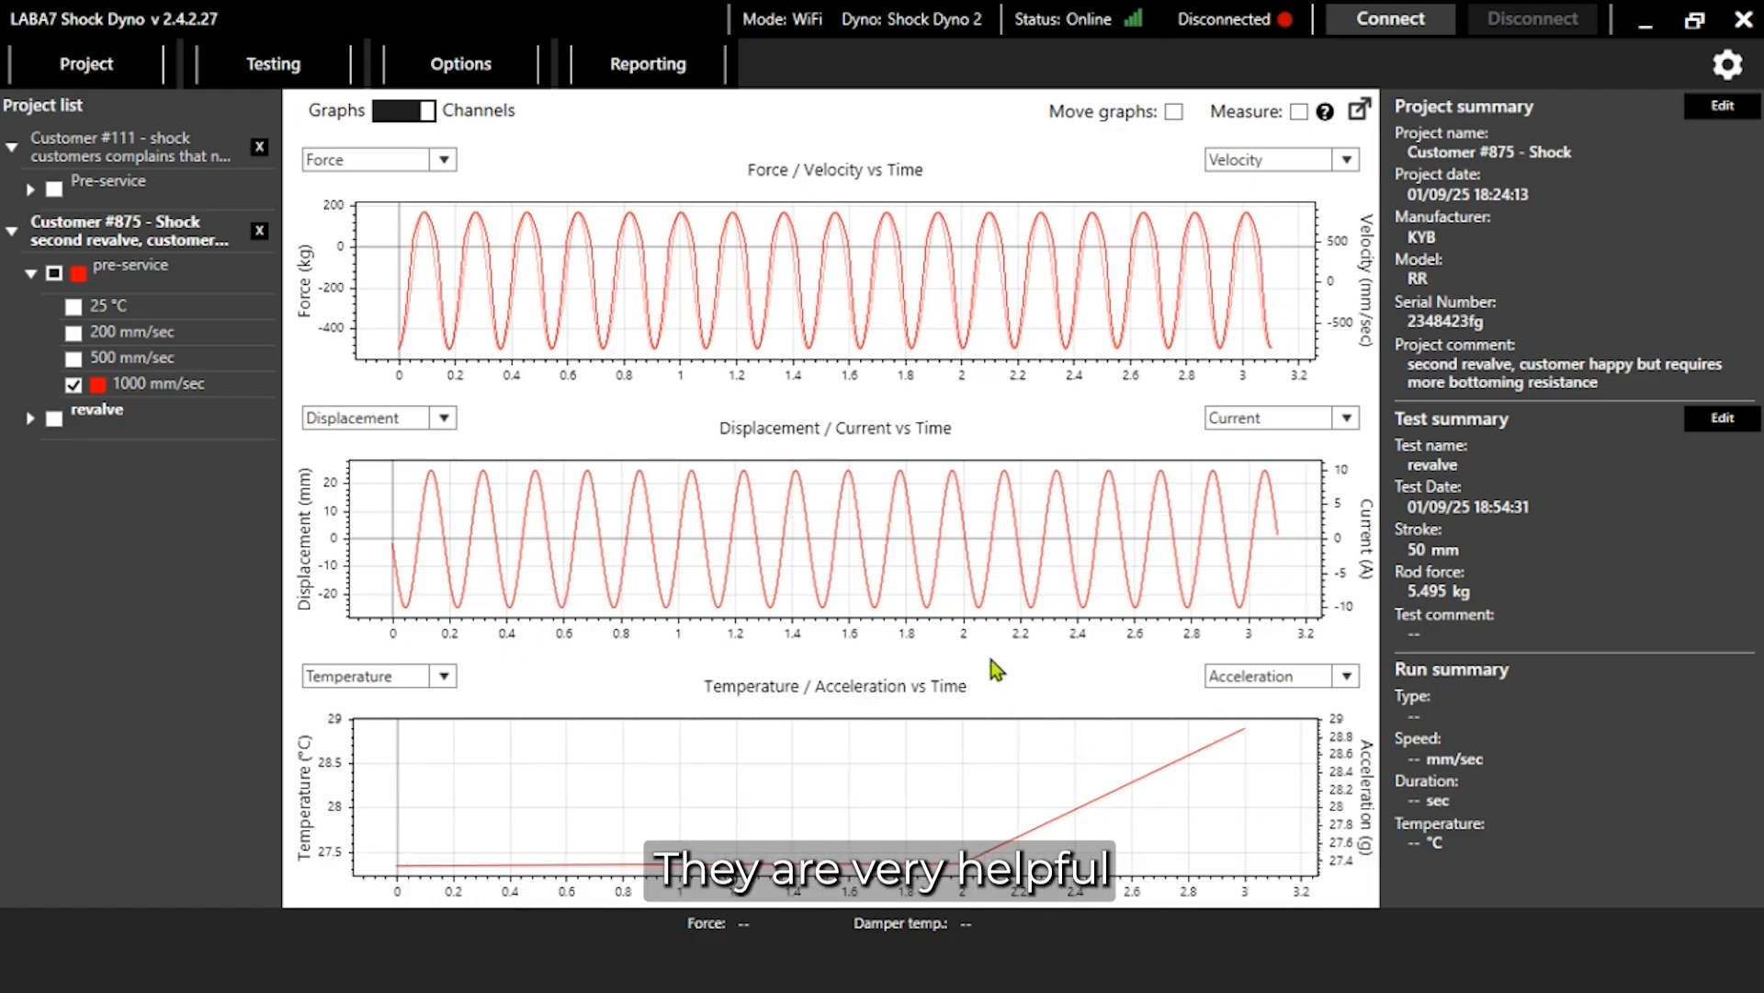
# Step: Reset the second channel of all three time plots to None
pyautogui.click(1342, 677)
pyautogui.click(1329, 700)
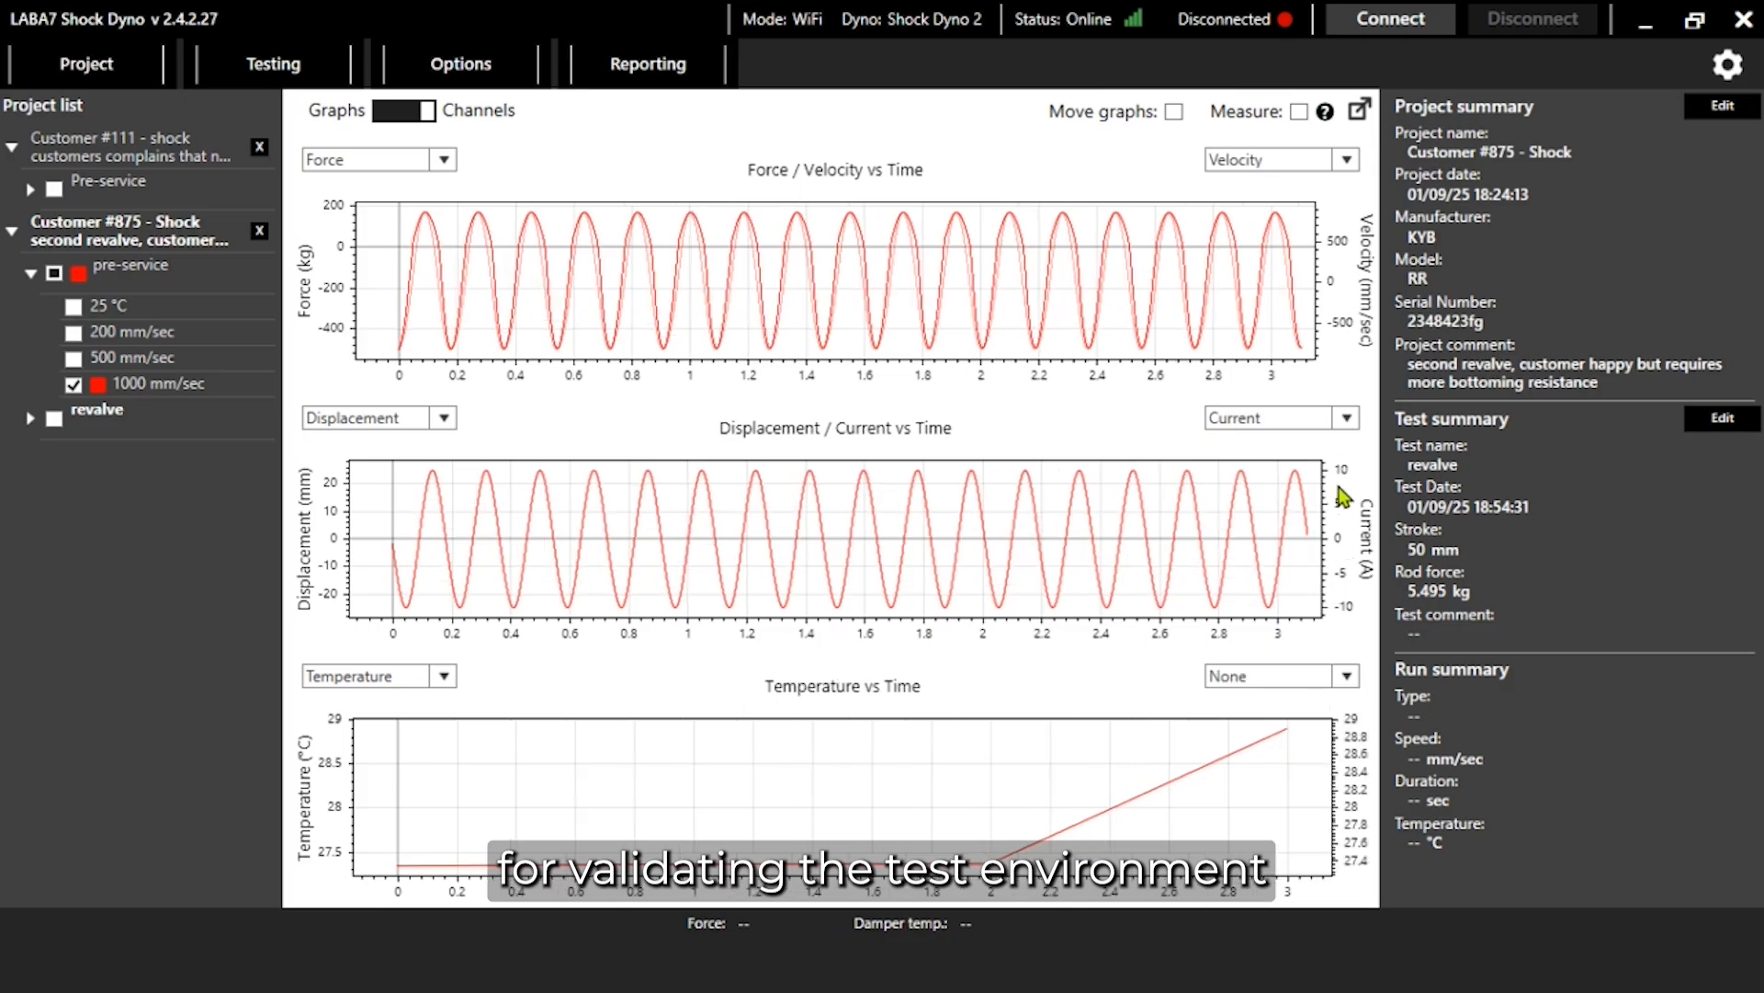
pyautogui.click(1347, 418)
pyautogui.click(1338, 441)
pyautogui.click(1346, 159)
pyautogui.click(1337, 176)
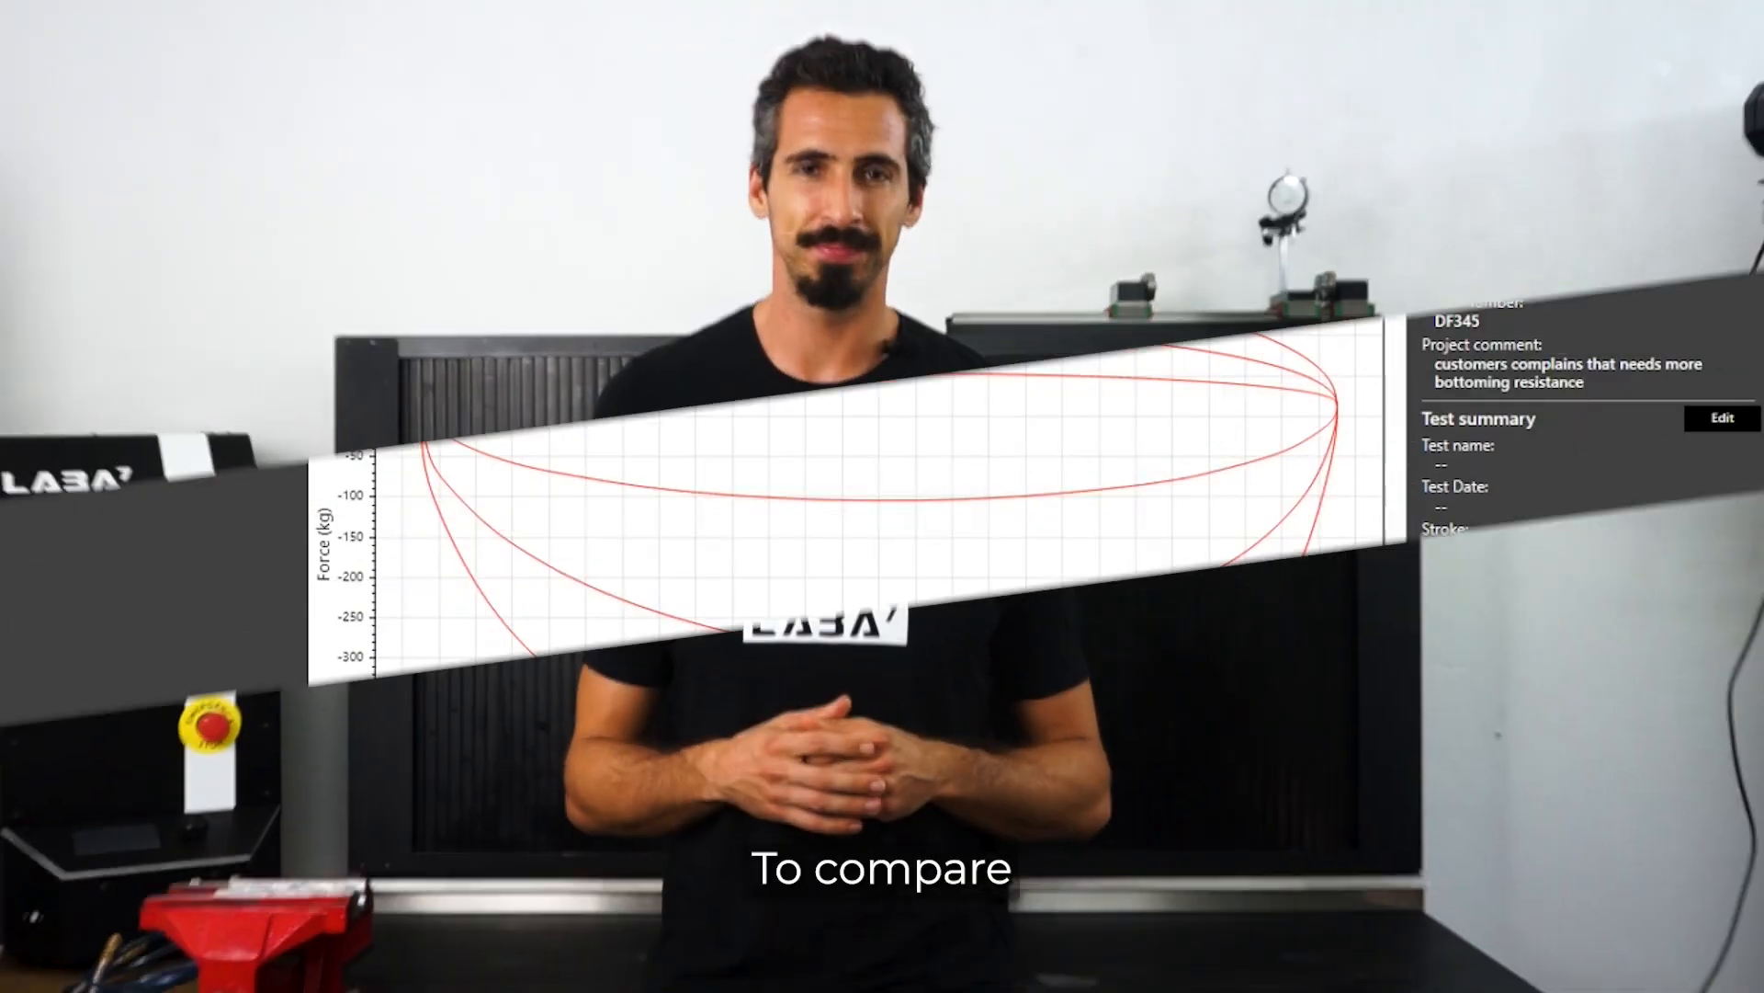
# Step: Open the KYB shock's project file from the shock data folder and plot its revalve test in blue
pyautogui.click(77, 153)
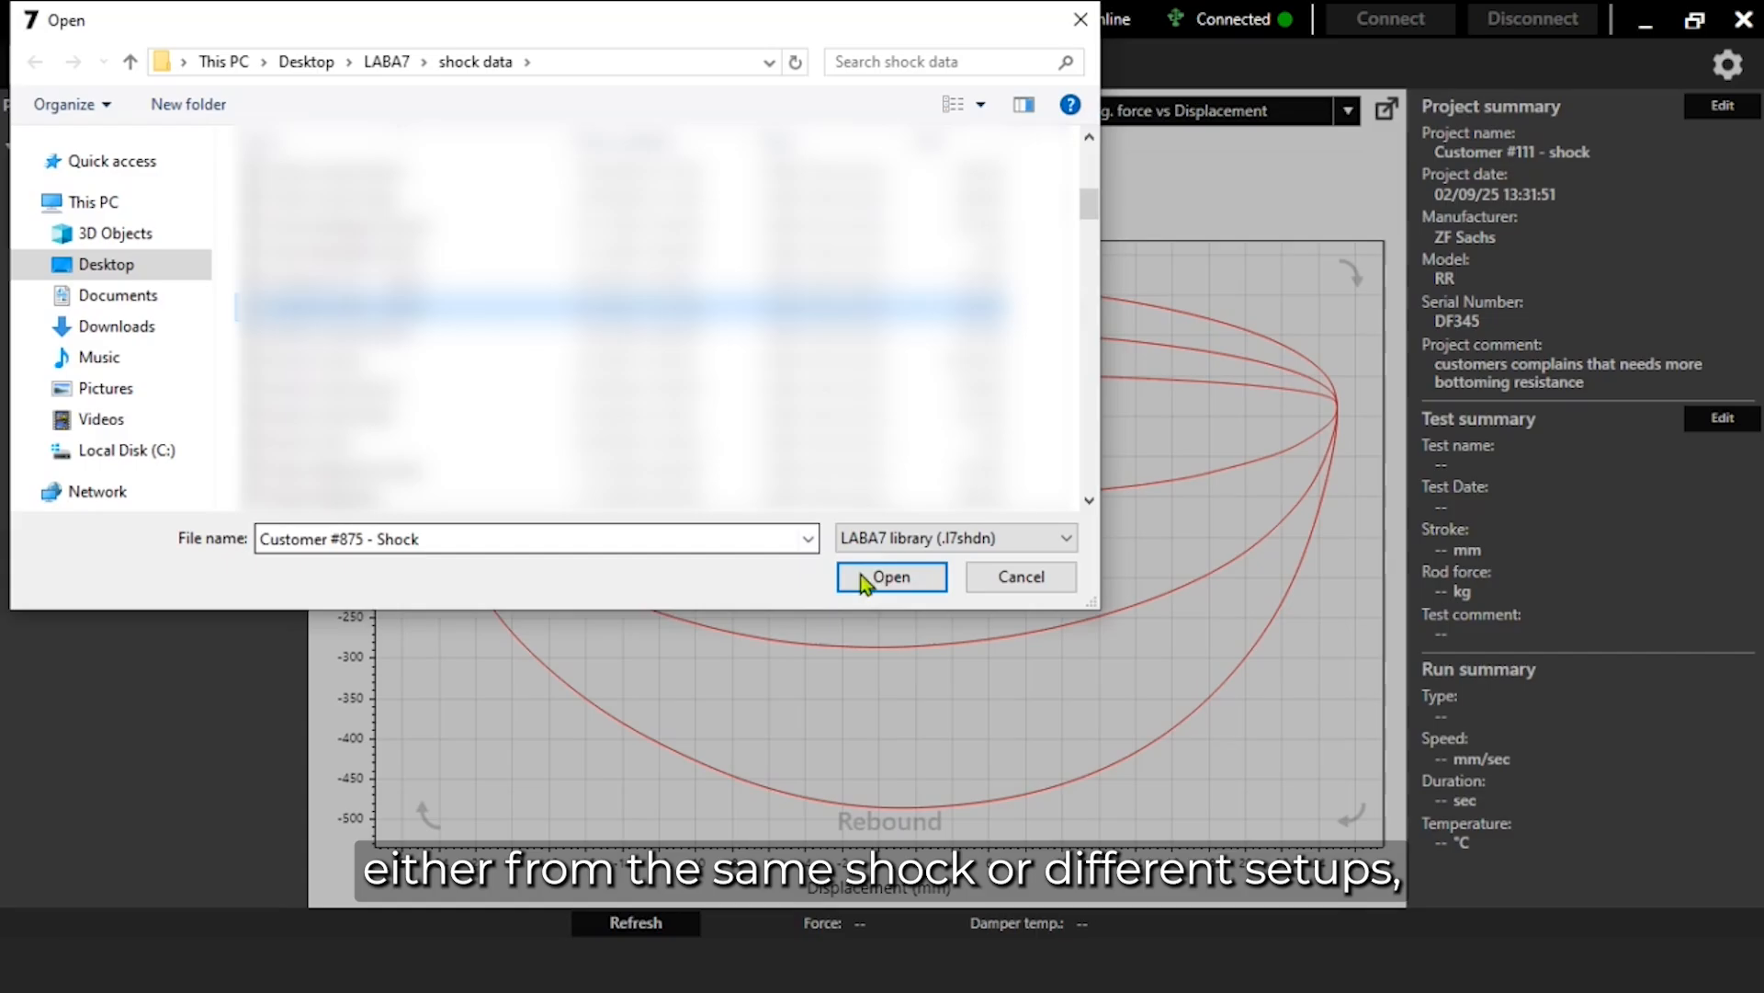
pyautogui.click(891, 576)
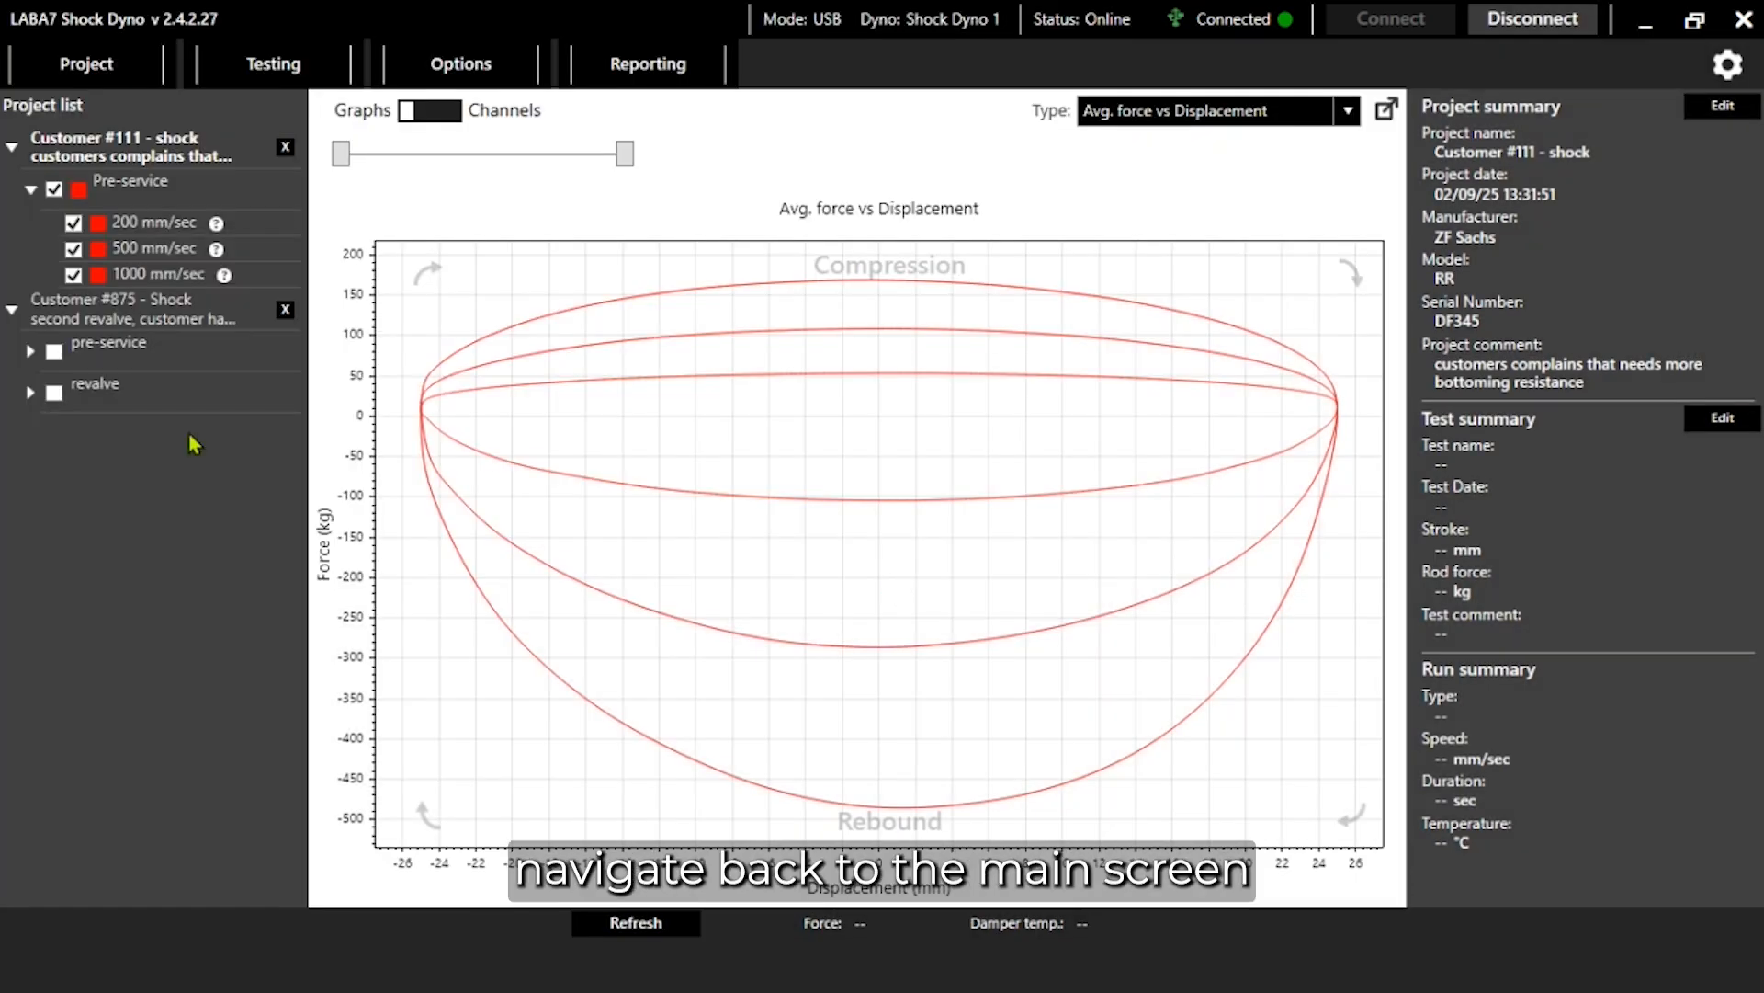
pyautogui.click(53, 393)
pyautogui.click(79, 396)
pyautogui.click(144, 420)
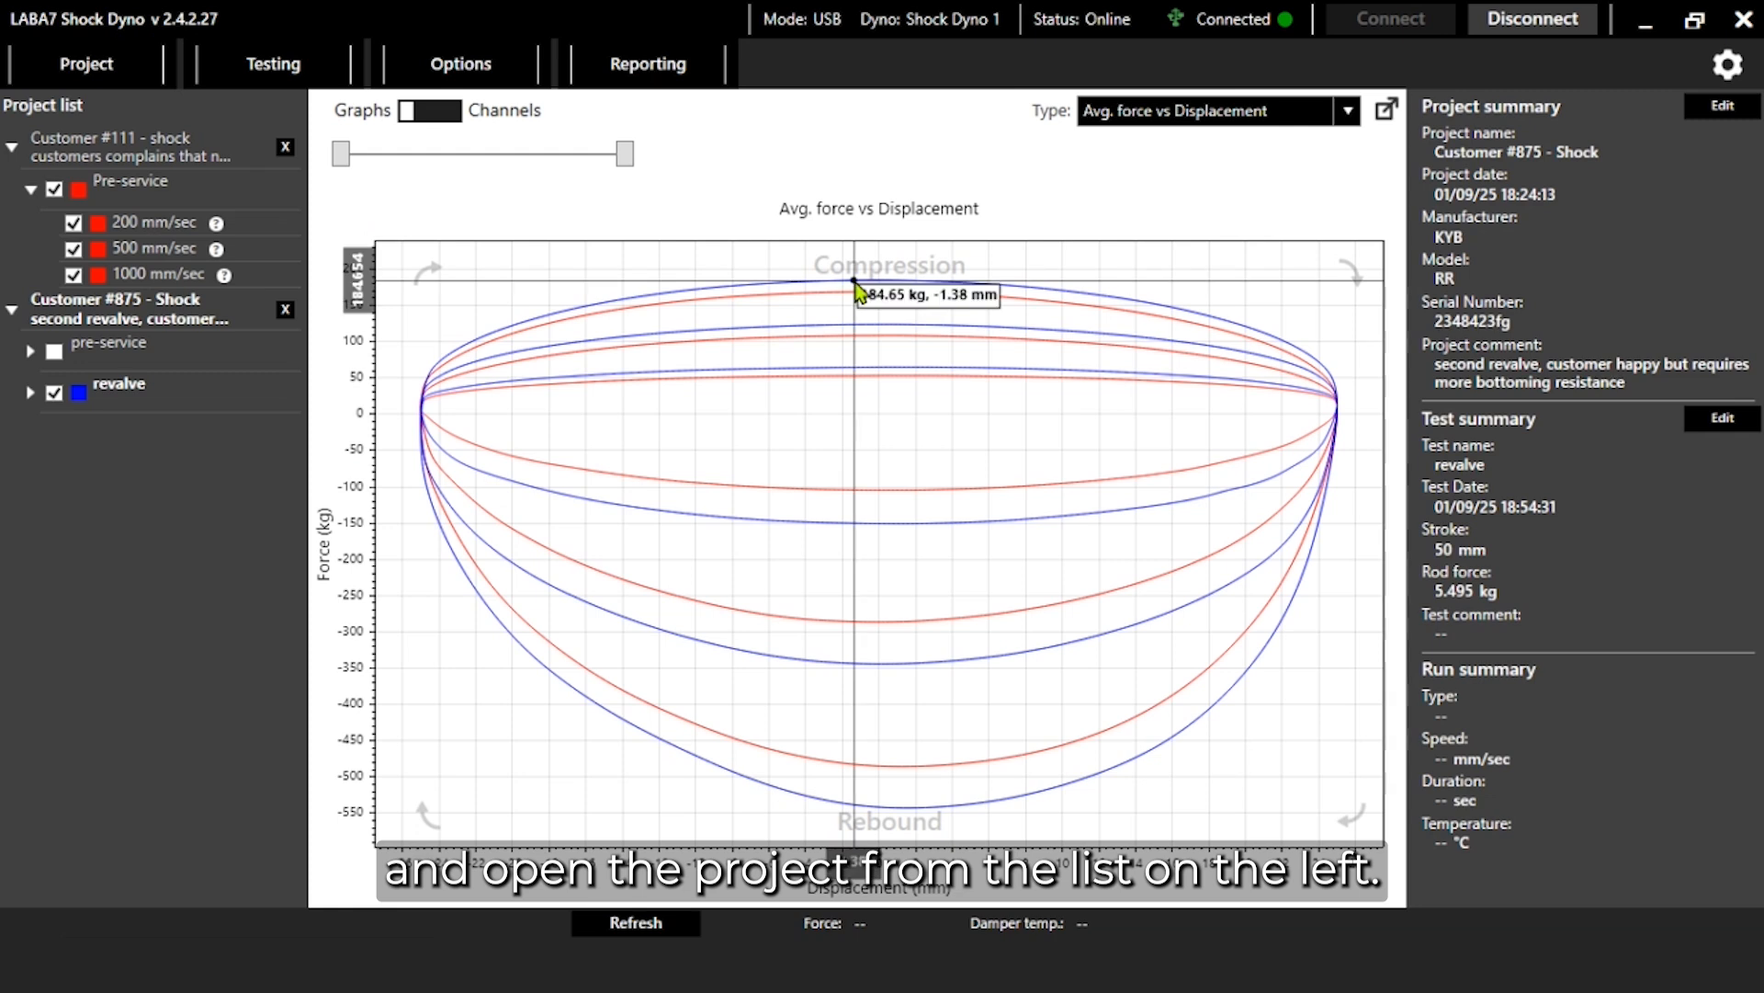
# Step: Compare the red Pre-service and blue revalve curves closely at the compression peak and stroke end, toggling individual Pre-service runs
pyautogui.scroll(5, 856, 292)
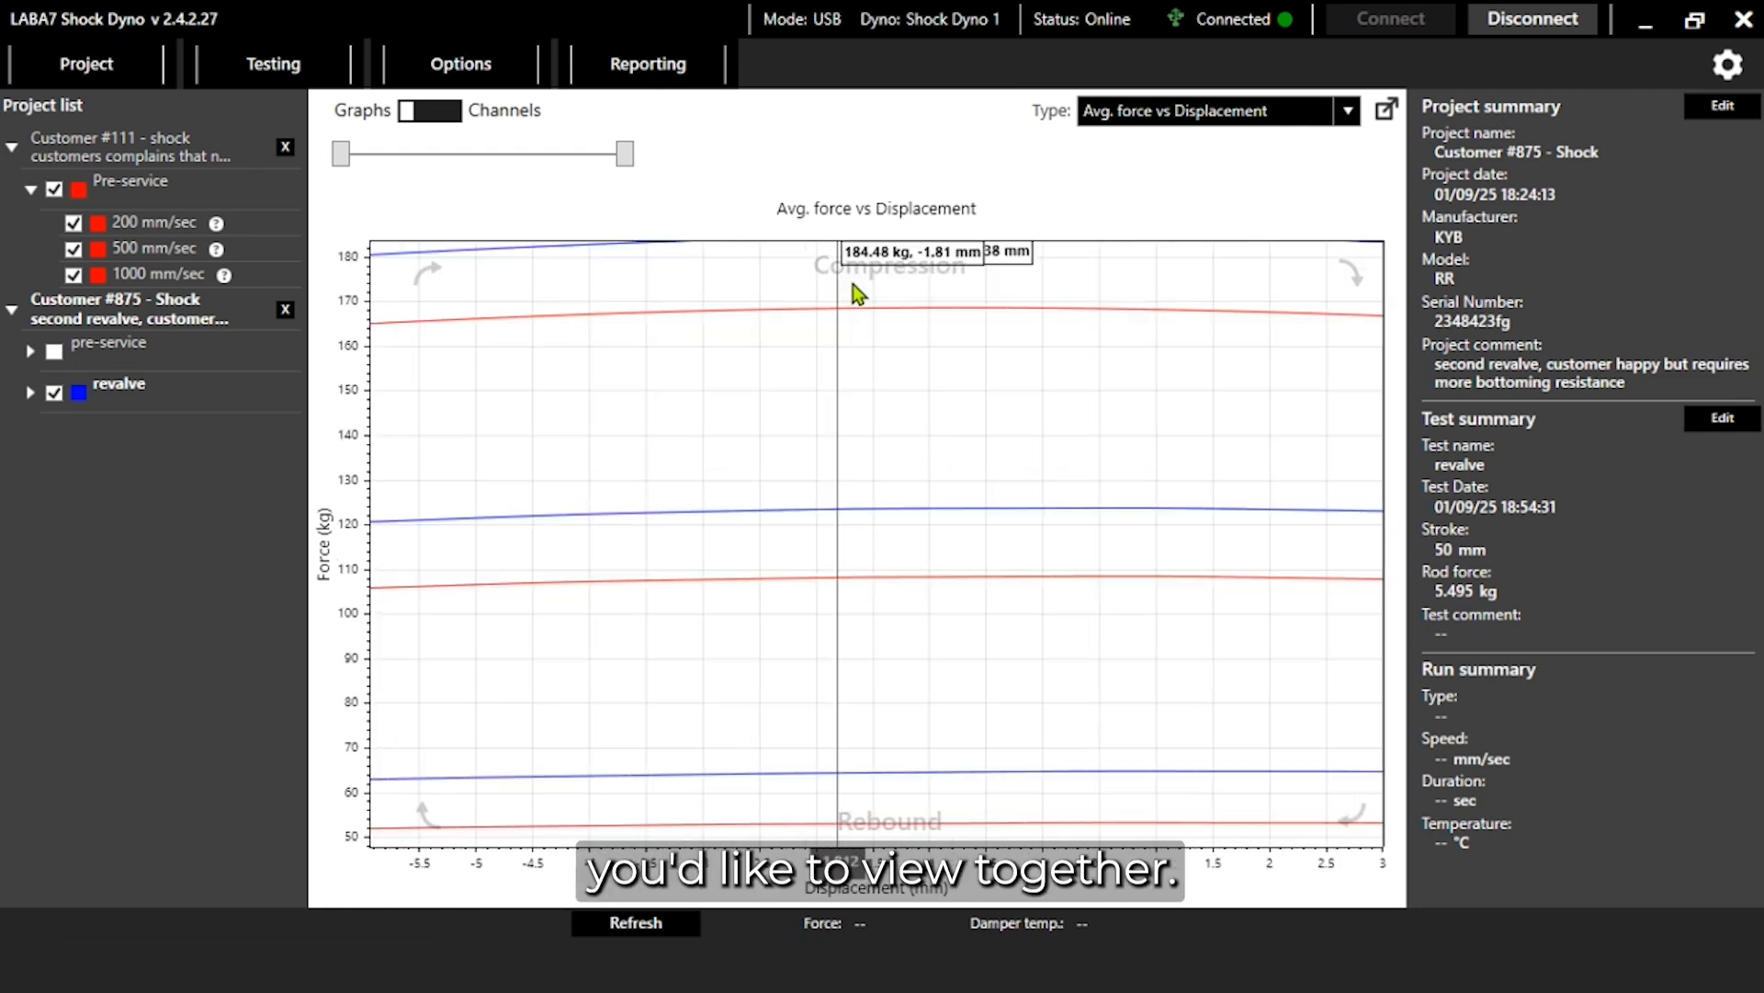
pyautogui.scroll(-5, 1018, 524)
pyautogui.scroll(-4, 965, 510)
pyautogui.scroll(4, 424, 411)
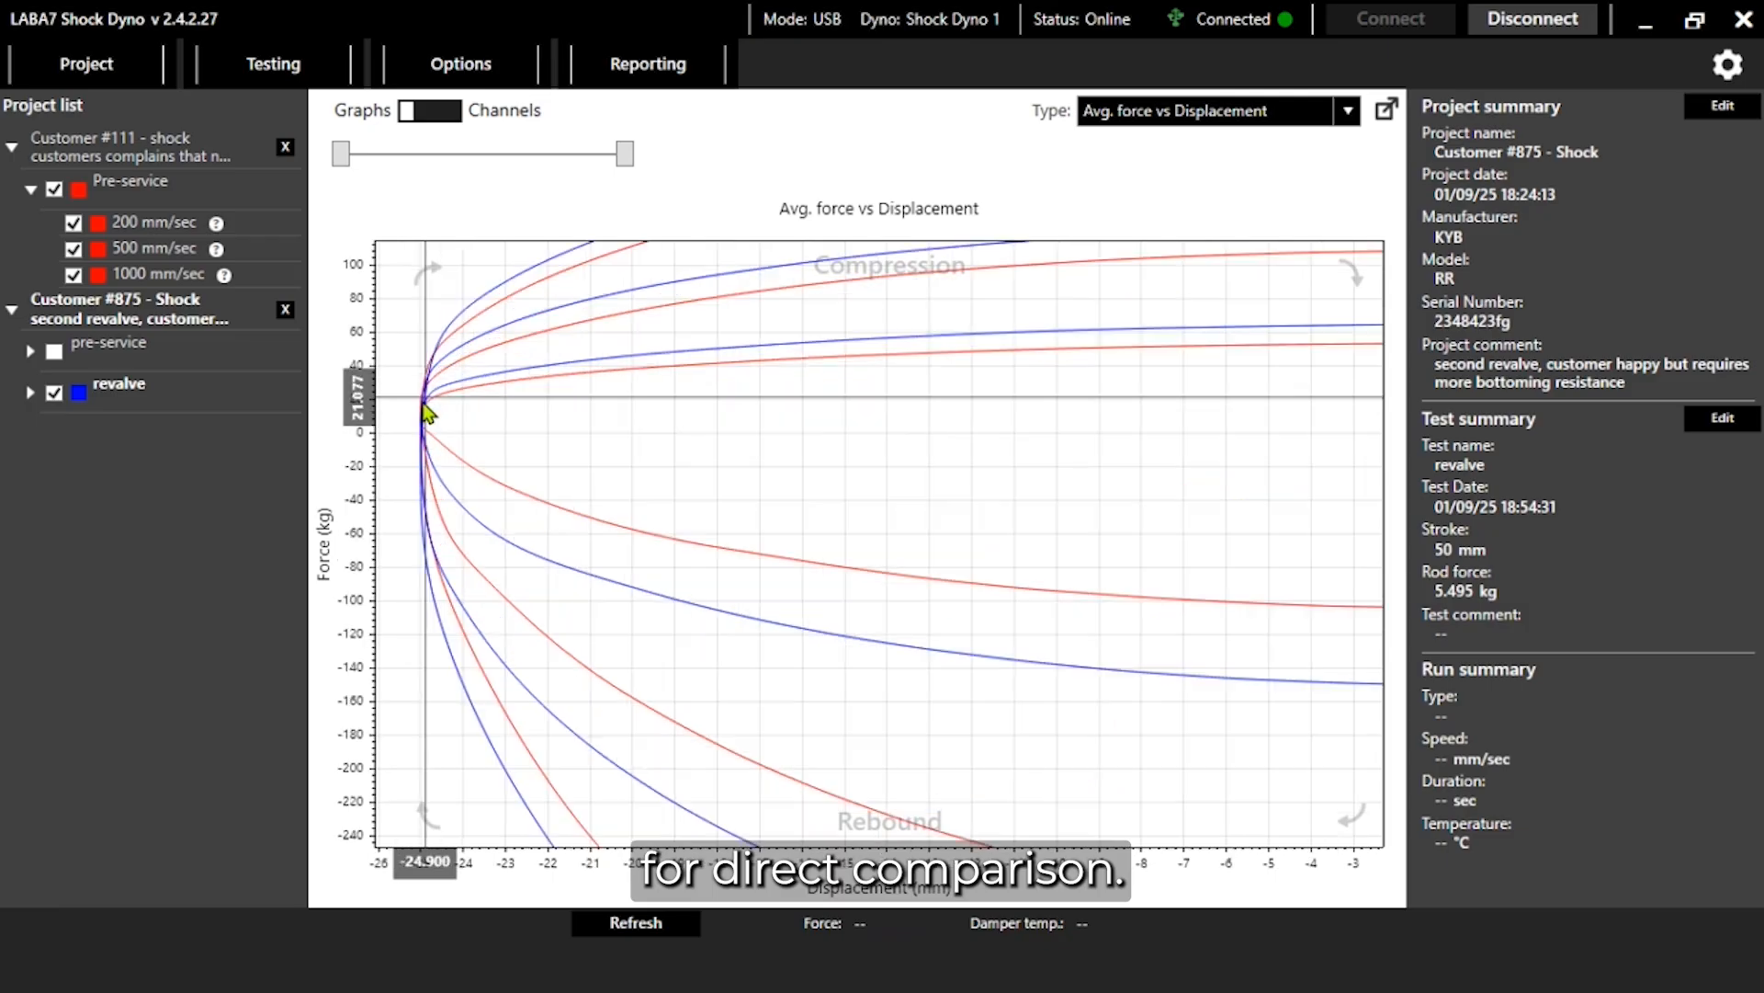
pyautogui.scroll(6, 481, 591)
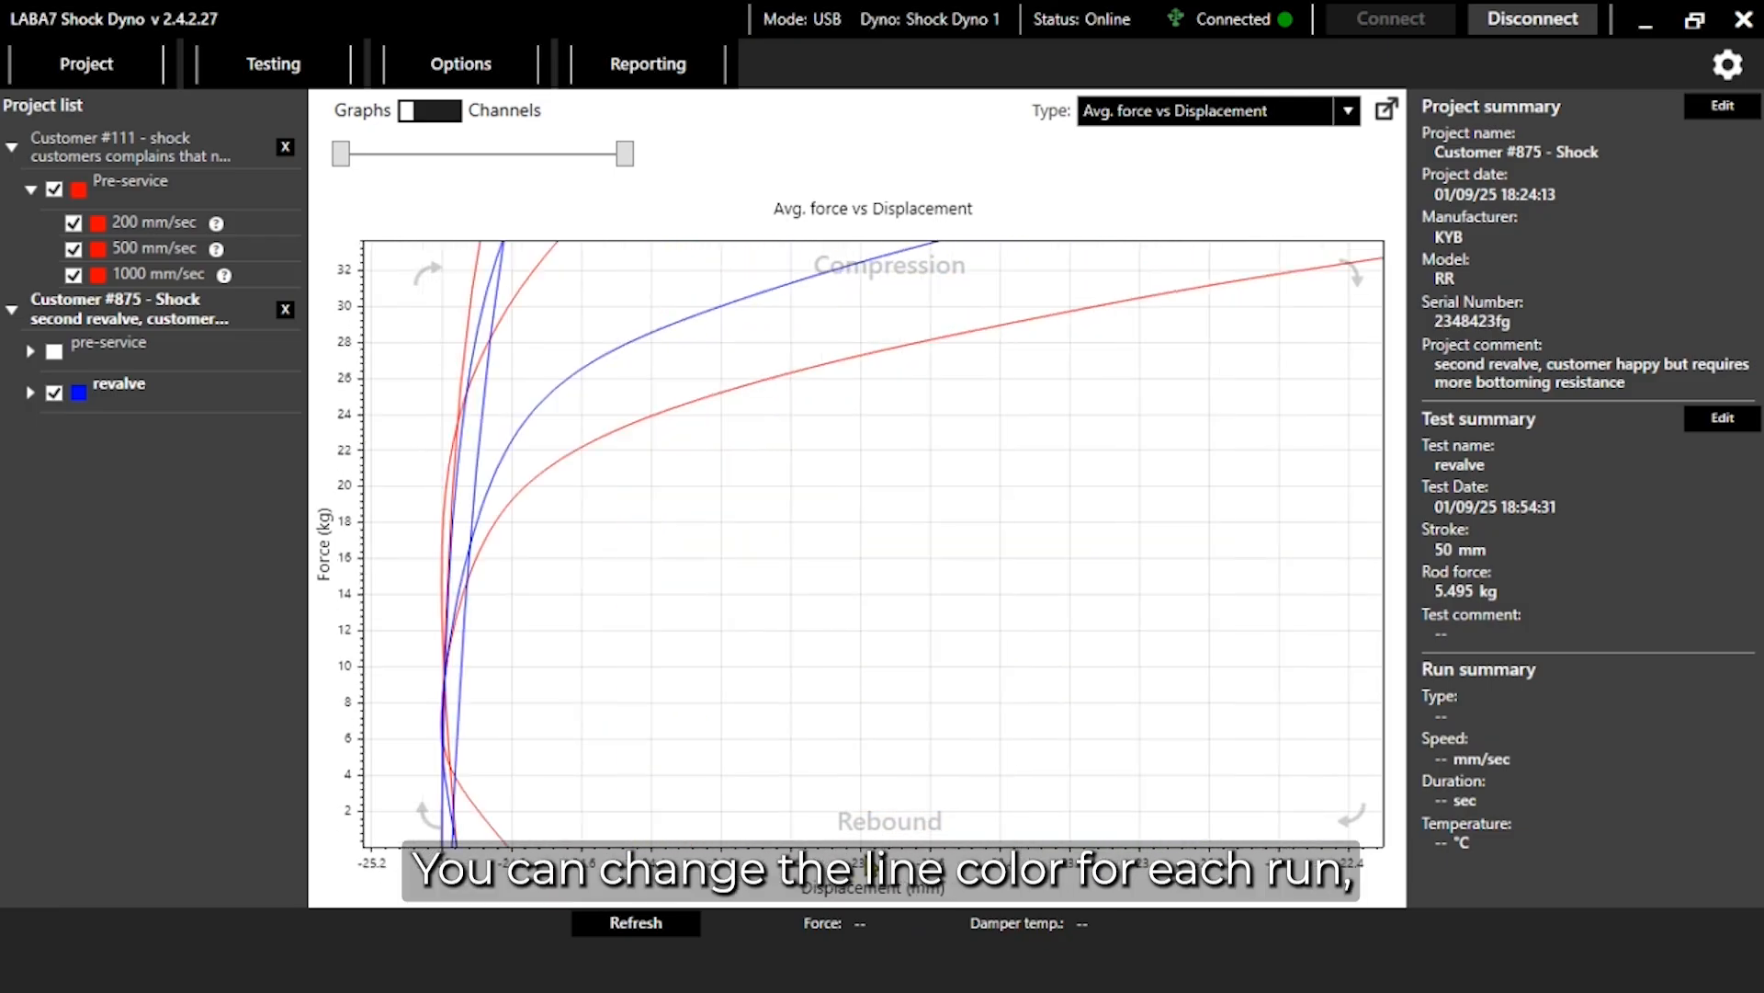
pyautogui.moveTo(869, 864); pyautogui.dragTo(1232, 639)
pyautogui.scroll(-4, 1222, 646)
pyautogui.scroll(2, 657, 685)
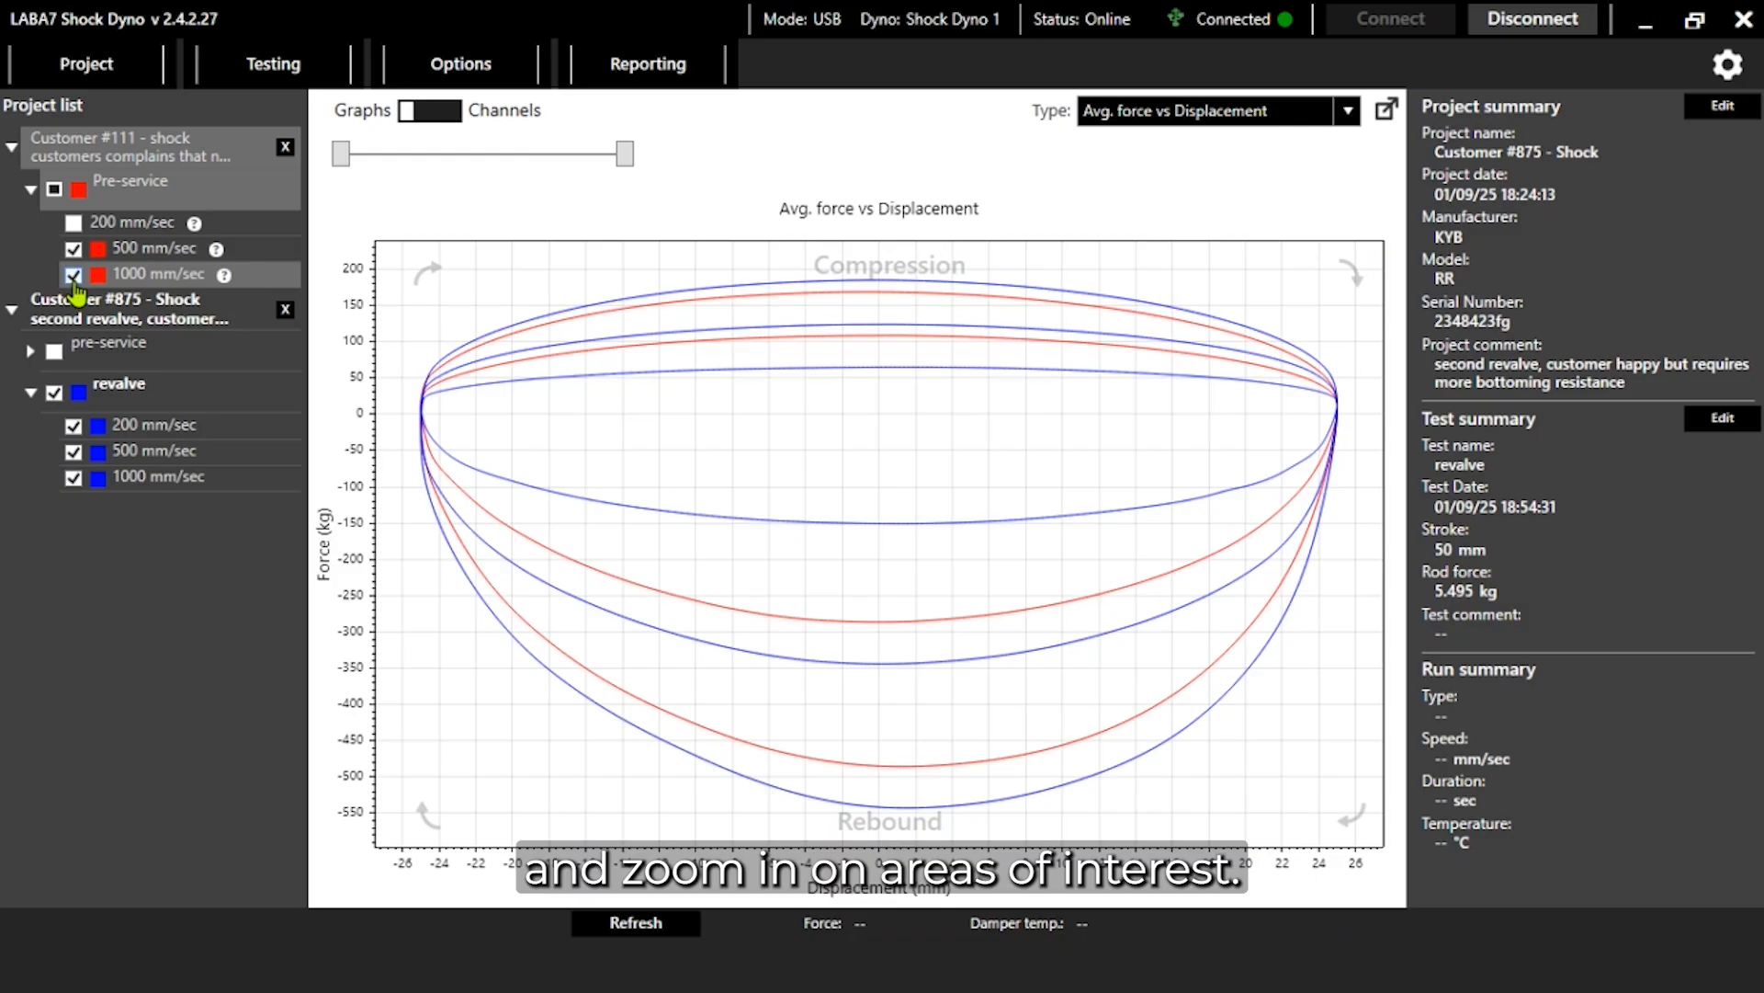
pyautogui.click(75, 289)
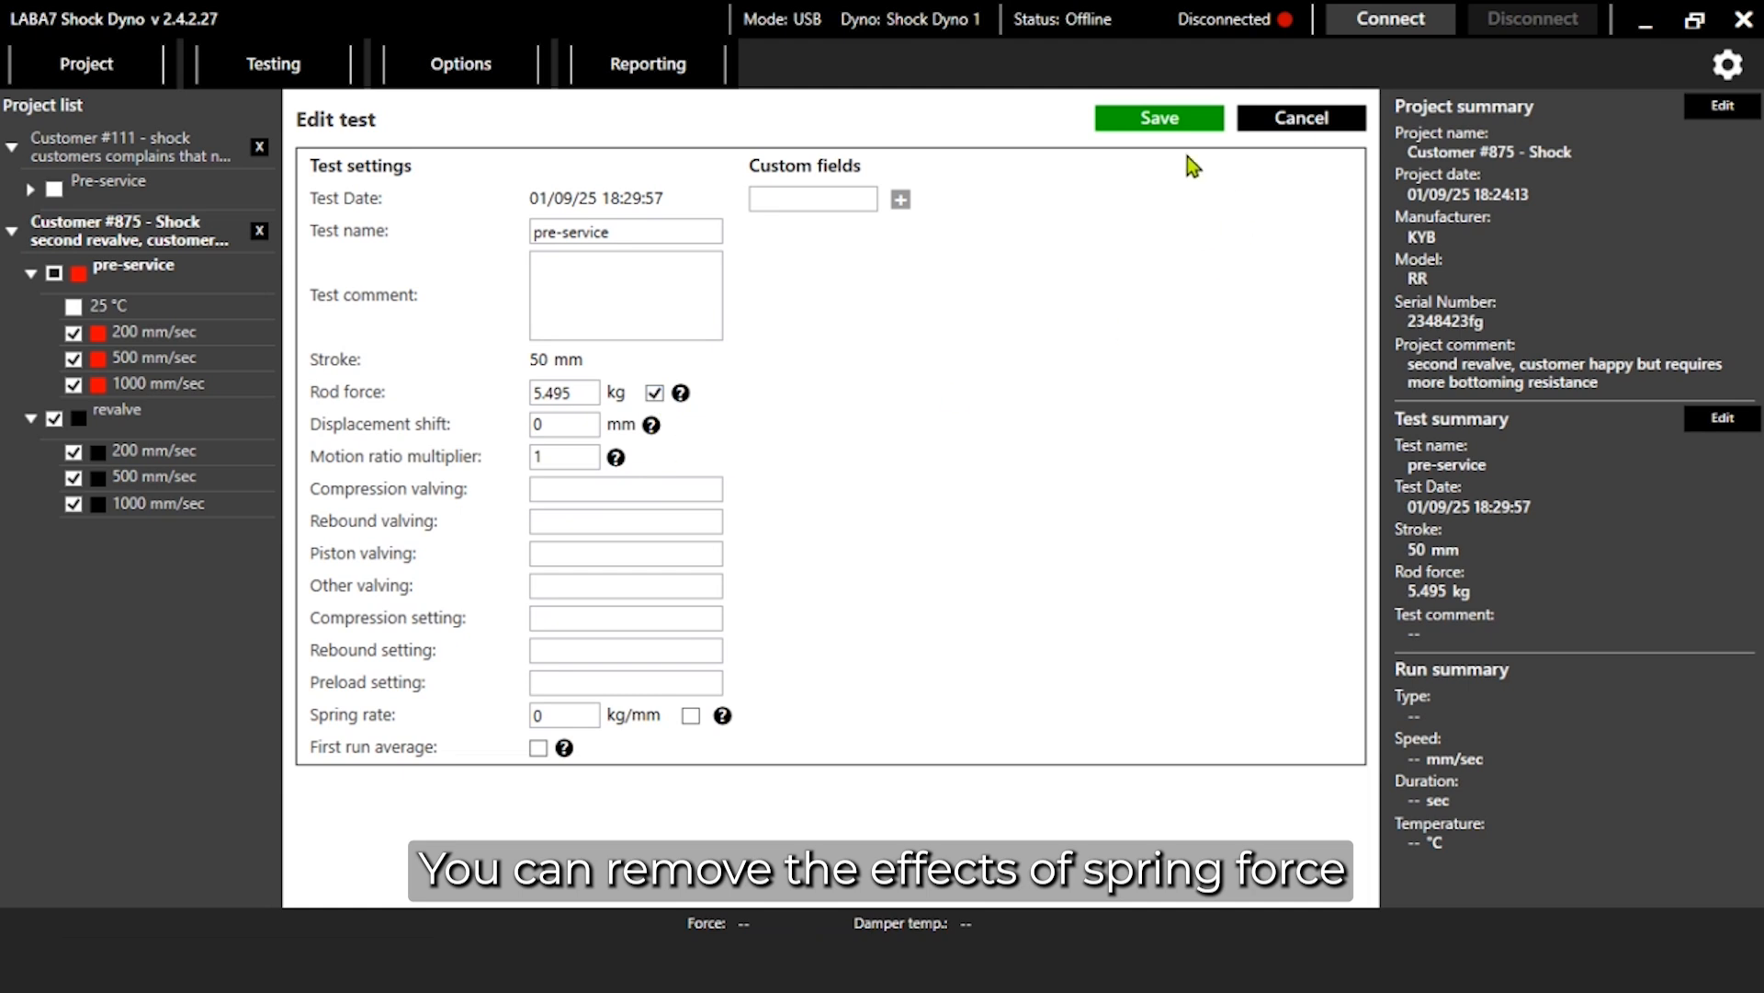
# Step: Save the pre-service test's settings, reopen the test for editing, set its spring rate to 50 kg/mm and save again
pyautogui.click(1163, 125)
pyautogui.click(1721, 420)
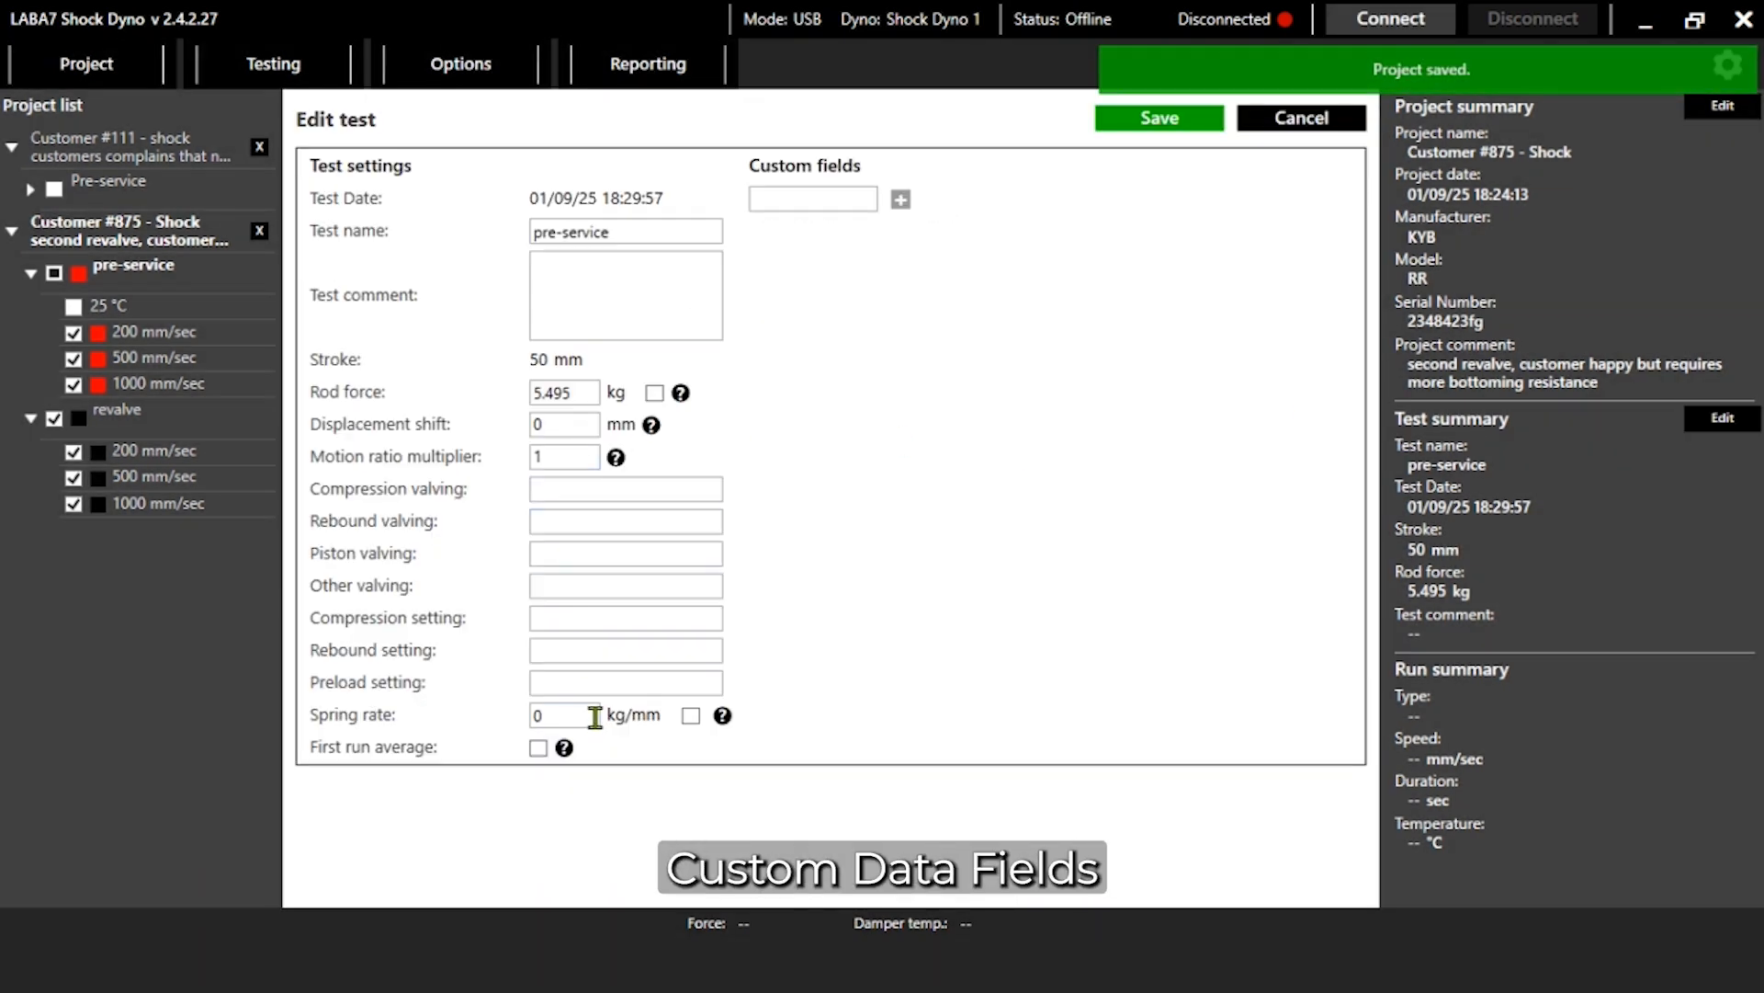
pyautogui.doubleClick(593, 715)
pyautogui.write('5')
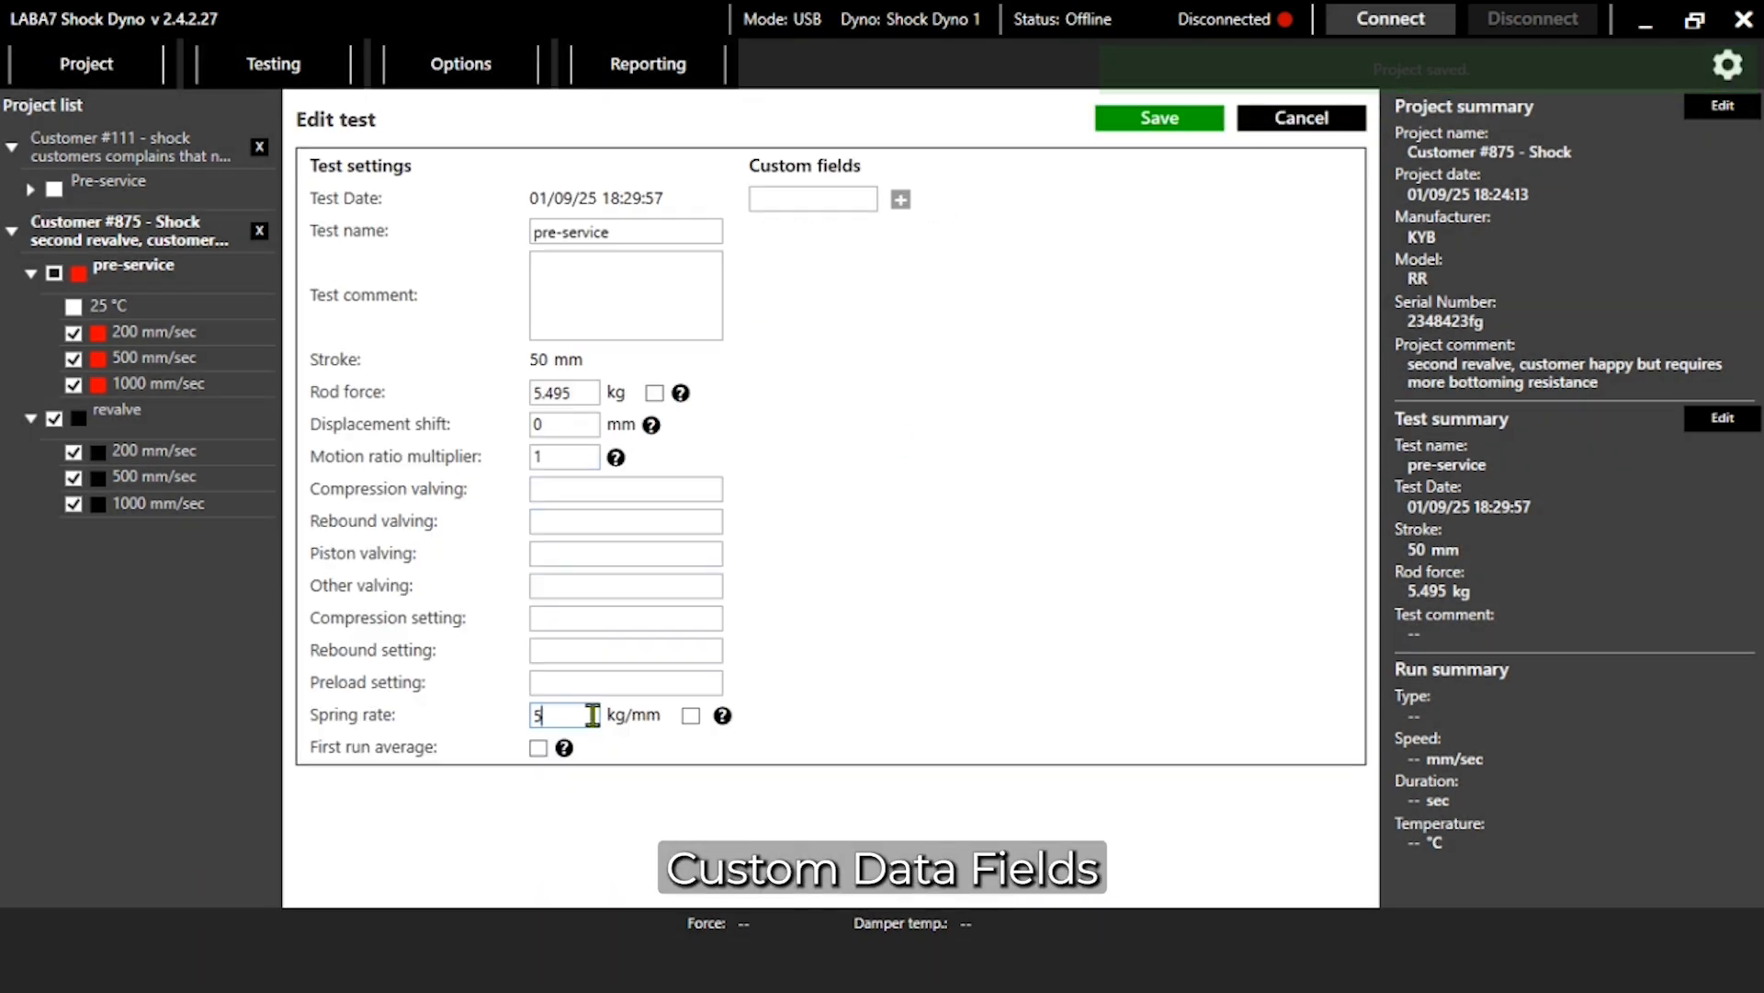
pyautogui.write('0')
pyautogui.click(1157, 127)
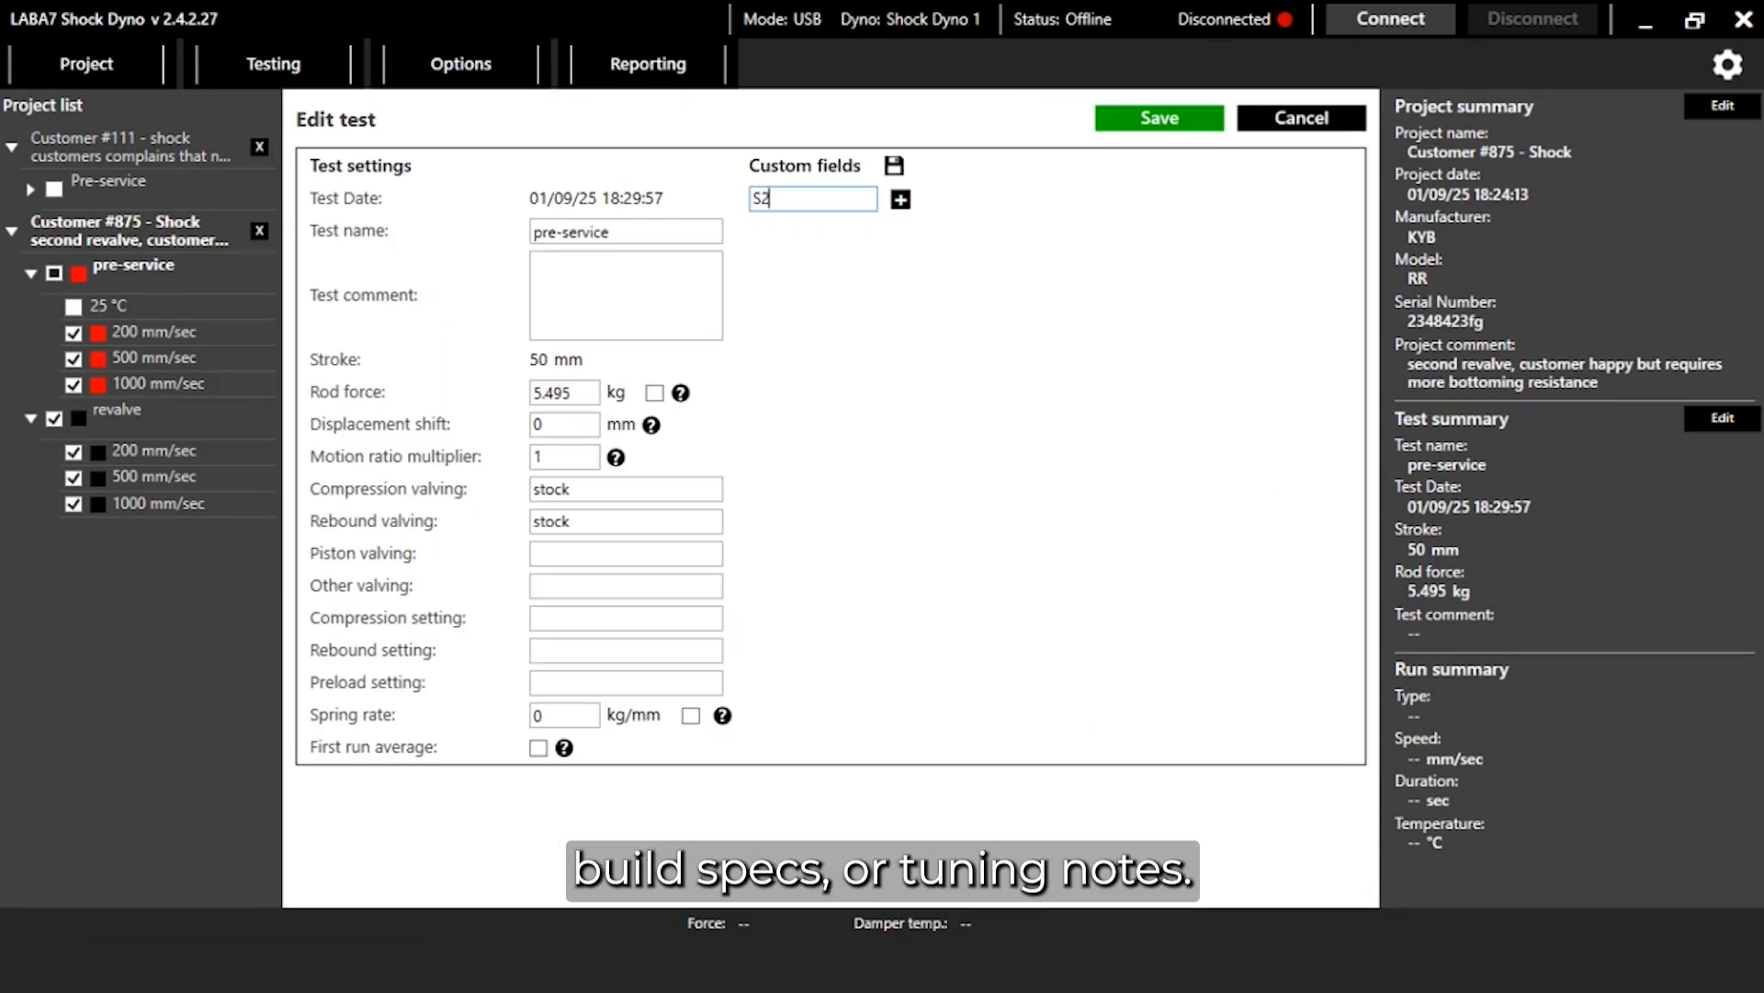
# Step: Add a custom field named S2P revalve with the value no to the pre-service test and save the test
pyautogui.write('valv')
pyautogui.write('no')
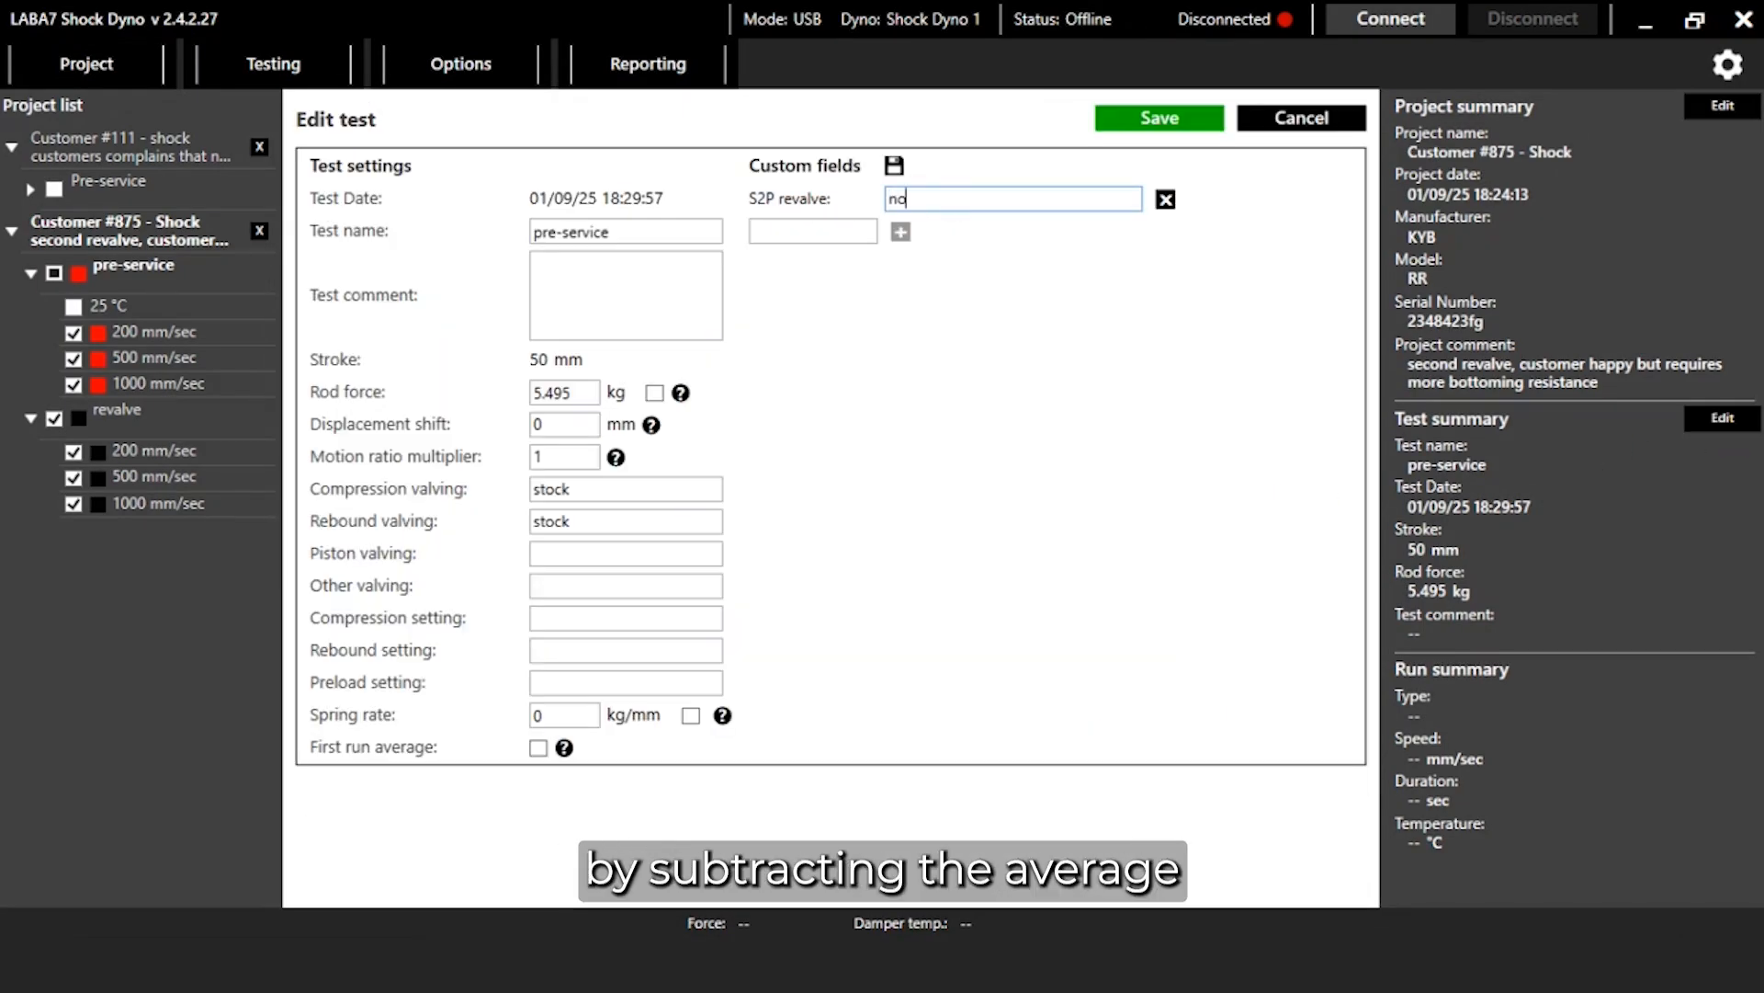
pyautogui.click(1148, 120)
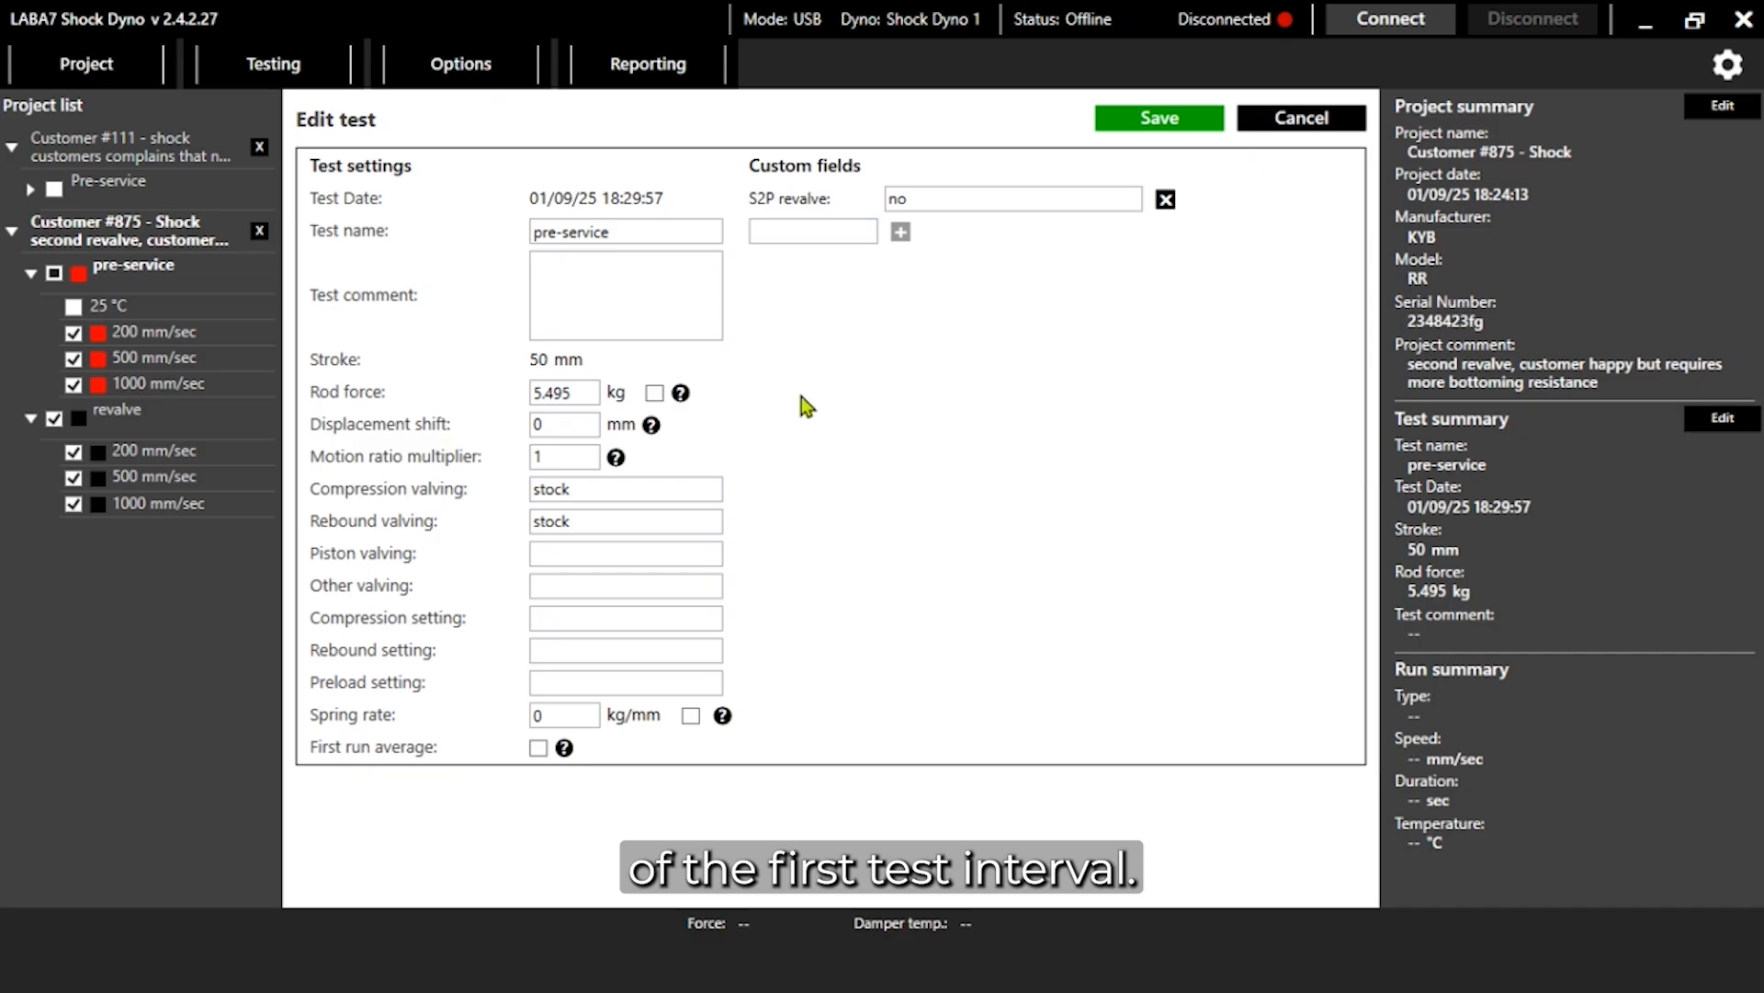
pyautogui.click(1160, 119)
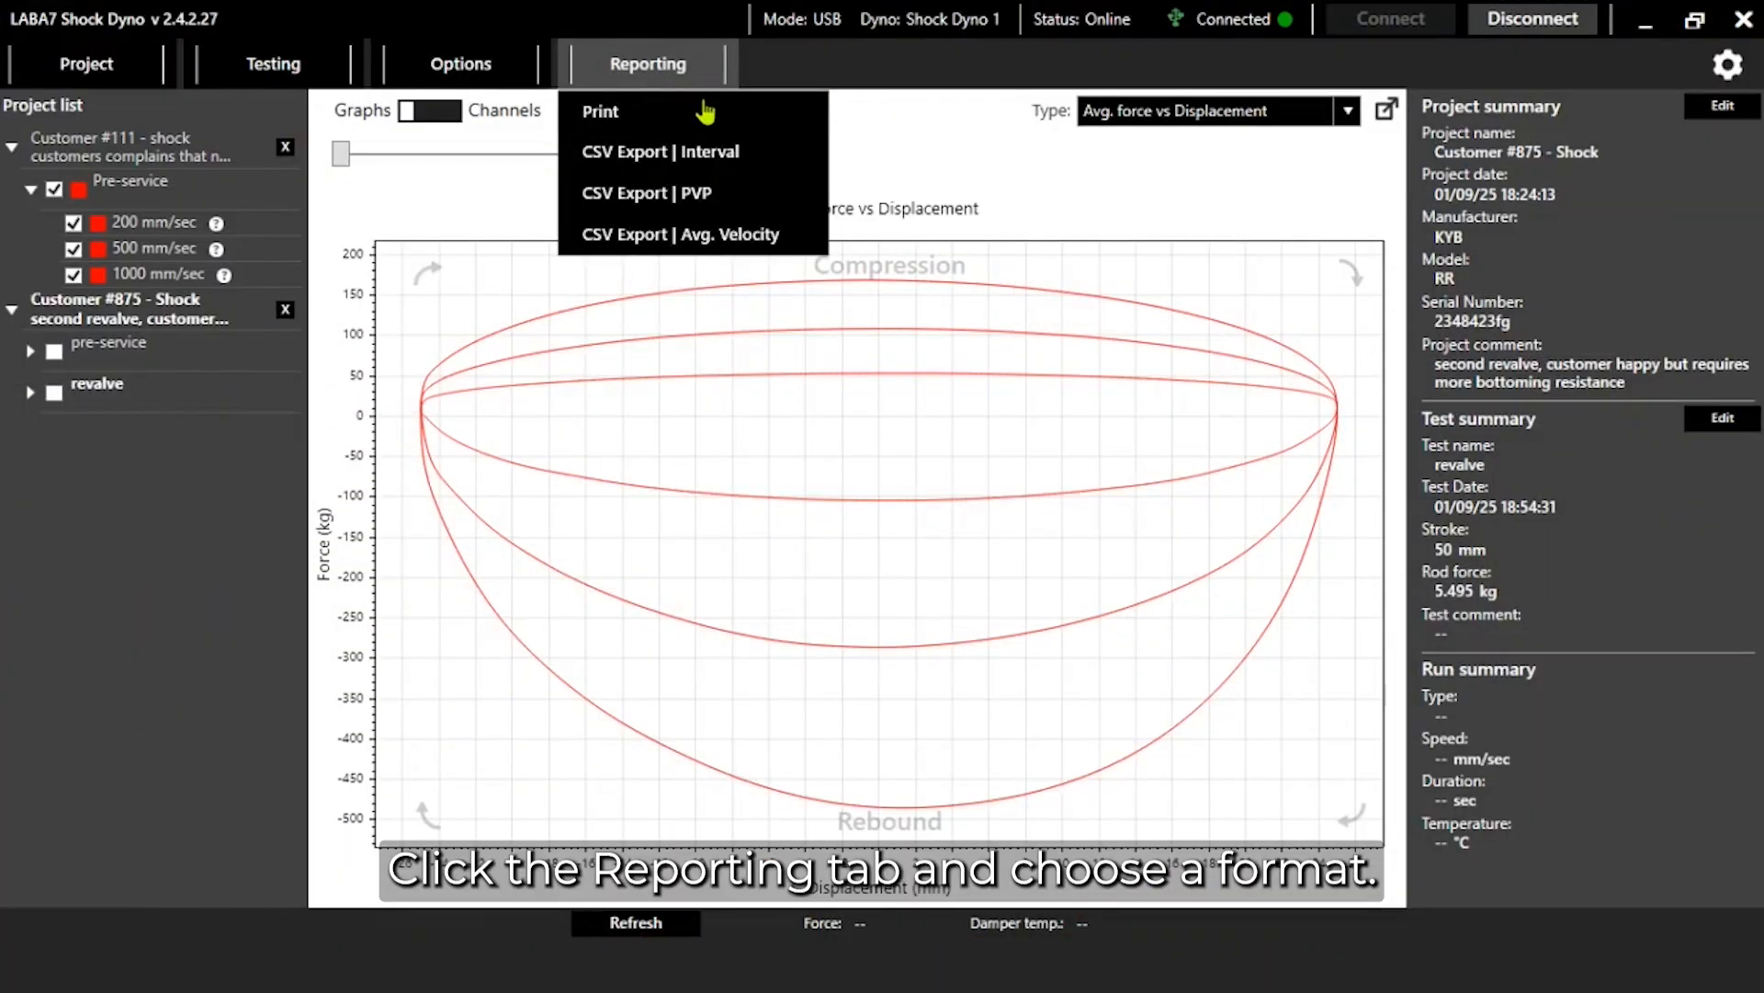
# Step: Preview an Individual tests report of the Pre-service runs, read through its run data and speed tables, and close it
pyautogui.click(709, 110)
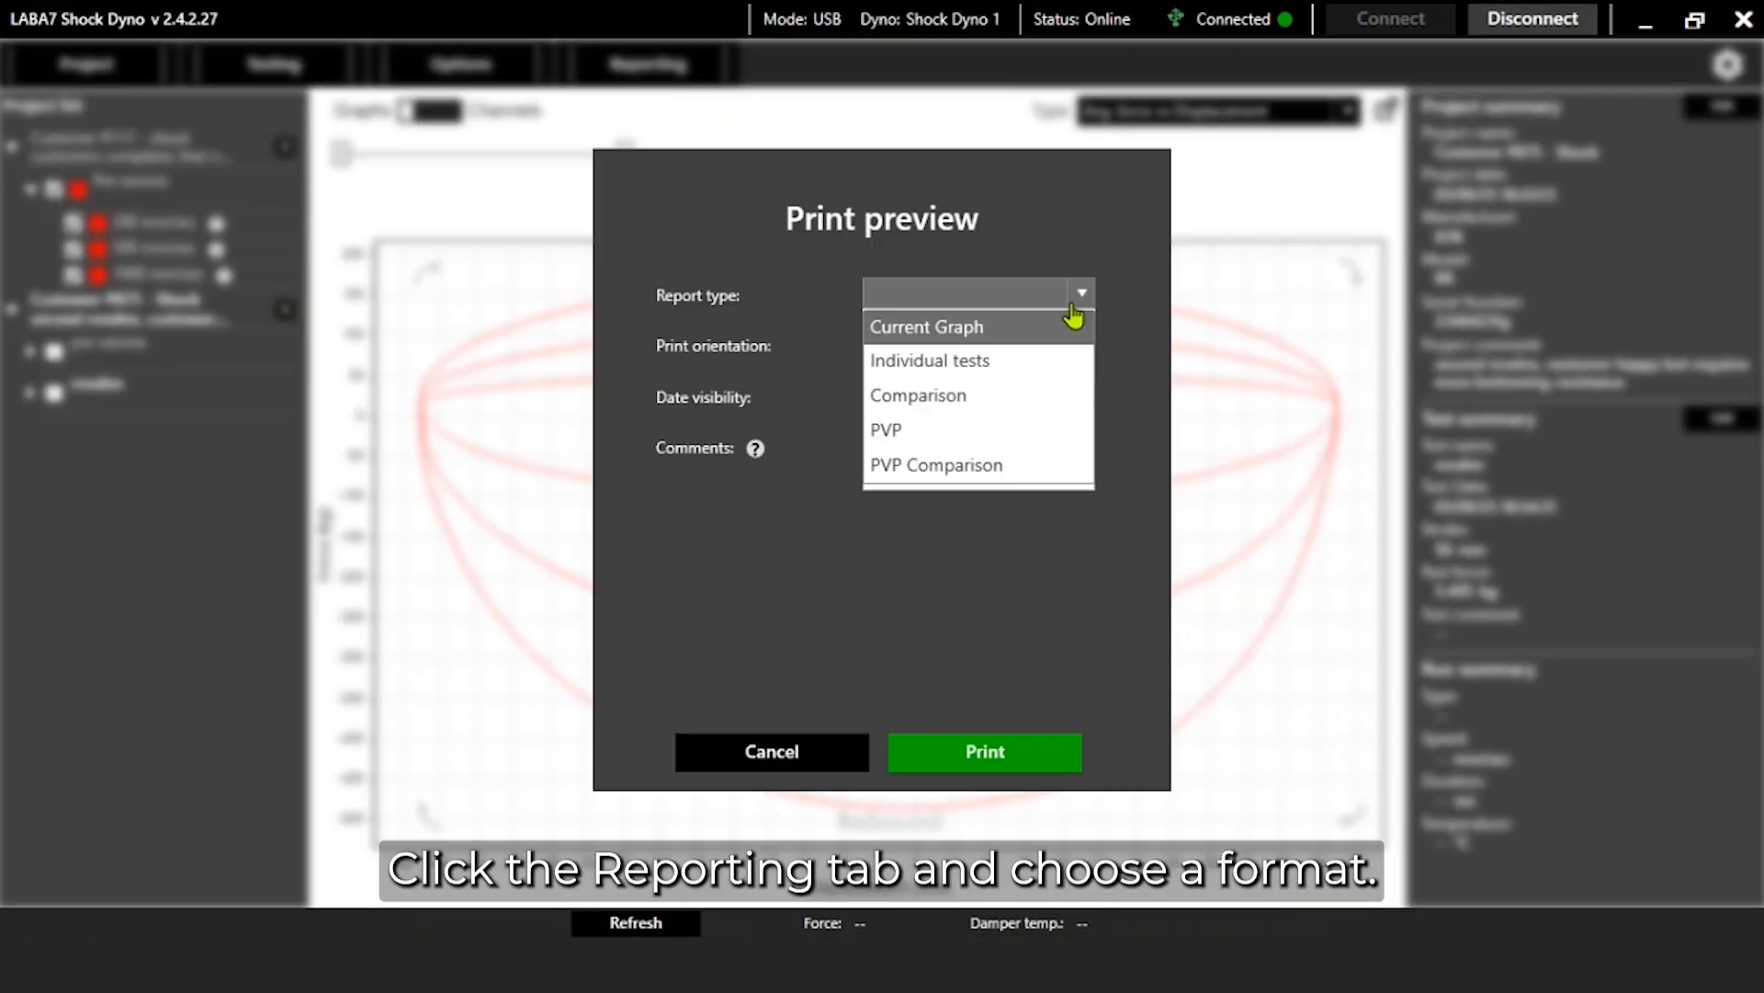
pyautogui.click(1076, 360)
pyautogui.click(1059, 513)
pyautogui.click(954, 761)
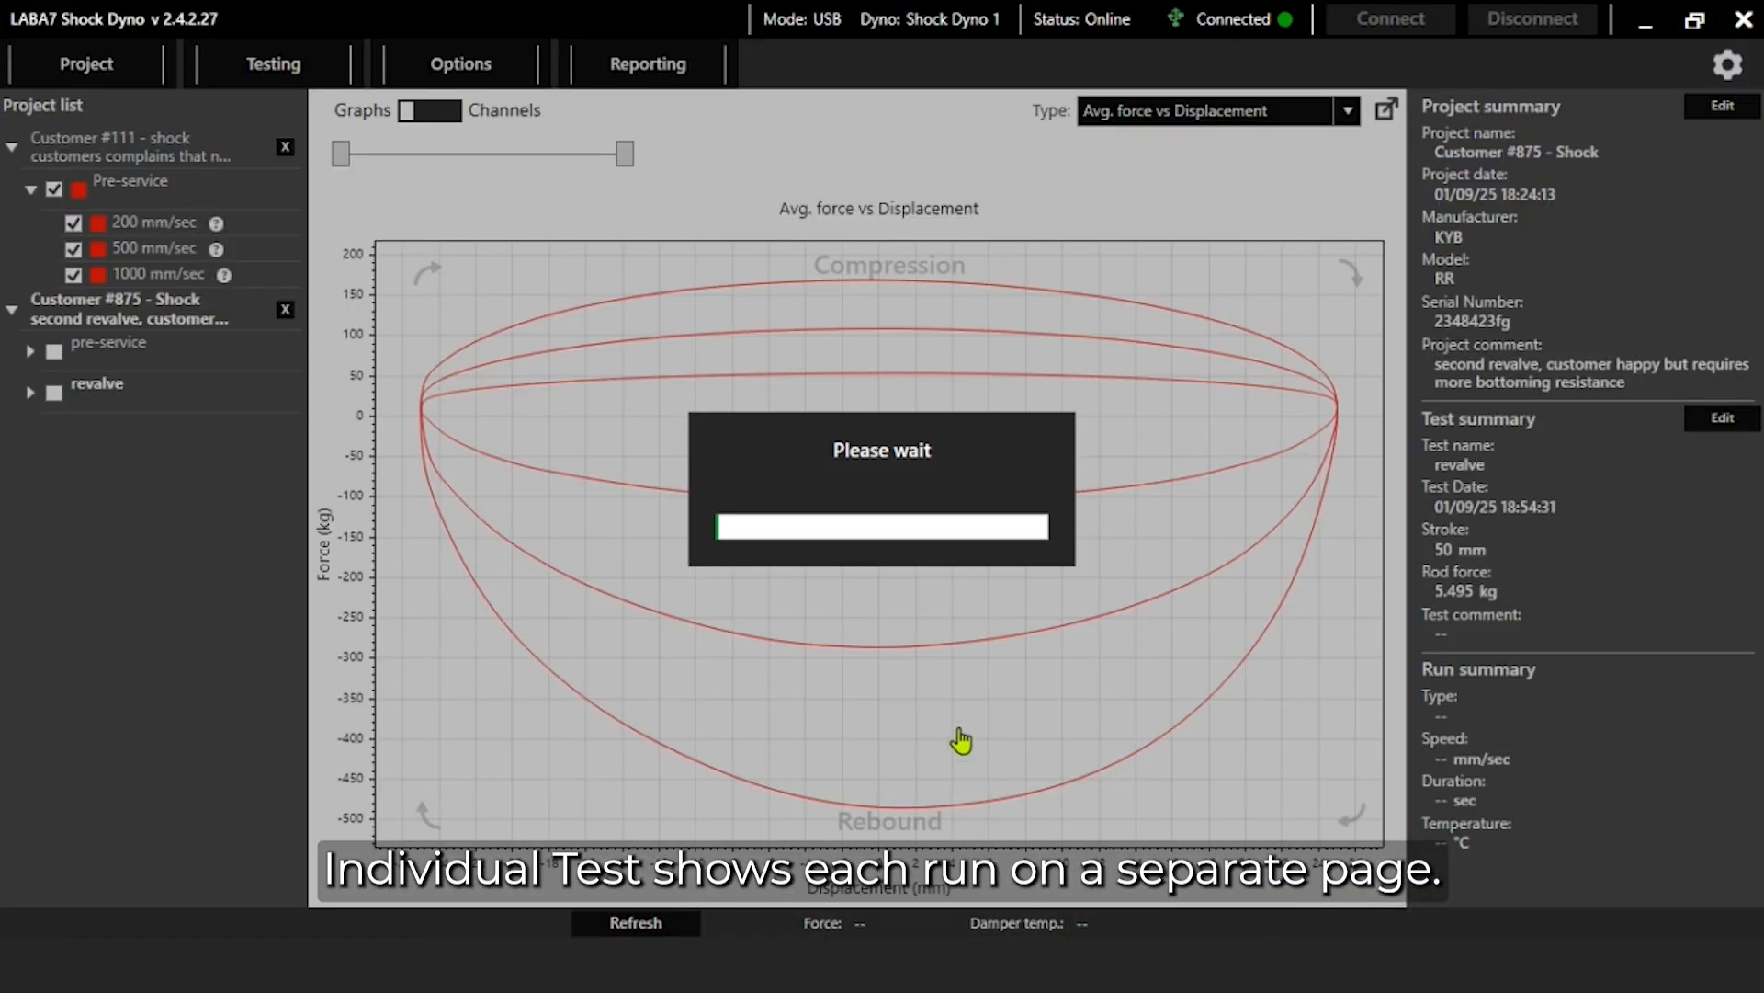
pyautogui.scroll(-15, 800, 439)
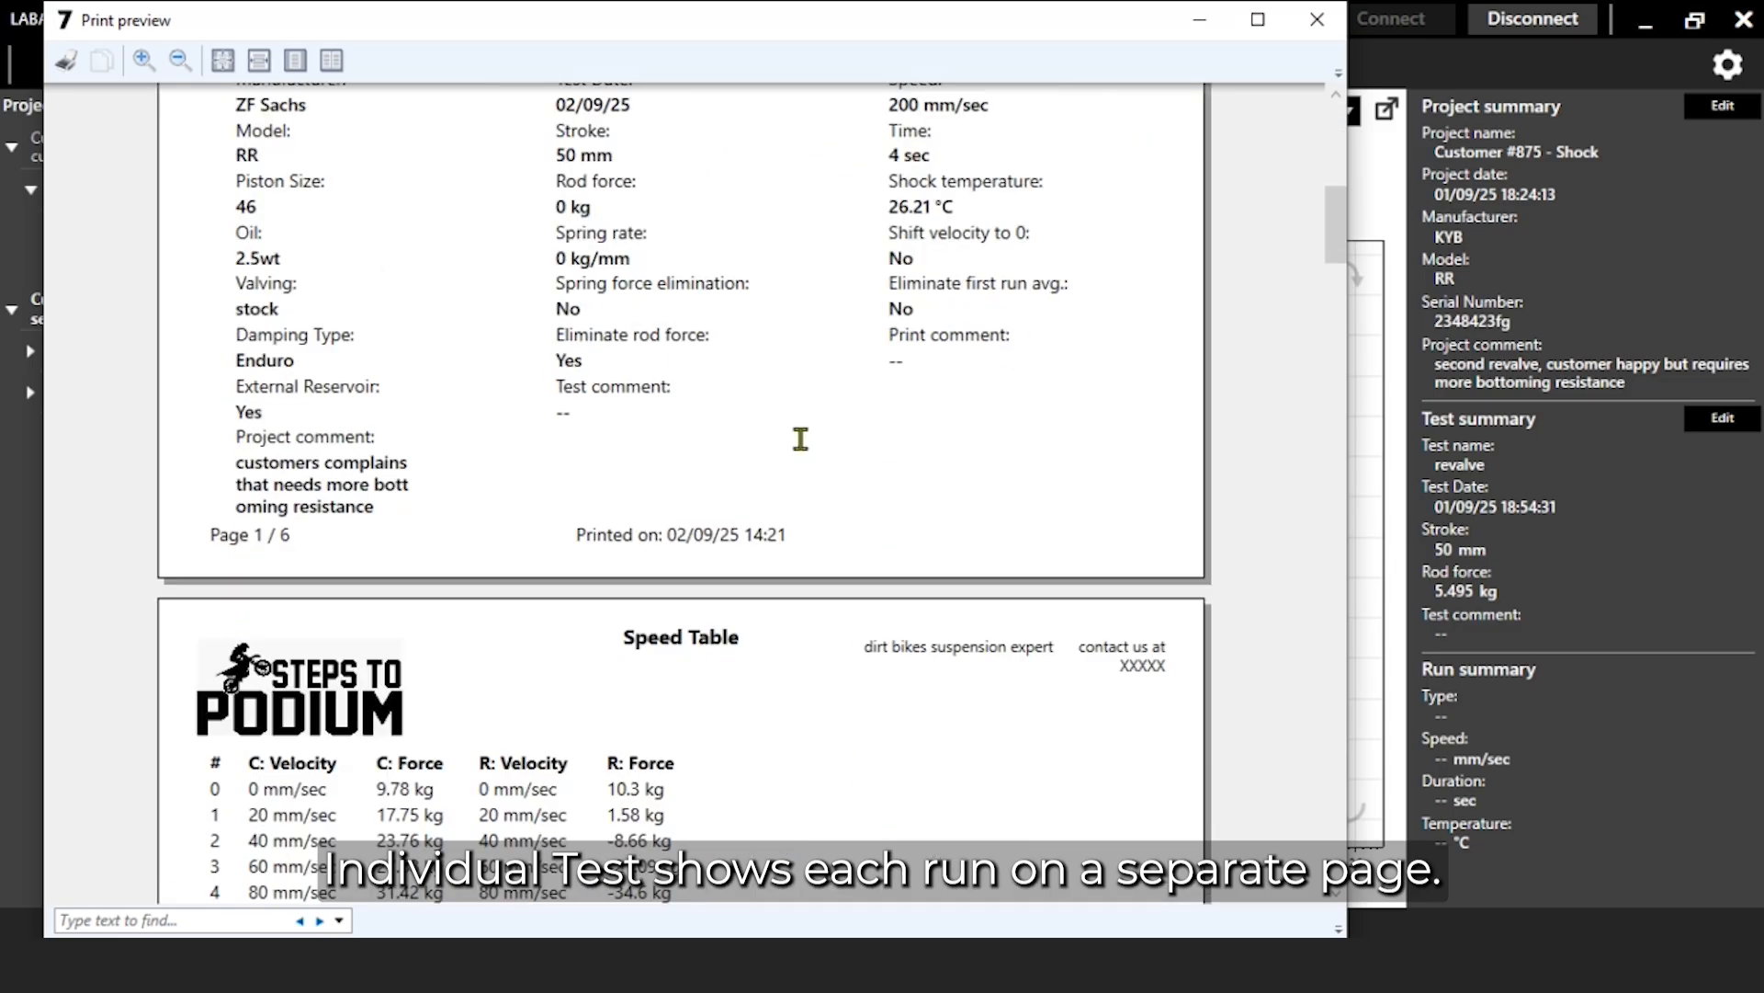
pyautogui.scroll(-10, 801, 439)
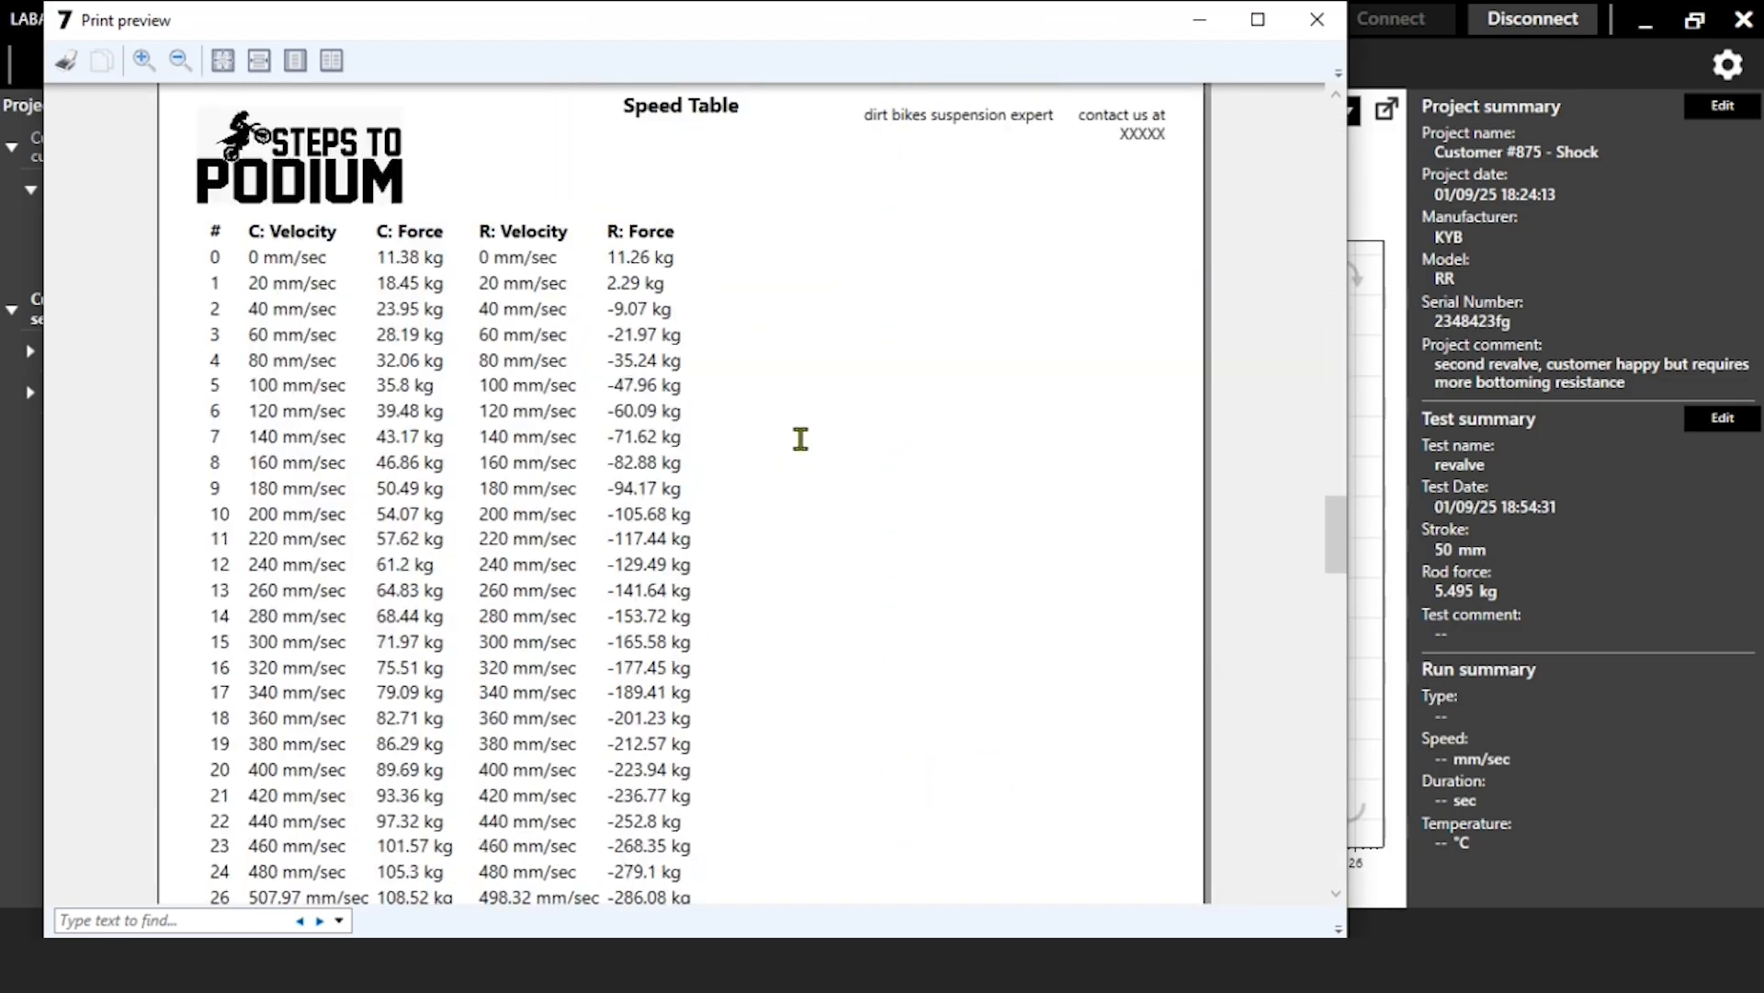
pyautogui.click(1318, 22)
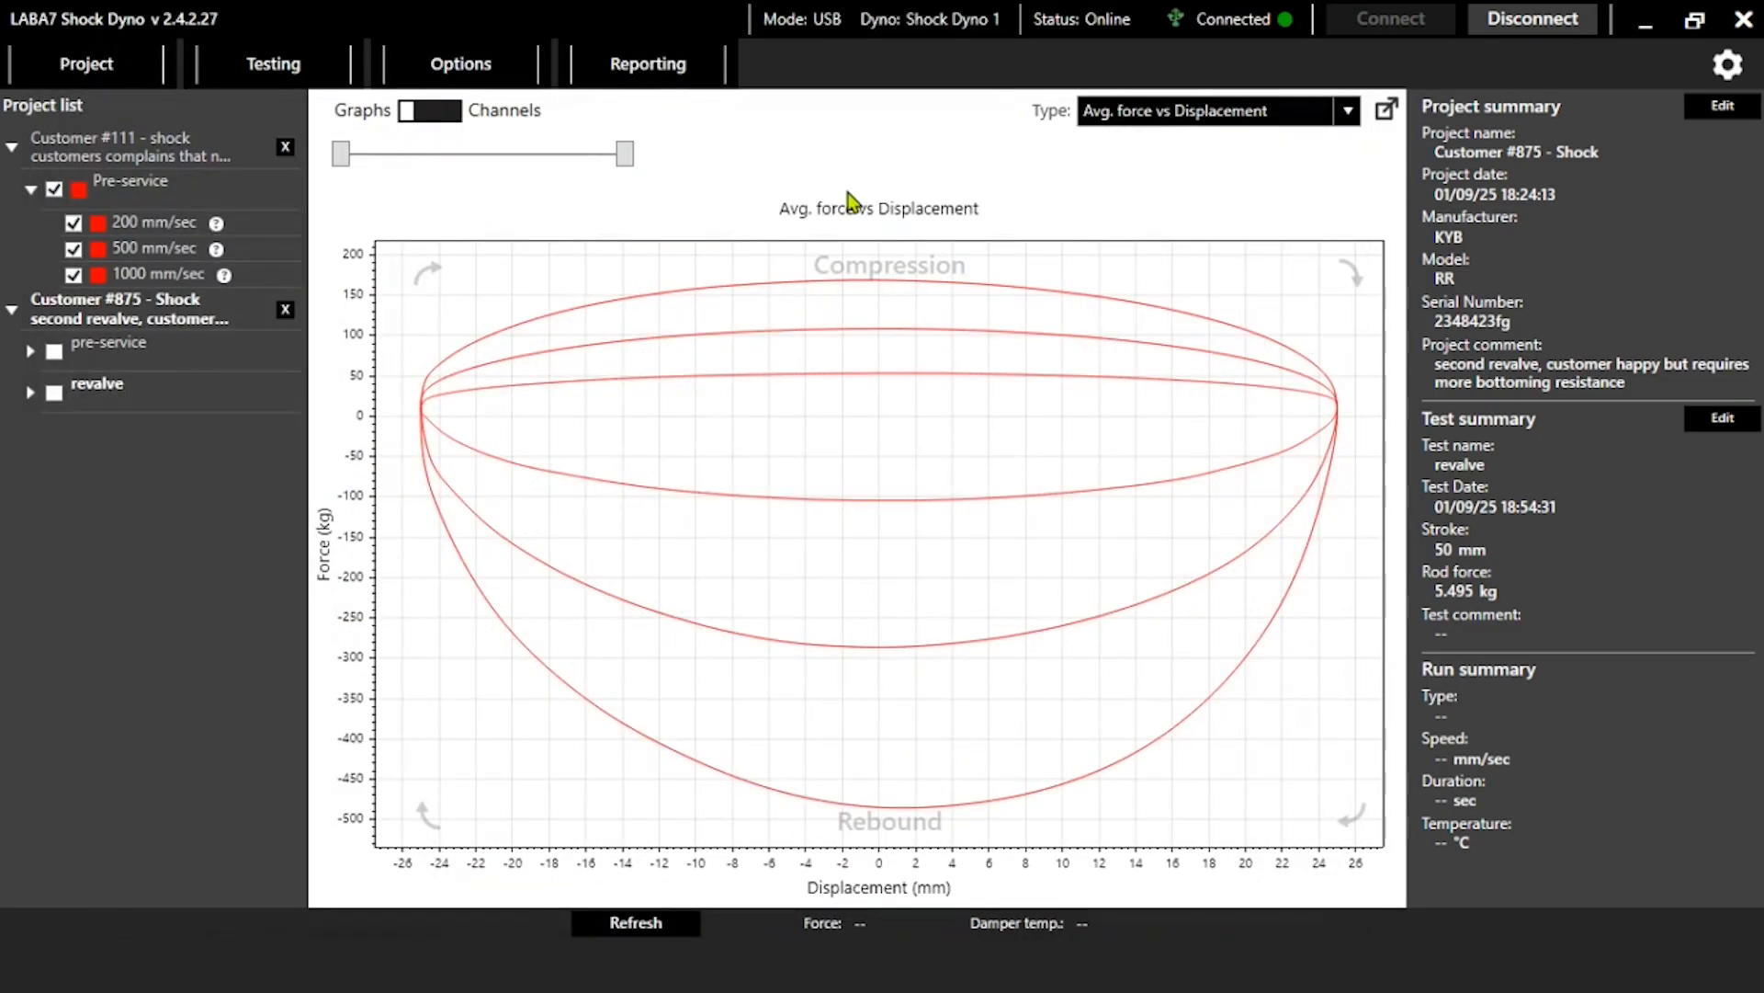
# Step: Hide the first project's Pre-service test and plot the second project's pre-service and revalve tests, with revalve in blue
pyautogui.click(54, 190)
pyautogui.click(54, 351)
pyautogui.click(54, 393)
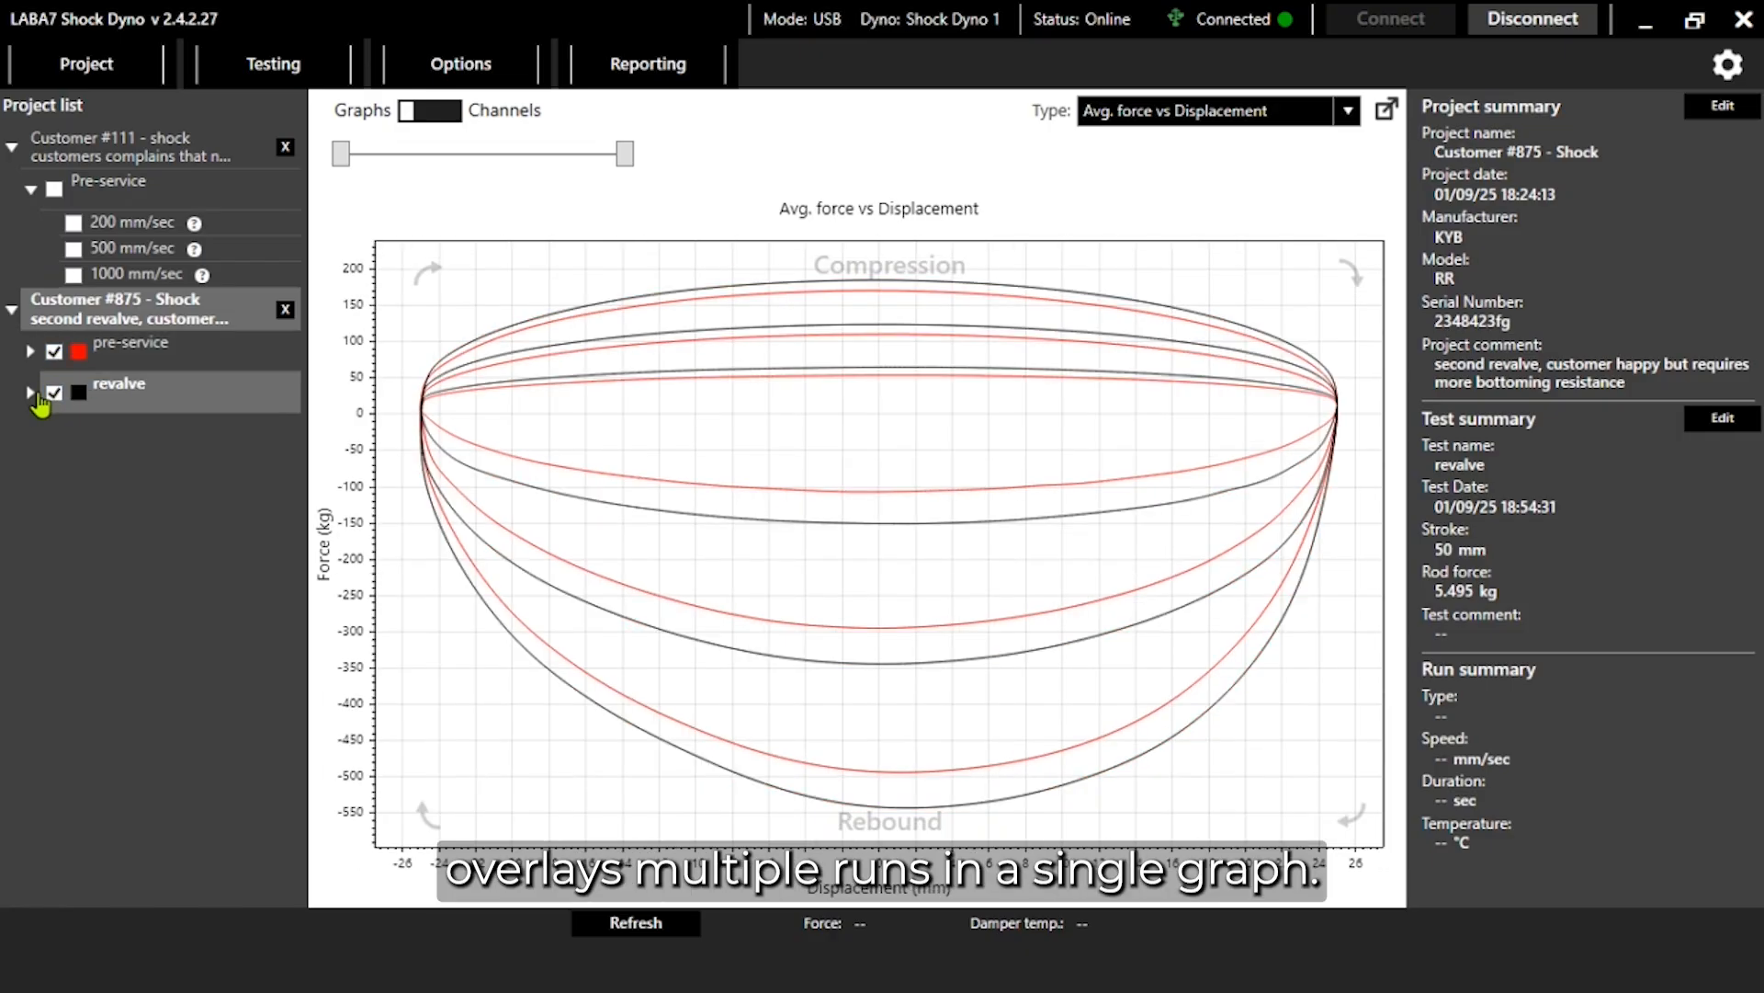
pyautogui.click(78, 393)
pyautogui.click(138, 409)
# Step: Preview a portrait Comparison report of the pre-service and revalve tests, separated by speed with the legend visible, and read through its pages
pyautogui.click(647, 64)
pyautogui.click(598, 110)
pyautogui.click(1082, 294)
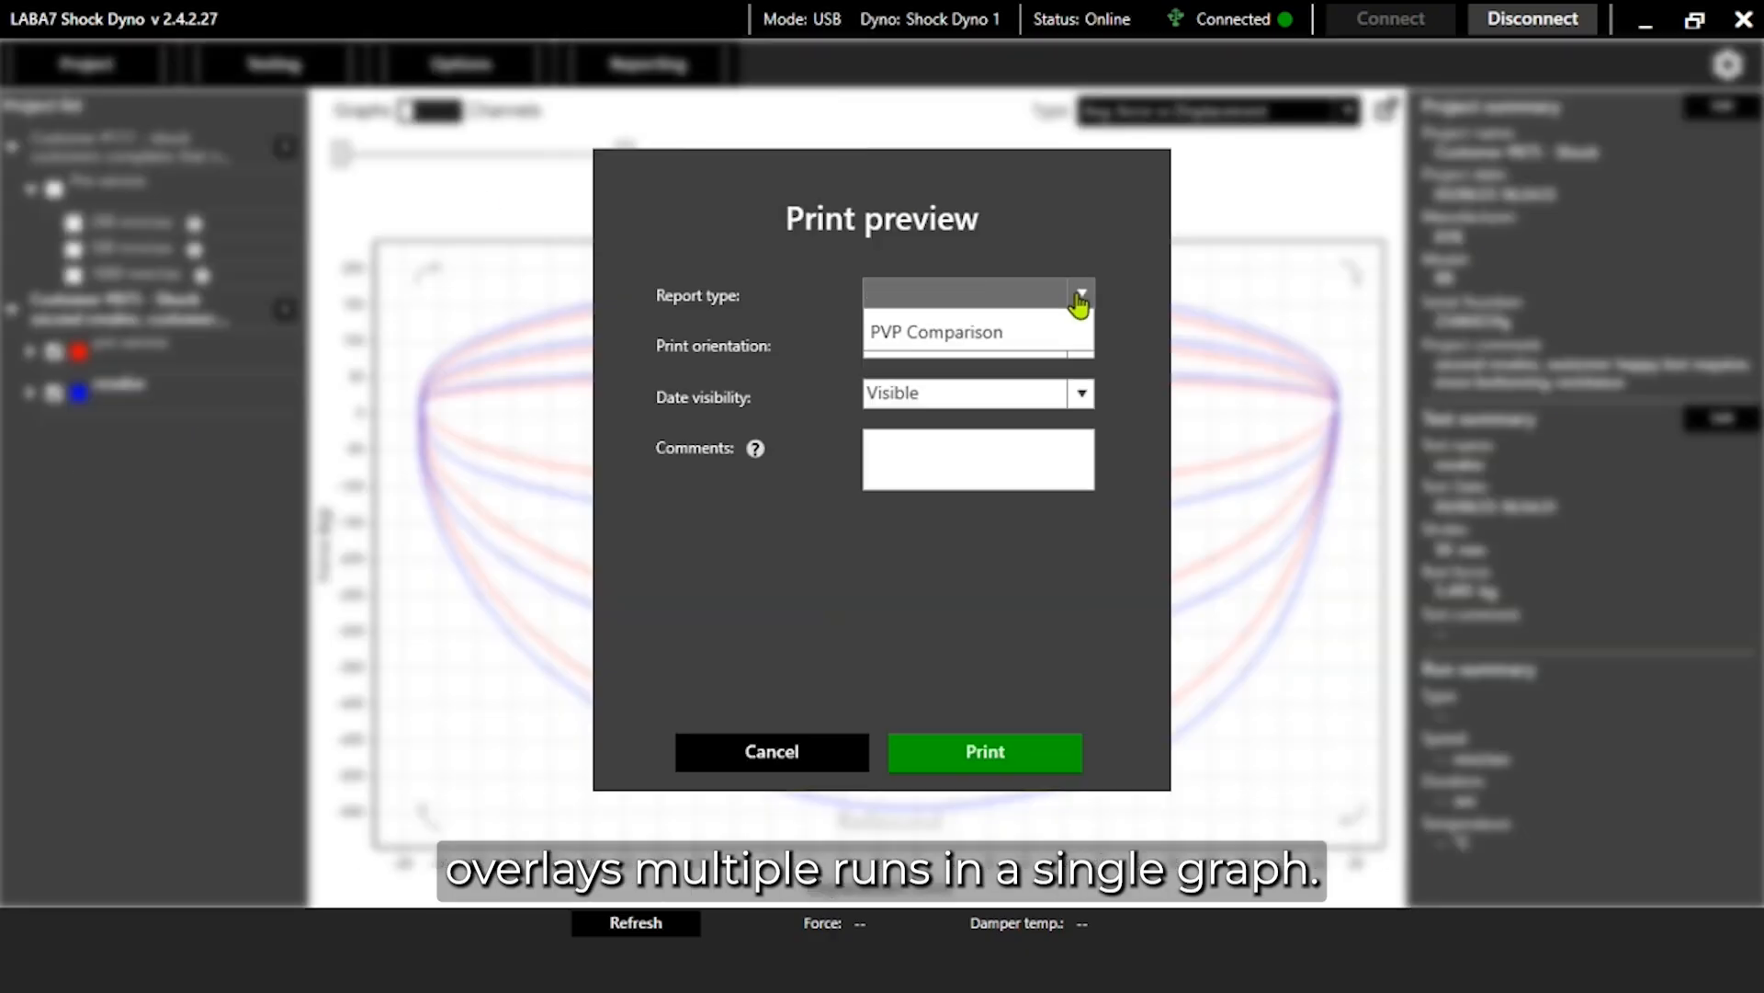
pyautogui.click(1052, 395)
pyautogui.click(1083, 497)
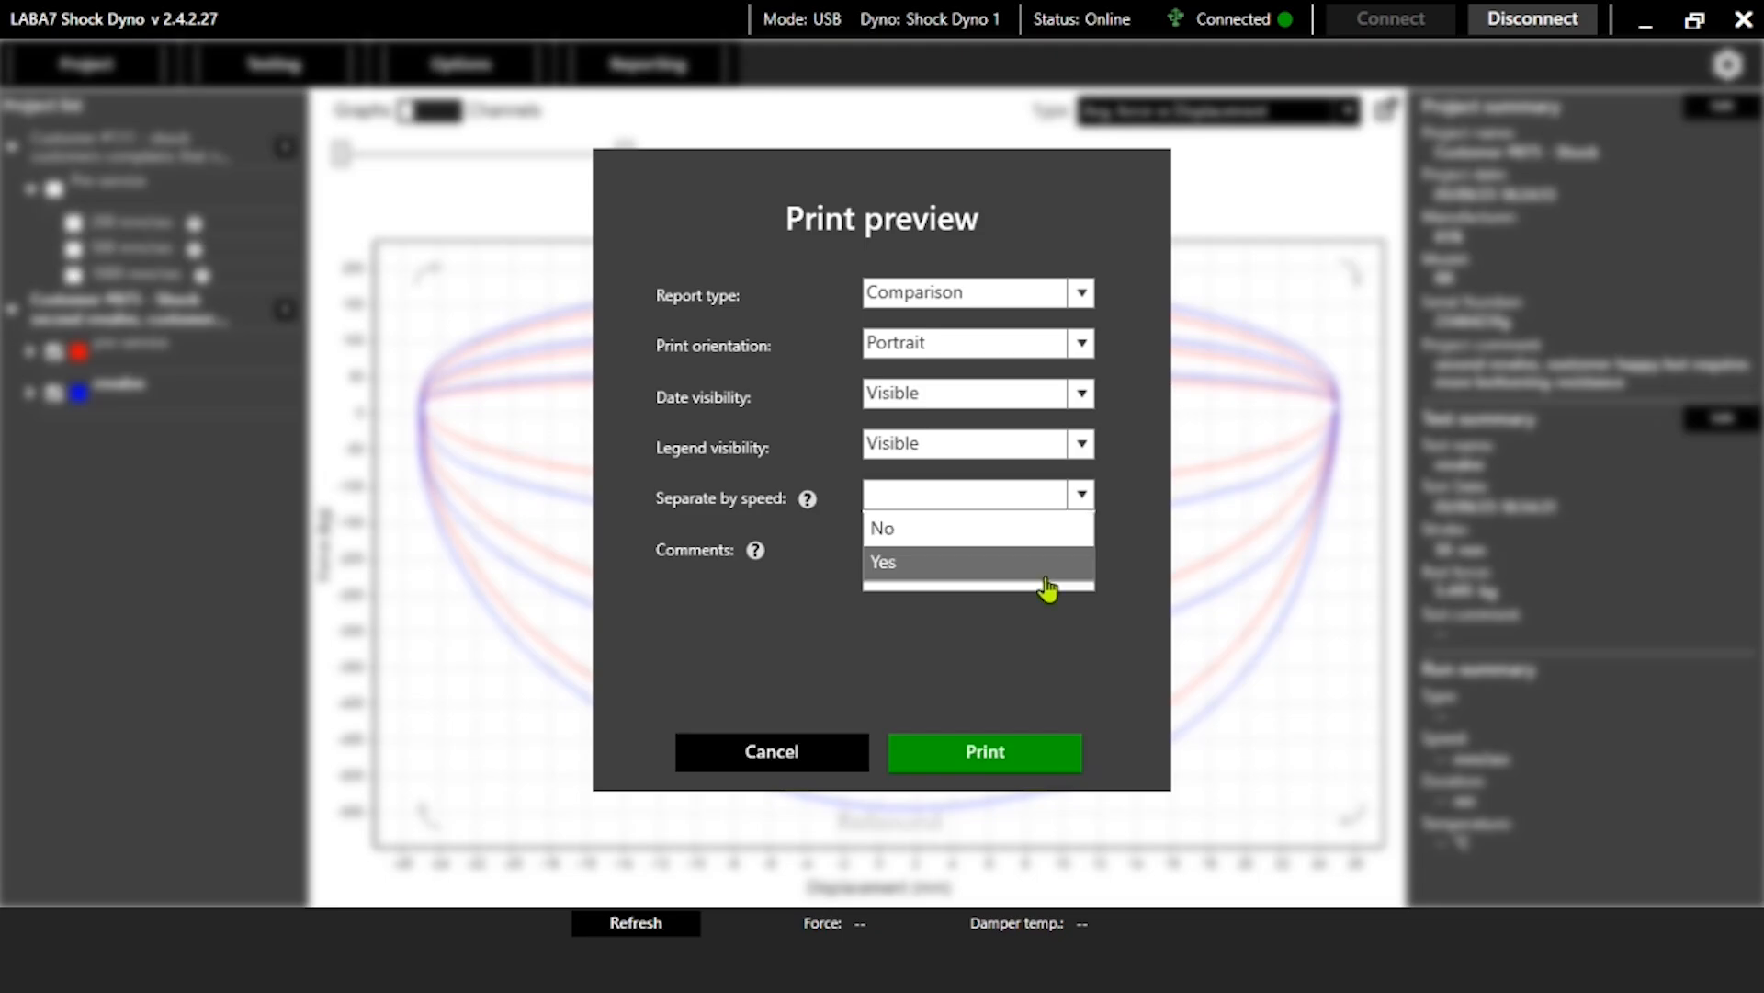
pyautogui.click(1046, 572)
pyautogui.click(996, 765)
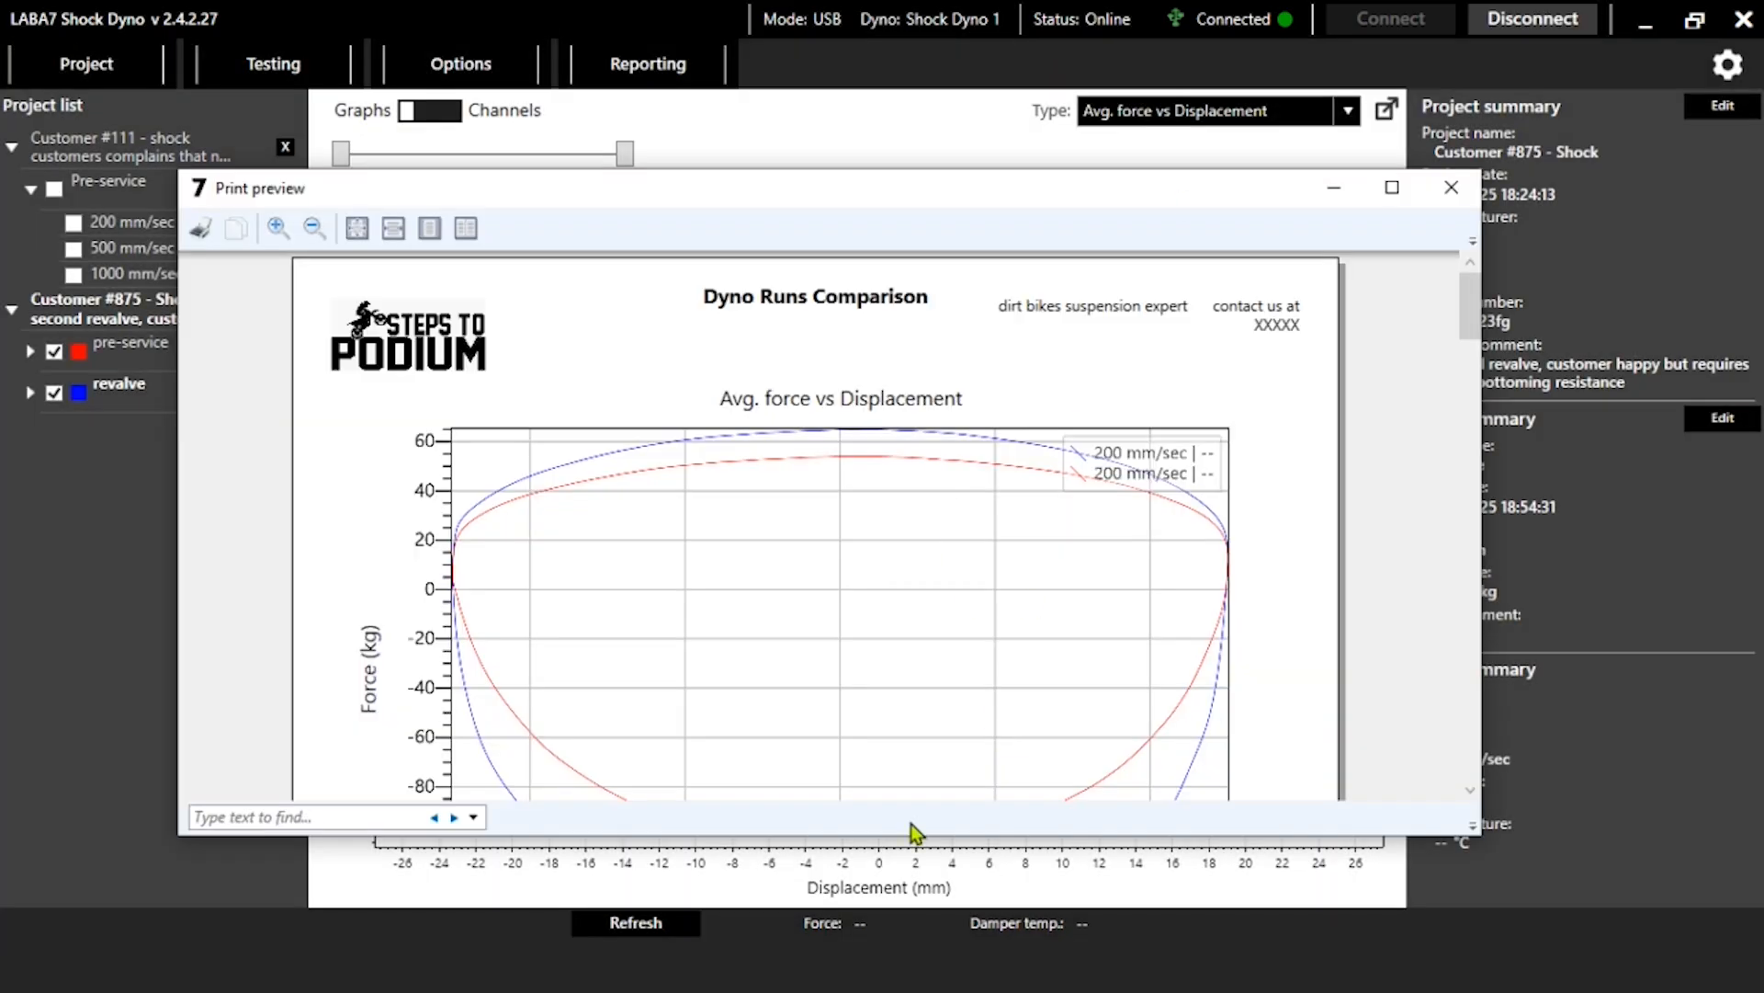
pyautogui.doubleClick(902, 836)
pyautogui.scroll(-15, 898, 368)
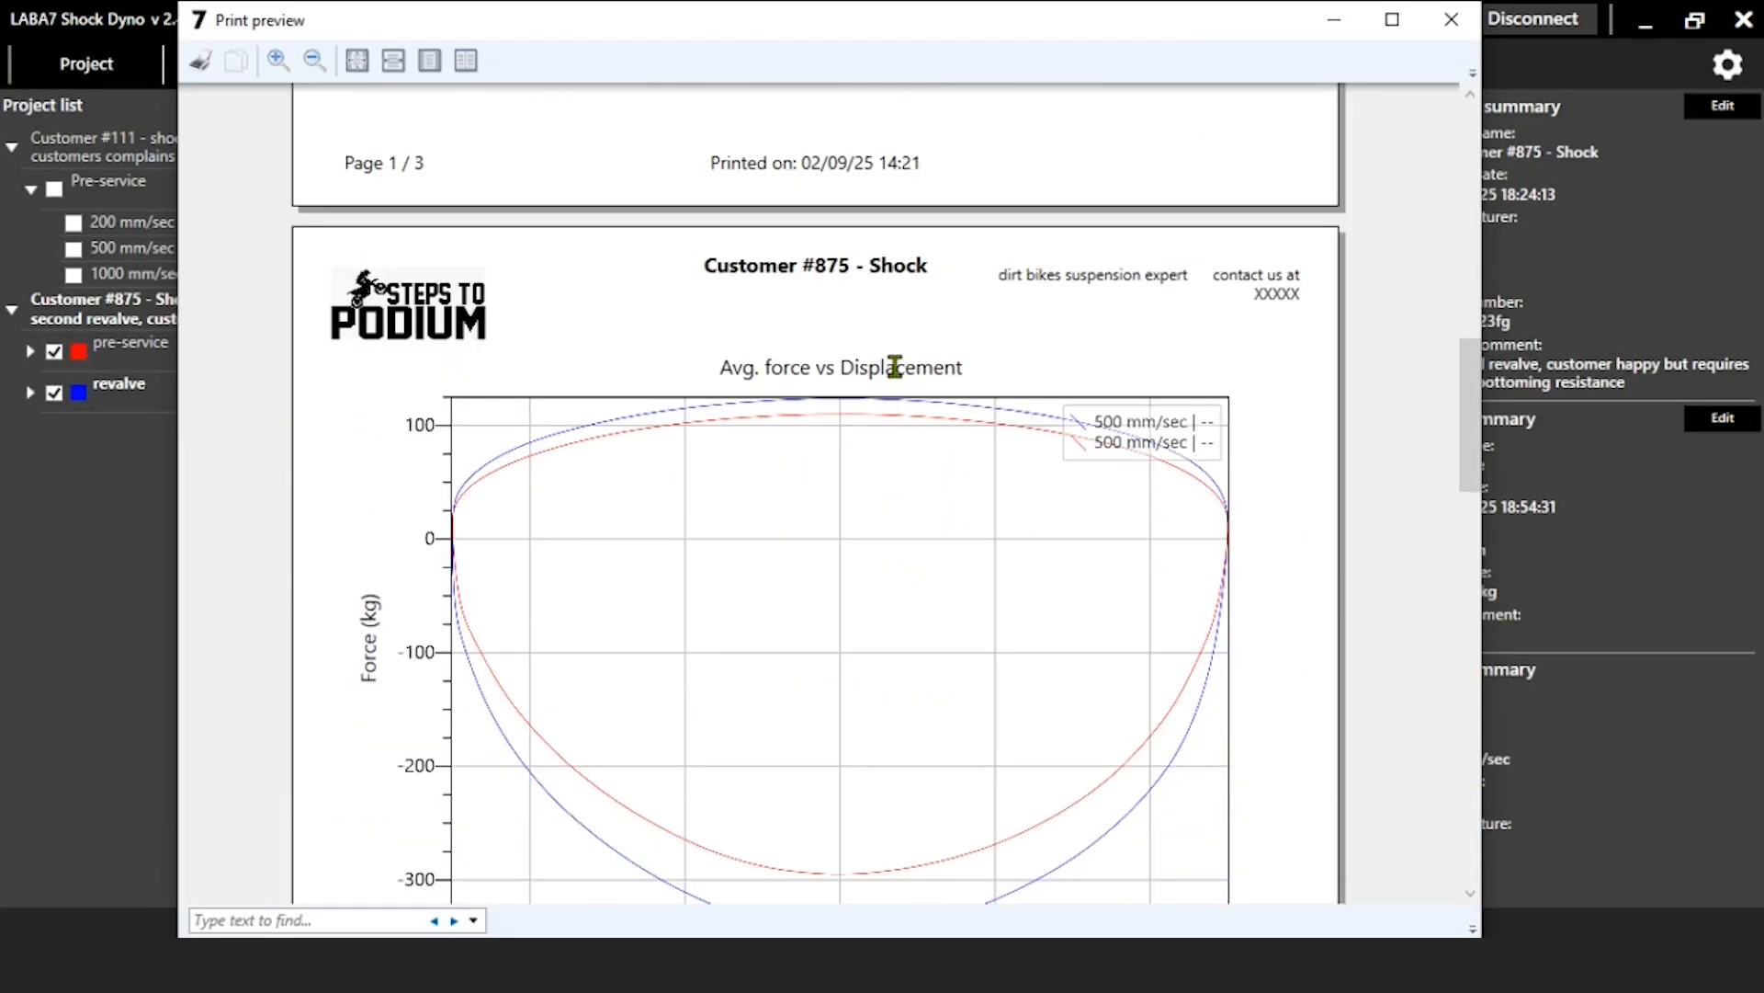
pyautogui.scroll(-15, 895, 367)
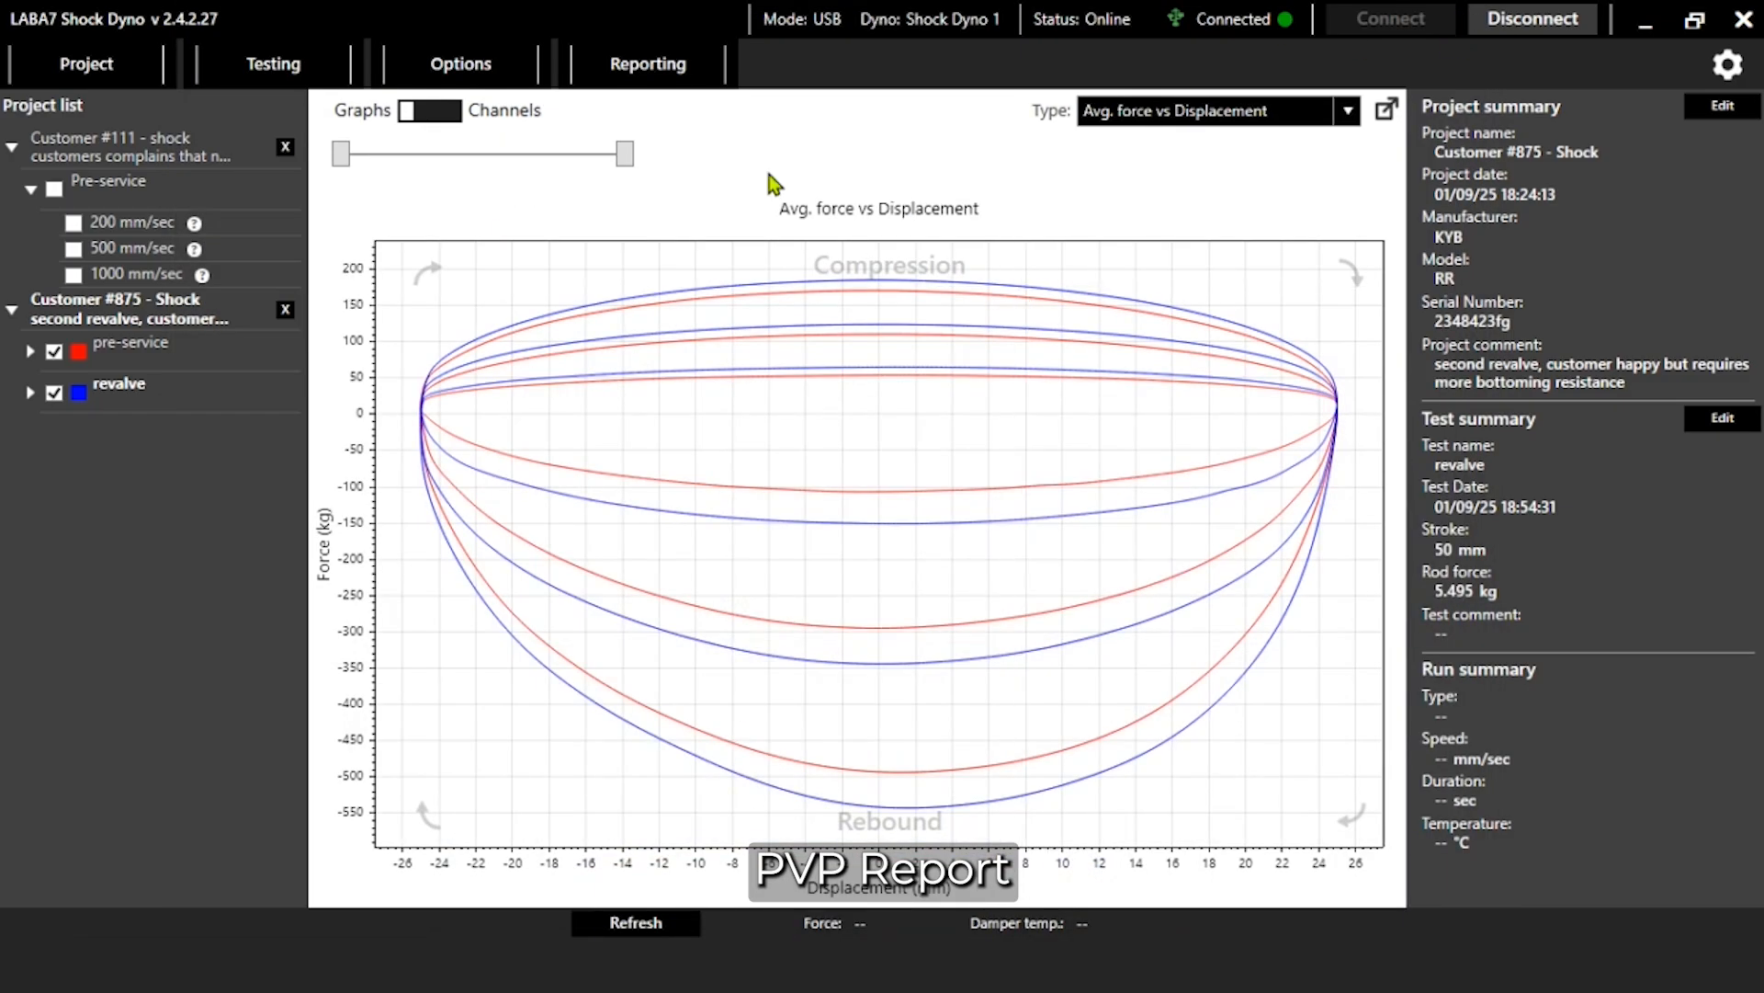
# Step: Hide the second project's pre-service test, generate a PVP report preview of the revalve test and read through it
pyautogui.click(54, 351)
pyautogui.click(658, 72)
pyautogui.click(606, 111)
pyautogui.click(1071, 294)
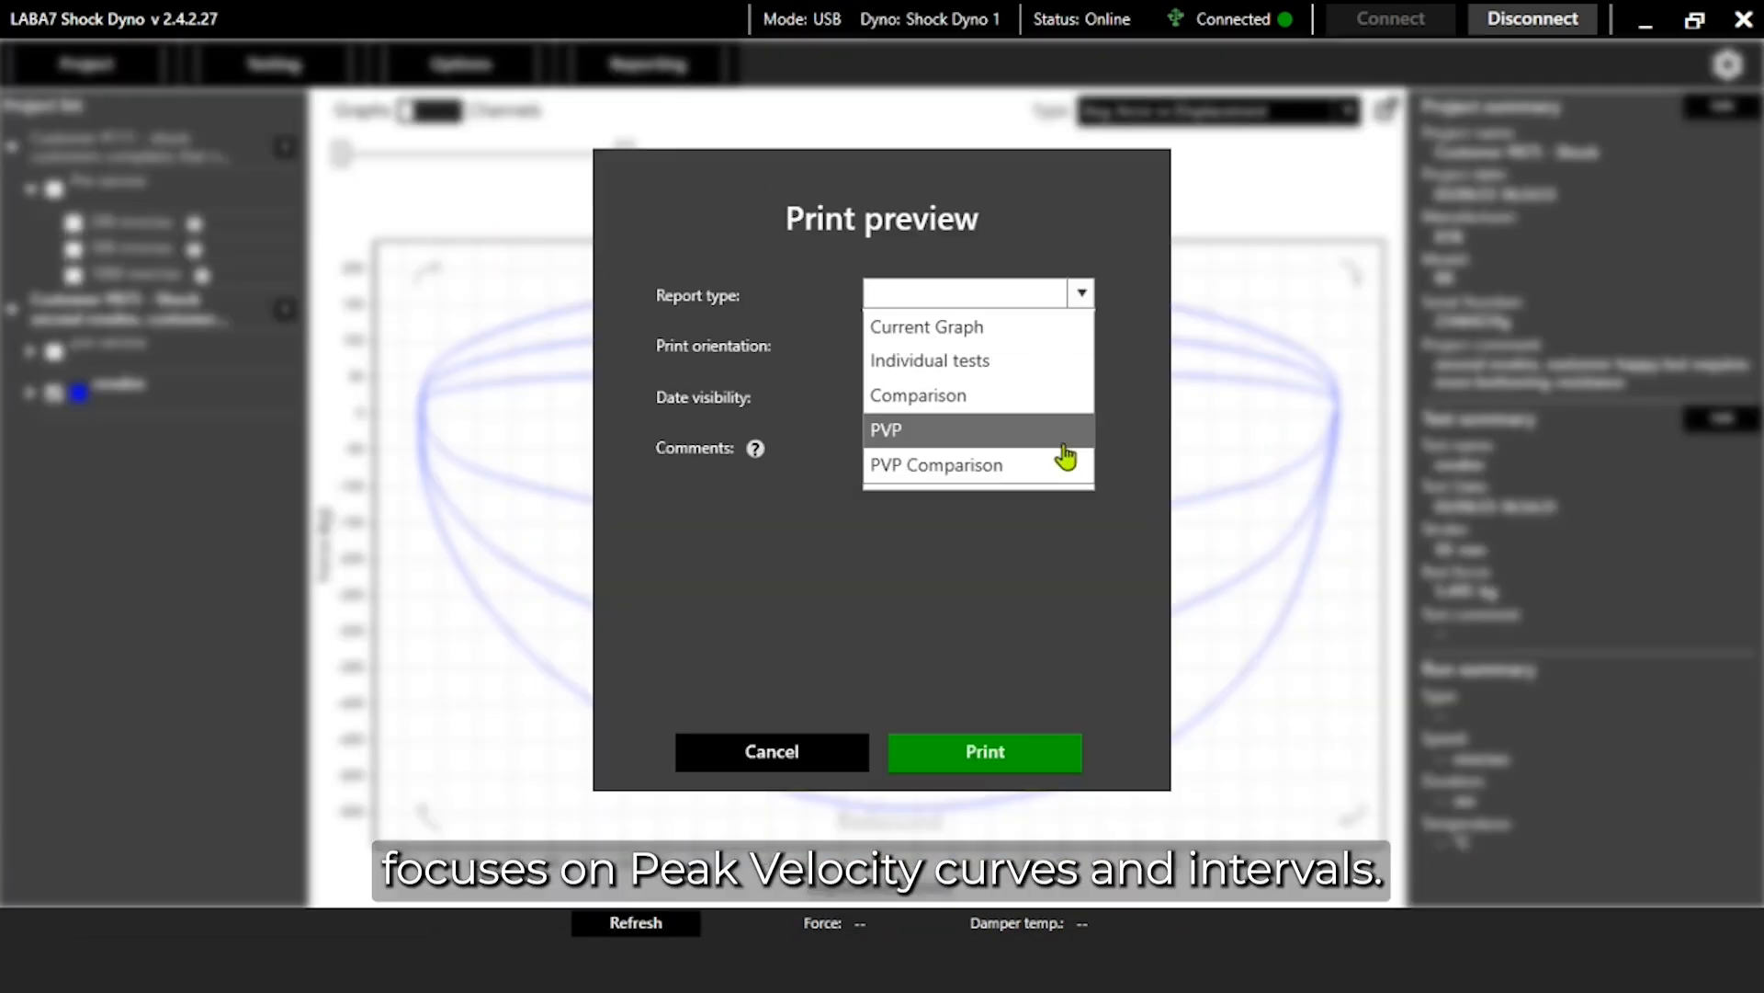
pyautogui.click(1057, 428)
pyautogui.click(1004, 748)
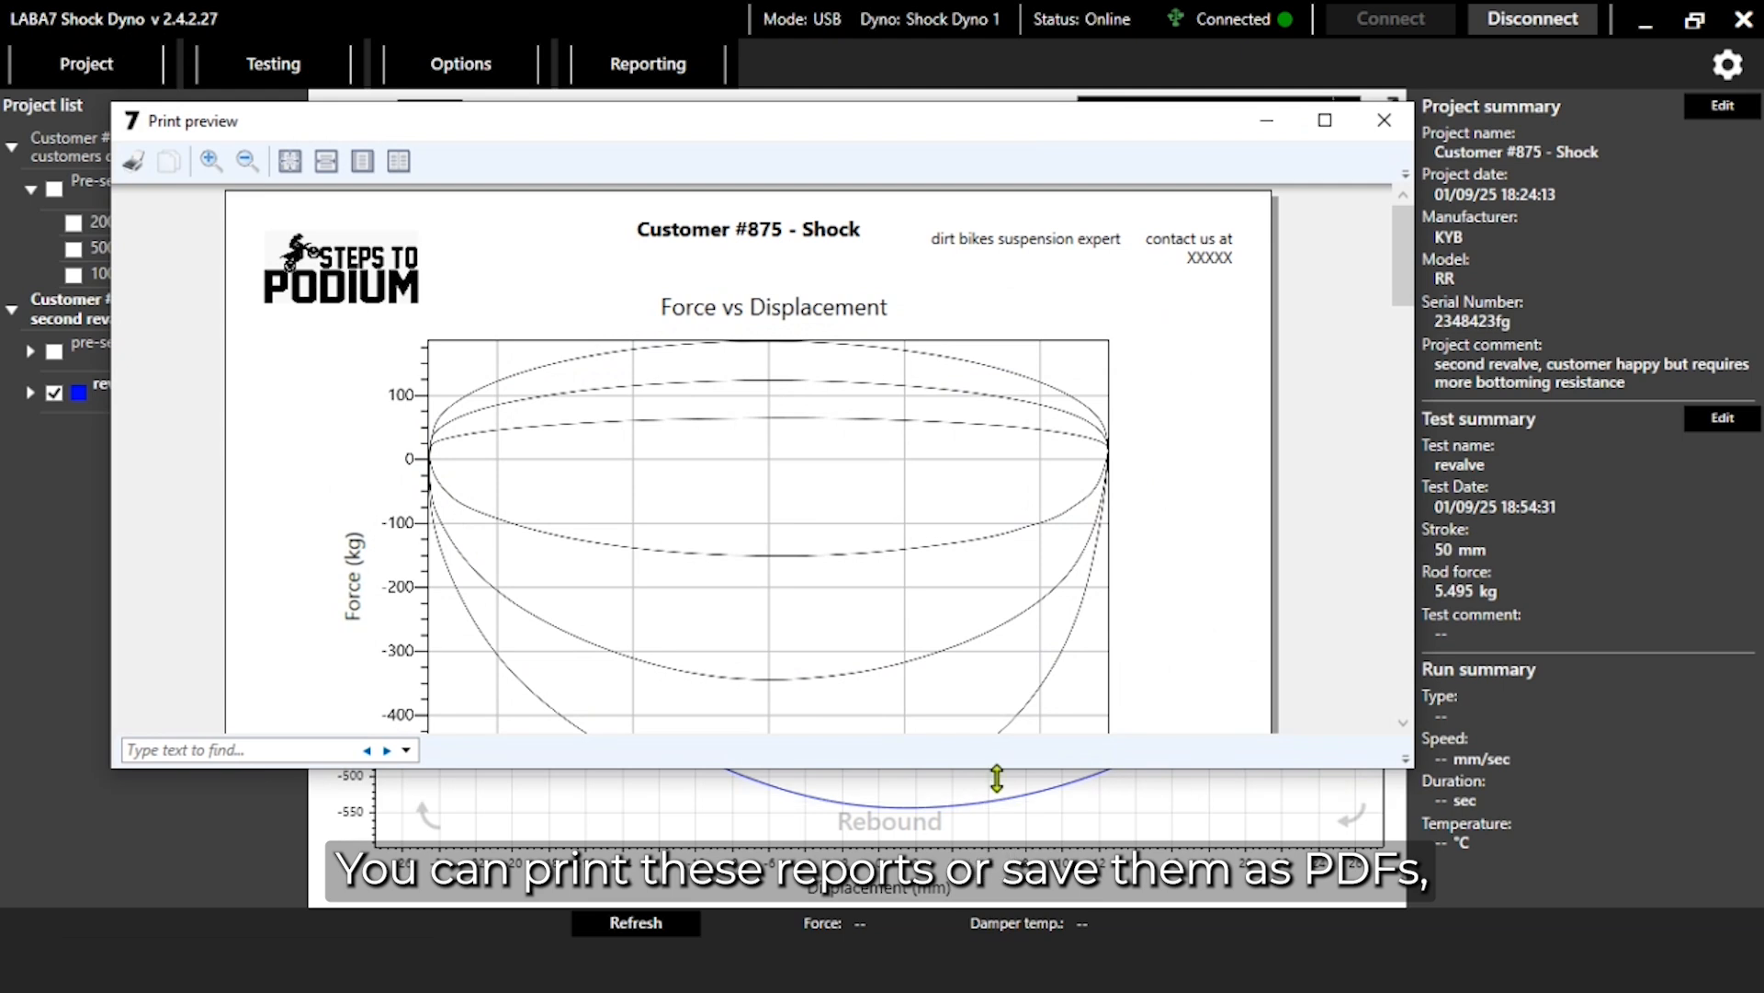
pyautogui.doubleClick(997, 778)
pyautogui.scroll(-15, 1017, 405)
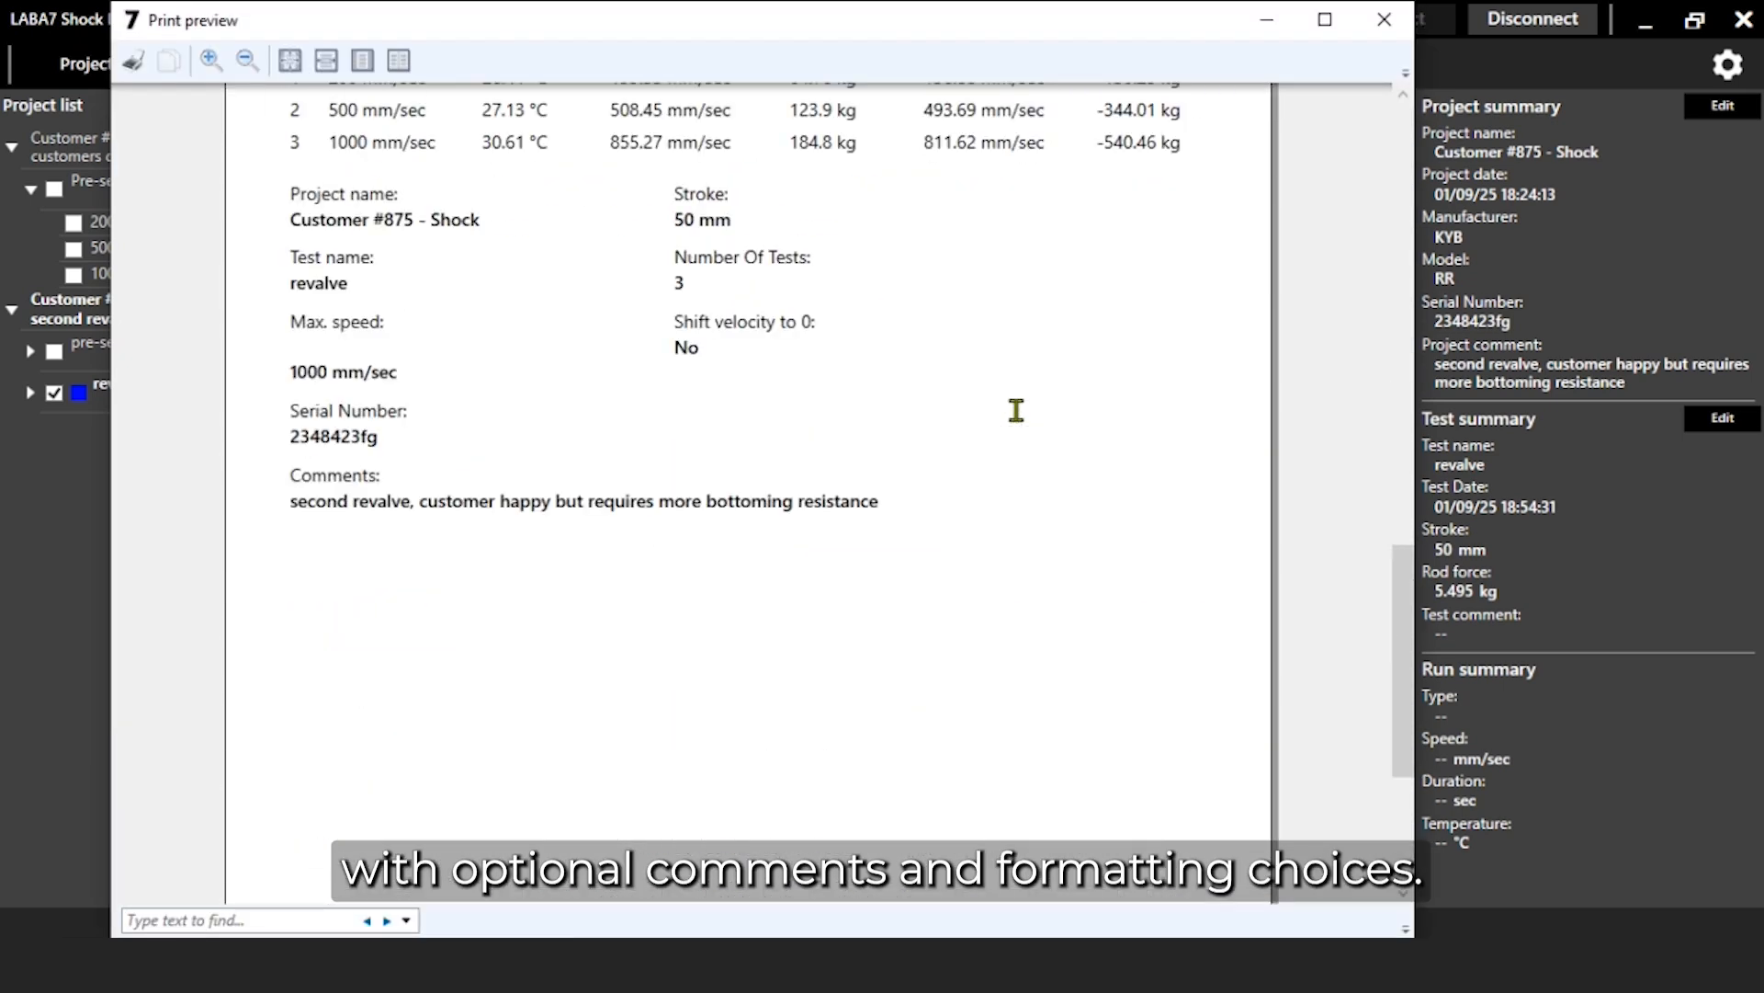
pyautogui.scroll(15, 1016, 411)
# Step: Print the PVP report to a PDF file named shock dyno report - 4 in the shock data folder
pyautogui.click(134, 60)
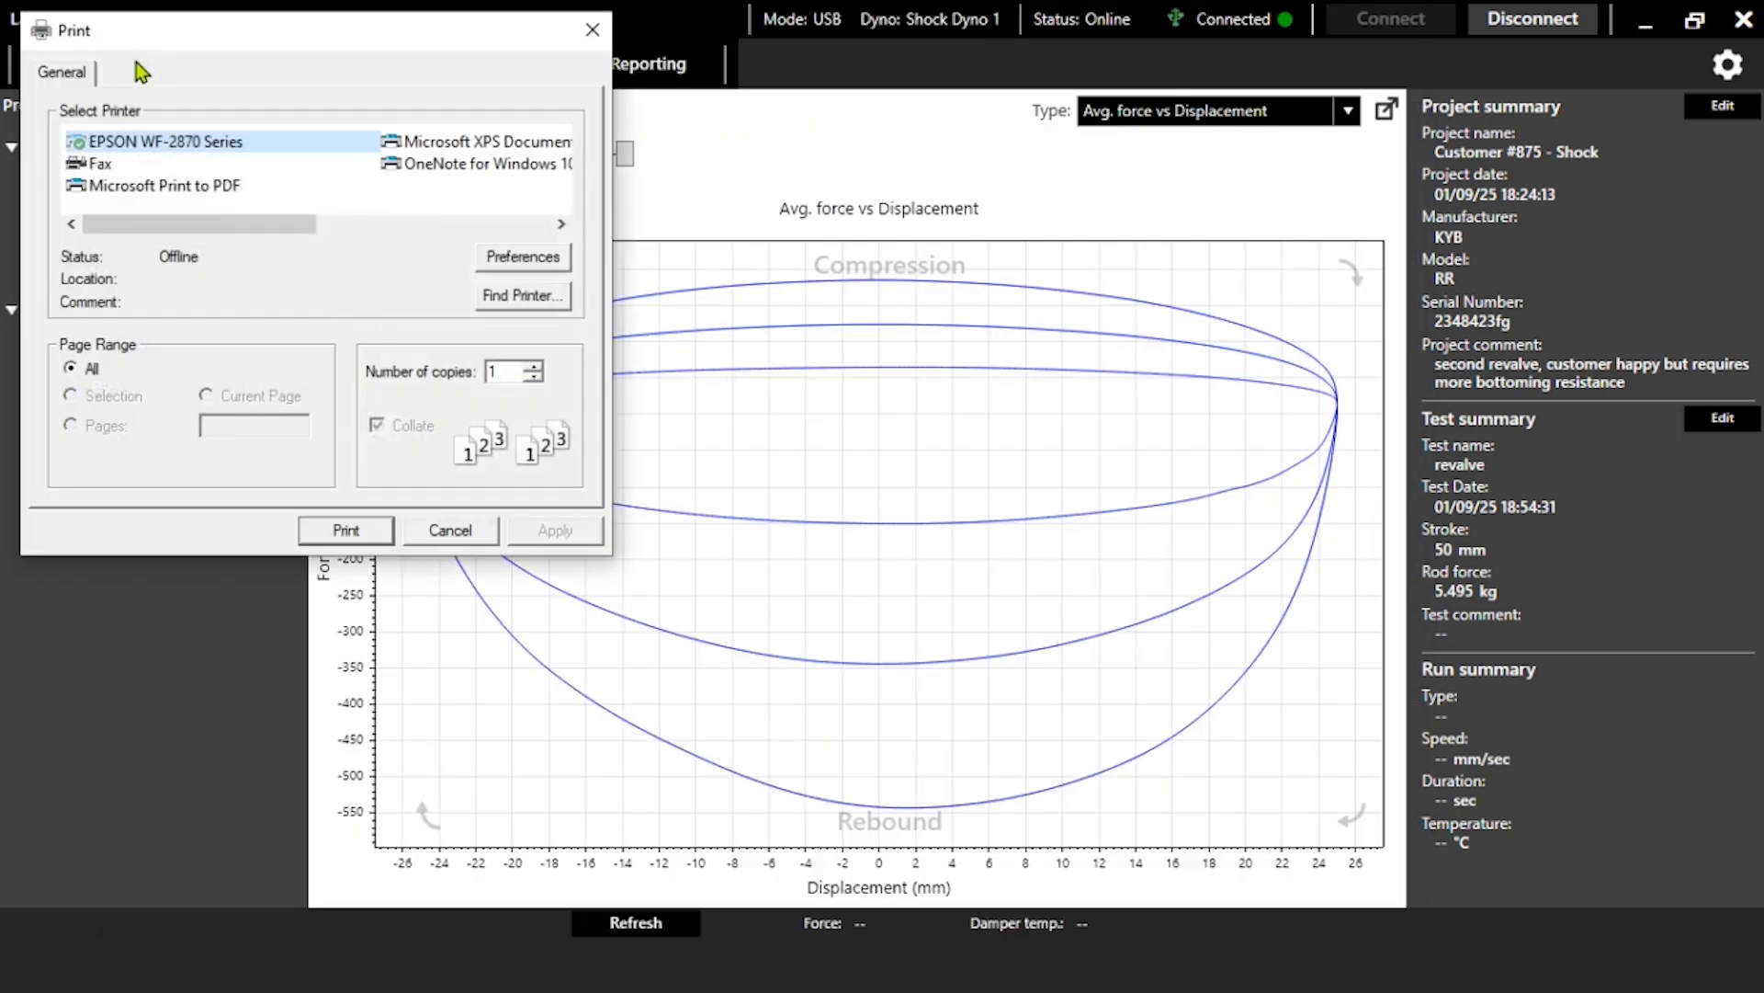
pyautogui.click(345, 531)
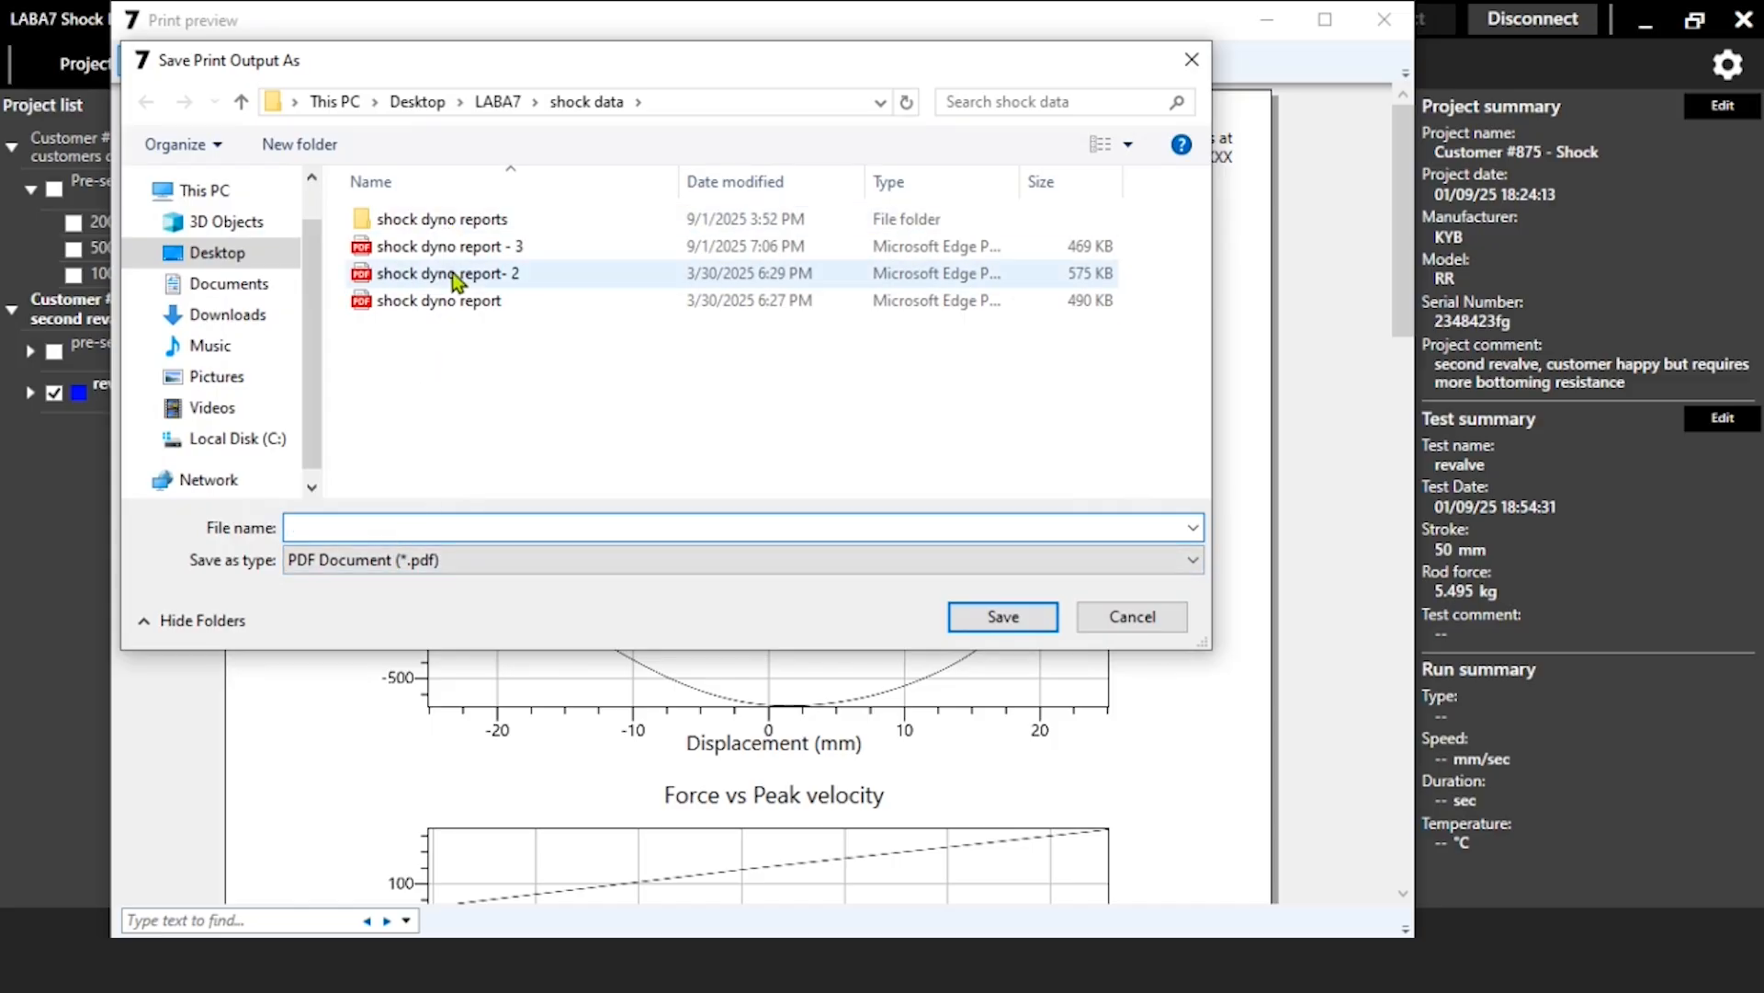
pyautogui.click(439, 303)
pyautogui.write('report - 4')
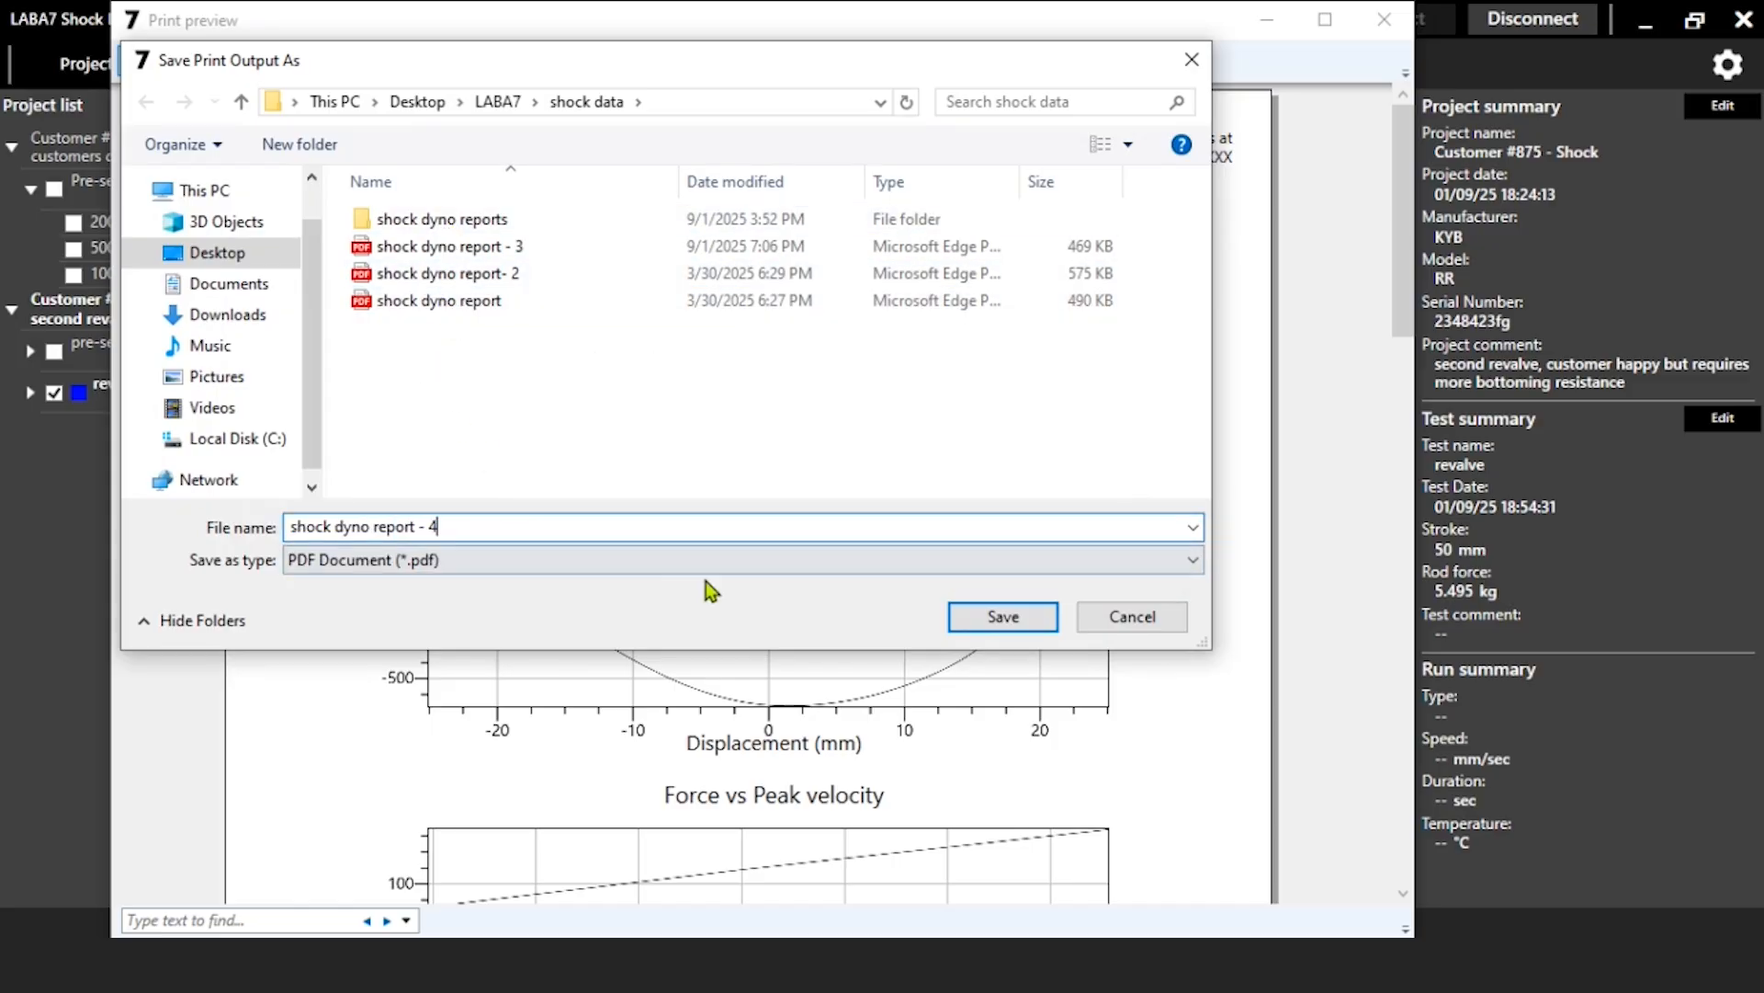
pyautogui.click(1003, 616)
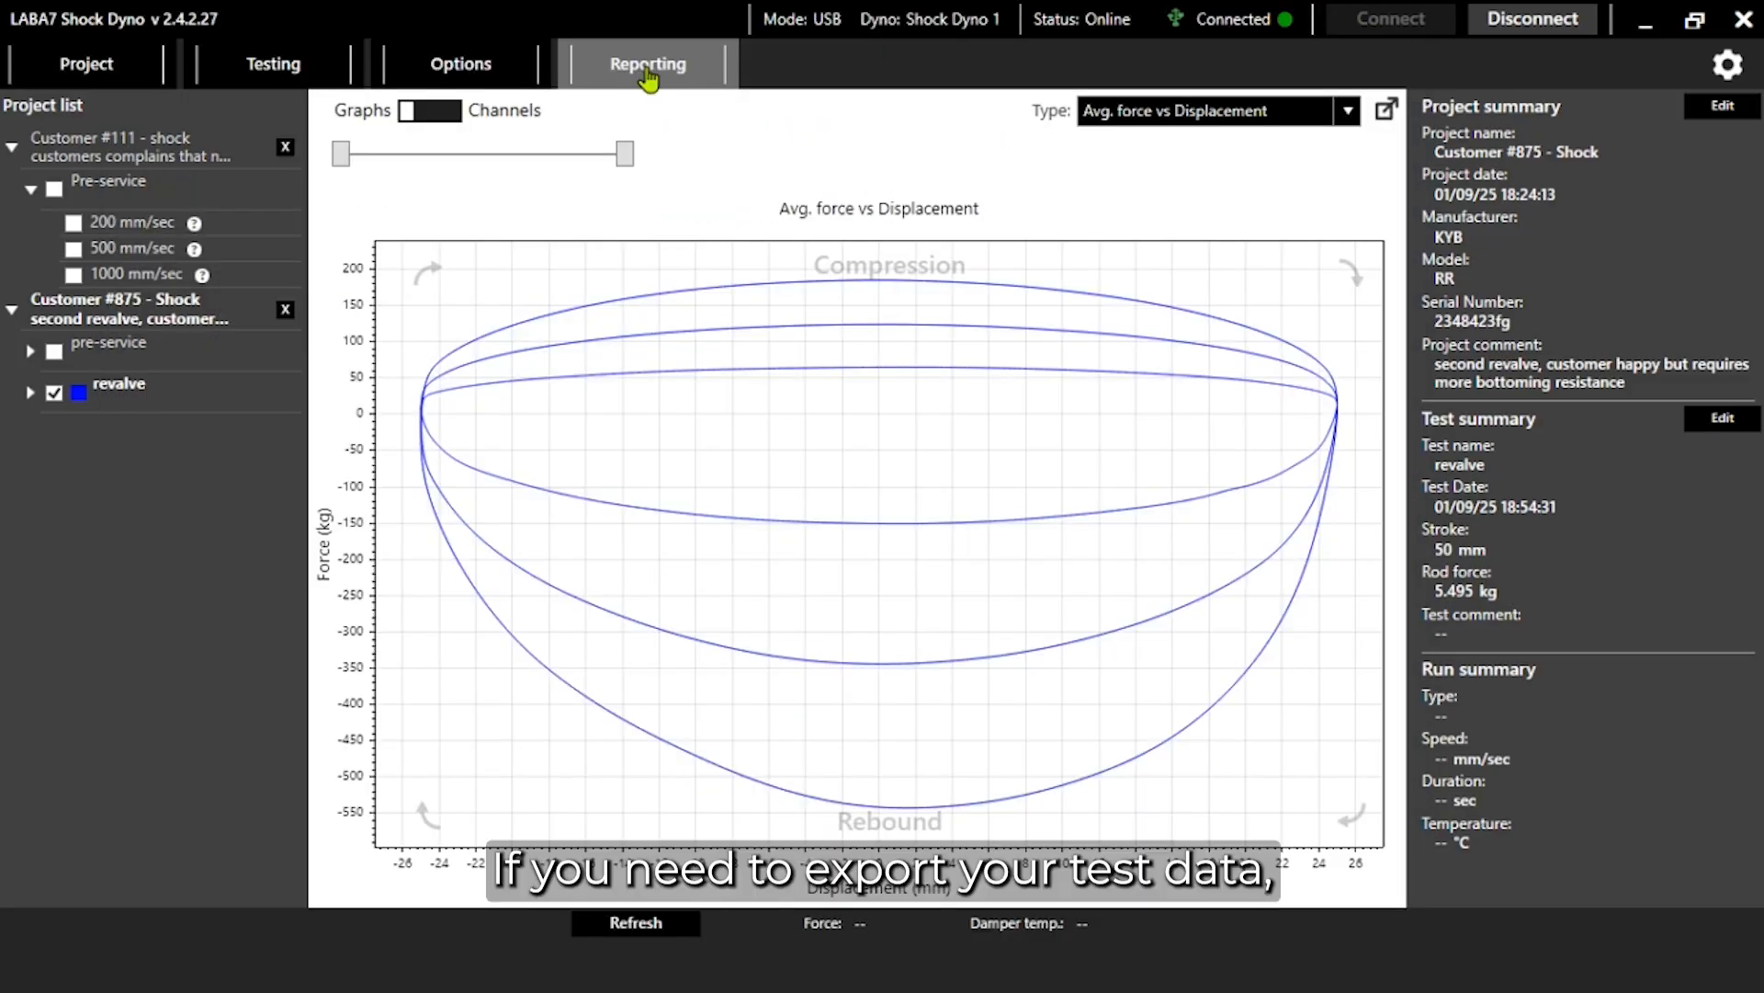
# Step: Export the revalve test's data as CSV files to the csv folder on the Desktop
pyautogui.click(649, 78)
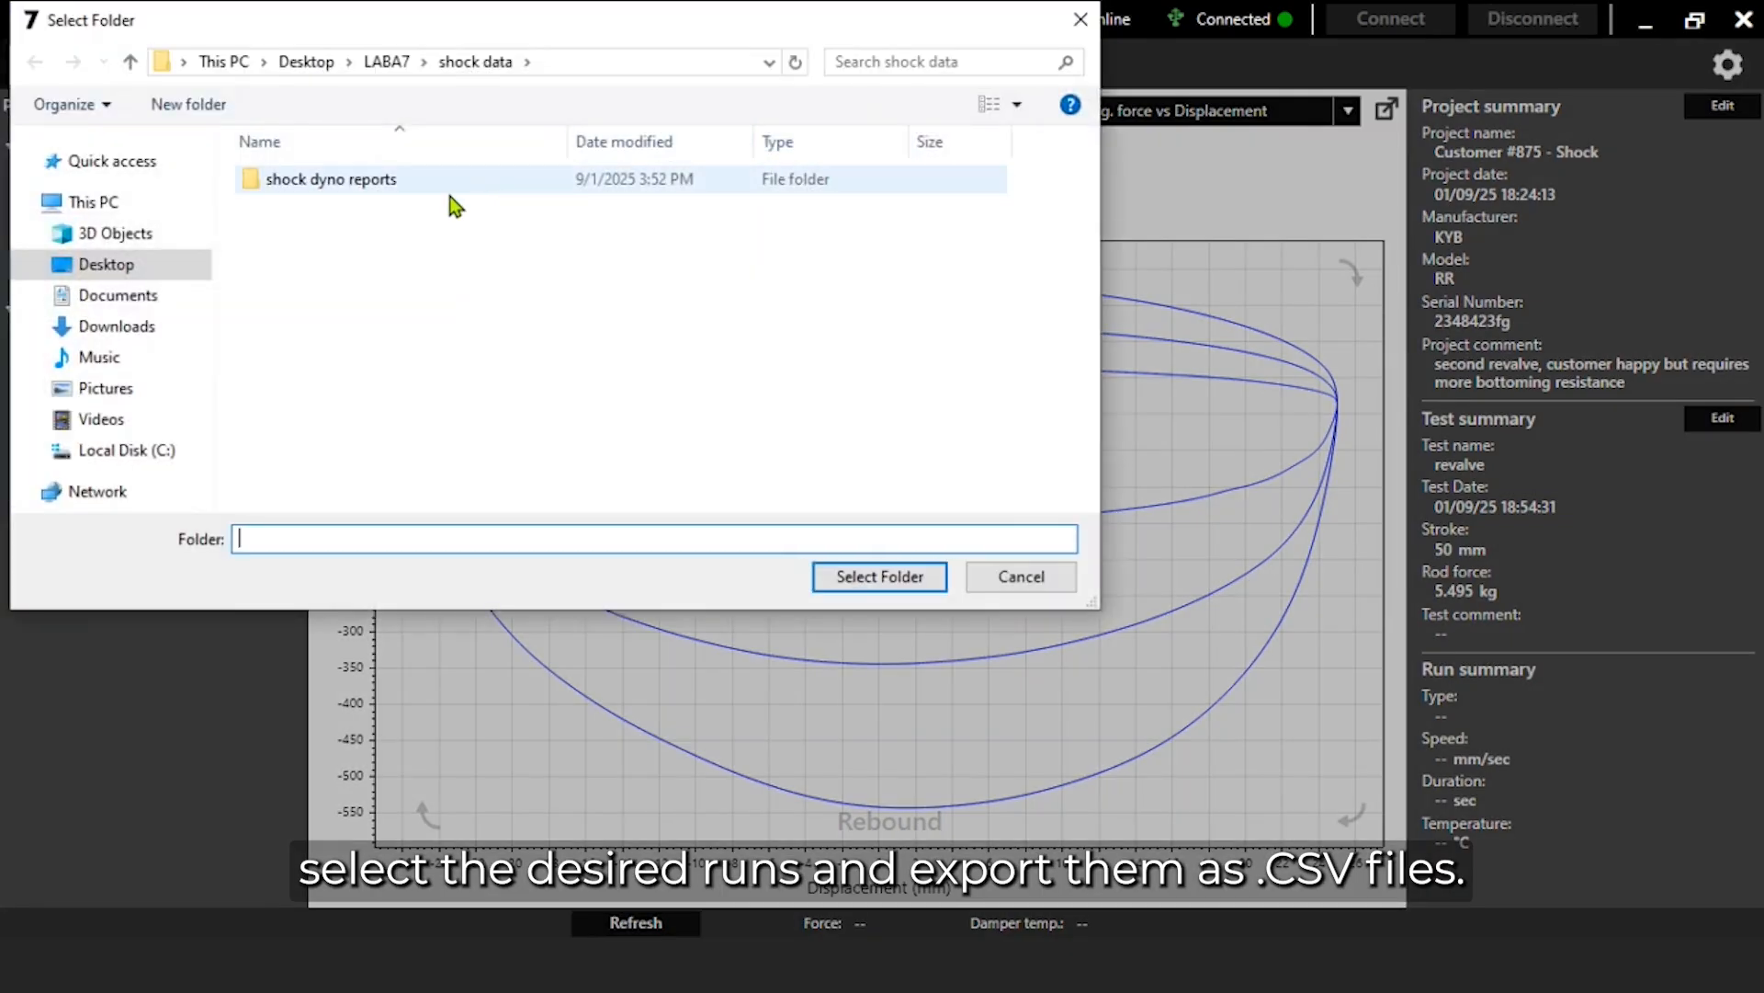
pyautogui.click(113, 262)
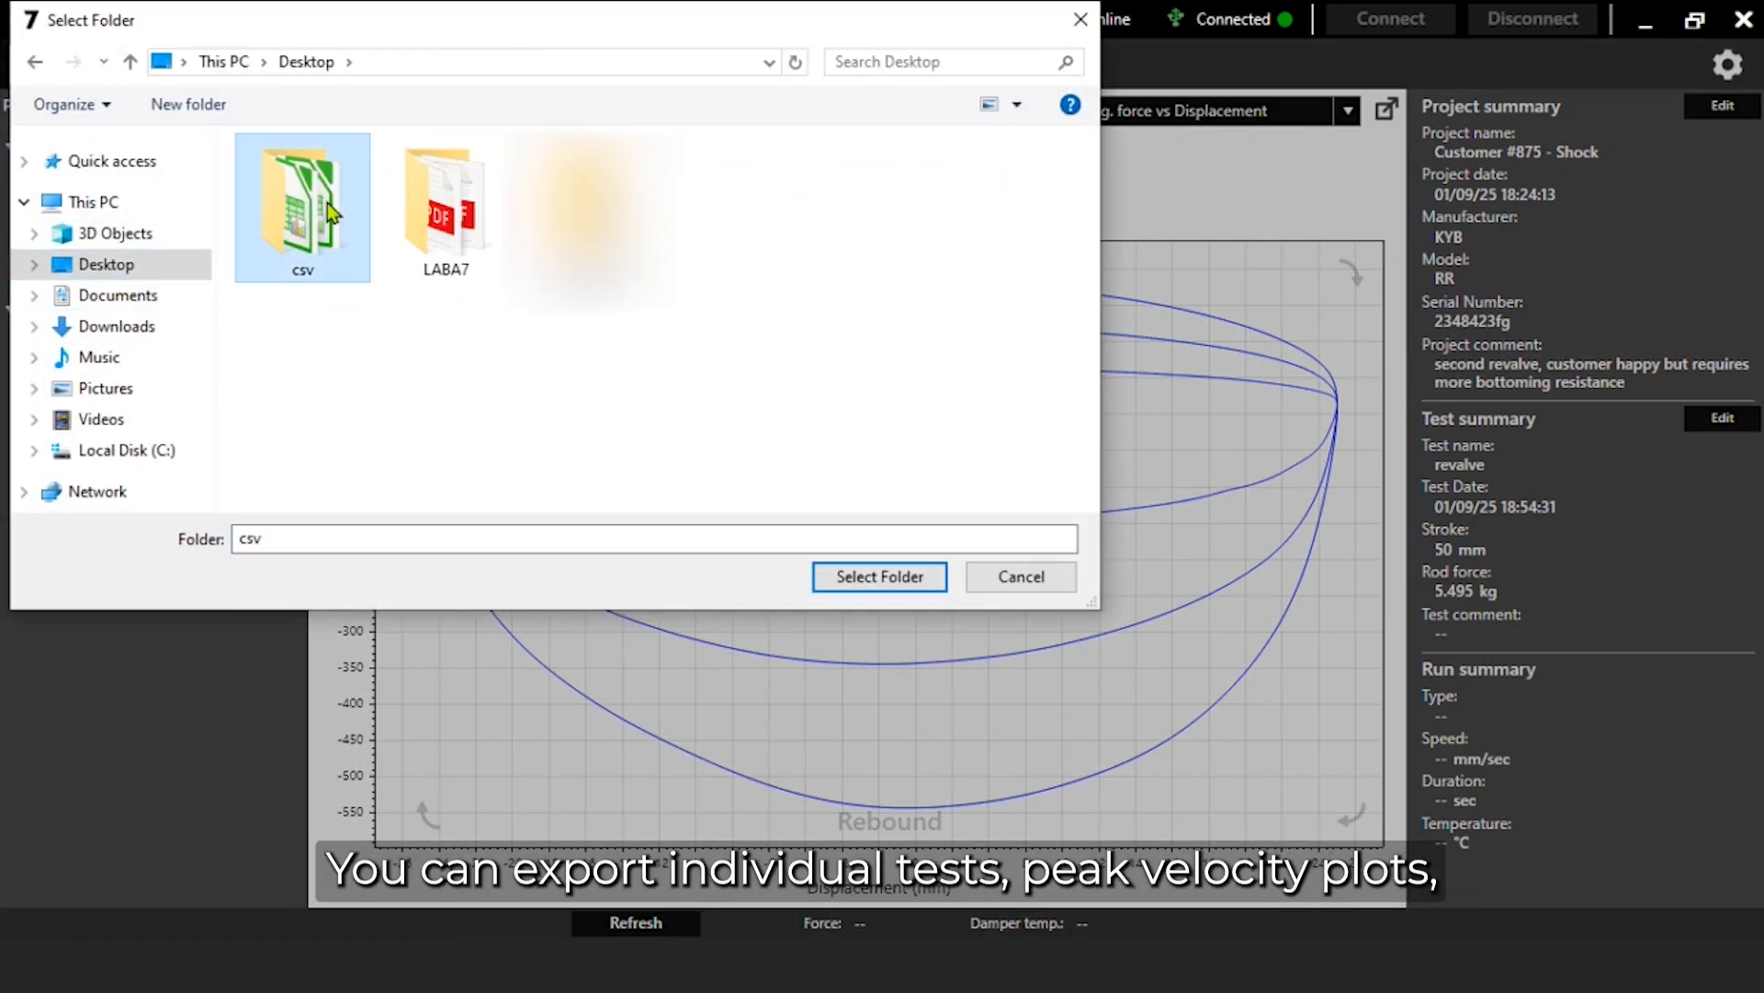
pyautogui.click(875, 577)
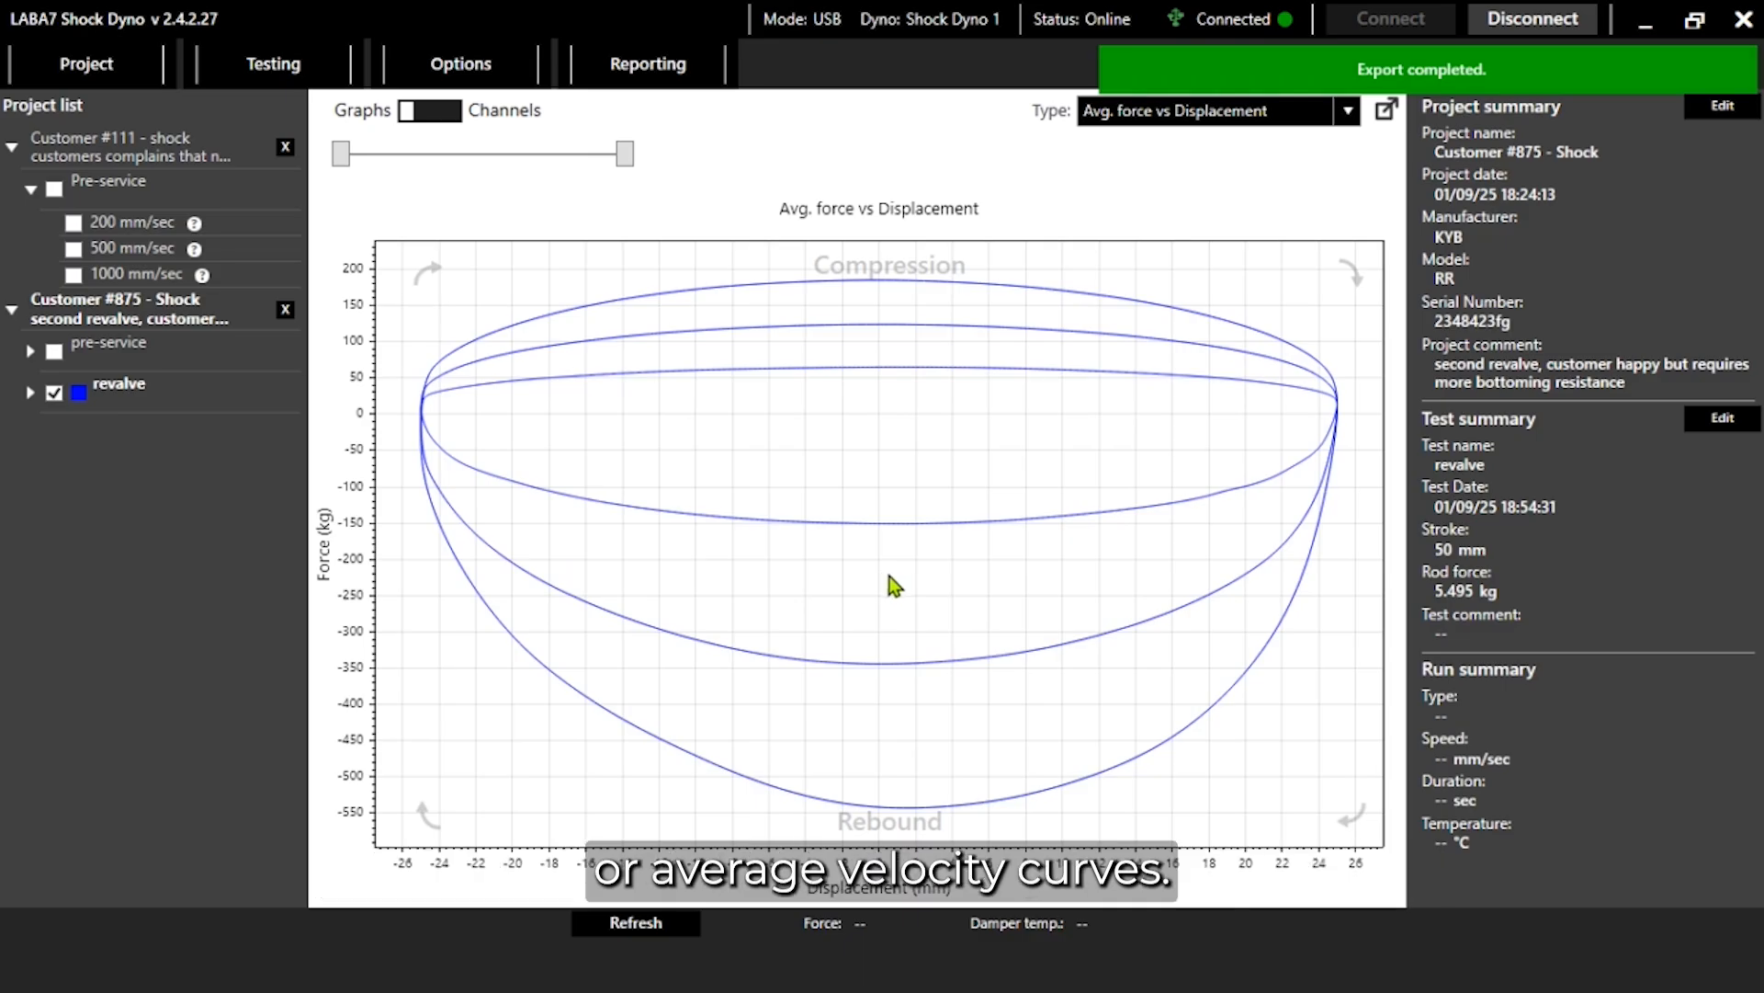